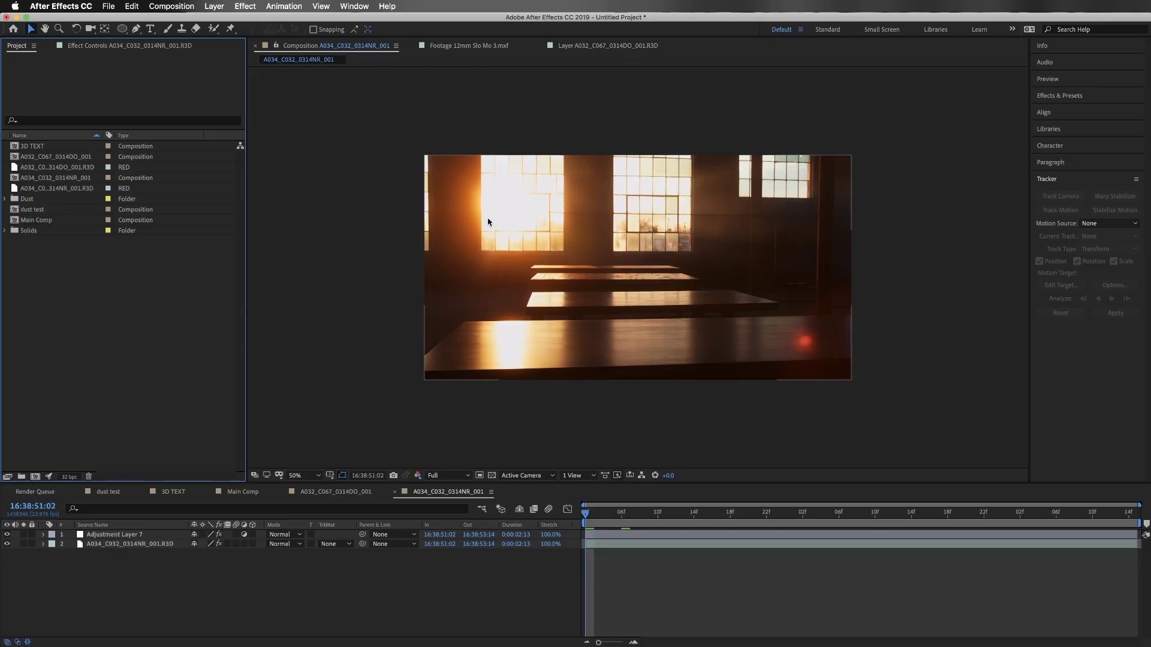
# - Play back the A034_C032_0314NR_001 composition to review the shot
pyautogui.press('space')
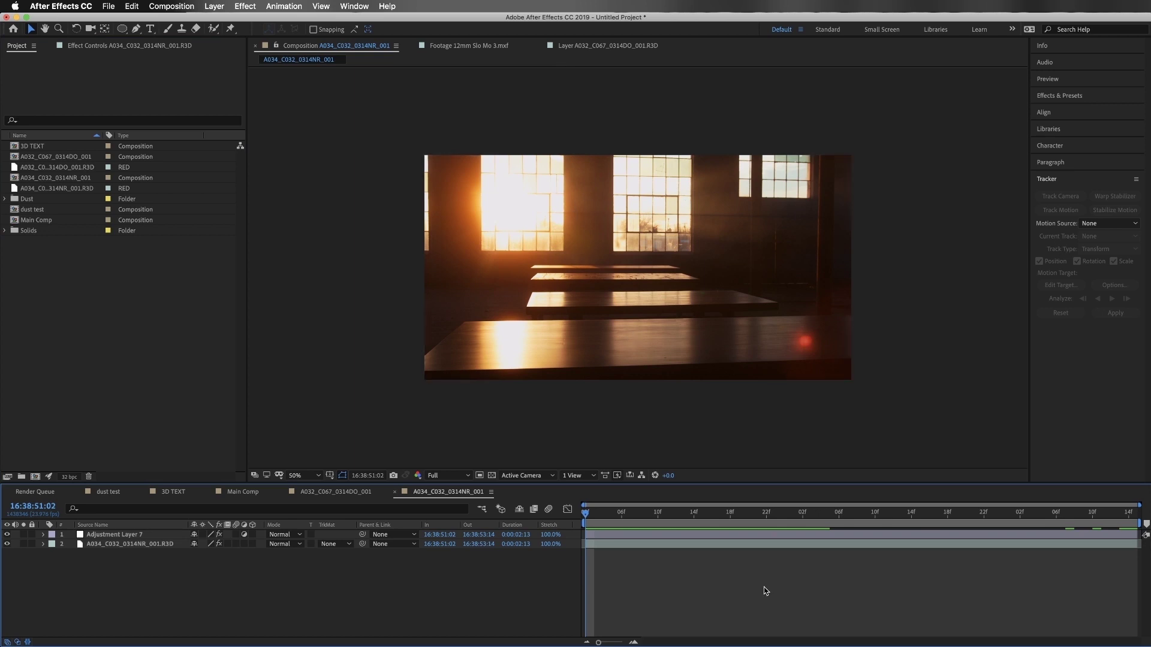
pyautogui.press('space')
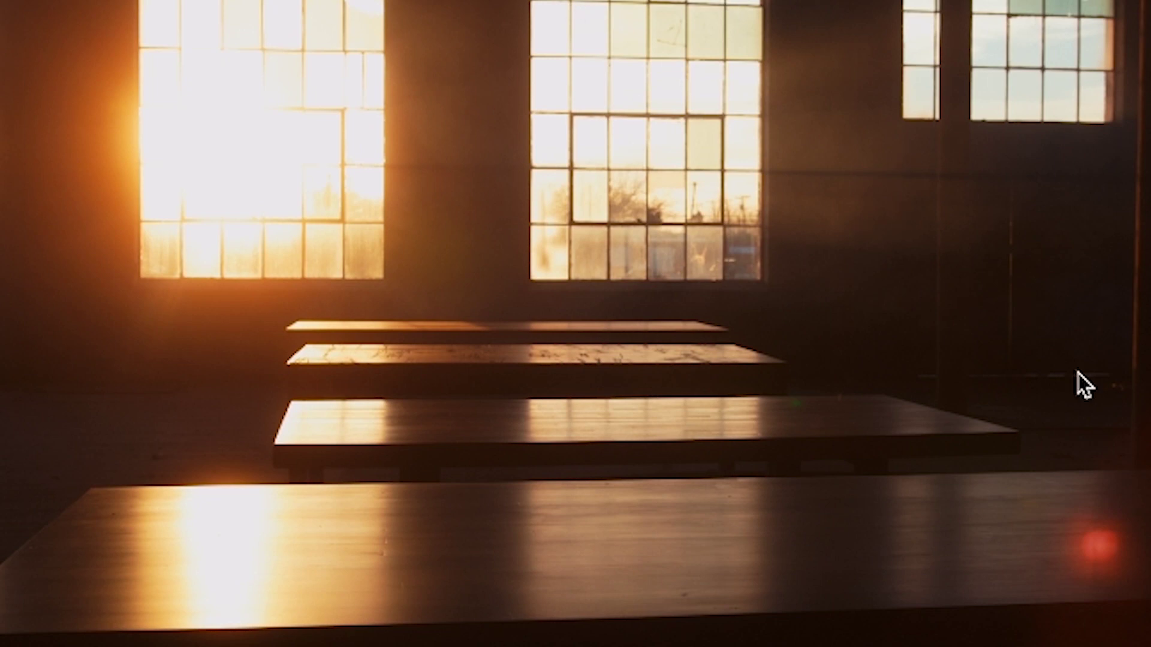
pyautogui.press('space')
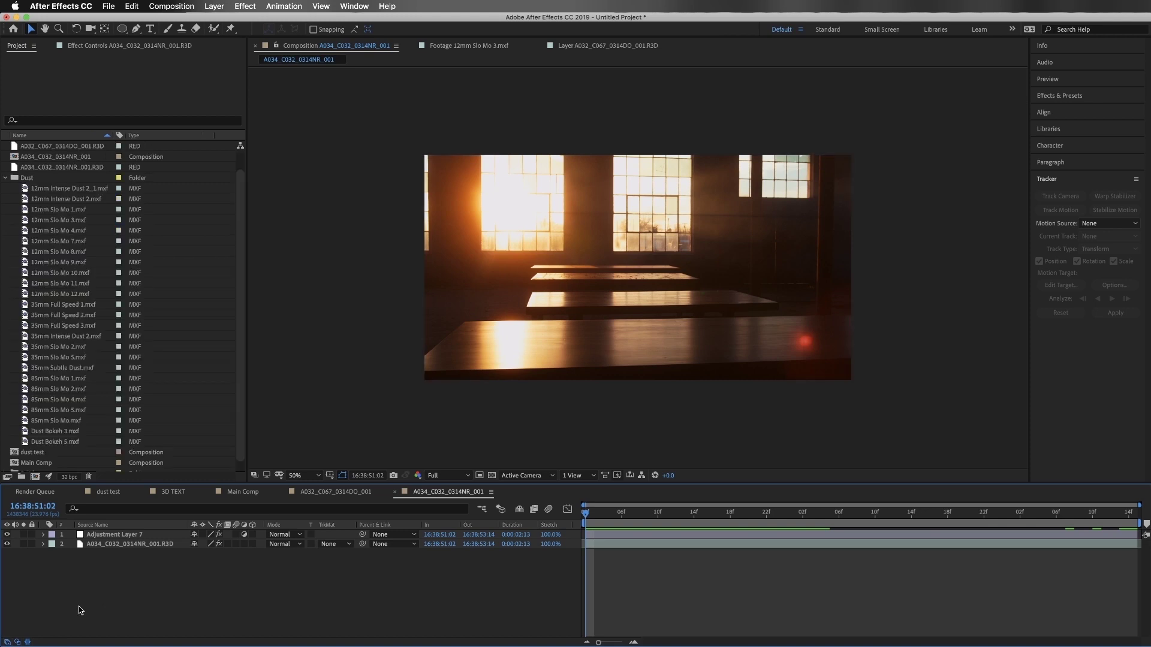
# - Compare the shot with and without the adjustment layer by toggling the layer's visibility
pyautogui.click(7, 534)
pyautogui.click(7, 535)
pyautogui.click(7, 535)
pyautogui.click(7, 535)
# - Run the 3D Camera Tracker on the A034_C032_0314NR_001.R3D footage layer
pyautogui.click(110, 549)
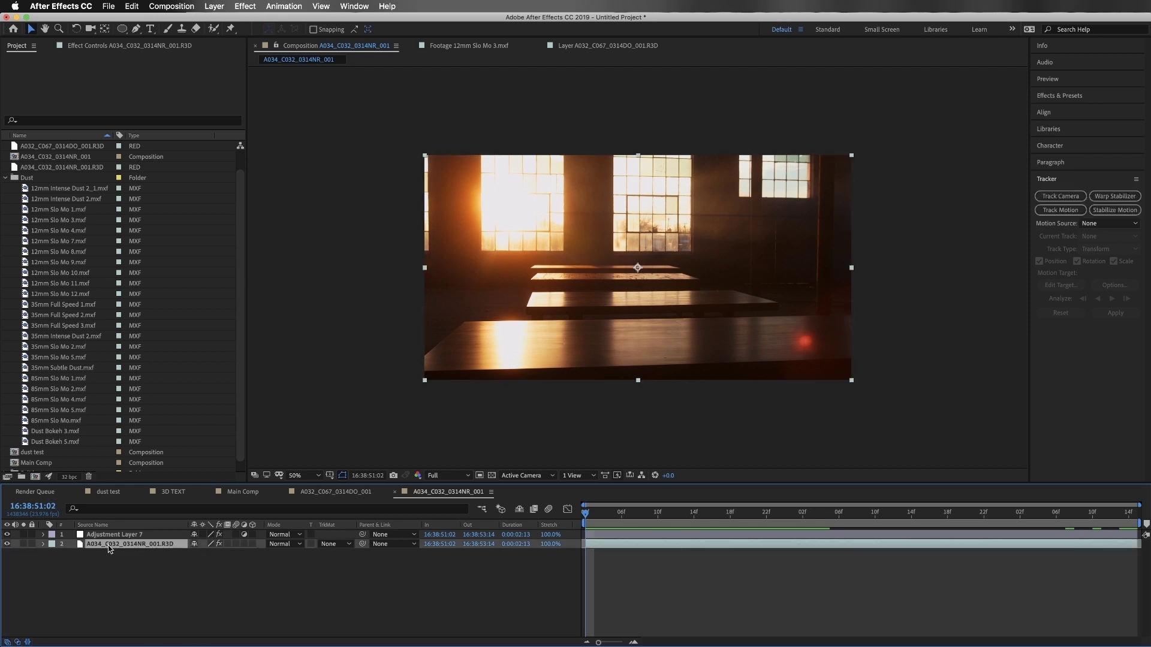
pyautogui.click(1060, 196)
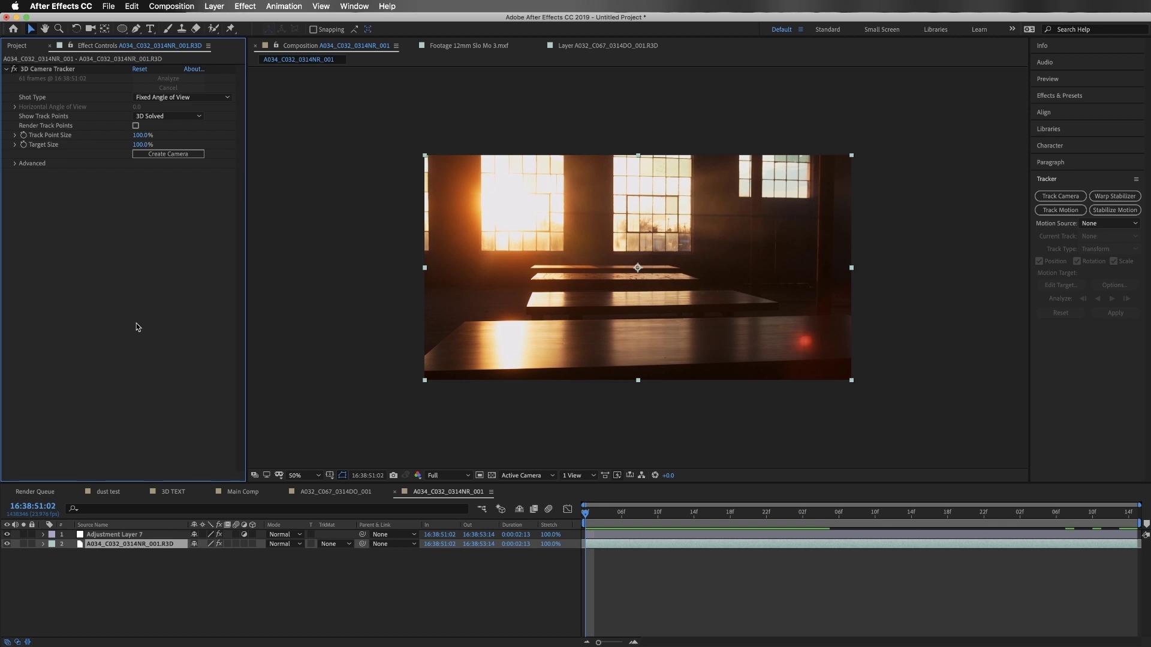
# - Select 12 track points lying along the surface of the second-farthest table
pyautogui.click(578, 300)
pyautogui.scroll(2, 577, 300)
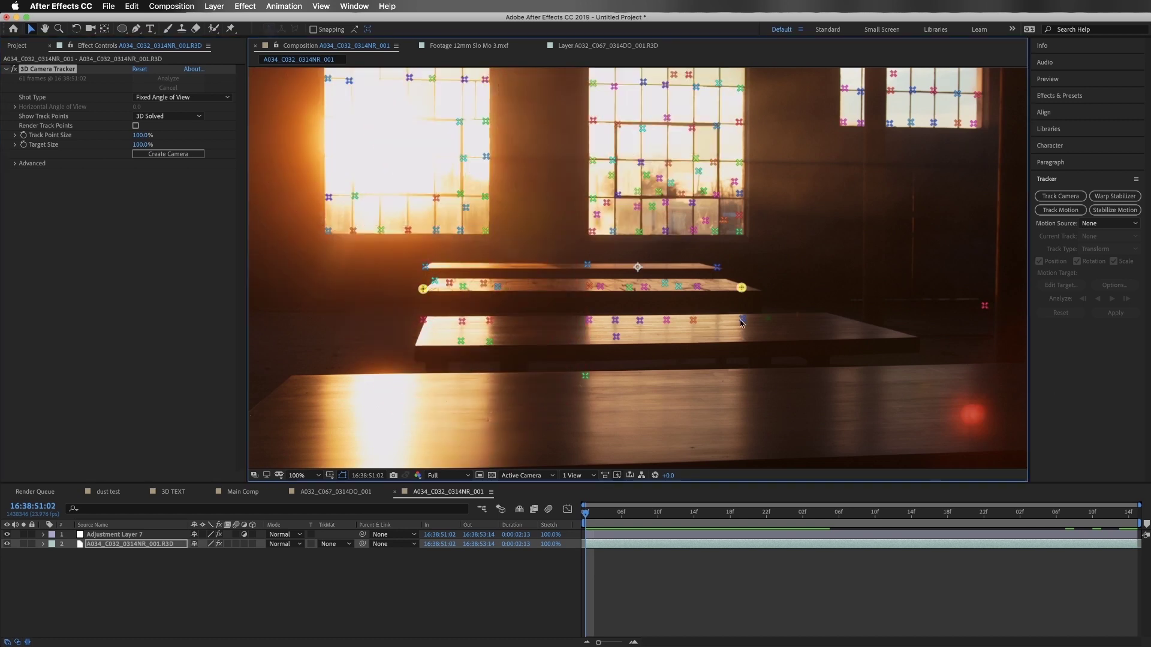
pyautogui.keyDown('shift'); pyautogui.click(697, 286); pyautogui.keyUp('shift')
pyautogui.keyDown('shift'); pyautogui.click(678, 286); pyautogui.keyUp('shift')
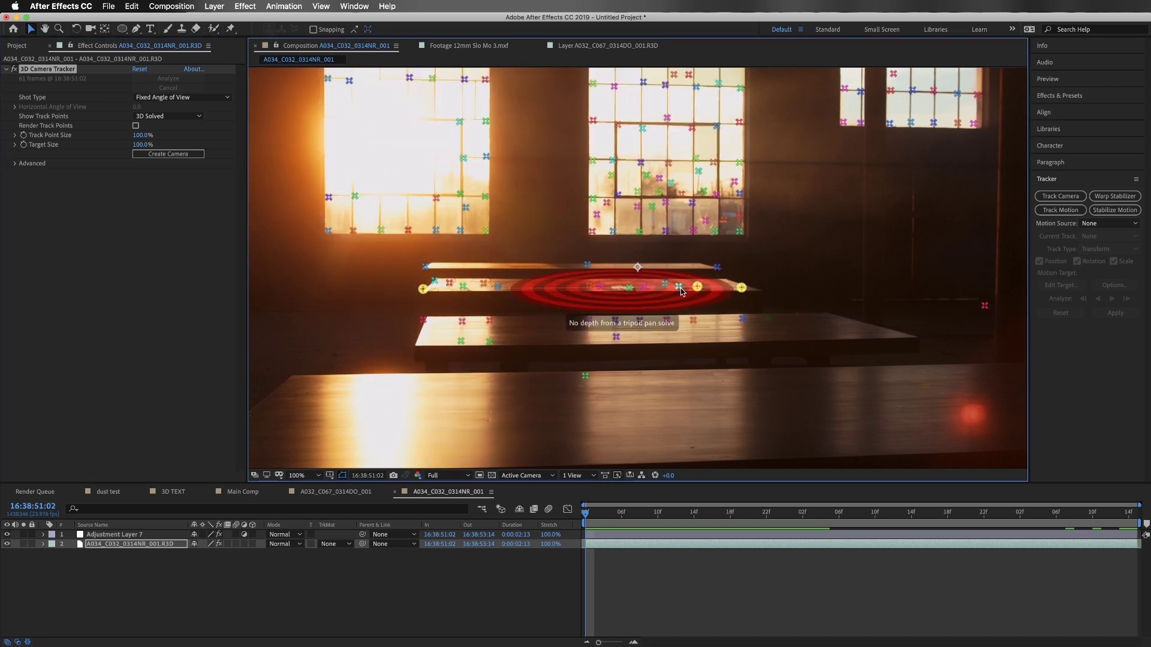
pyautogui.keyDown('shift'); pyautogui.click(665, 284); pyautogui.keyUp('shift')
pyautogui.keyDown('shift'); pyautogui.click(483, 284); pyautogui.keyUp('shift')
pyautogui.keyDown('shift'); pyautogui.click(463, 286); pyautogui.keyUp('shift')
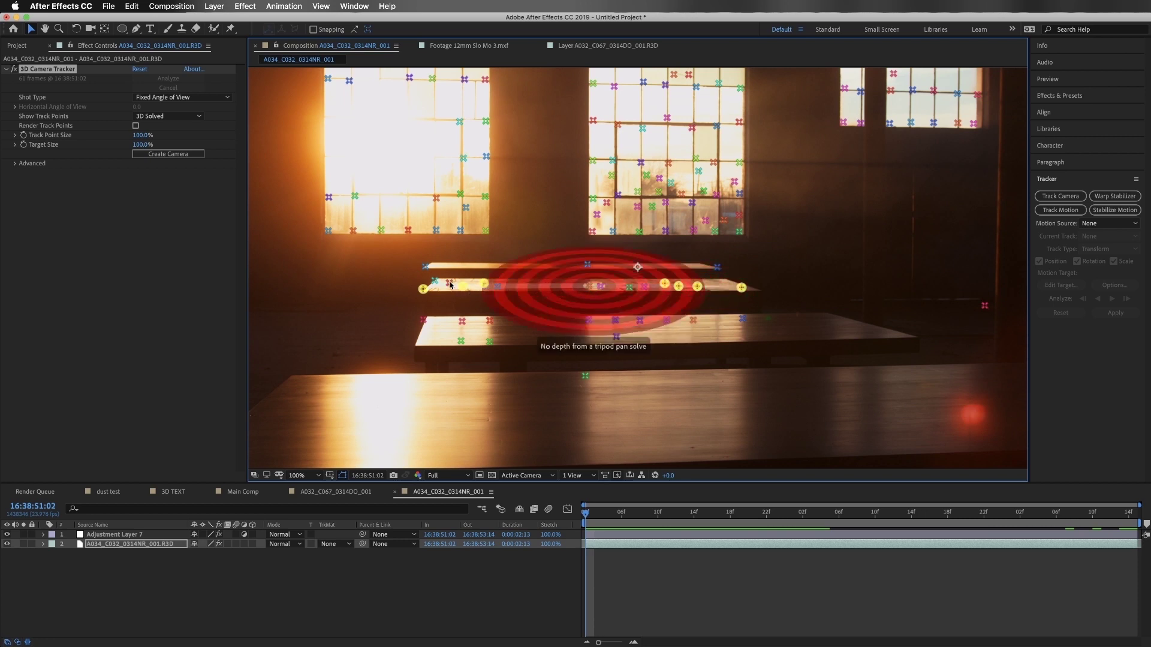
pyautogui.keyDown('shift'); pyautogui.click(449, 283); pyautogui.keyUp('shift')
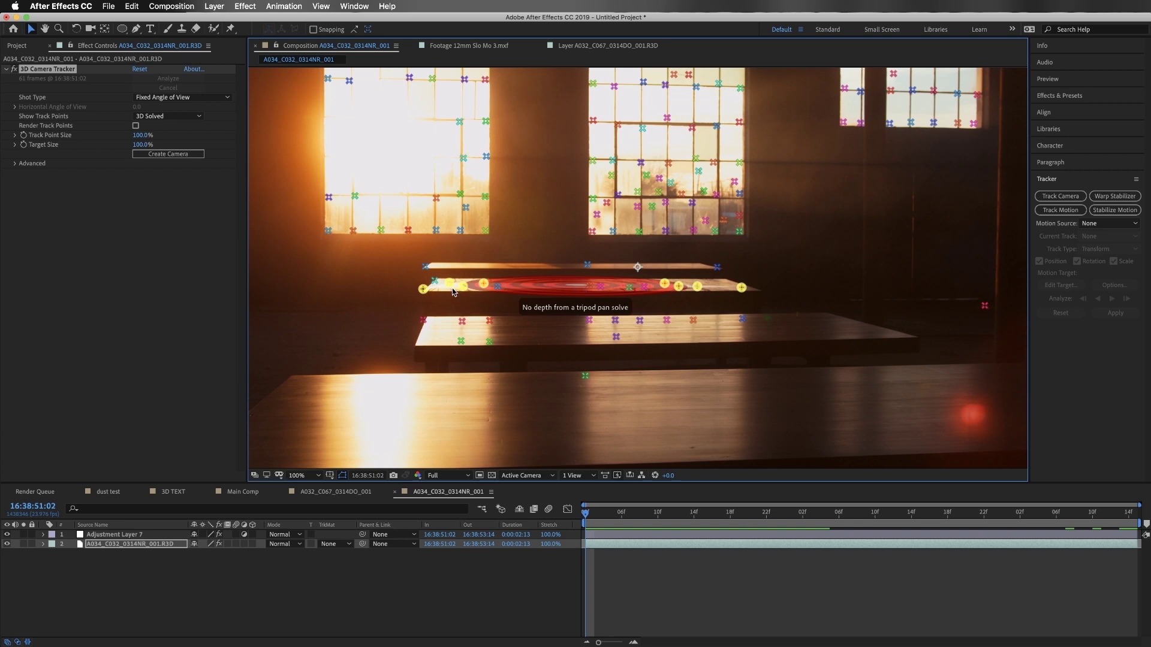
pyautogui.keyDown('shift'); pyautogui.click(435, 281); pyautogui.keyUp('shift')
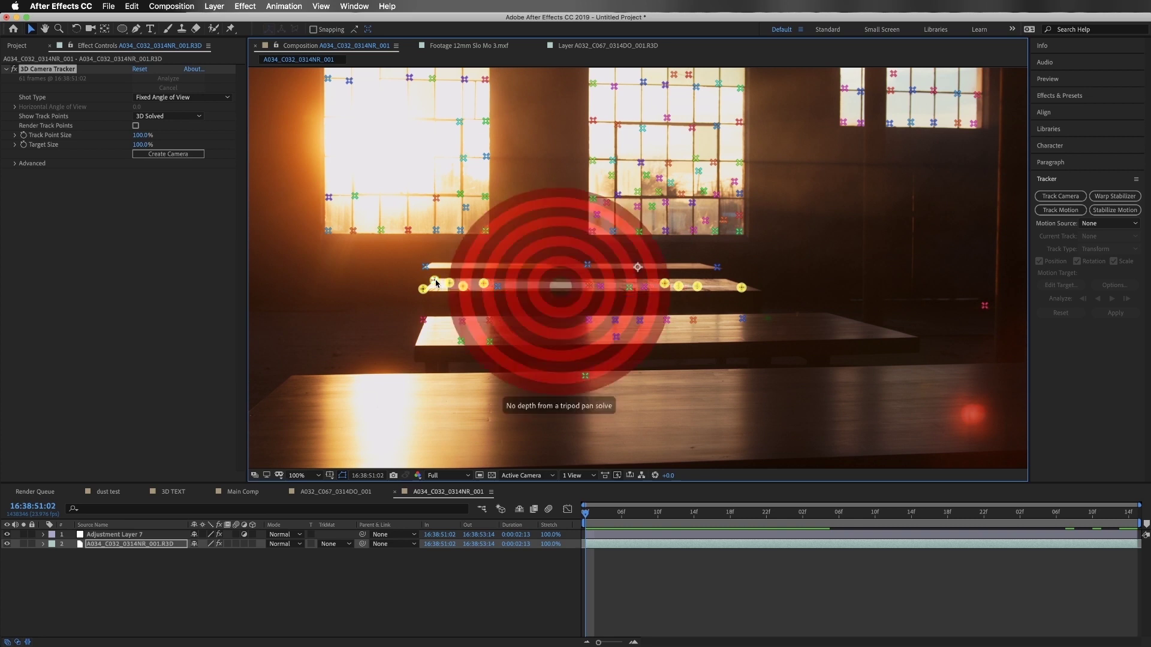
pyautogui.keyDown('shift'); pyautogui.click(498, 286); pyautogui.keyUp('shift')
pyautogui.keyDown('shift'); pyautogui.click(643, 287); pyautogui.keyUp('shift')
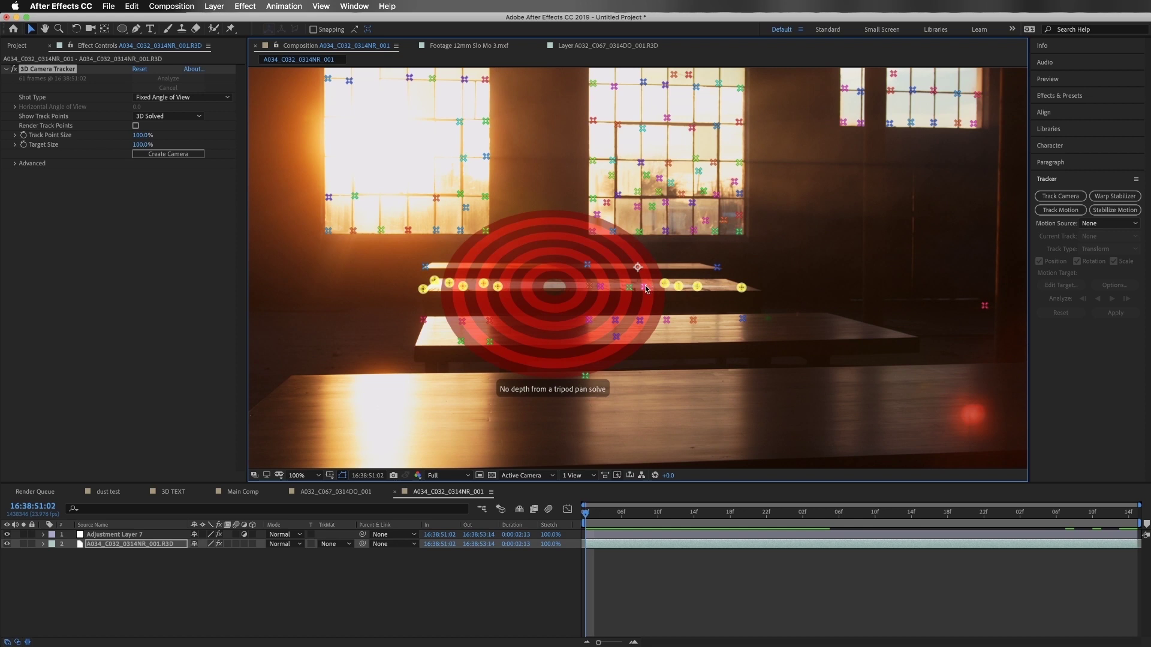
pyautogui.keyDown('shift'); pyautogui.click(629, 287); pyautogui.keyUp('shift')
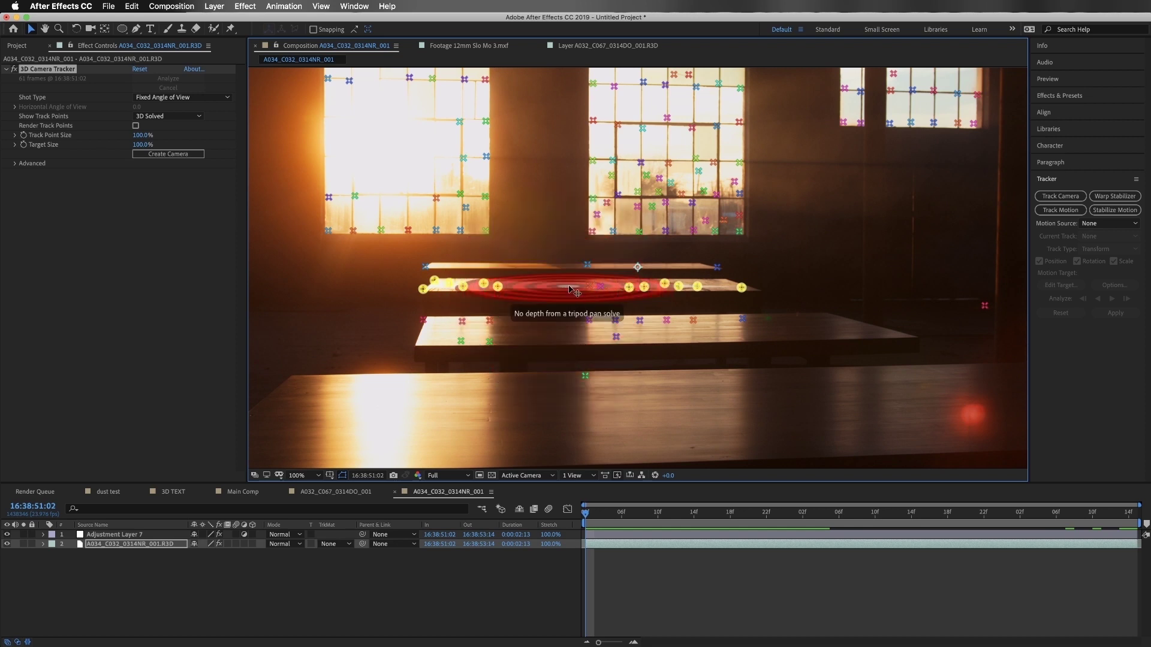
pyautogui.moveTo(571, 290); pyautogui.dragTo(410, 300)
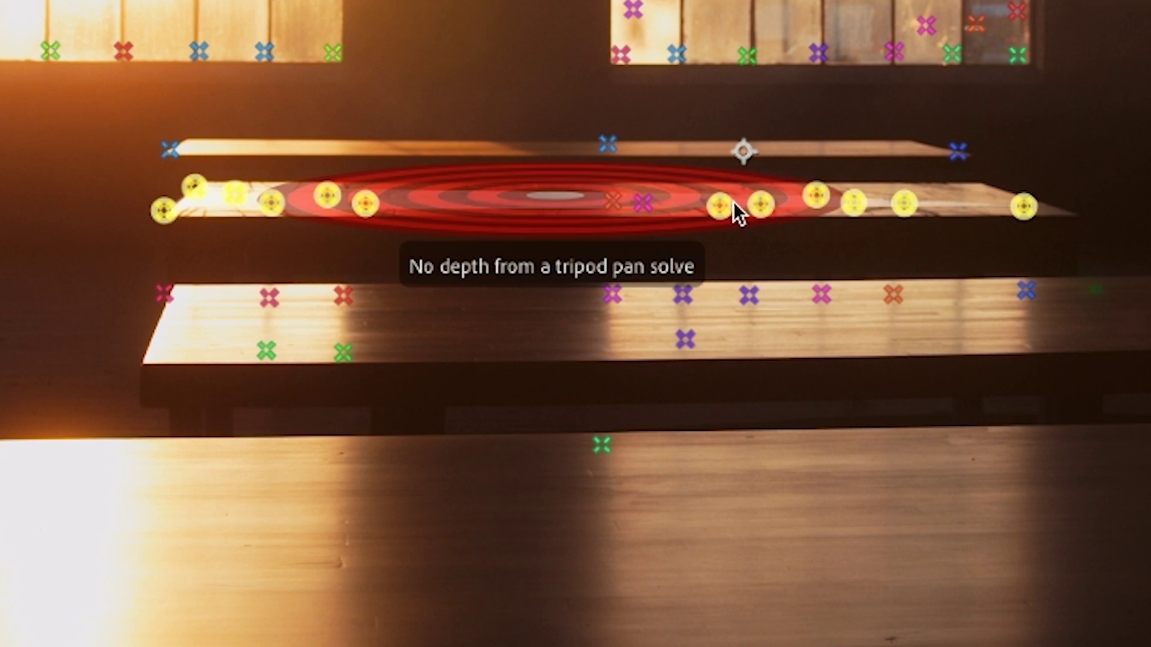
# - Create one solid and a camera from the selected track points, and play the shot back fitted to the viewer
pyautogui.rightClick(721, 211)
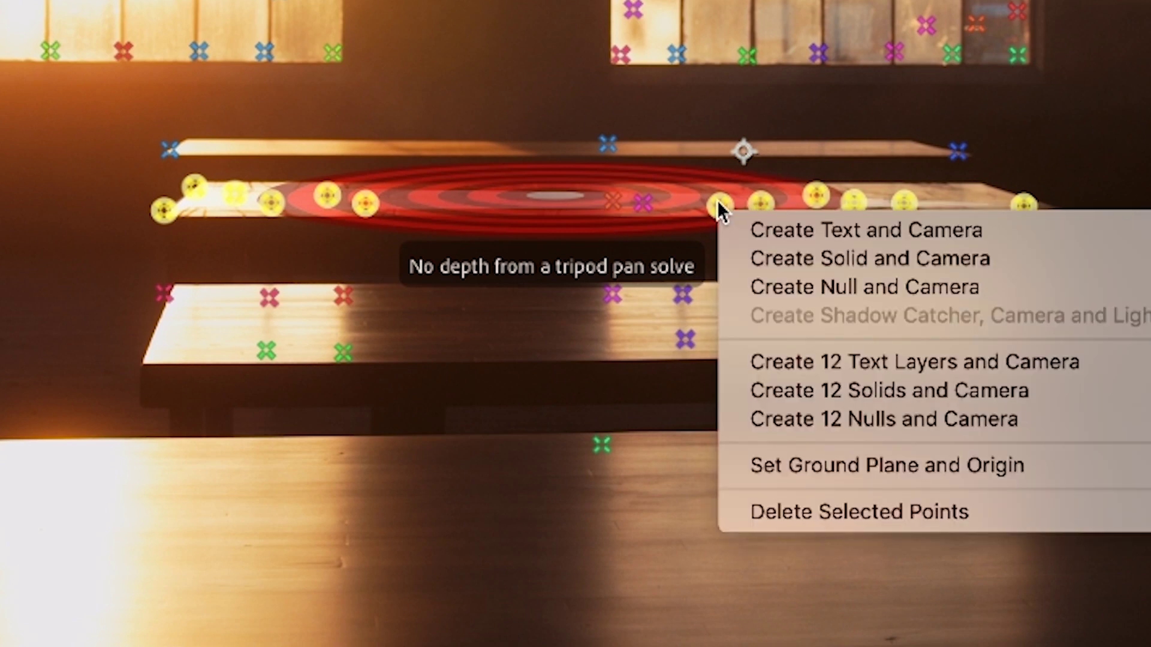
pyautogui.click(828, 258)
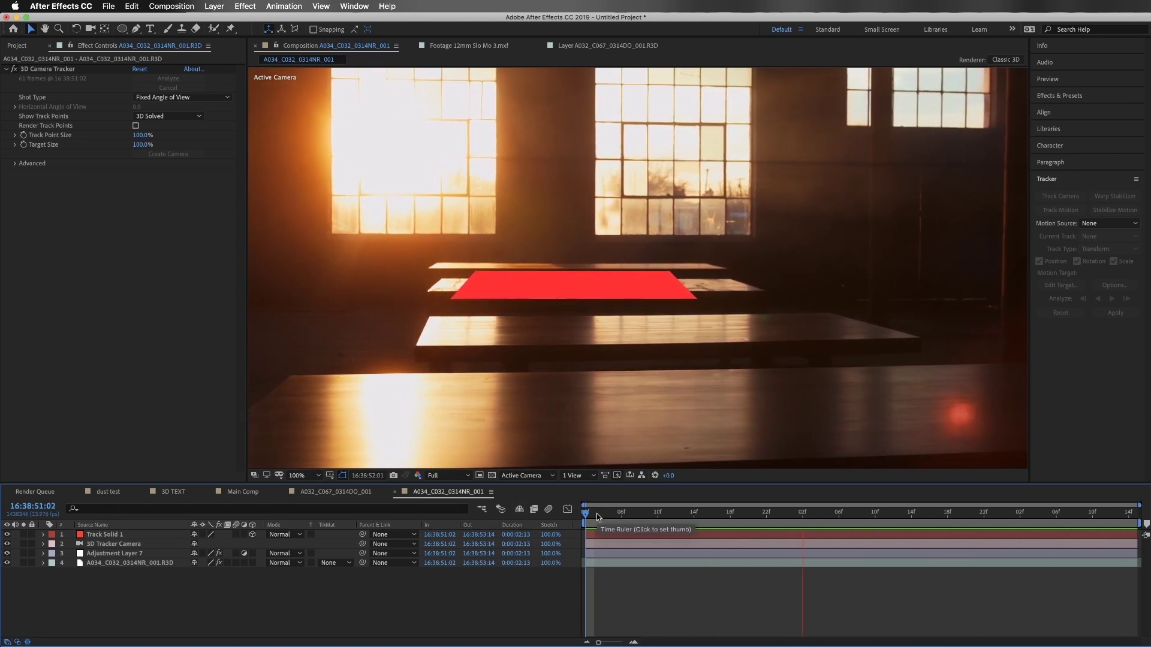
pyautogui.hotkey('shift', '/')
pyautogui.press('space')
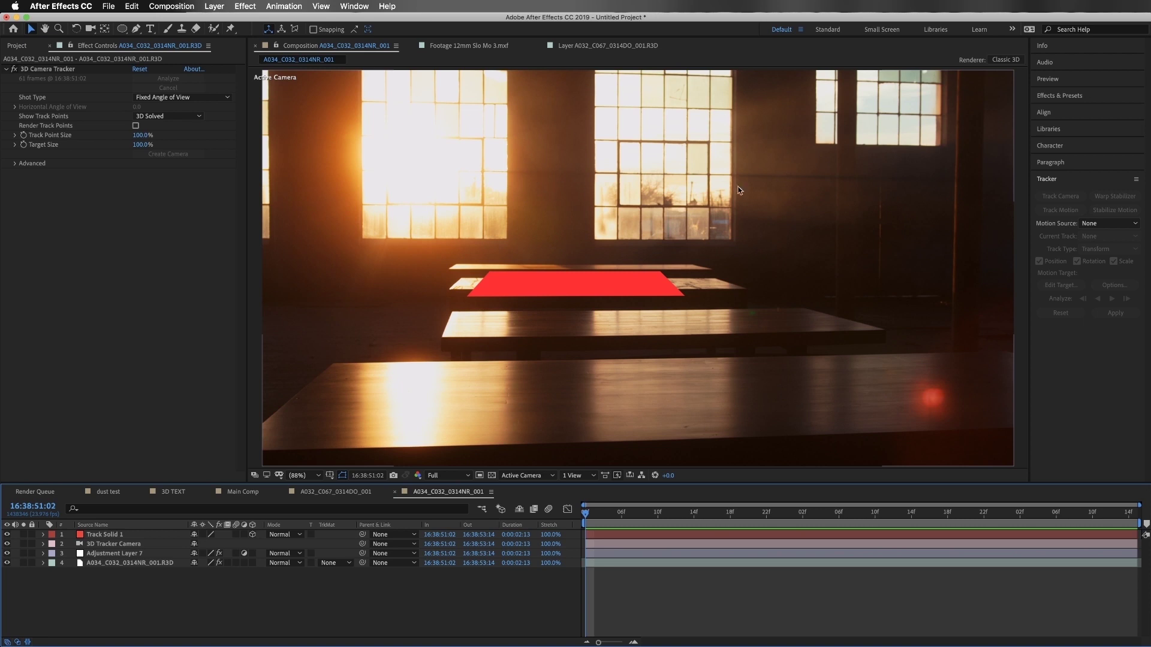
# - Preview the dust clips 12mm Slo Mo 1.mxf and 12mm Slo Mo 3.mxf, and add 12mm Slo Mo 3.mxf to the composition as the first layer
pyautogui.click(17, 46)
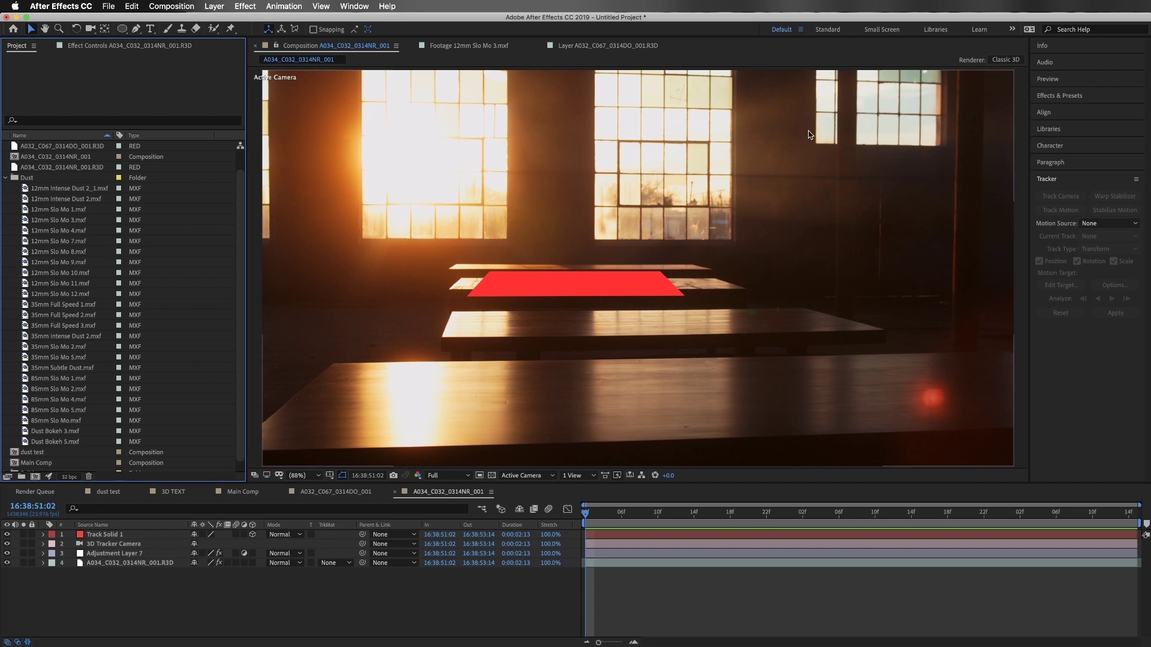
pyautogui.doubleClick(25, 211)
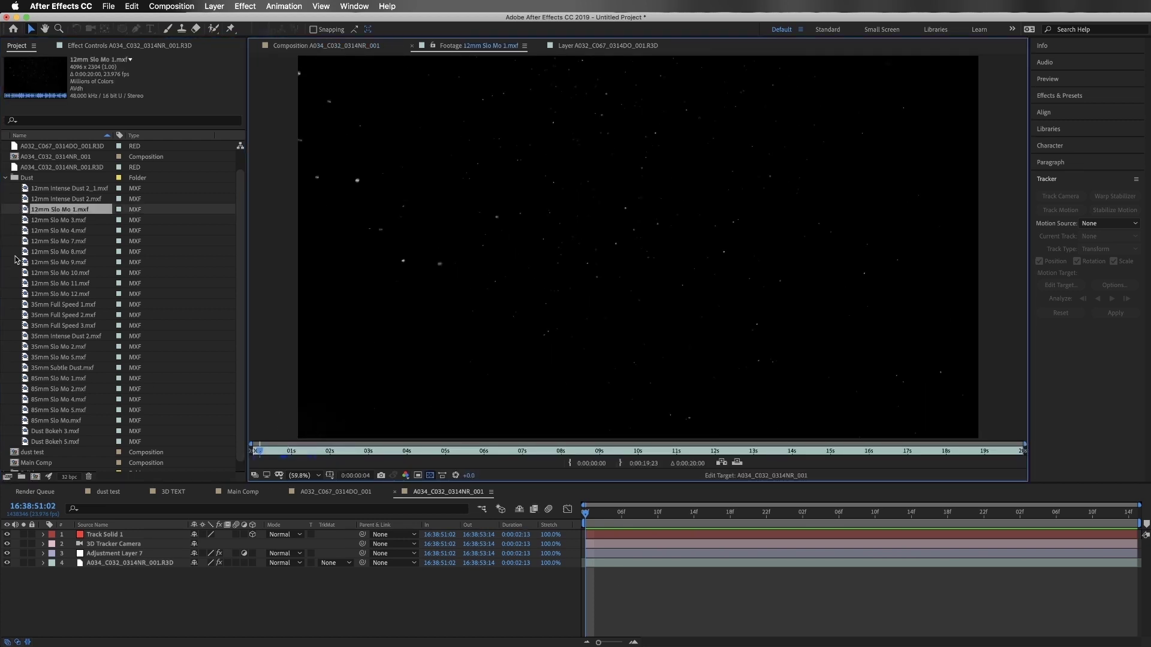
pyautogui.doubleClick(24, 221)
pyautogui.moveTo(289, 451); pyautogui.dragTo(360, 450)
pyautogui.moveTo(51, 225); pyautogui.dragTo(105, 571)
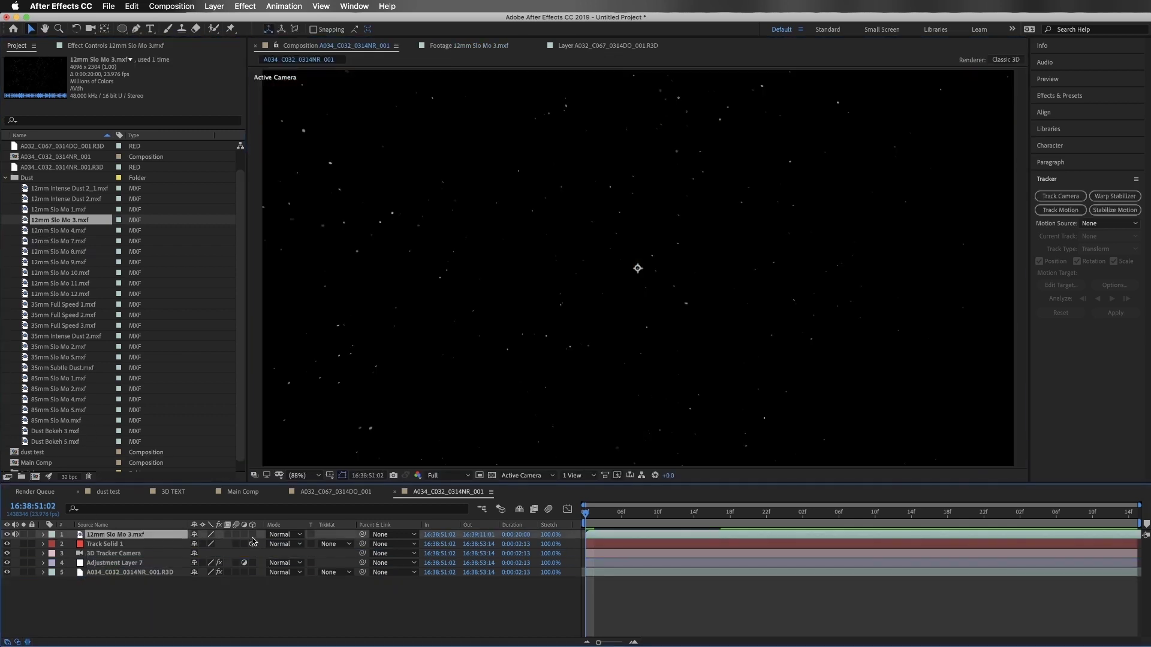
# - Make the 12mm Slo Mo 3.mxf layer 3D and paste Track Solid 1's position onto it
pyautogui.click(99, 546)
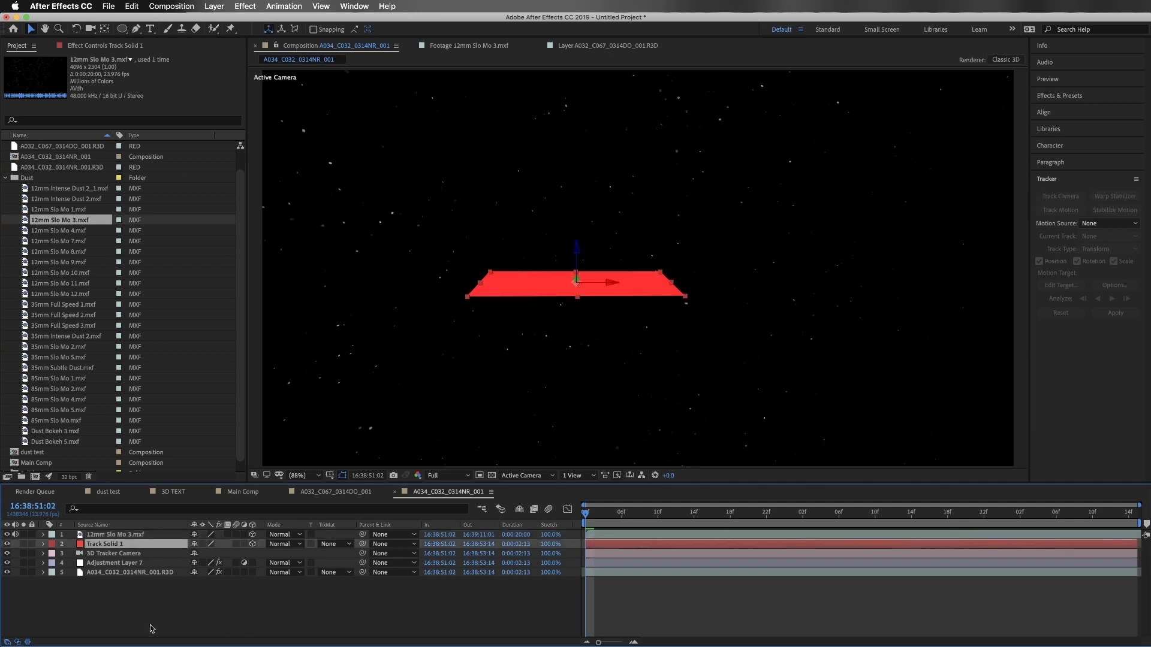
pyautogui.press('p')
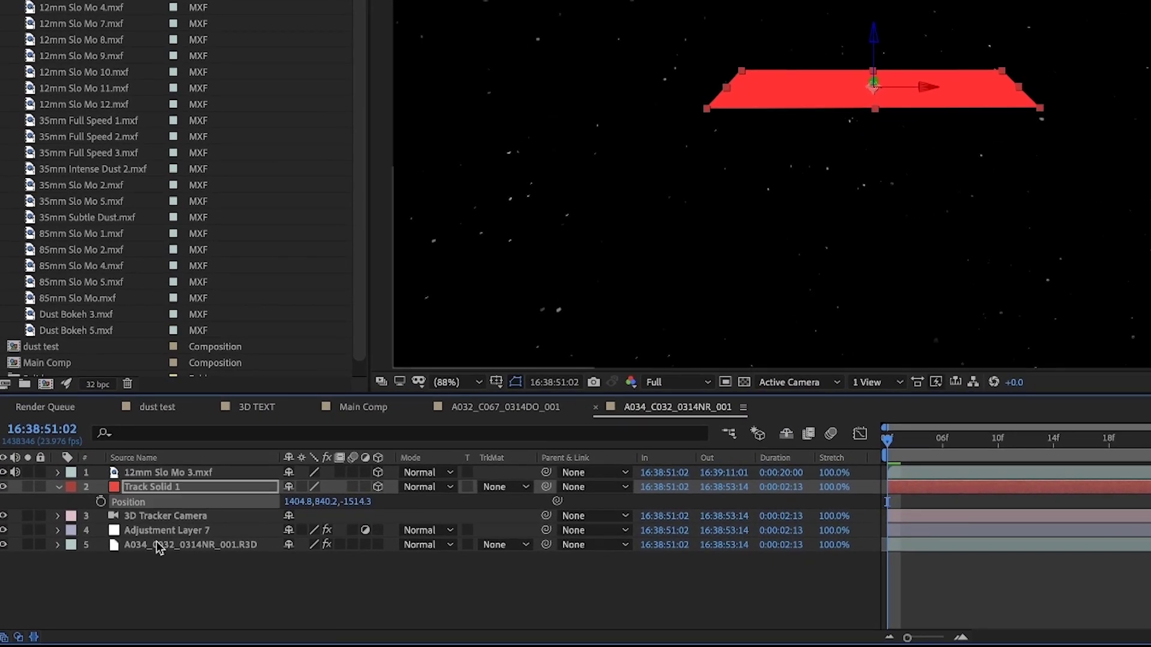
pyautogui.click(151, 475)
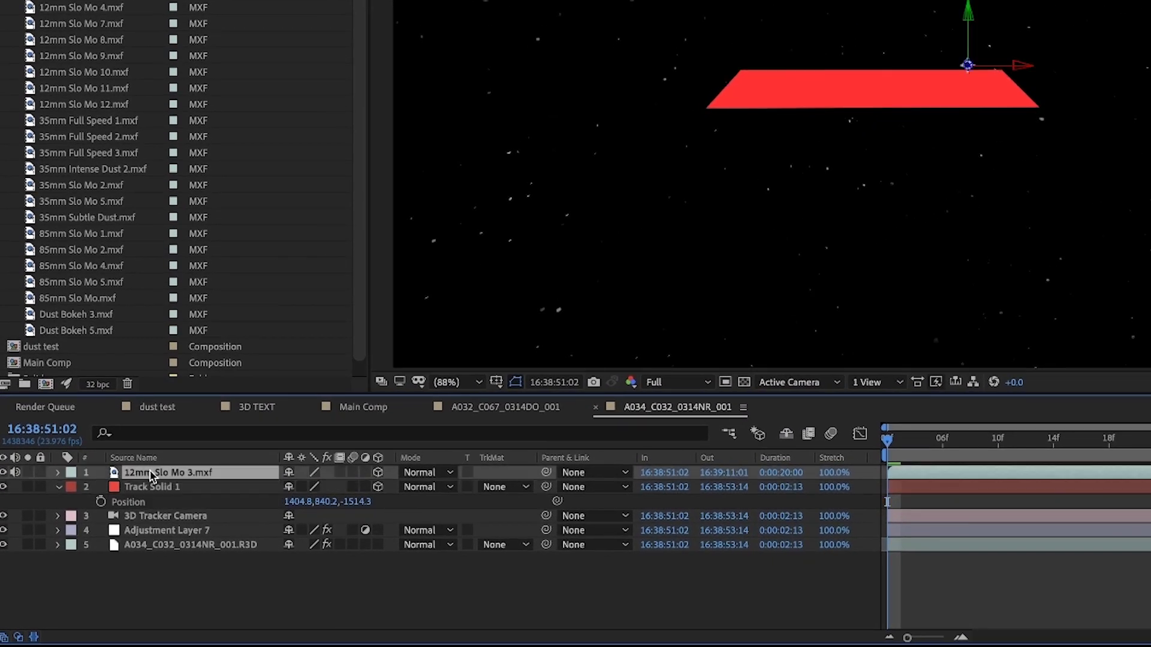
pyautogui.press('p')
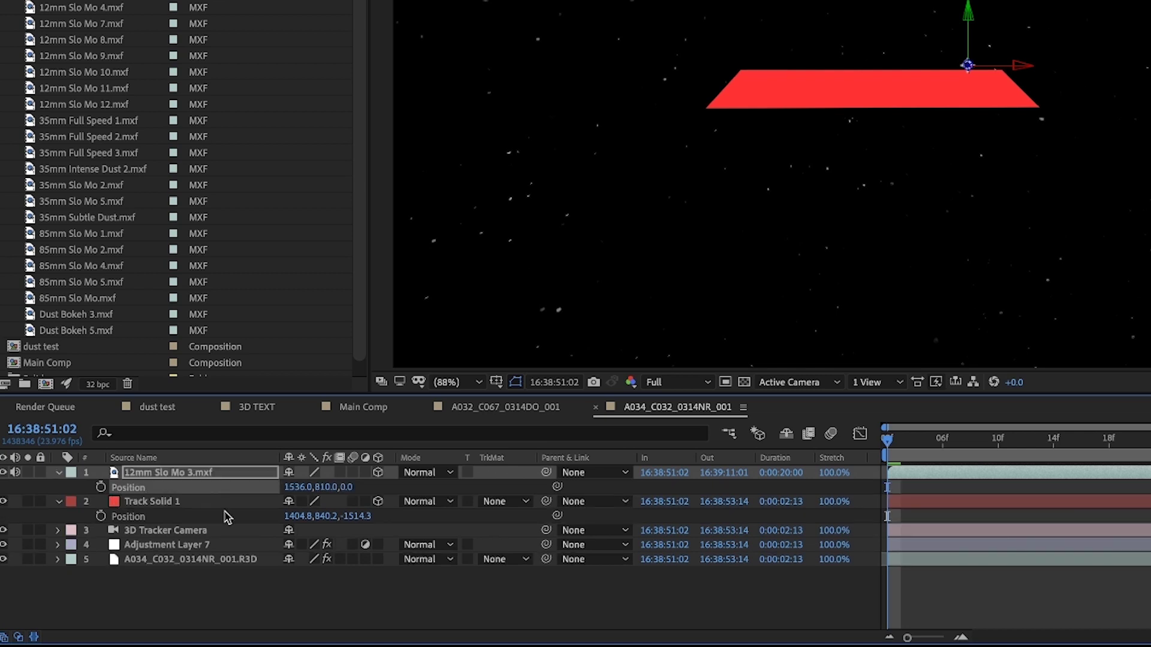
pyautogui.hotkey('ctrl', 'v')
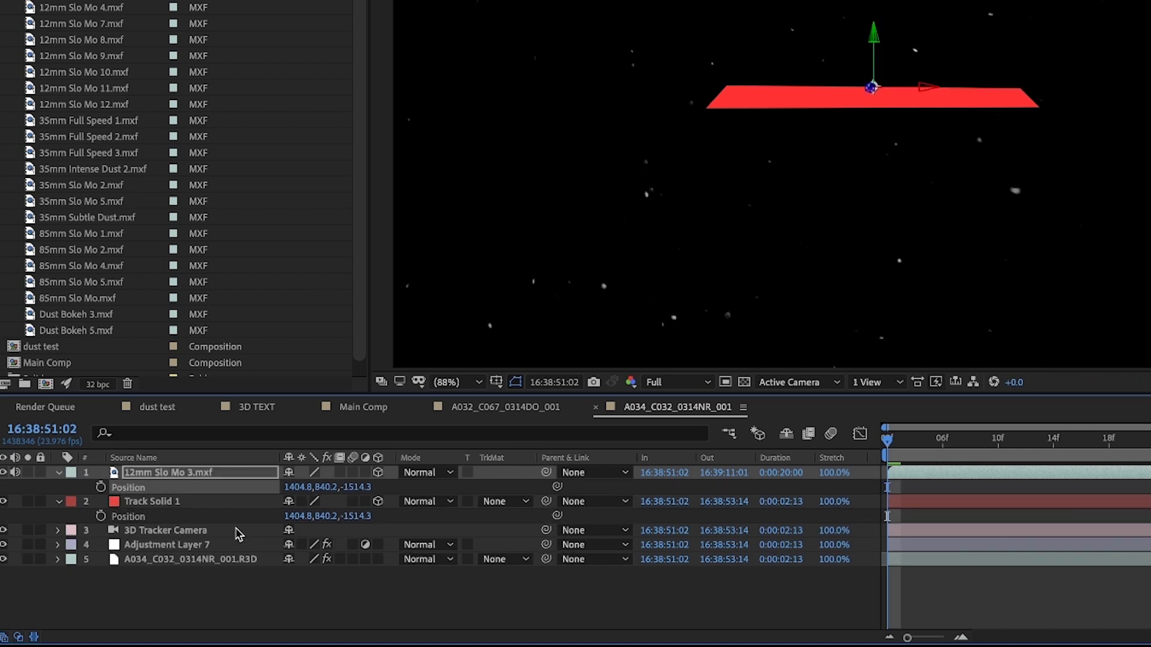
# - Reveal the dust layer's scale, move the layer directly below the adjustment layer, and set its blending mode to Screen
pyautogui.click(178, 586)
pyautogui.click(168, 486)
pyautogui.press('s')
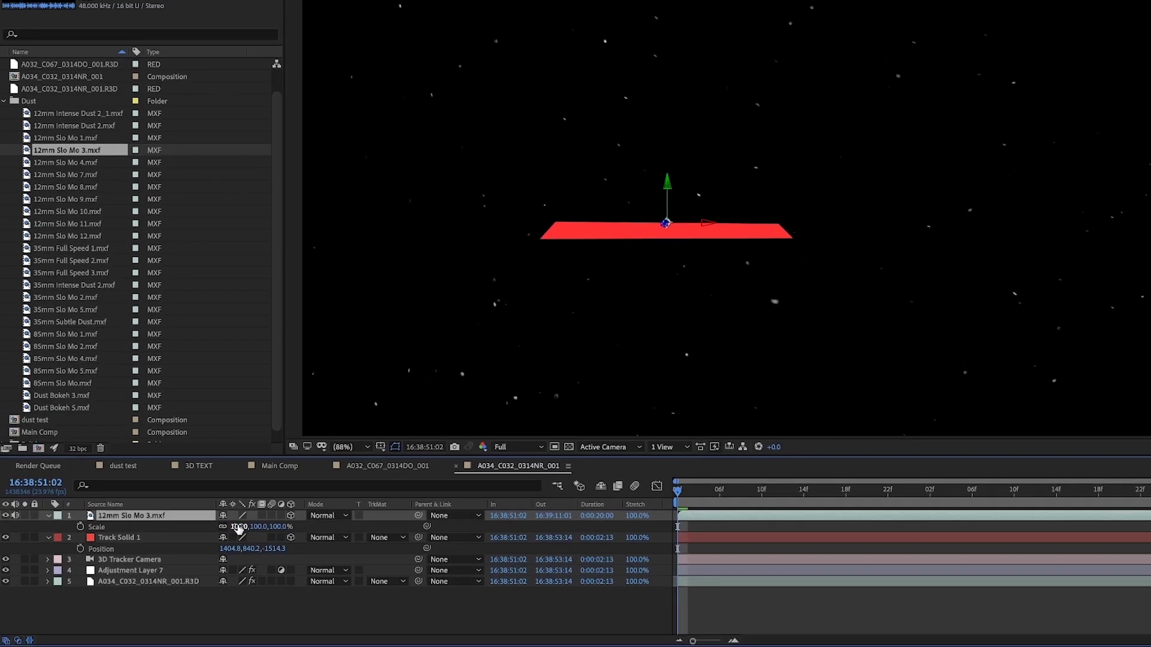
pyautogui.moveTo(129, 517); pyautogui.dragTo(130, 570)
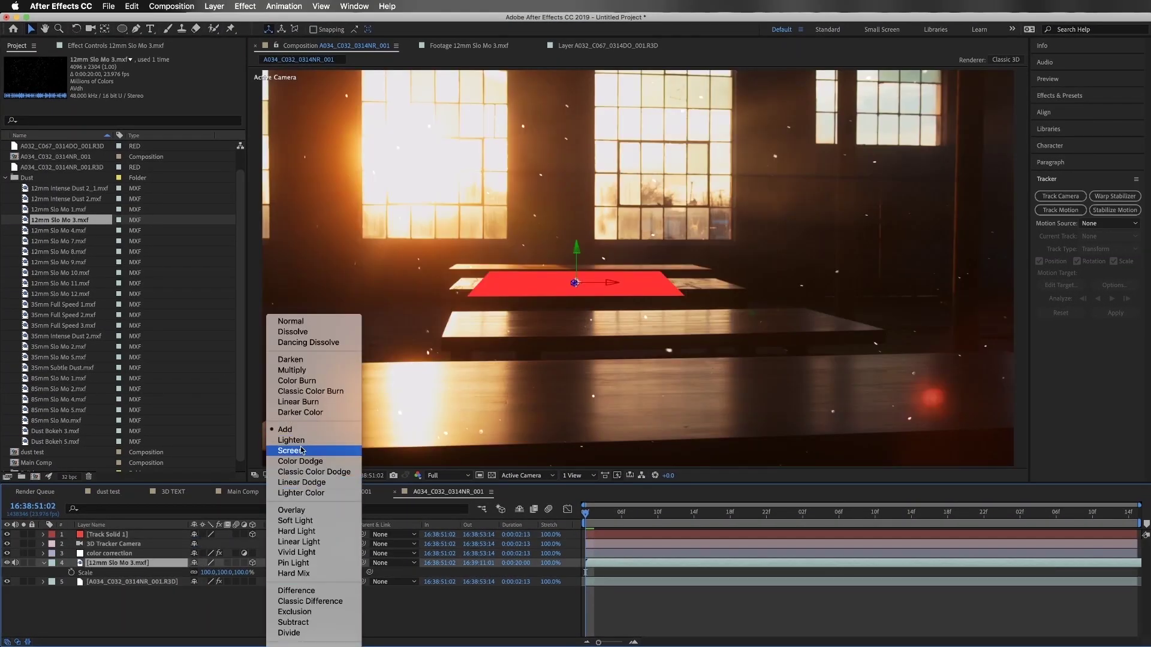
pyautogui.click(293, 450)
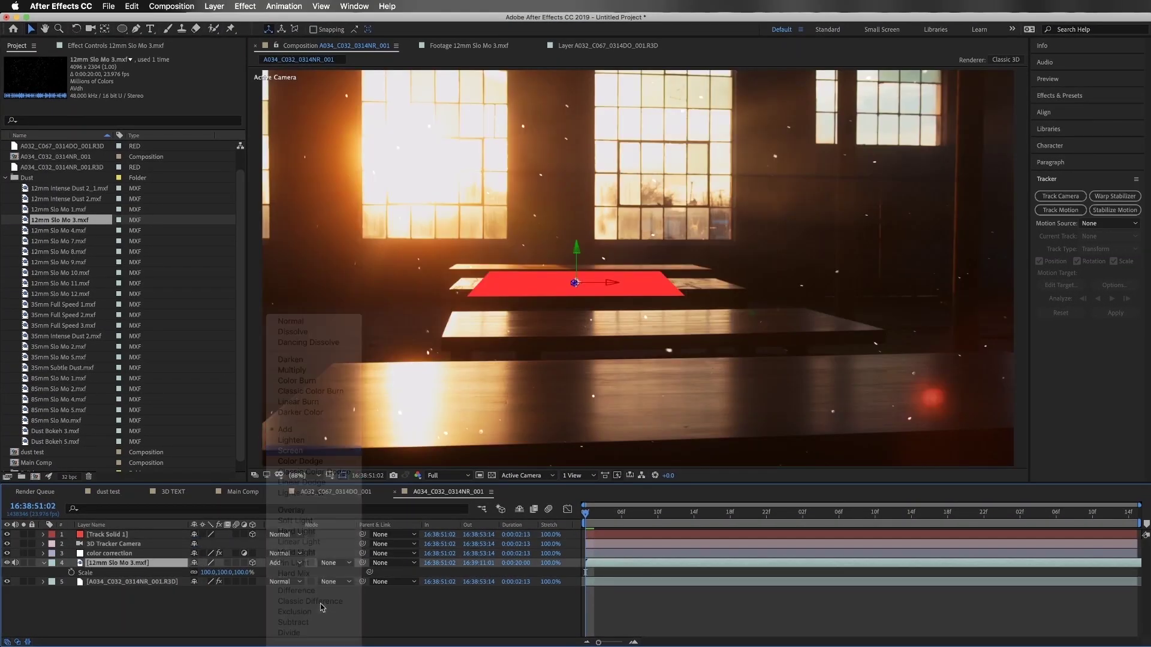
# - Scale the dust layer to 16% and move it up in front of the two large windows
pyautogui.moveTo(210, 572); pyautogui.dragTo(159, 571)
pyautogui.moveTo(545, 351); pyautogui.dragTo(516, 229)
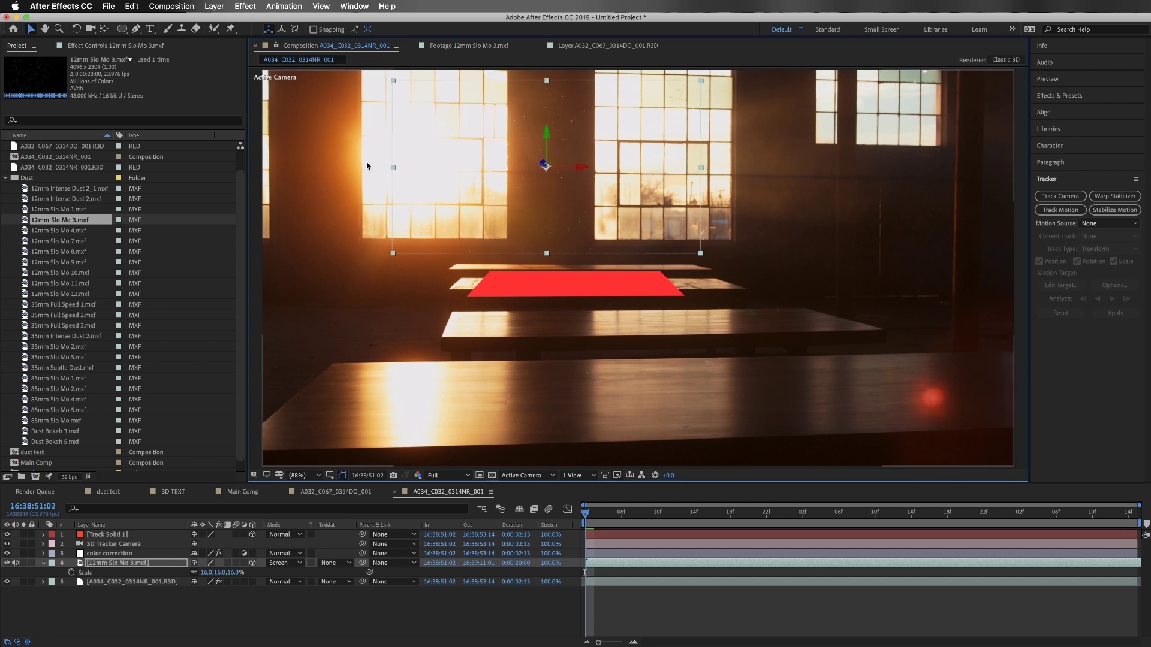
# - Add a rectangular mask covering the whole dust layer and reveal all of its mask properties
pyautogui.moveTo(123, 33); pyautogui.dragTo(142, 30)
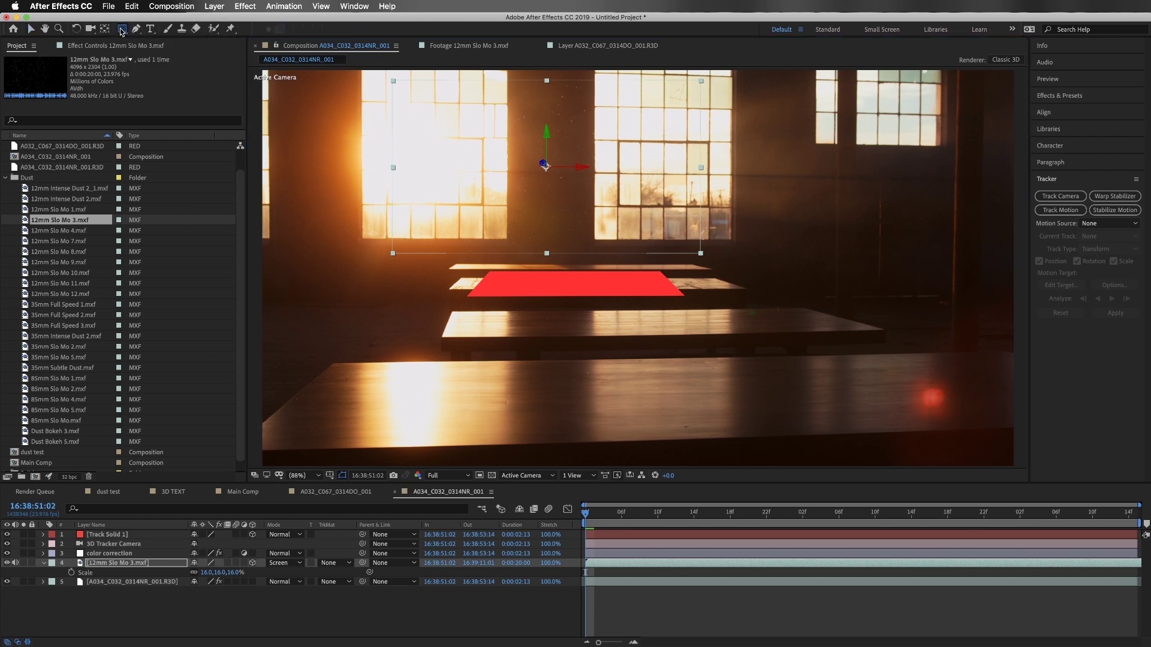
pyautogui.doubleClick(122, 32)
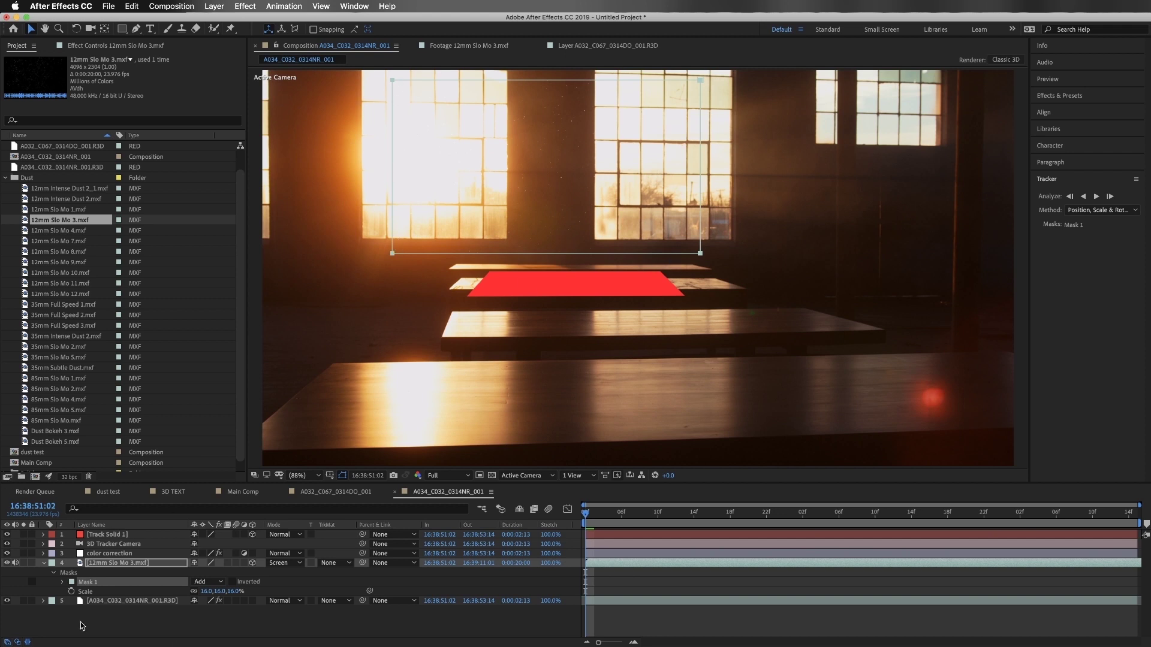
pyautogui.press('m')
pyautogui.press('m')
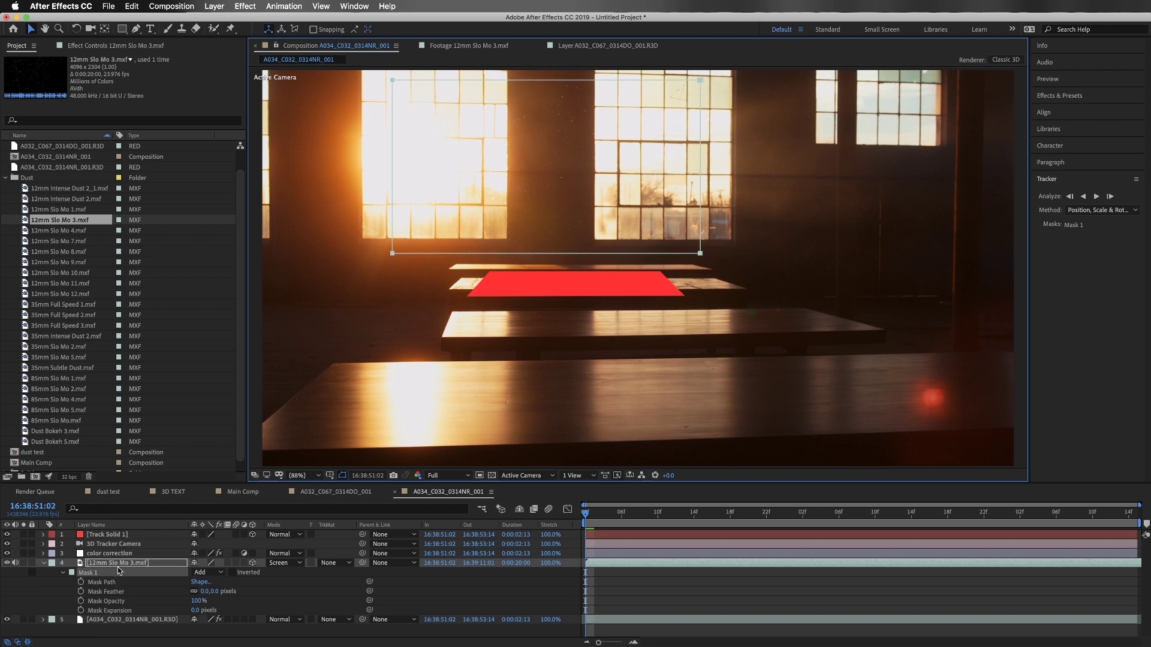
# - Set the dust layer's mask expansion to -34 pixels and mask feather to 30 pixels, and collapse the layer's properties
pyautogui.moveTo(195, 610); pyautogui.dragTo(180, 611)
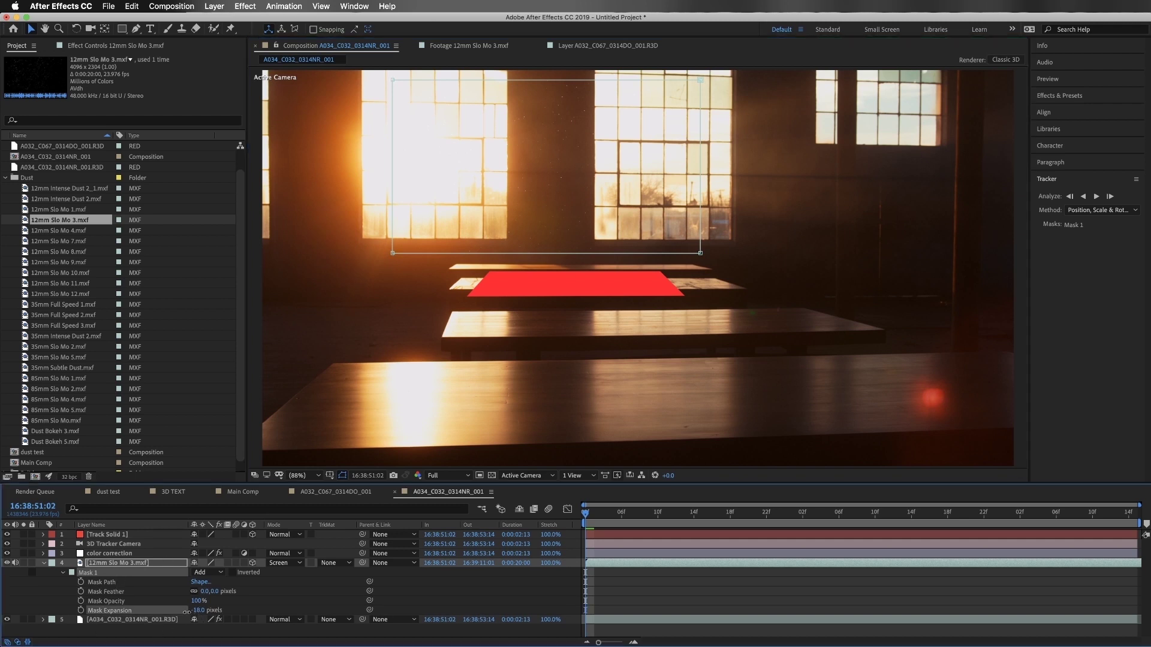
pyautogui.moveTo(180, 611)
pyautogui.mouseDown()
pyautogui.moveTo(189, 611)
pyautogui.moveTo(179, 610)
pyautogui.mouseUp()
pyautogui.moveTo(204, 591); pyautogui.dragTo(221, 591)
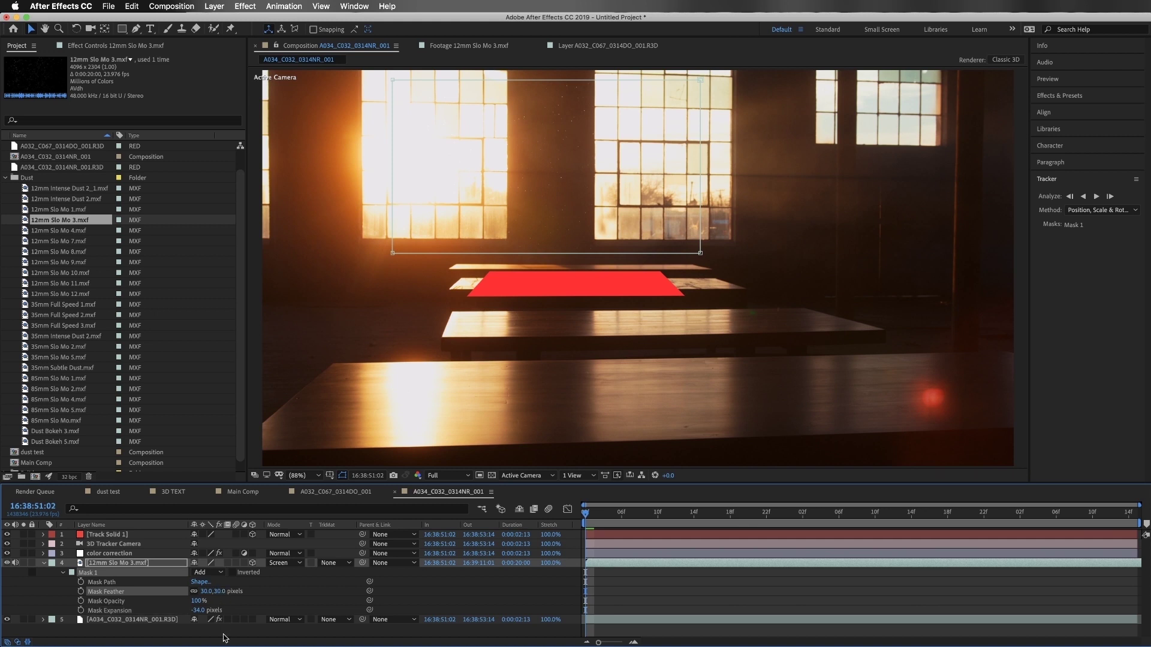
pyautogui.click(44, 564)
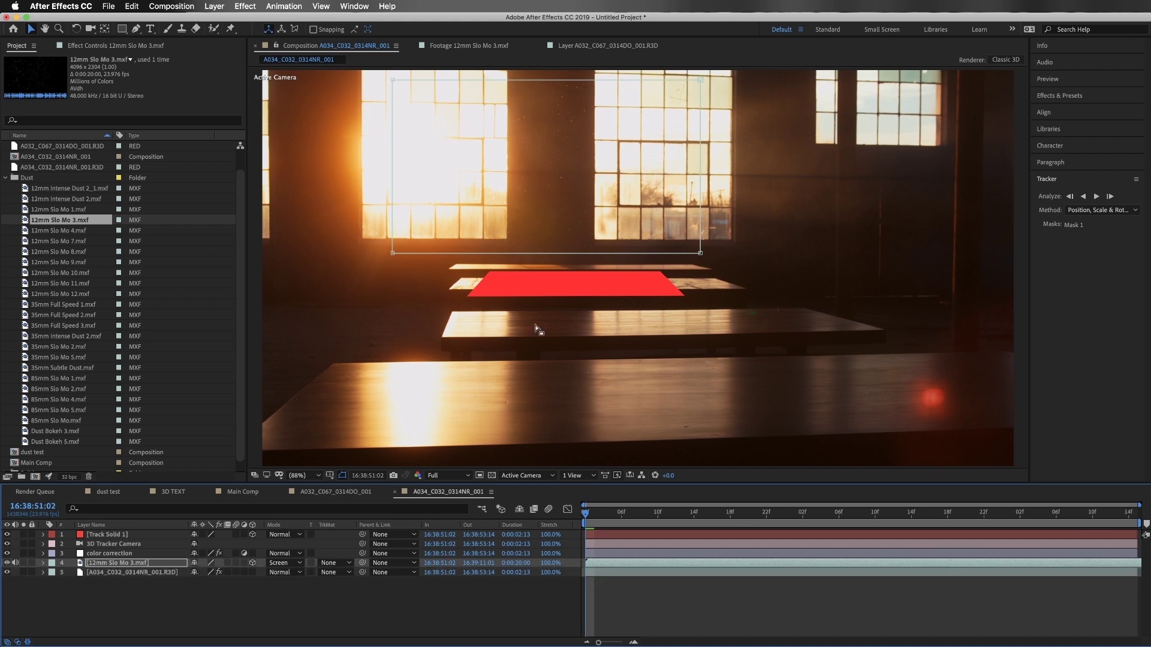
pyautogui.click(581, 261)
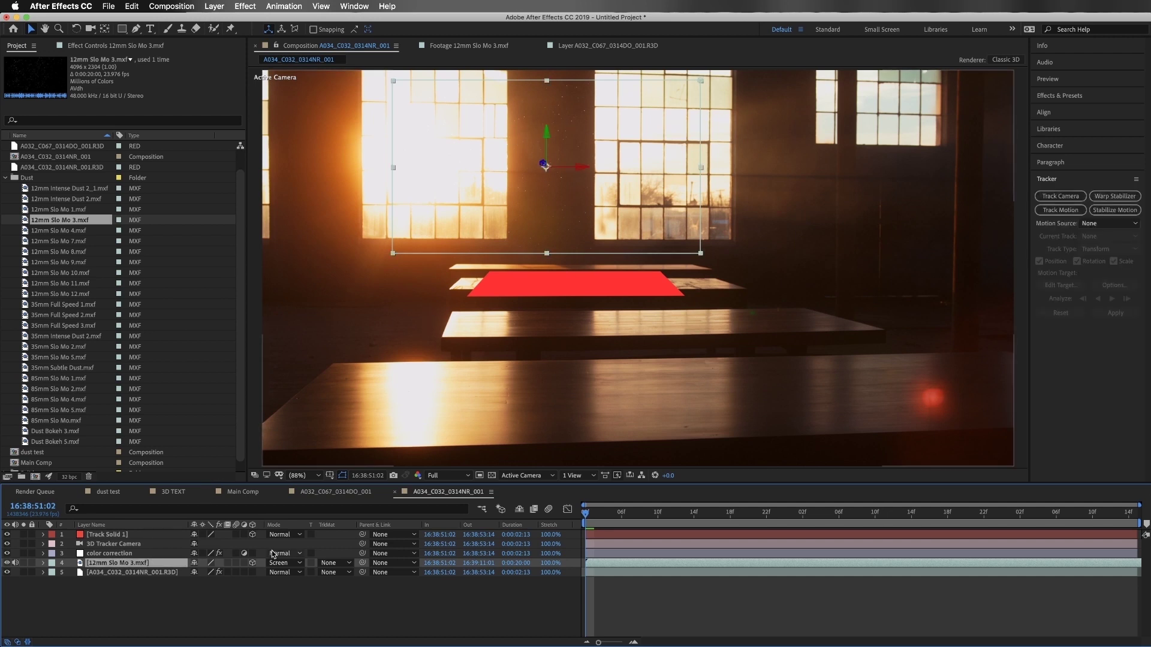
# - Duplicate the masked 12mm Slo Mo 3 dust layer, shift the copy over the dark wall beside the windows, and flip it vertically
pyautogui.press('super+d')
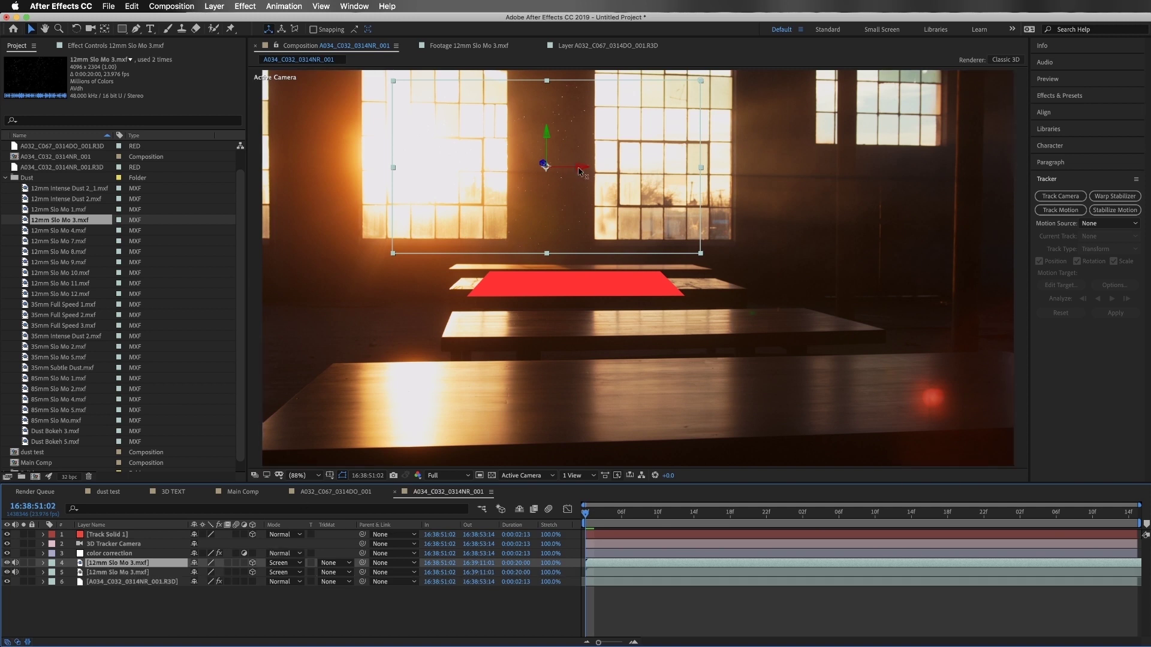
pyautogui.moveTo(581, 172); pyautogui.dragTo(741, 167)
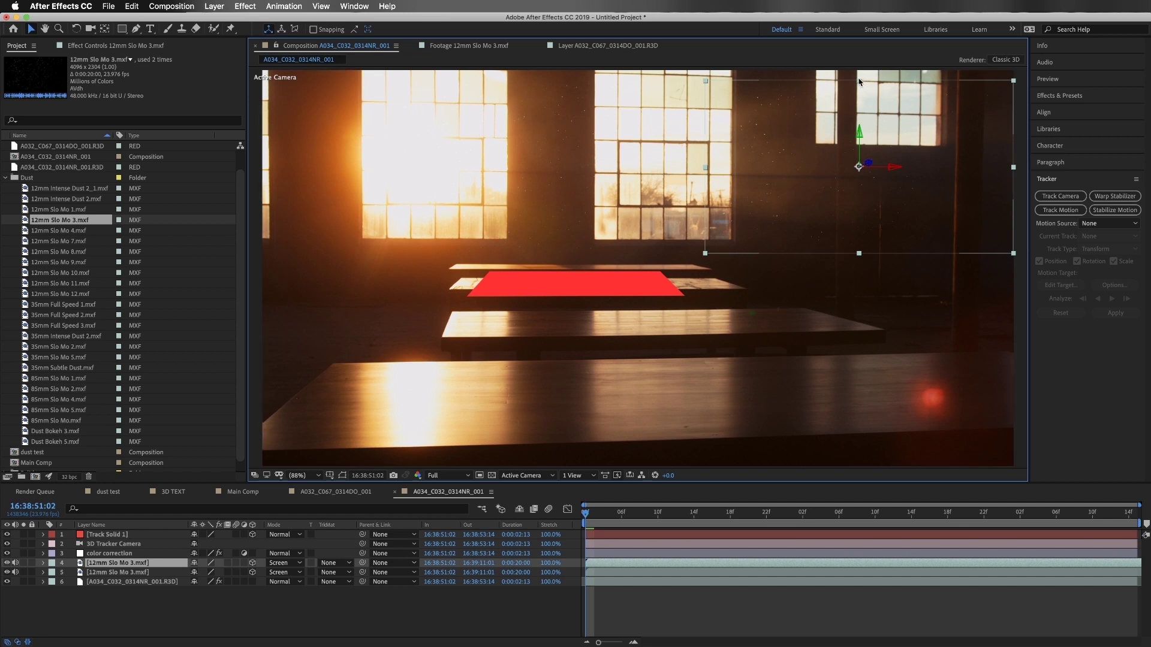
pyautogui.moveTo(861, 82); pyautogui.dragTo(857, 217)
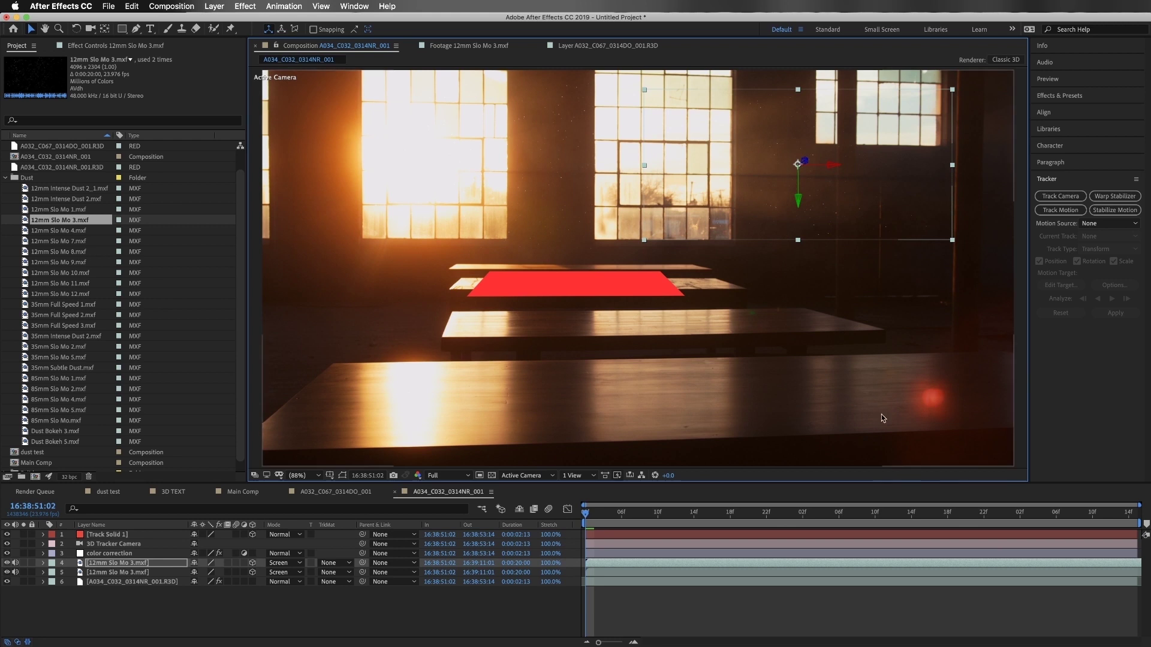
# - Deselect the dust layer and hide the red Track Solid 1 layer
pyautogui.click(519, 629)
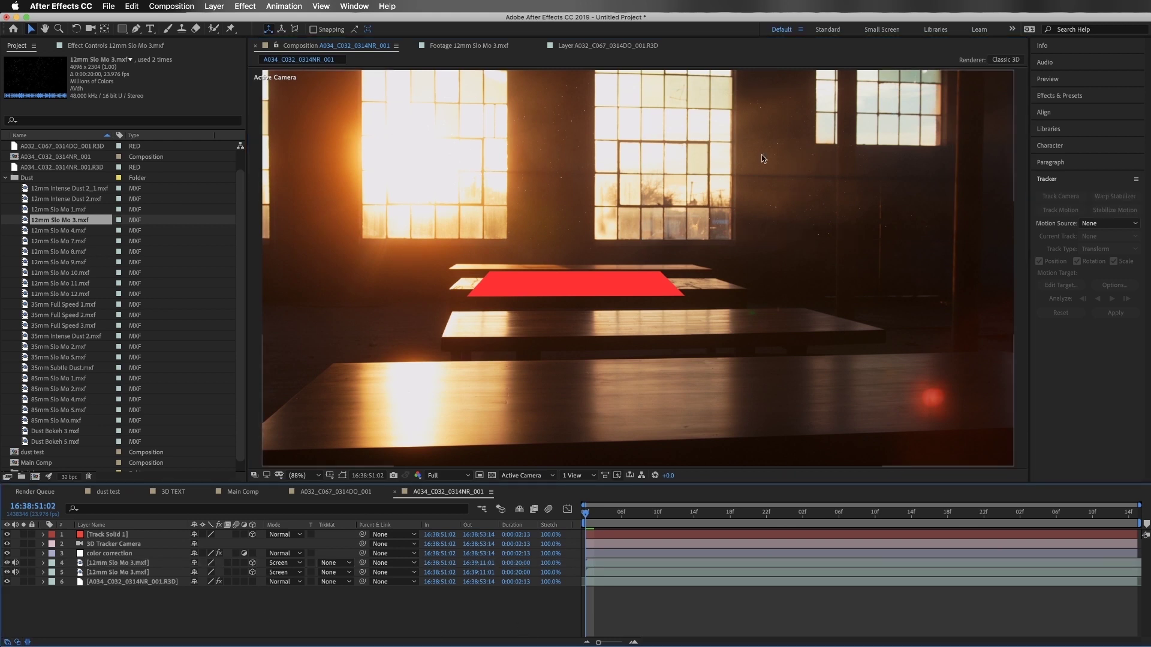
pyautogui.click(7, 534)
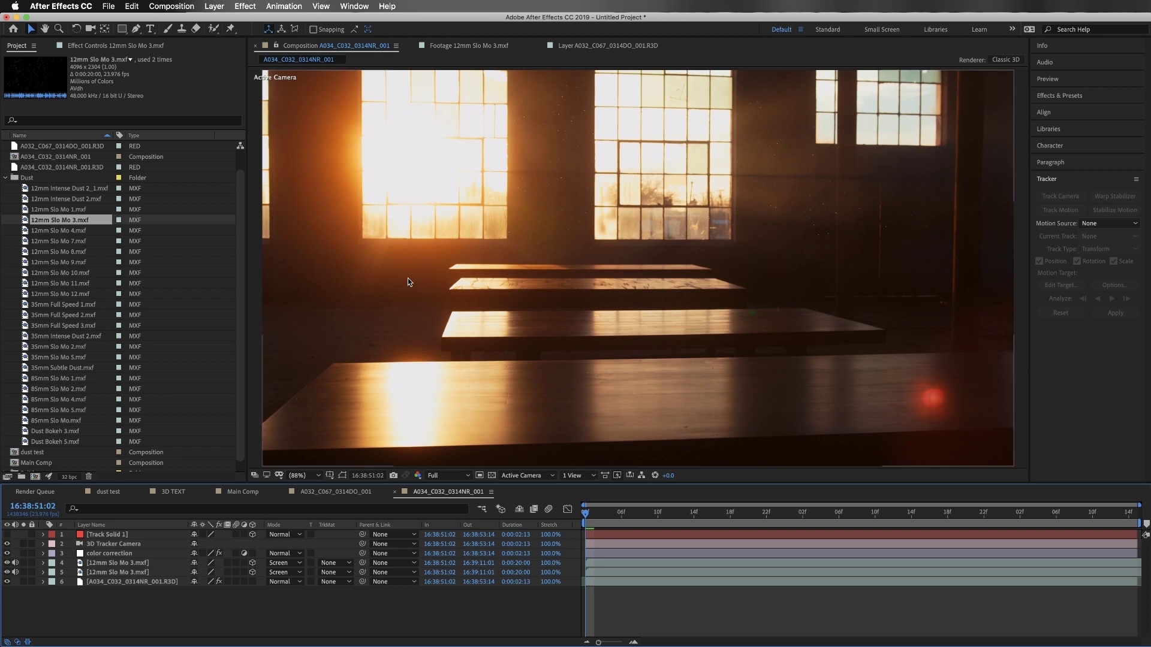
# - Duplicate the flipped dust layer and position the new copy in front of the bright leftmost large window
pyautogui.click(111, 563)
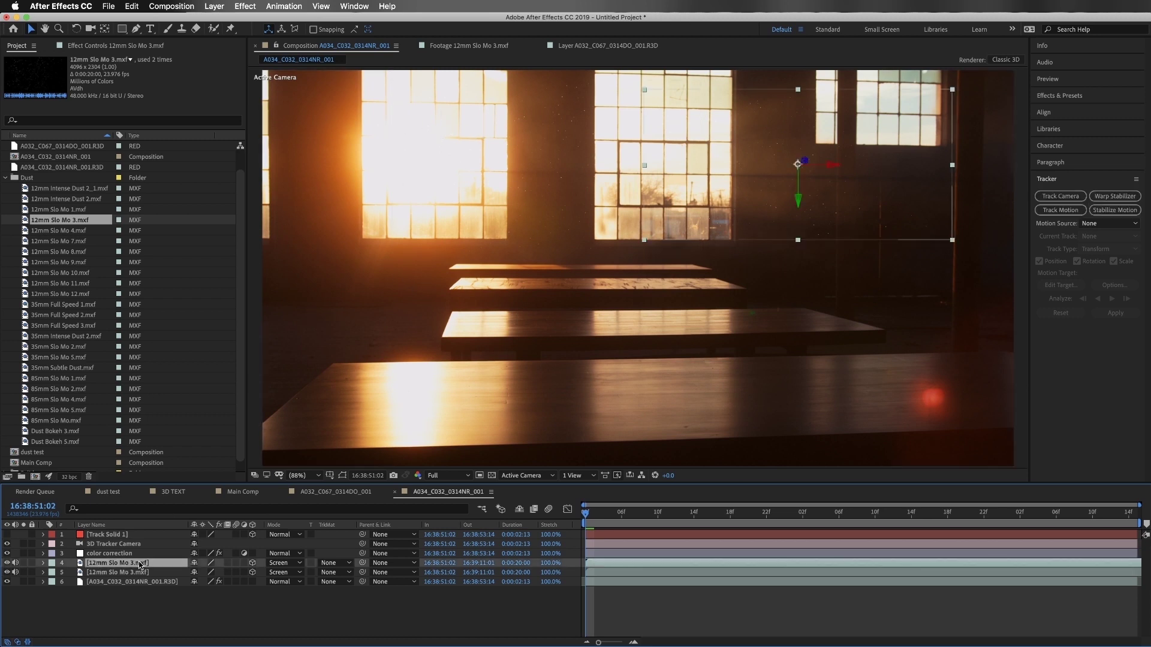
pyautogui.press('super+d')
pyautogui.moveTo(868, 198); pyautogui.dragTo(485, 217)
pyautogui.moveTo(417, 105)
pyautogui.mouseDown()
pyautogui.moveTo(417, 91)
pyautogui.moveTo(416, 102)
pyautogui.mouseUp()
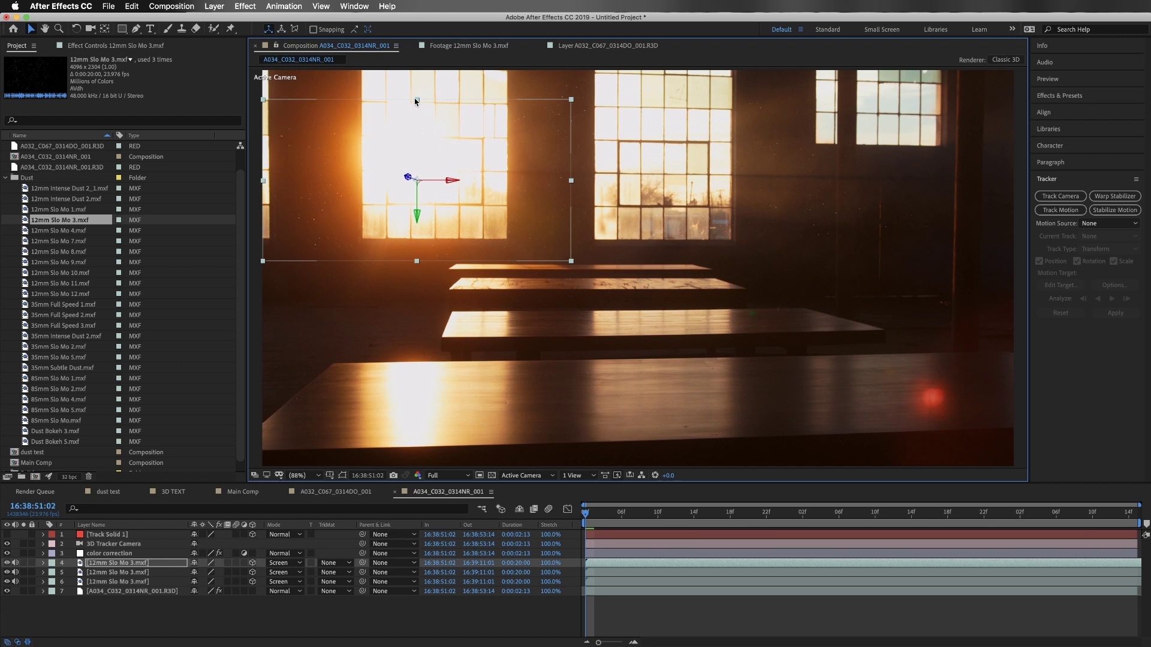
# - Replace the newest dust copy's source footage with 12mm Slo Mo 4.mxf
pyautogui.click(54, 231)
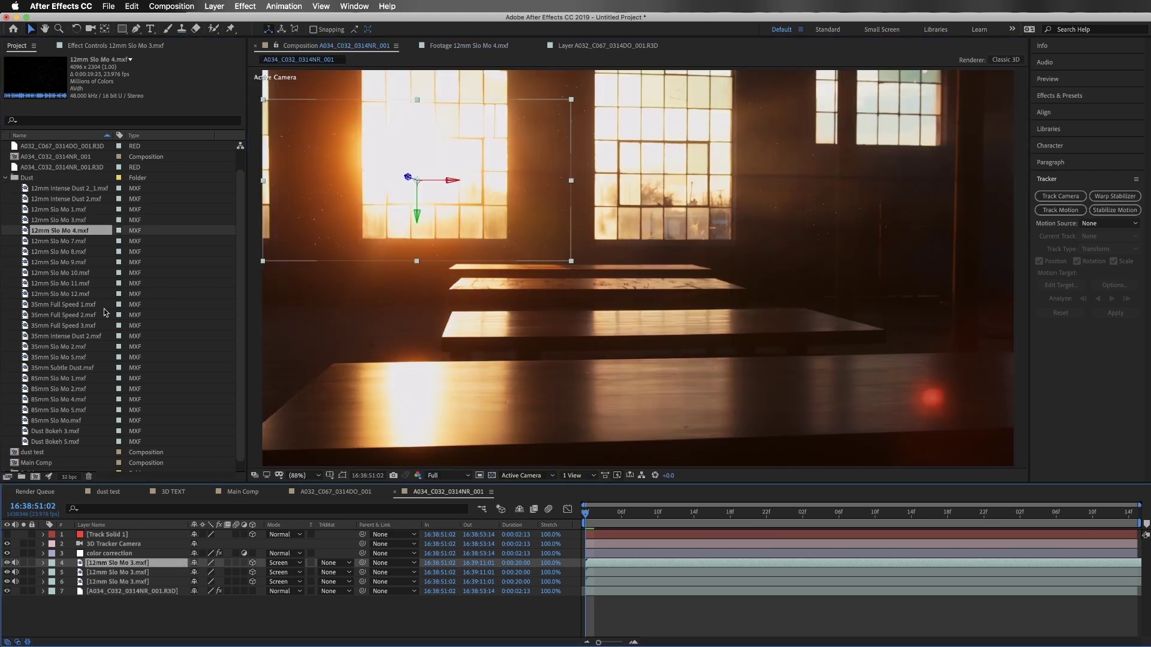
pyautogui.moveTo(66, 235); pyautogui.dragTo(130, 566)
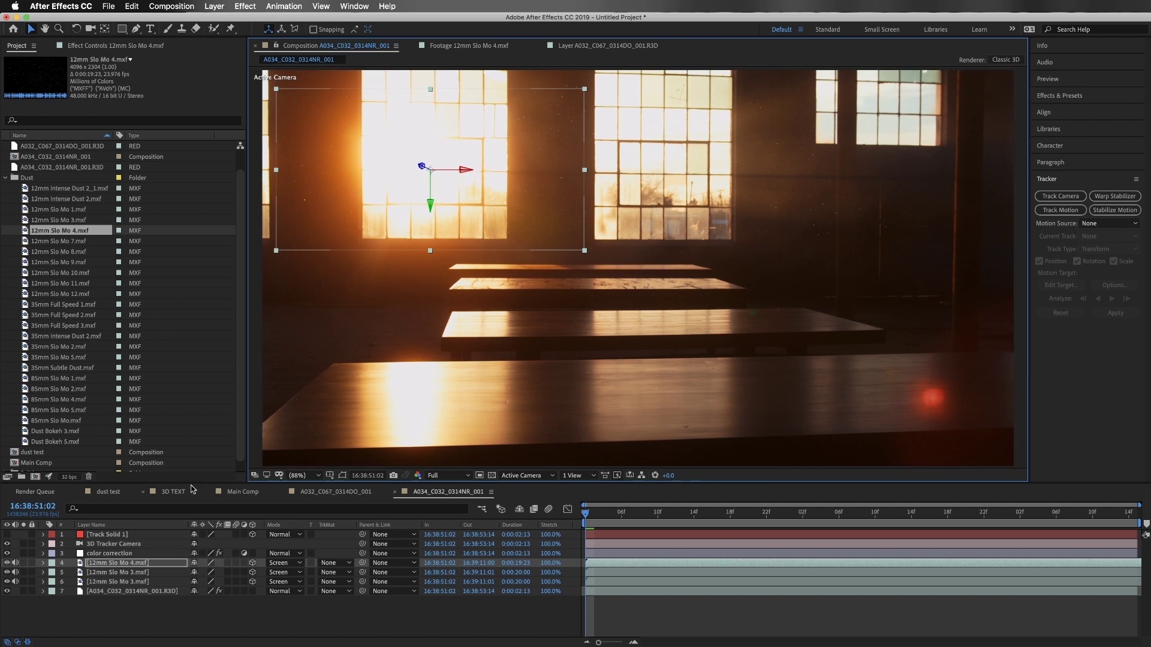
# - Duplicate the 12mm Slo Mo 4 layer and bring the copy nearer the camera, at about 1313, 738, -2654
pyautogui.press('super+d')
pyautogui.press('p')
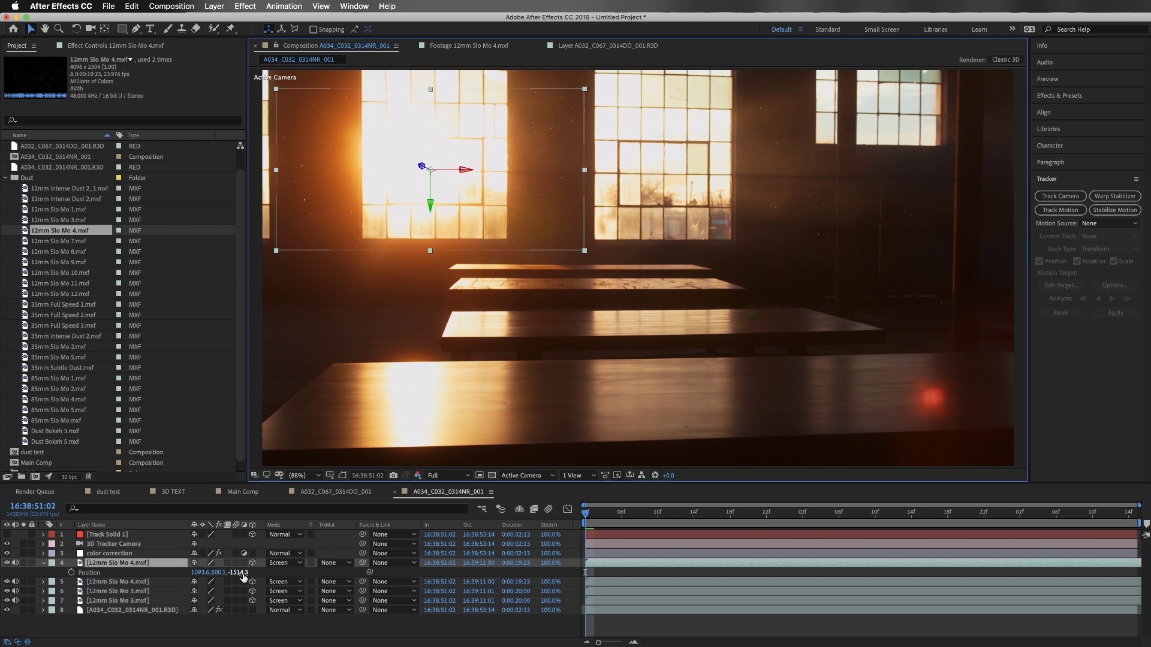
pyautogui.moveTo(244, 575); pyautogui.dragTo(3, 576)
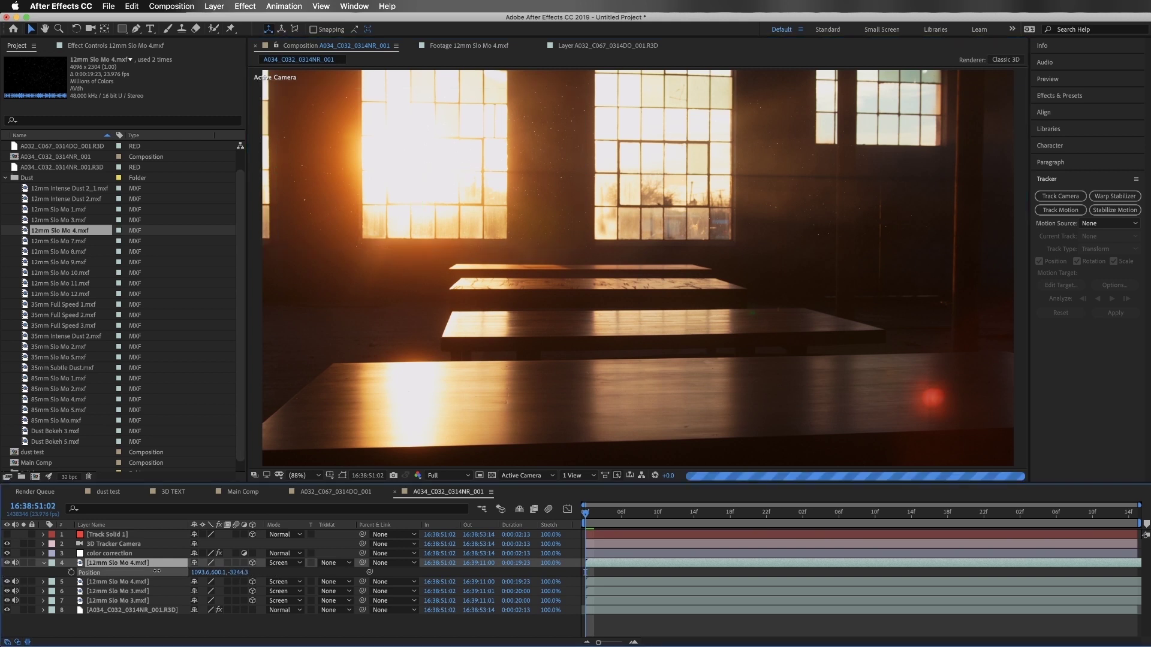
pyautogui.moveTo(332, 142); pyautogui.dragTo(645, 364)
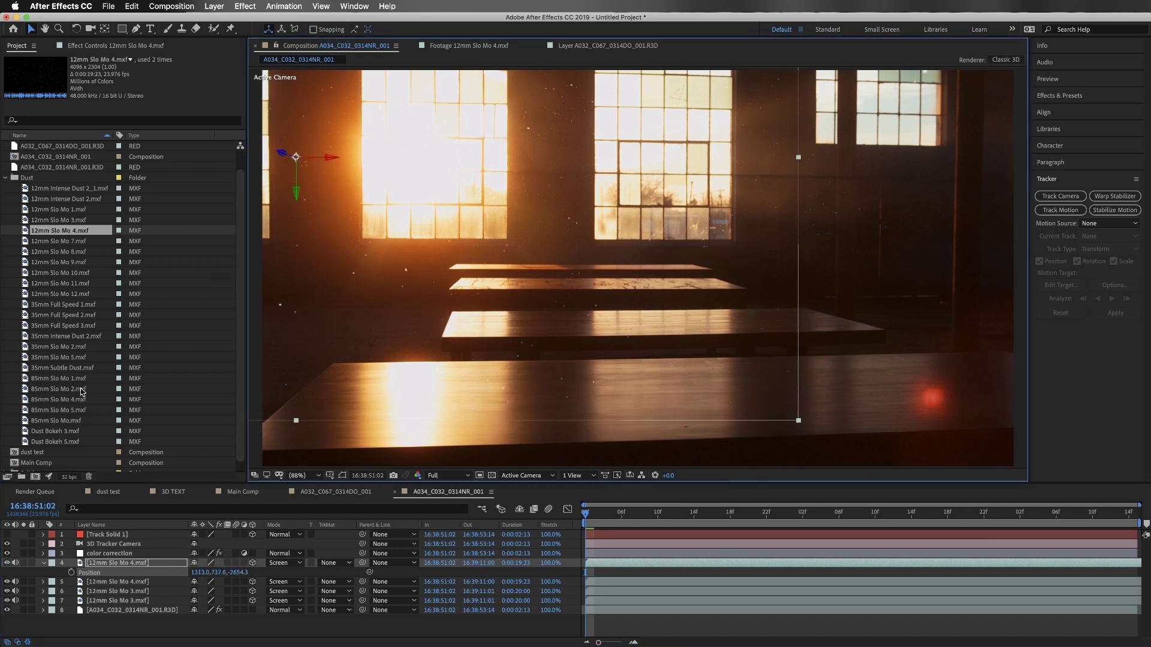
# - Replace the foreground dust copy's source footage with 85mm Slo Mo 2.mxf
pyautogui.click(58, 400)
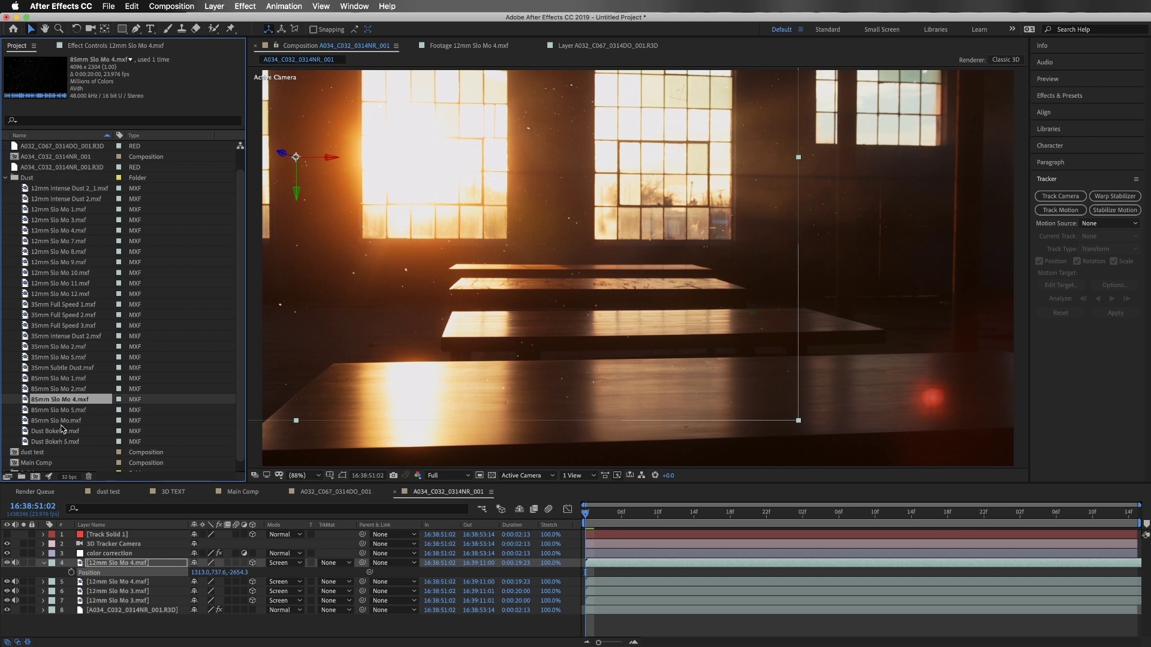
pyautogui.click(54, 390)
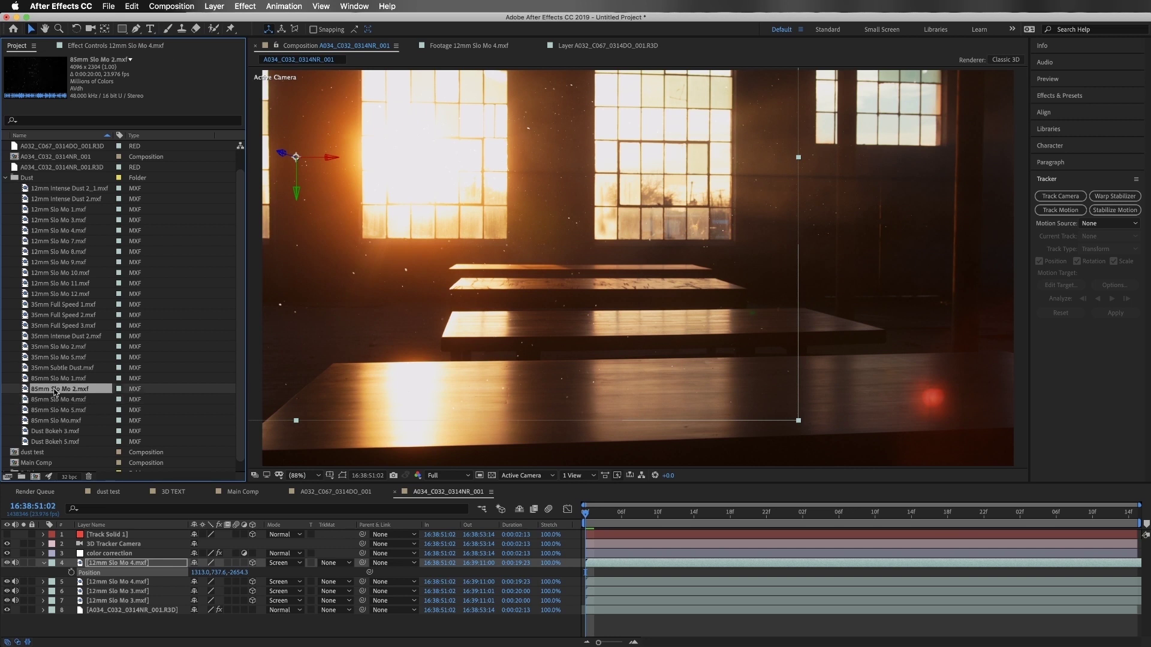
pyautogui.moveTo(53, 391); pyautogui.dragTo(120, 565)
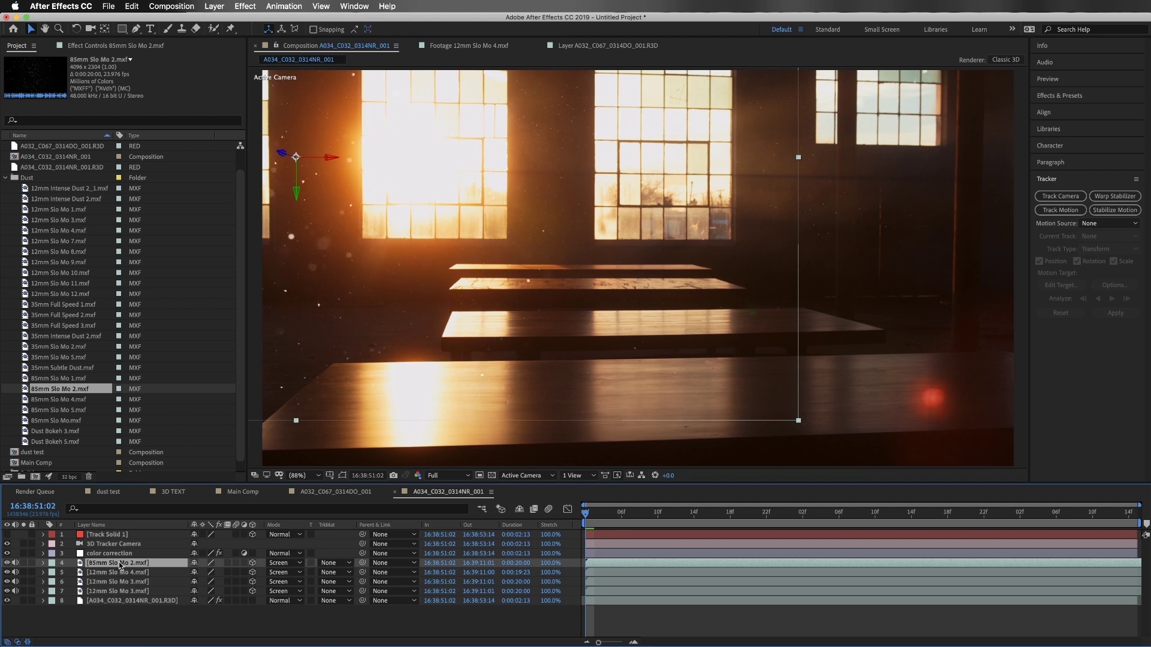
# - Shift the 85mm Slo Mo 2 layer further into the frame and lower its opacity to about 17%
pyautogui.moveTo(256, 323); pyautogui.dragTo(383, 298)
pyautogui.press('t')
pyautogui.moveTo(194, 572); pyautogui.dragTo(149, 573)
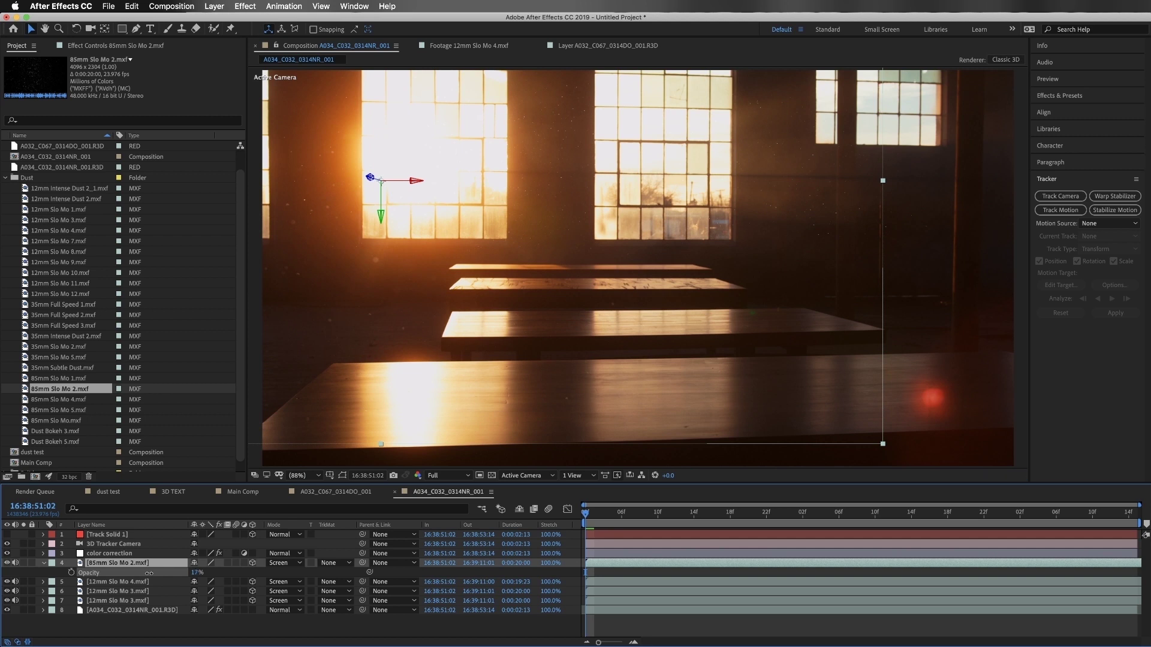
pyautogui.click(145, 632)
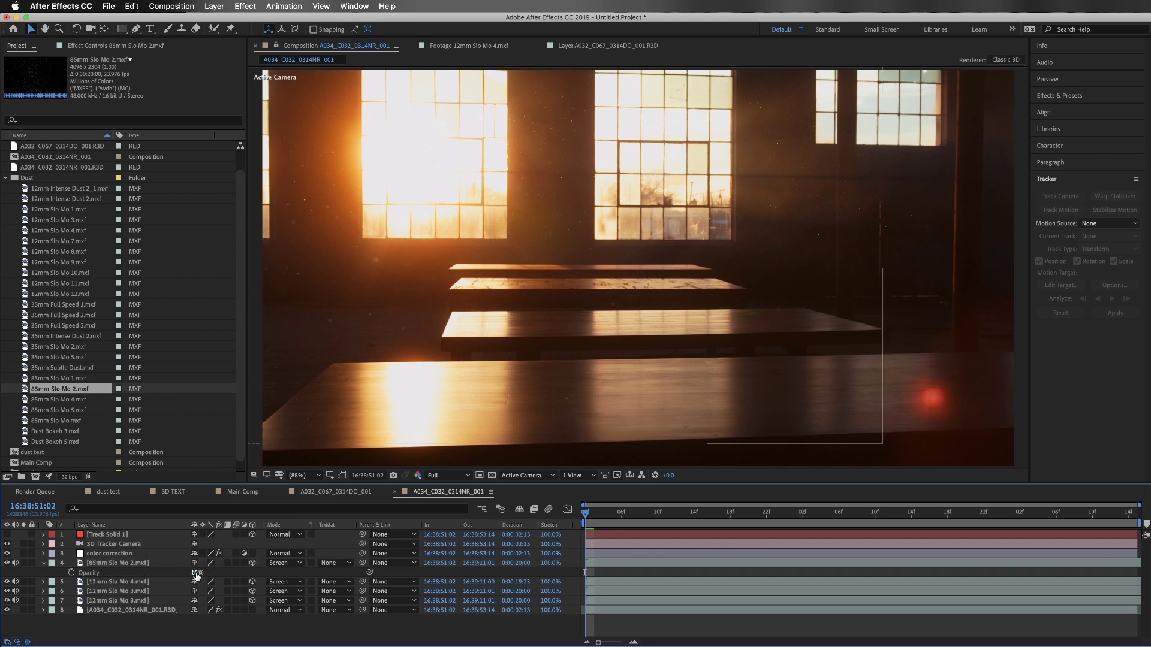
pyautogui.moveTo(198, 574); pyautogui.dragTo(190, 572)
pyautogui.press('t')
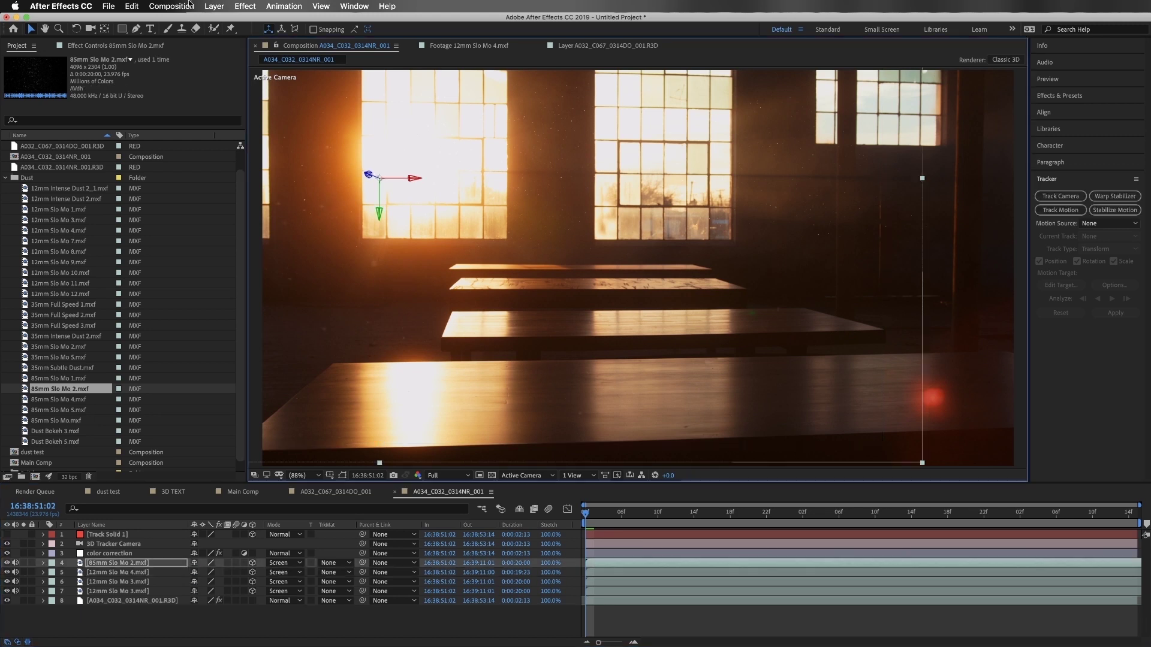
# - Apply Camera Lens Blur to the 85mm Slo Mo 2 layer with a blur radius of 22
pyautogui.click(242, 5)
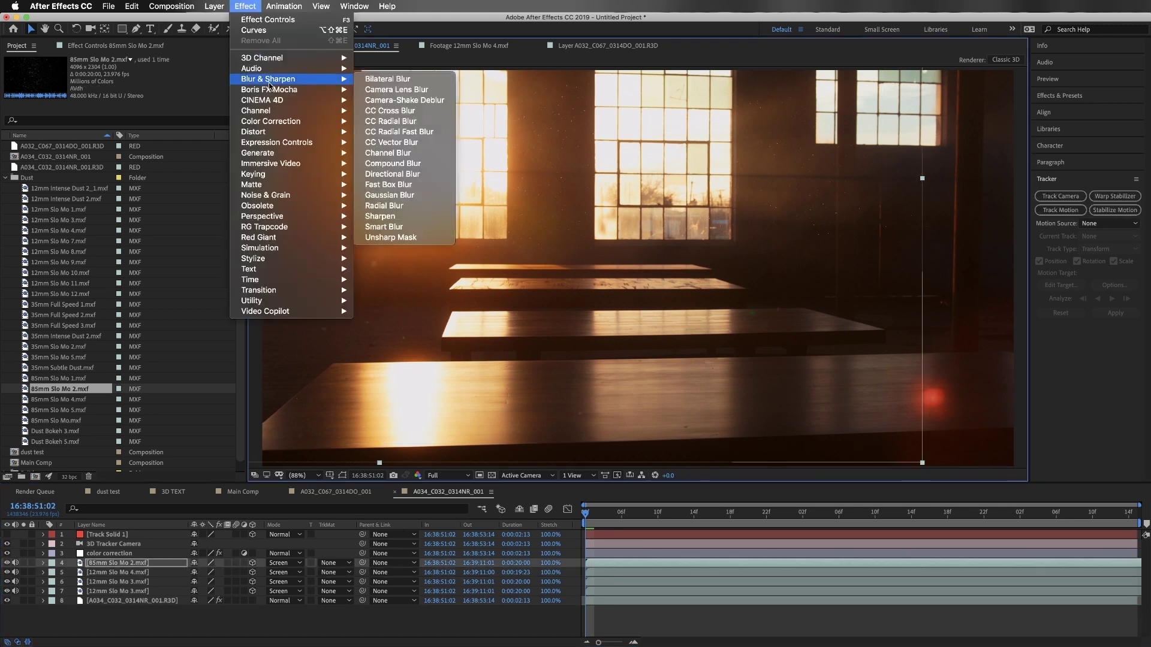
pyautogui.moveTo(336, 78)
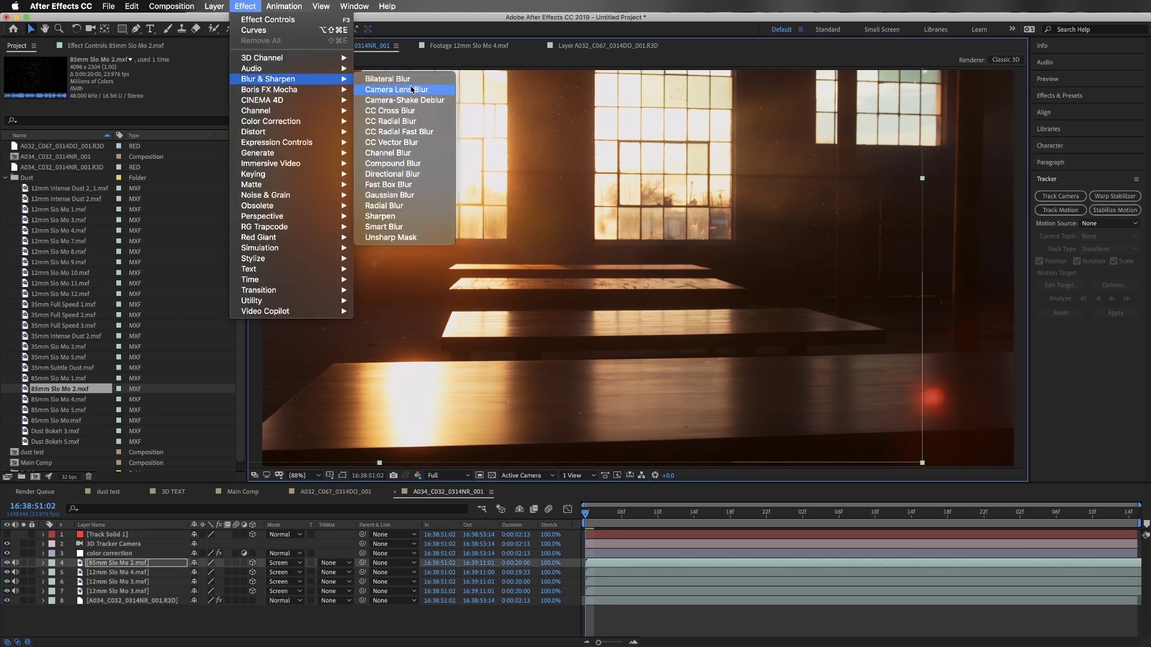
pyautogui.click(307, 405)
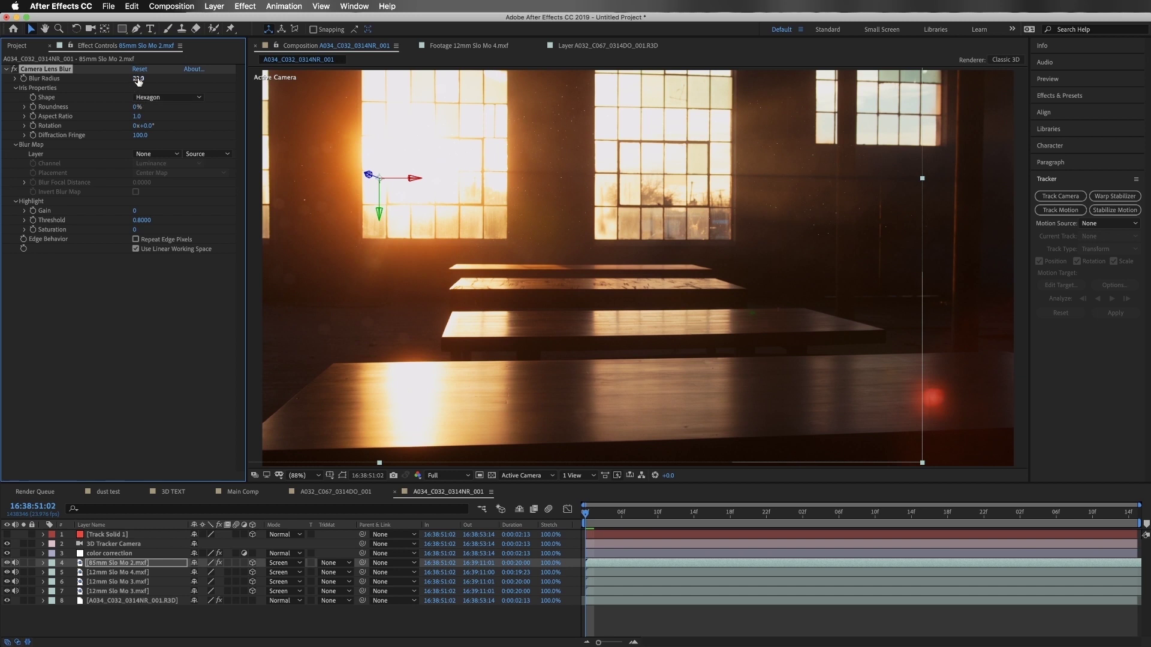
# - Examine the blurred foreground dust around the tables up close, and fit the whole composition back in the viewer
pyautogui.scroll(3, 319, 333)
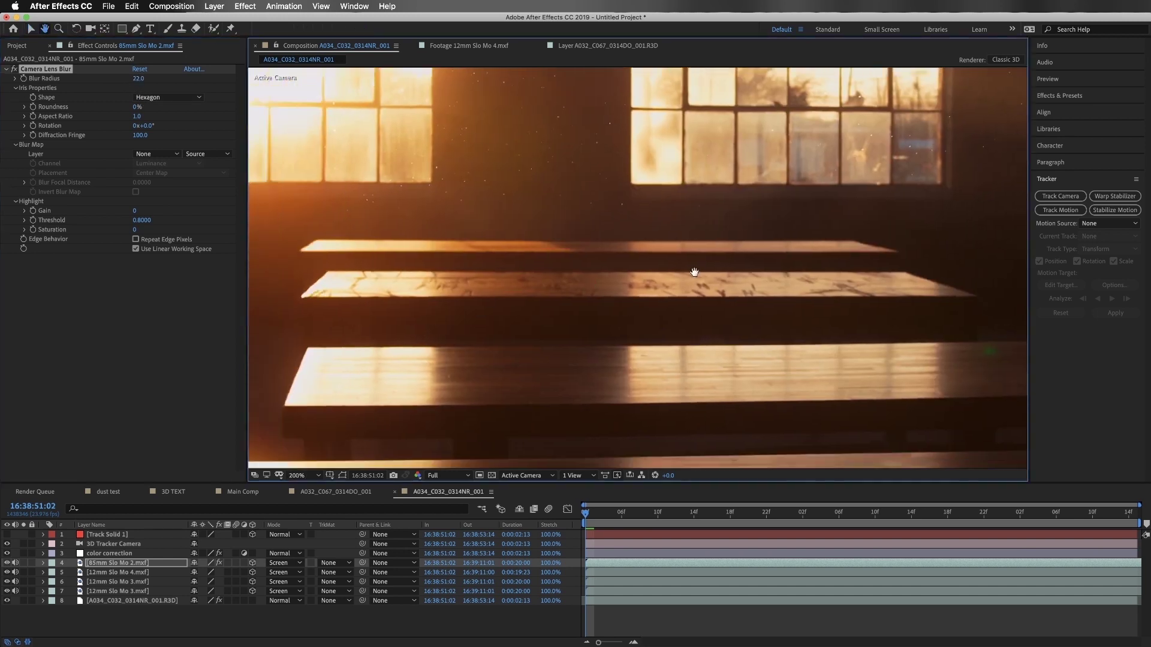
pyautogui.press('.')
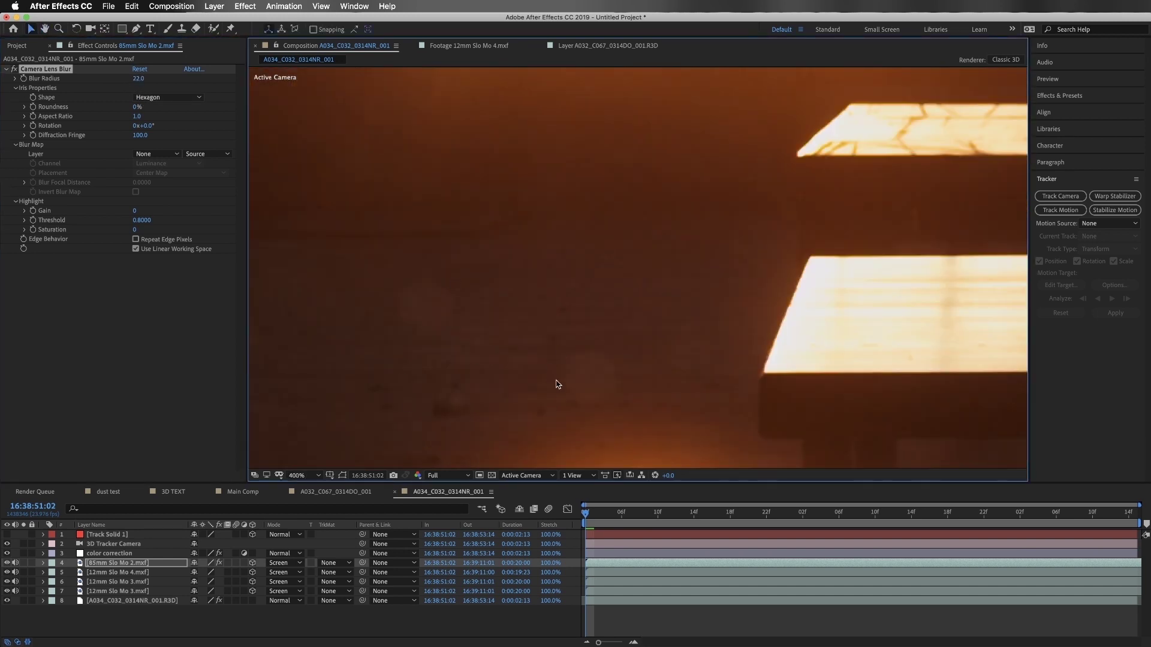
pyautogui.scroll(-2, 451, 328)
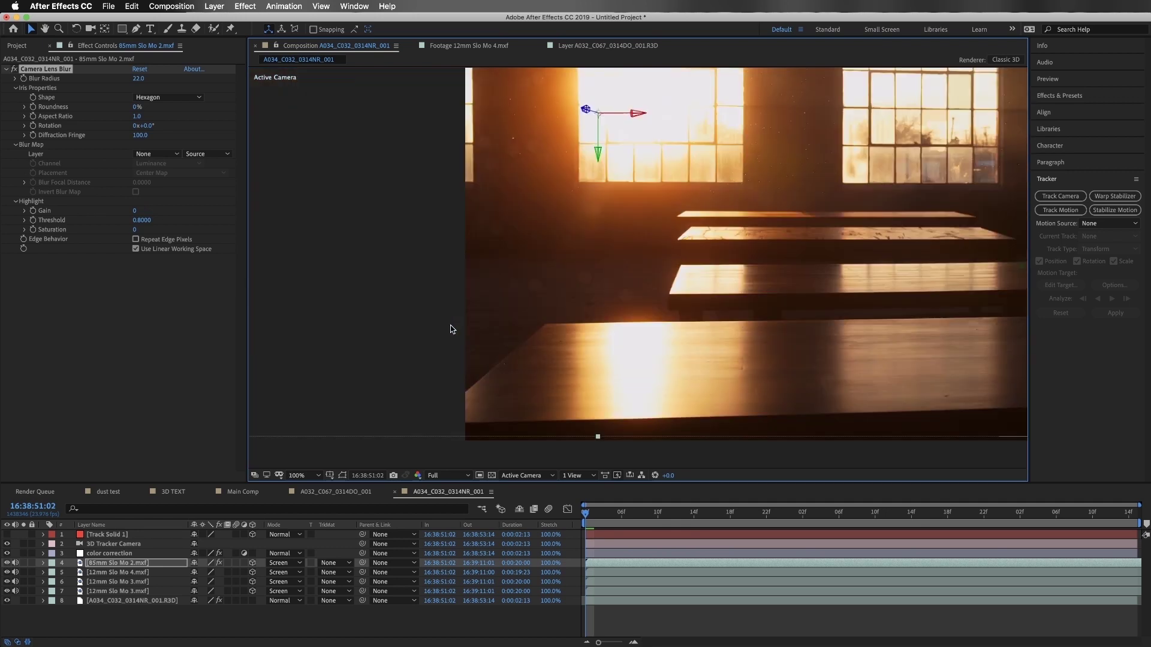
pyautogui.moveTo(717, 262); pyautogui.dragTo(528, 327)
pyautogui.scroll(-2, 527, 327)
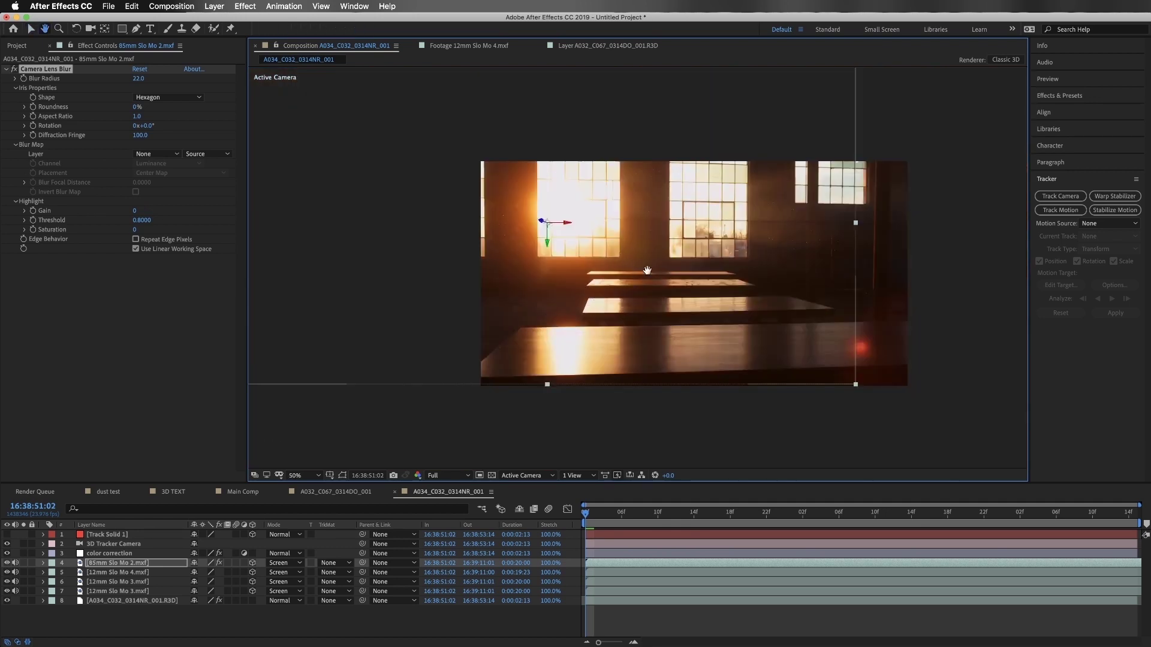
pyautogui.press('v')
pyautogui.click(305, 475)
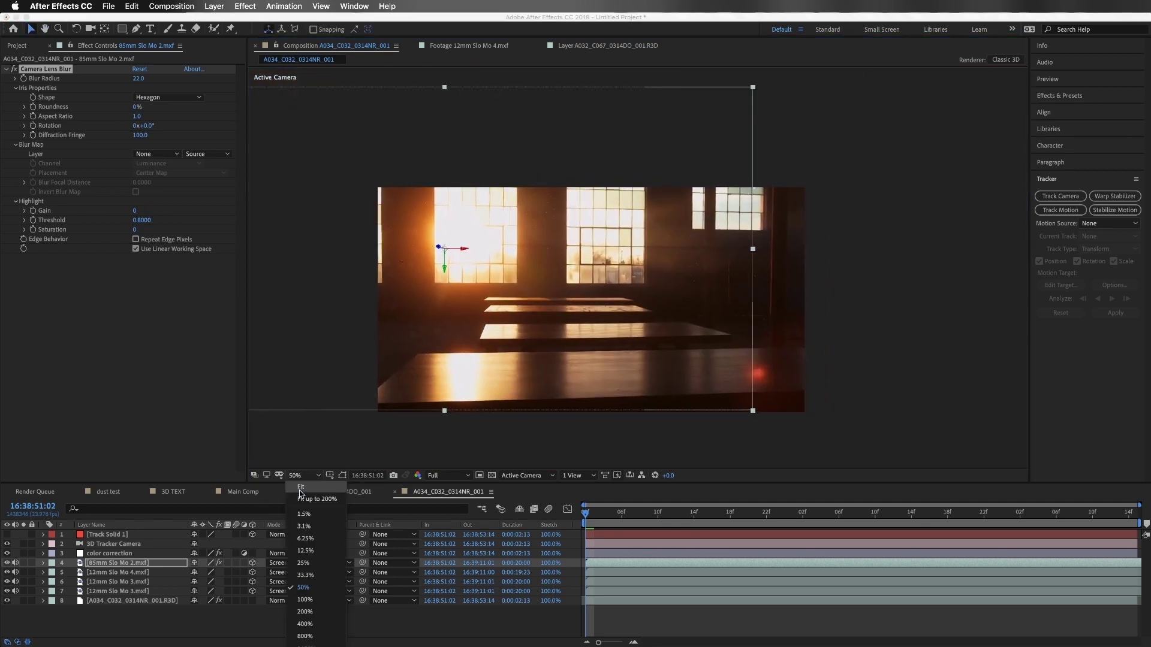
pyautogui.click(303, 496)
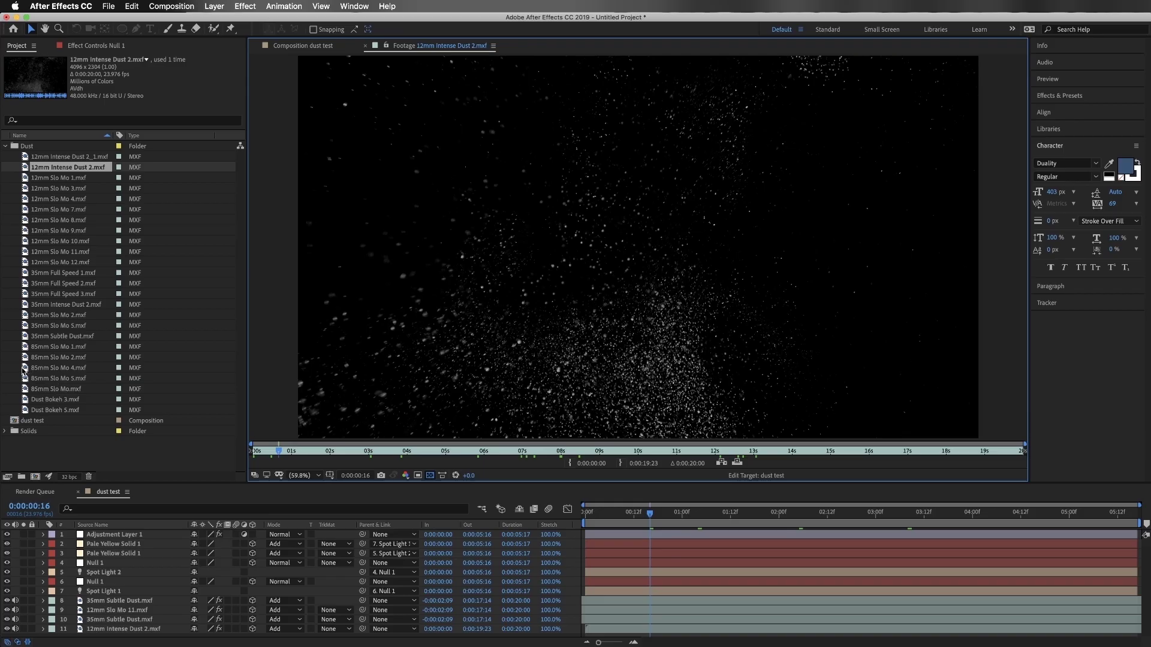
# - Open the 85mm Slo Mo 4 and 35mm Full Speed 3 dust clips for preview
pyautogui.doubleClick(29, 368)
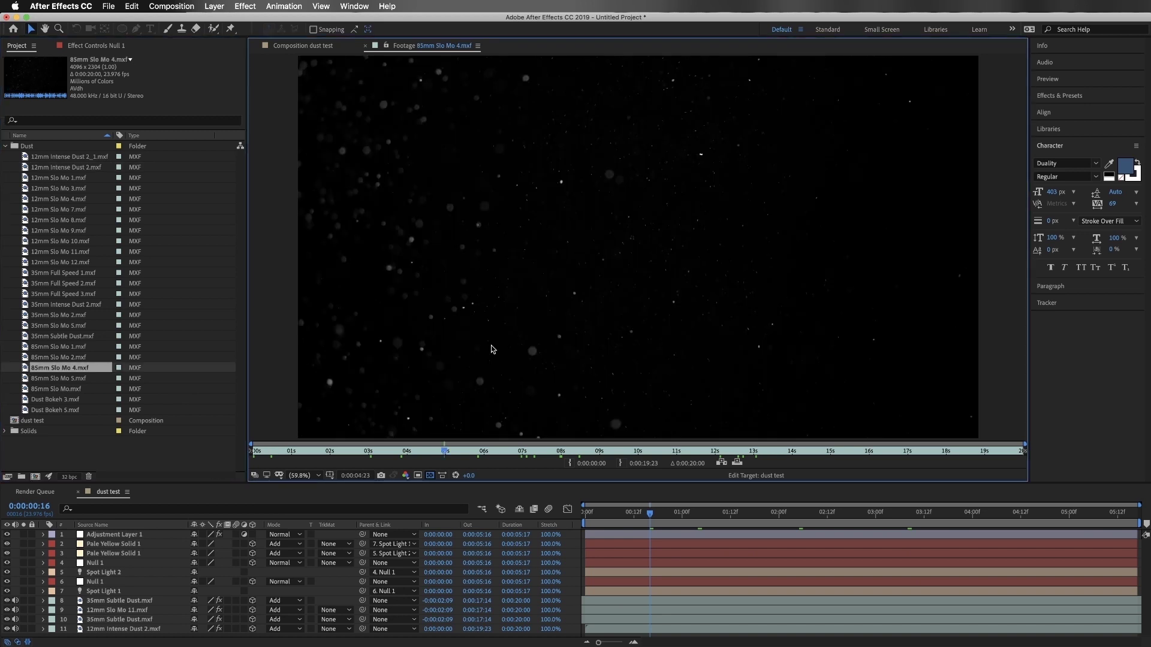
pyautogui.doubleClick(27, 294)
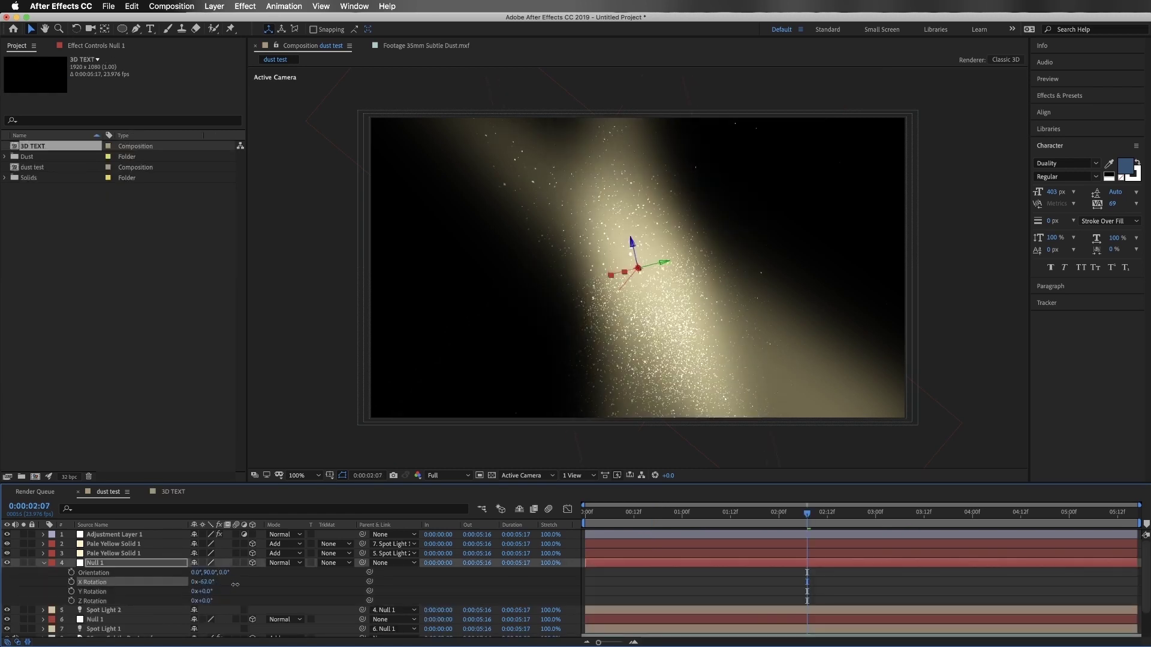
# - Adjust the X rotation of the upper Null 1 in the dust test composition to swing its spotlight beam
pyautogui.moveTo(204, 582); pyautogui.dragTo(377, 586)
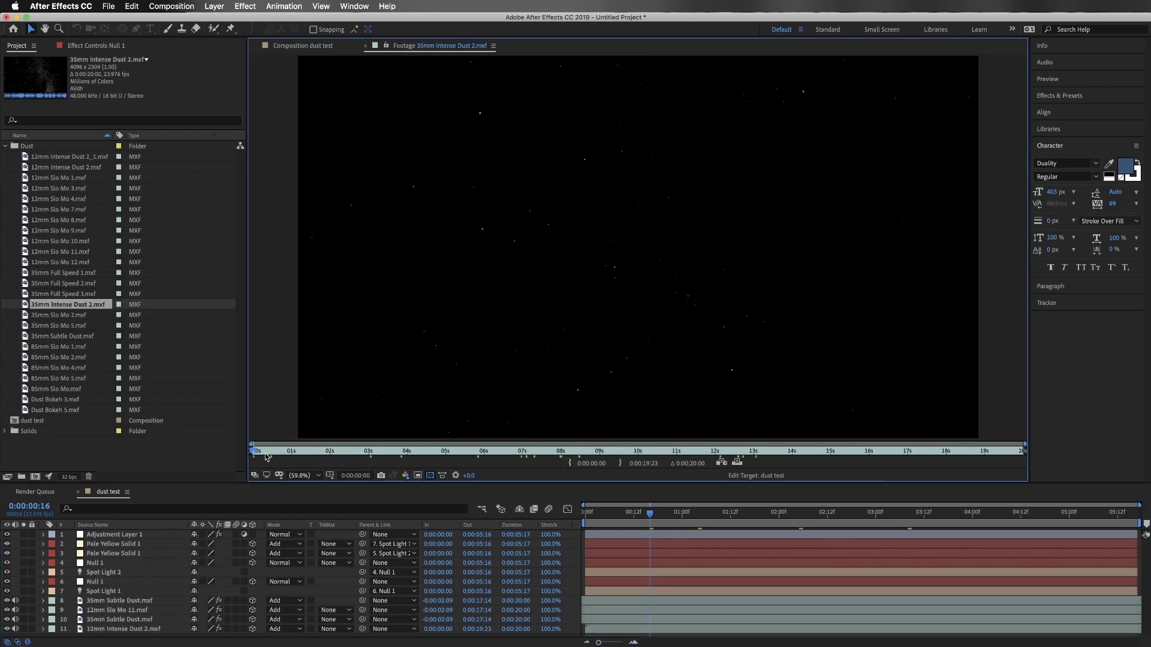
# - Scrub through the 35mm Intense Dust 2 clip, expand the Dust folder, and review the 12mm Intense Dust 2_1 clip
pyautogui.moveTo(267, 456); pyautogui.dragTo(764, 465)
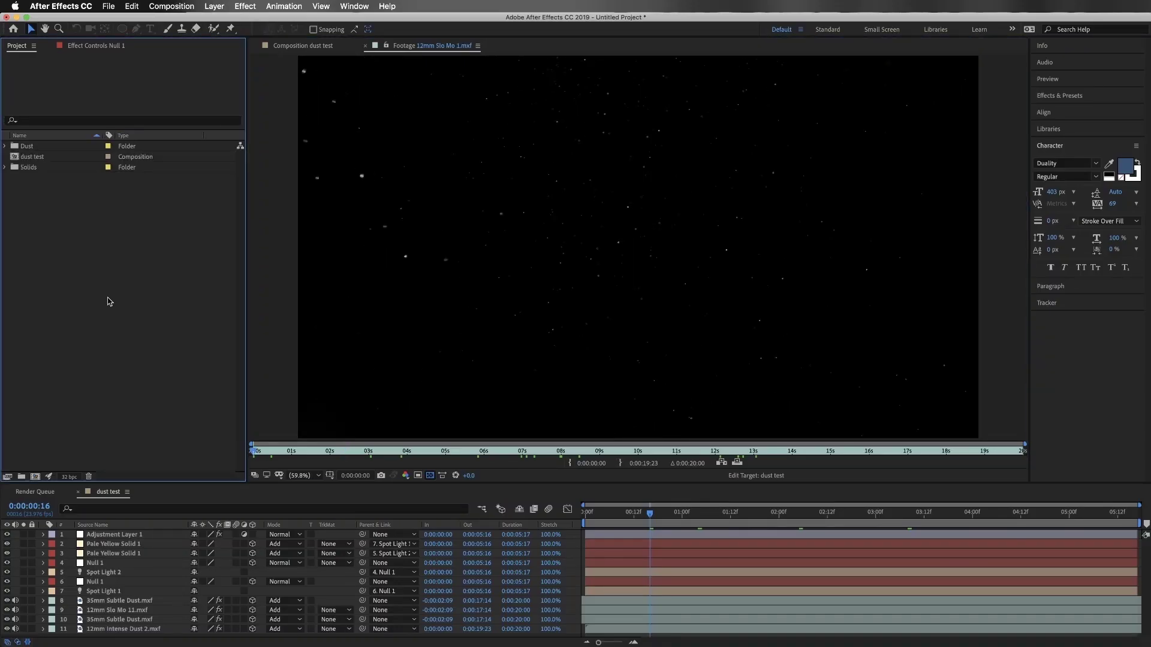
pyautogui.click(5, 145)
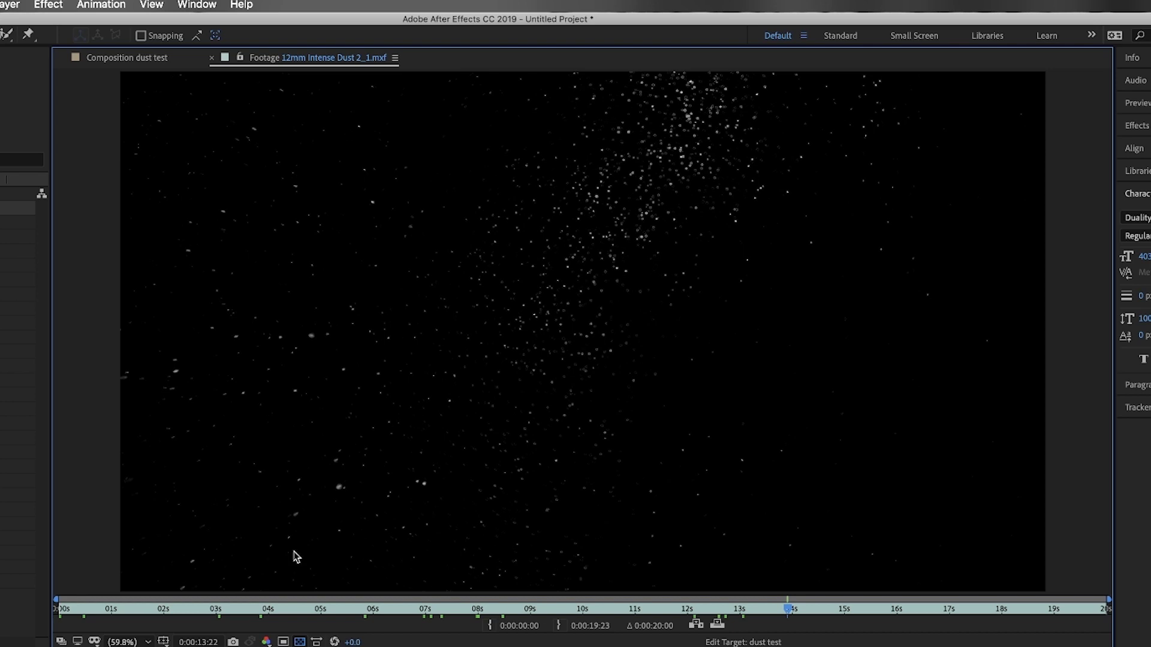
pyautogui.click(567, 617)
pyautogui.press('space')
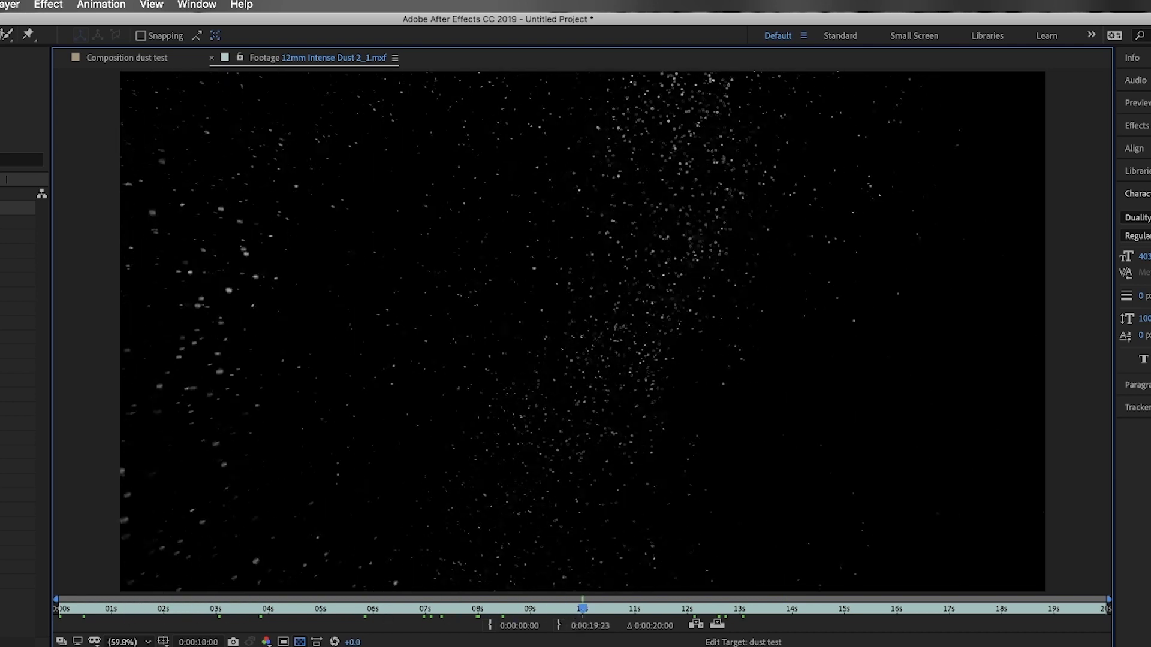
# - Open the 35mm Subtle Dust clip and scrub forward through its footage
pyautogui.click(18, 452)
pyautogui.doubleClick(18, 452)
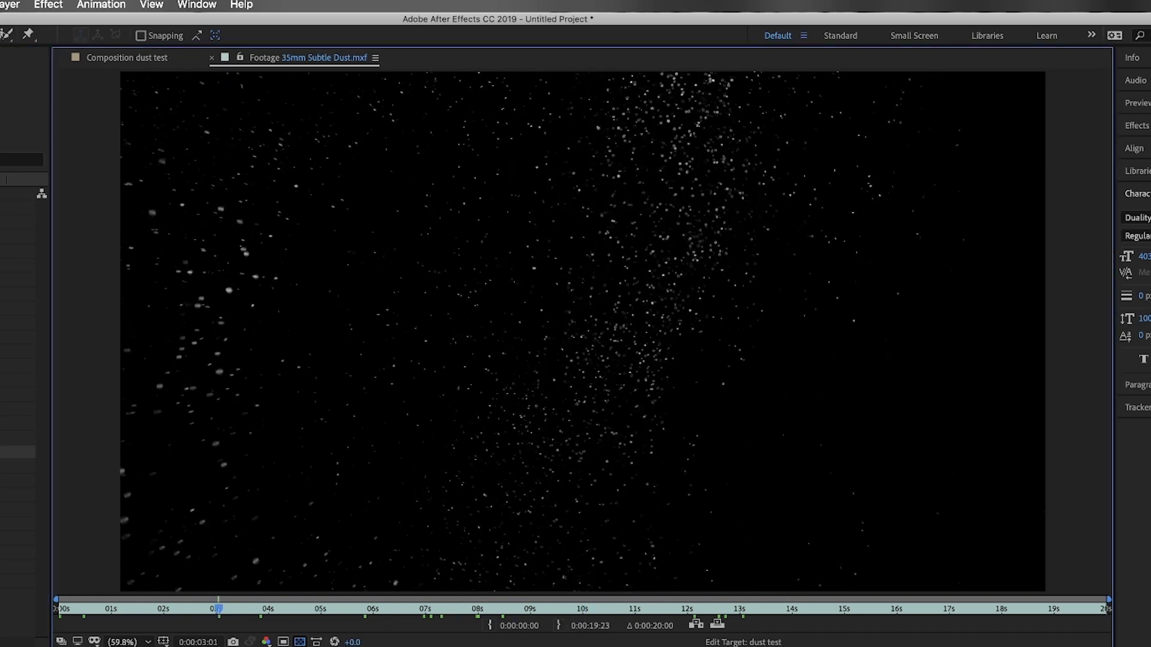
pyautogui.moveTo(173, 611); pyautogui.dragTo(651, 613)
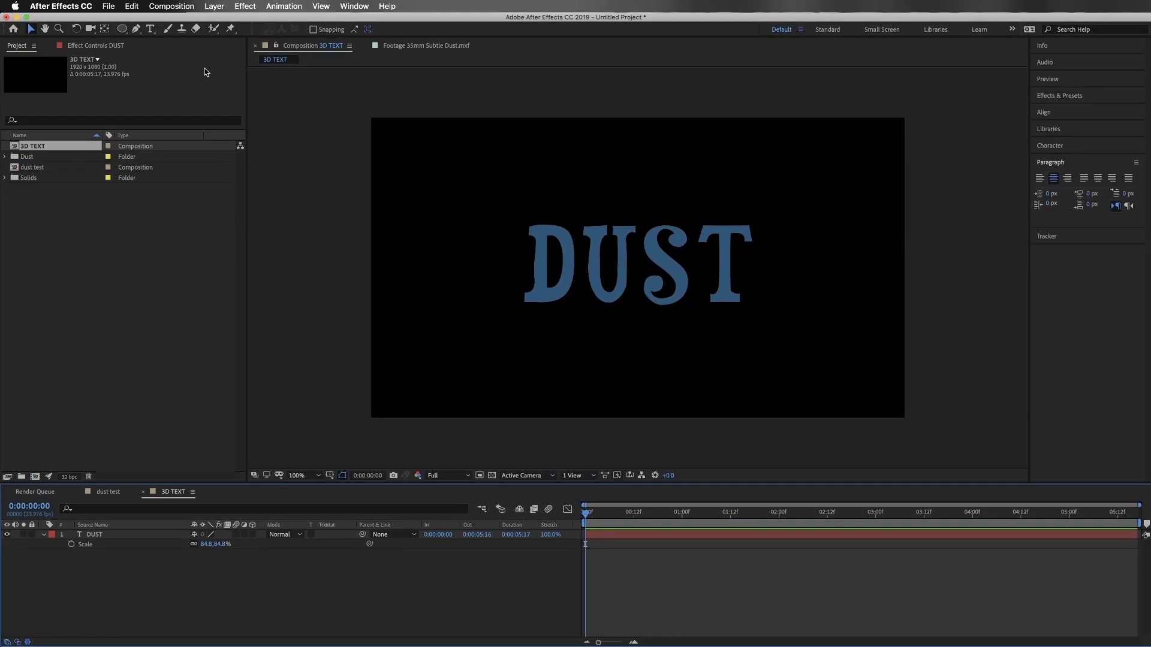
# - Draw an open, gently arched mask path along the base of the DUST text layer with the Pen tool
pyautogui.click(136, 28)
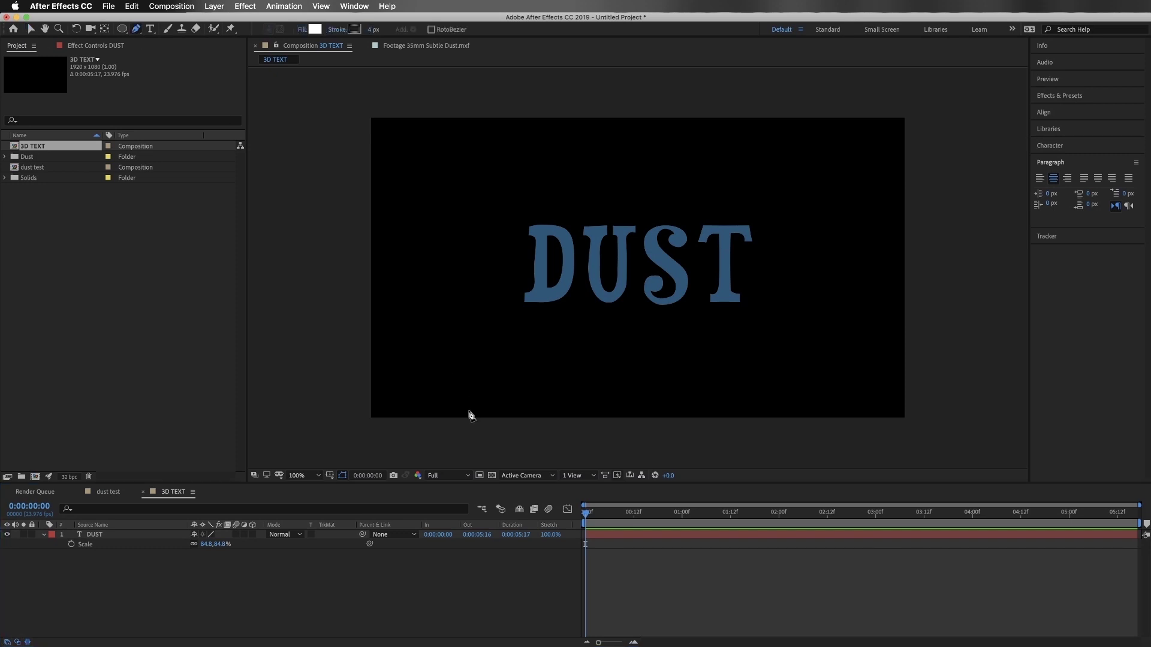
pyautogui.click(96, 535)
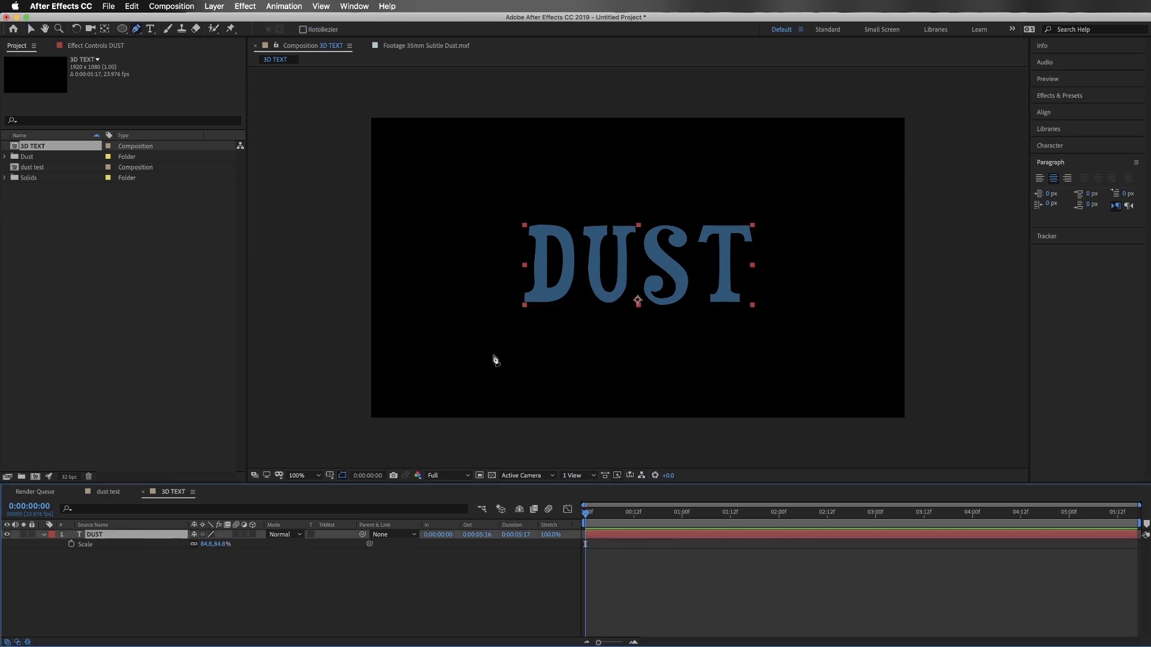
pyautogui.click(512, 306)
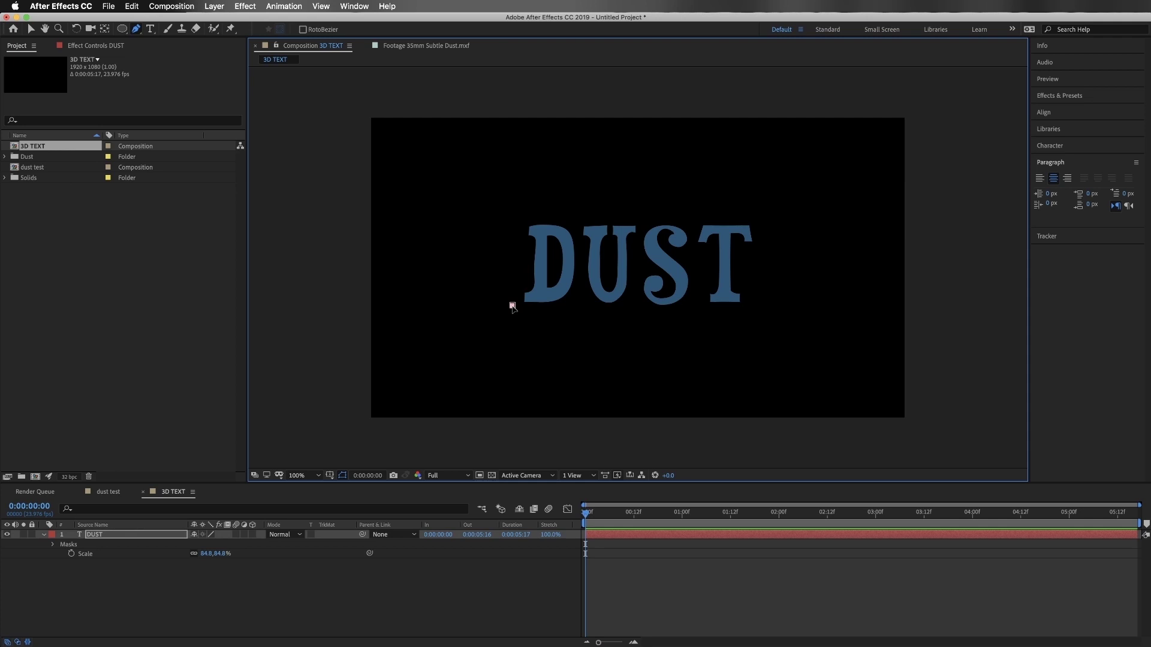
pyautogui.click(751, 306)
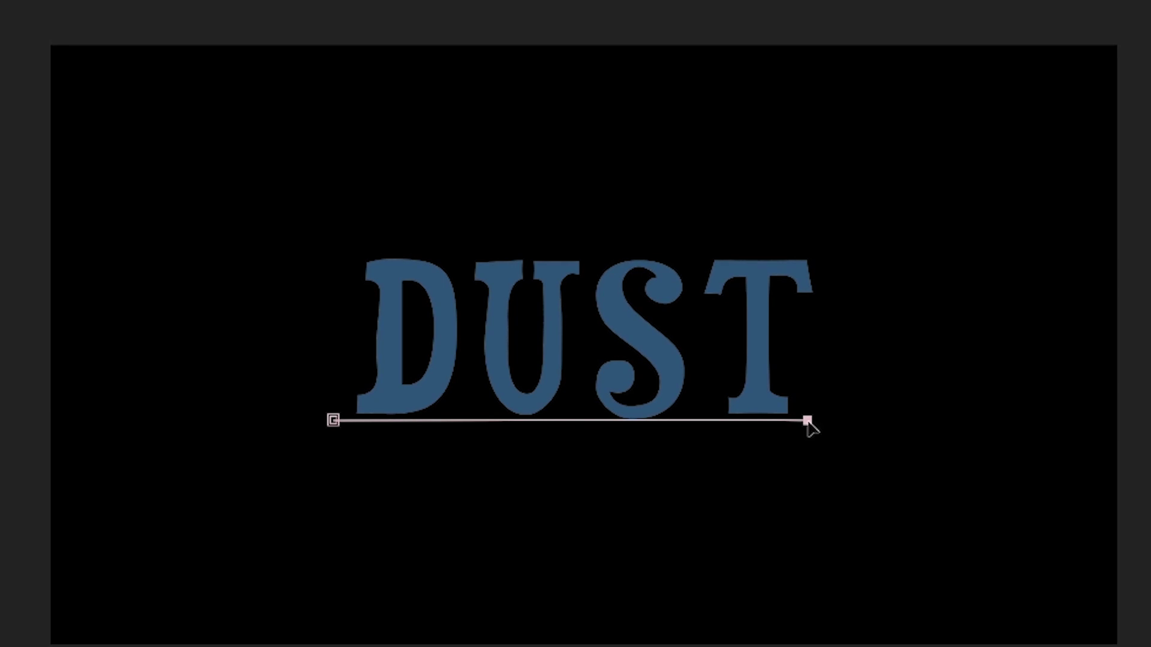
pyautogui.moveTo(808, 422); pyautogui.dragTo(1150, 453)
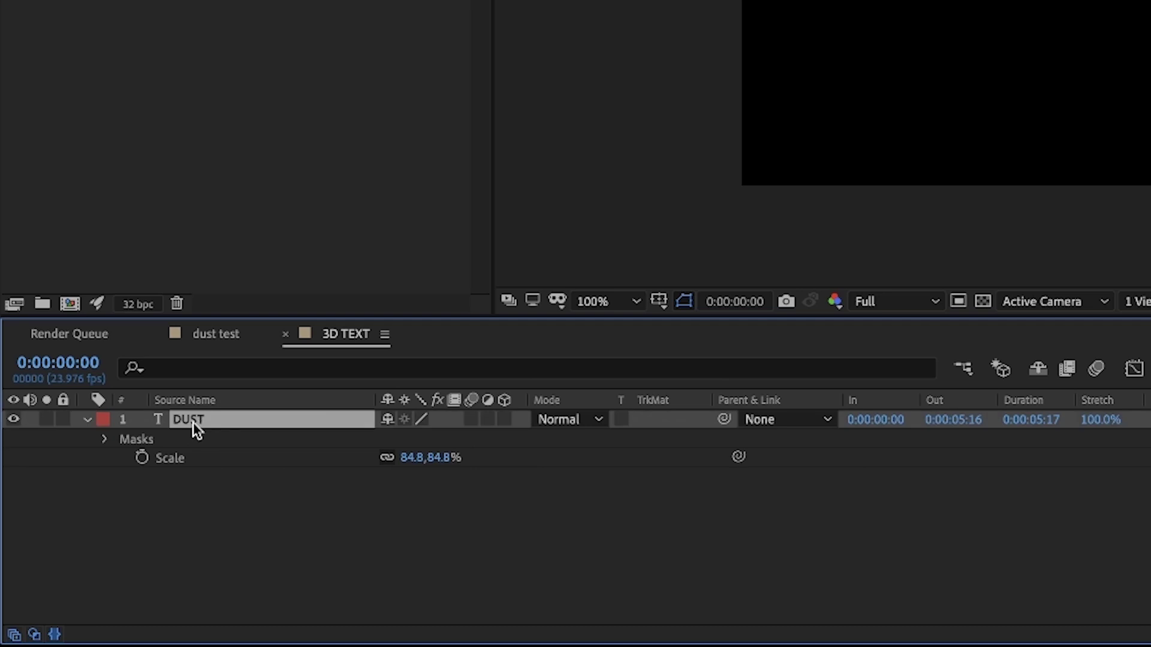
# - Set the DUST layer's text path to Mask 1 and bend the path's end handle for a stronger arch
pyautogui.click(87, 420)
pyautogui.click(87, 420)
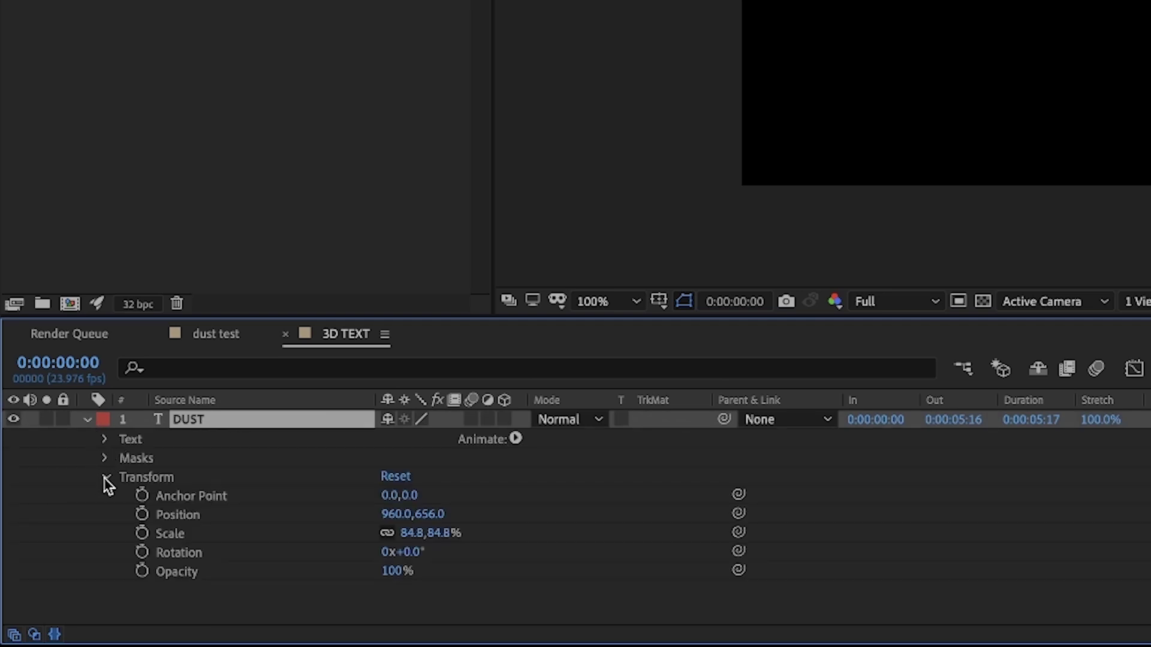
pyautogui.click(104, 440)
pyautogui.scroll(-1, 102, 496)
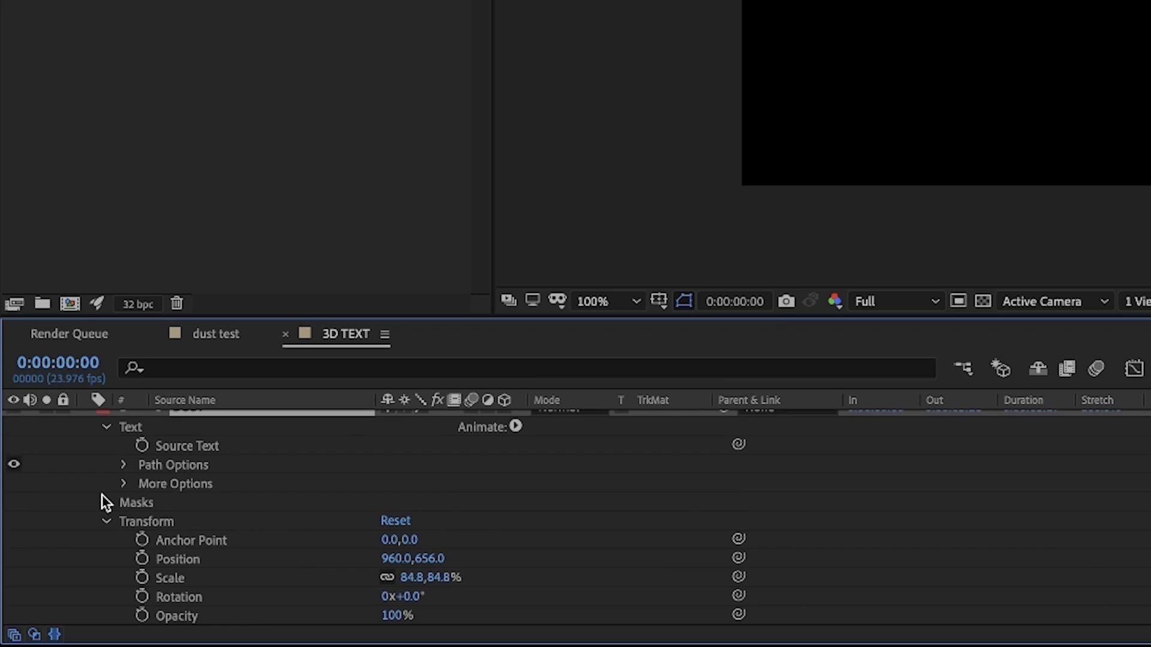
pyautogui.click(124, 467)
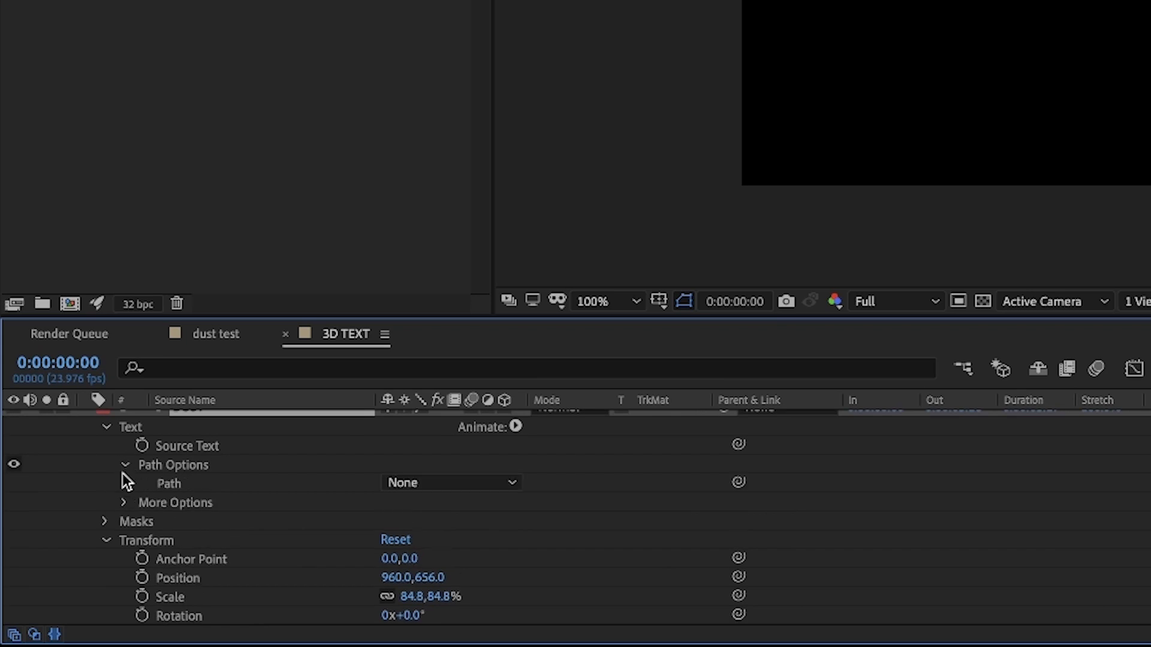
pyautogui.click(433, 487)
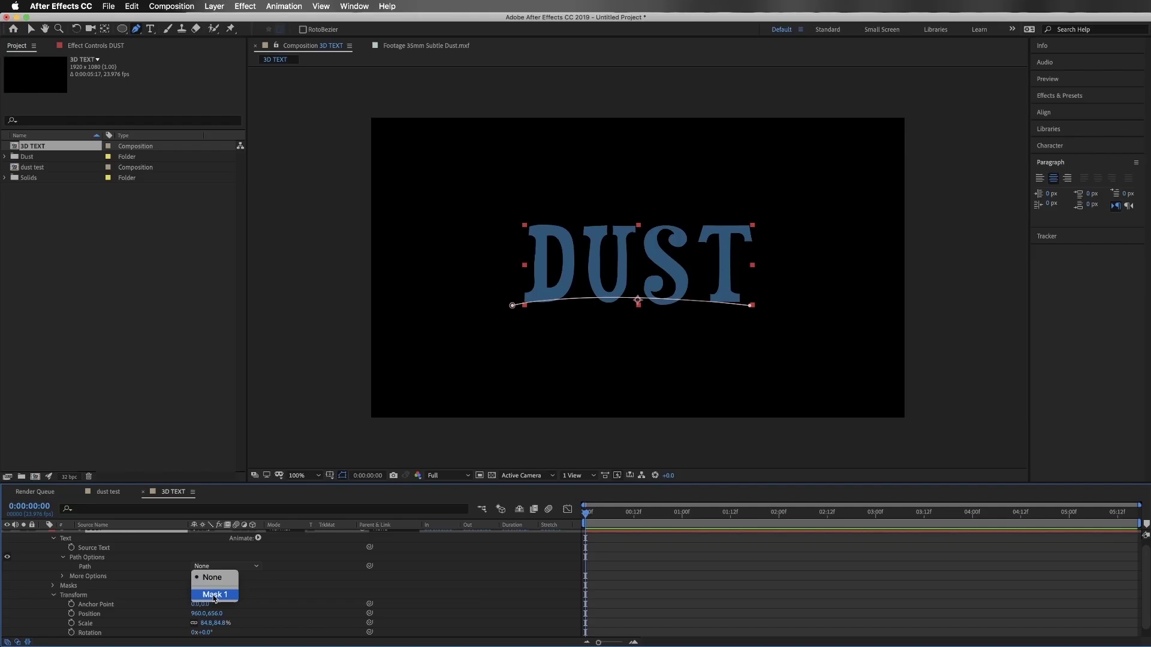
pyautogui.click(214, 595)
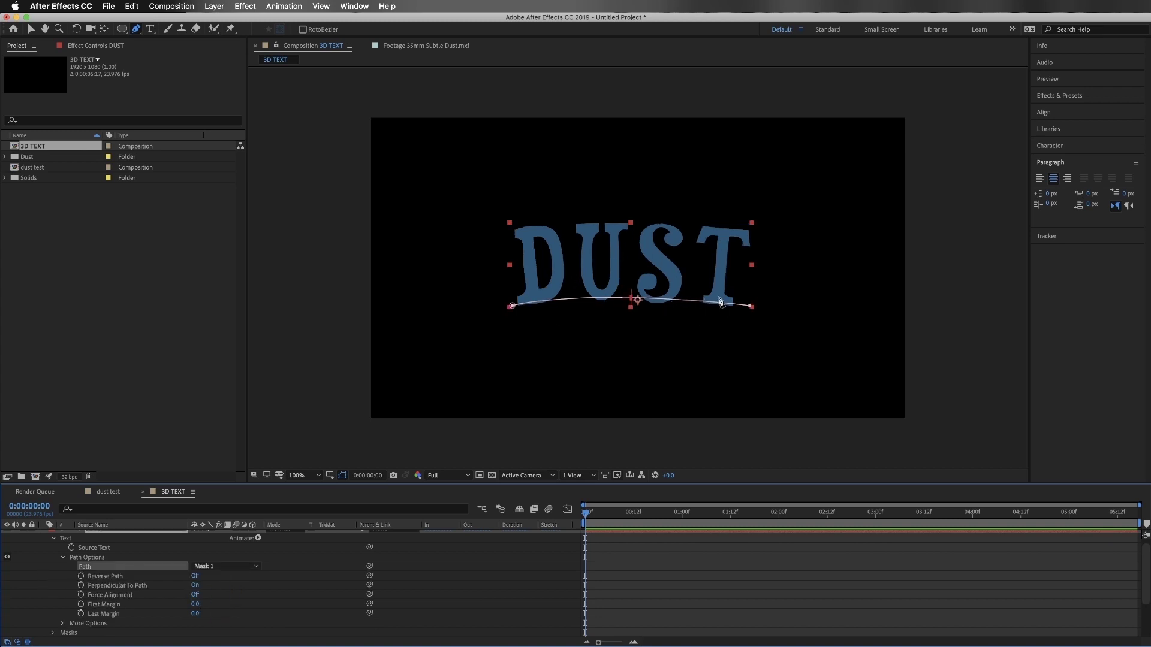
pyautogui.click(753, 308)
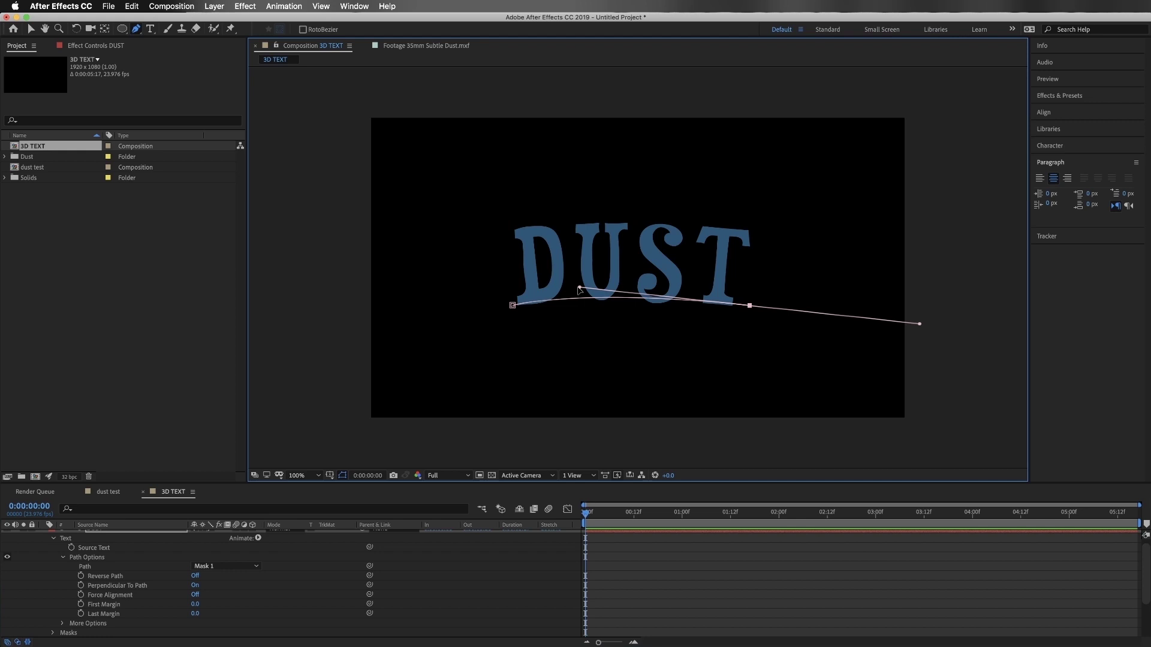
pyautogui.moveTo(579, 289); pyautogui.dragTo(817, 462)
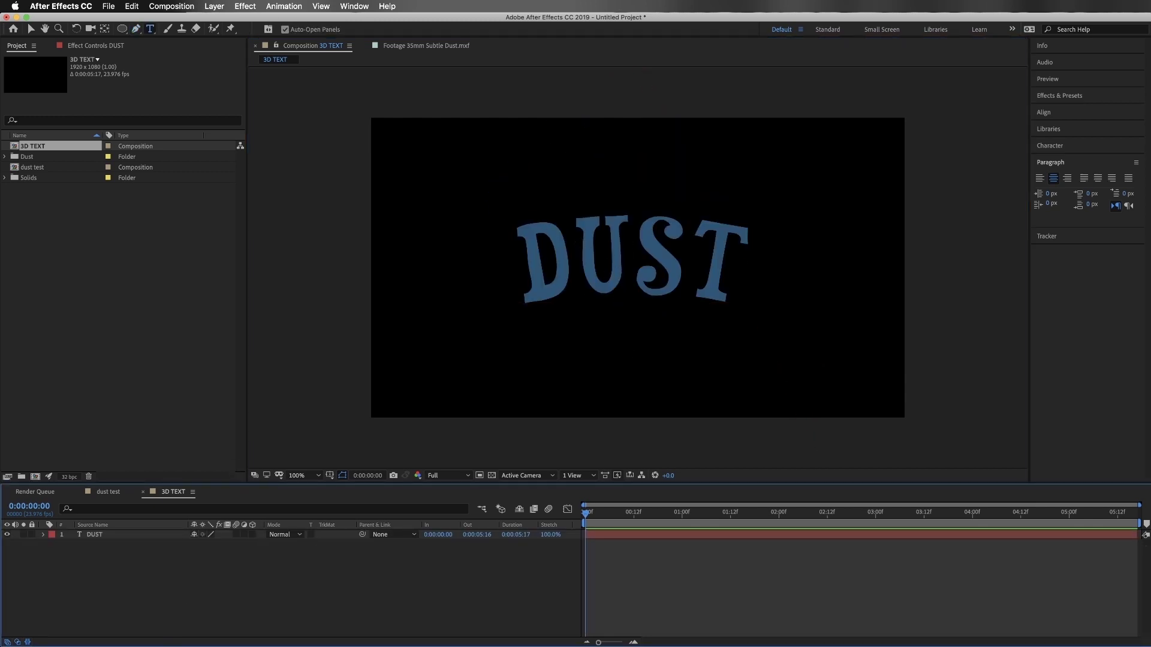
# - Change the 3D TEXT composition's 3D renderer to CINEMA 4D
pyautogui.click(181, 6)
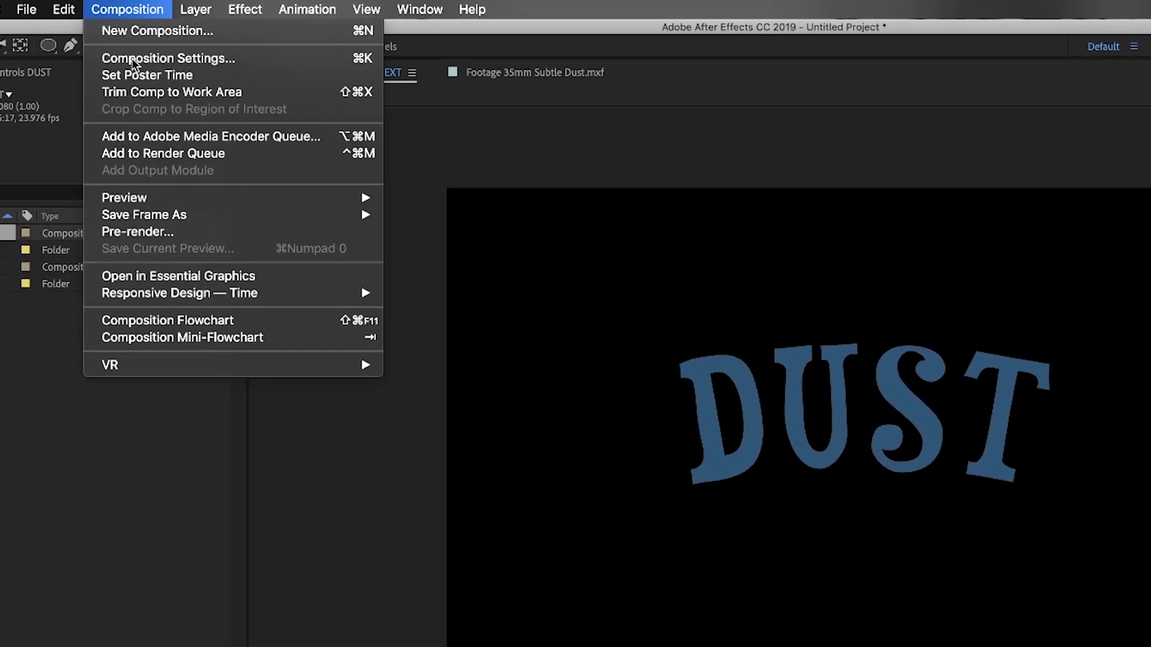
pyautogui.click(137, 56)
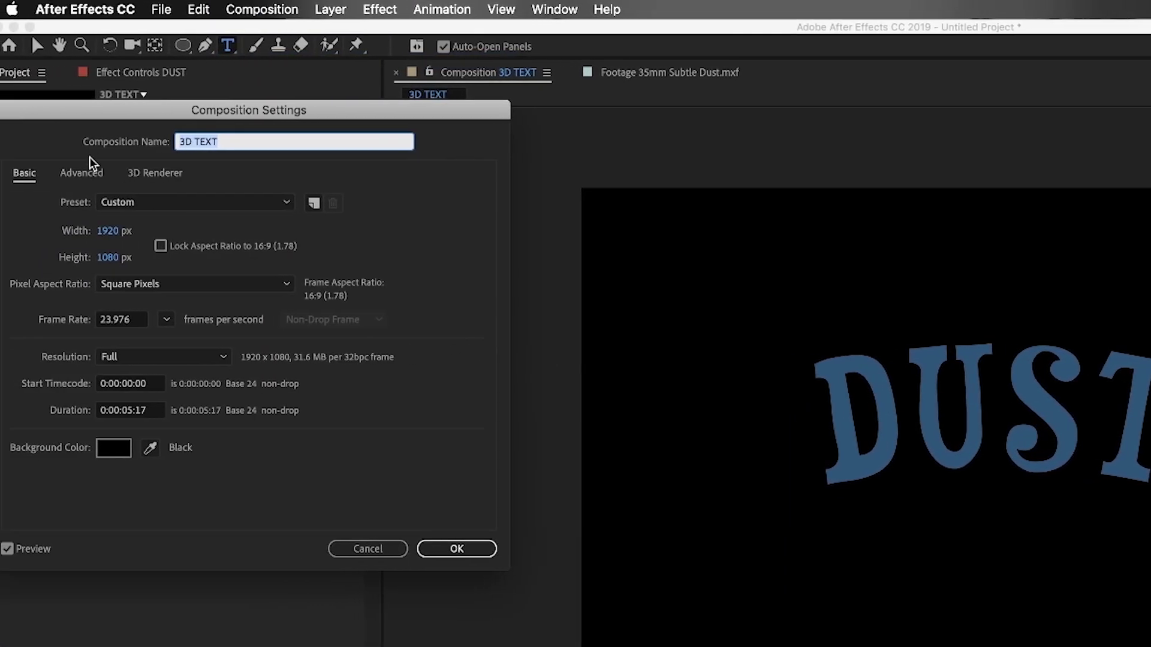
pyautogui.click(155, 174)
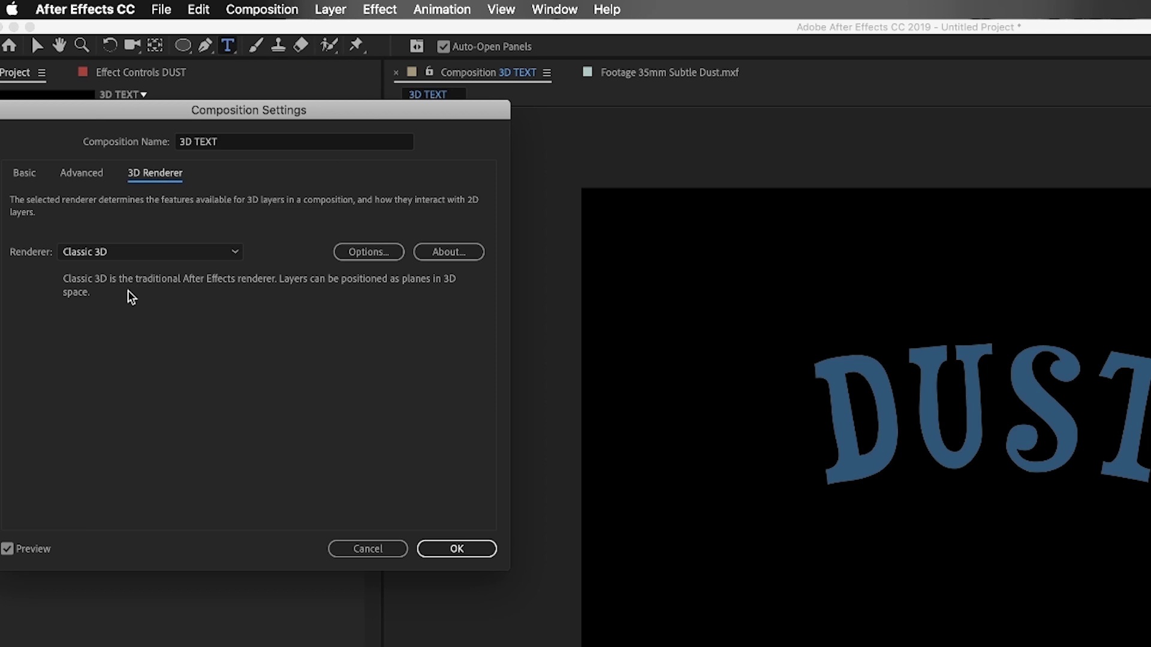
pyautogui.click(133, 250)
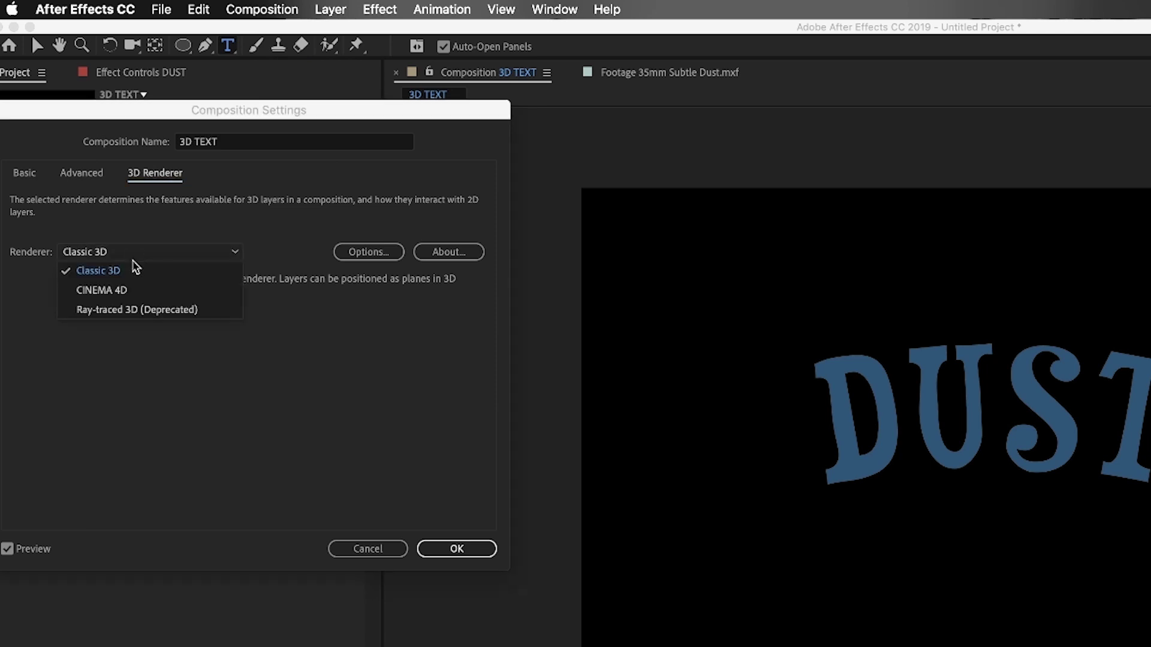
pyautogui.click(181, 290)
pyautogui.click(466, 550)
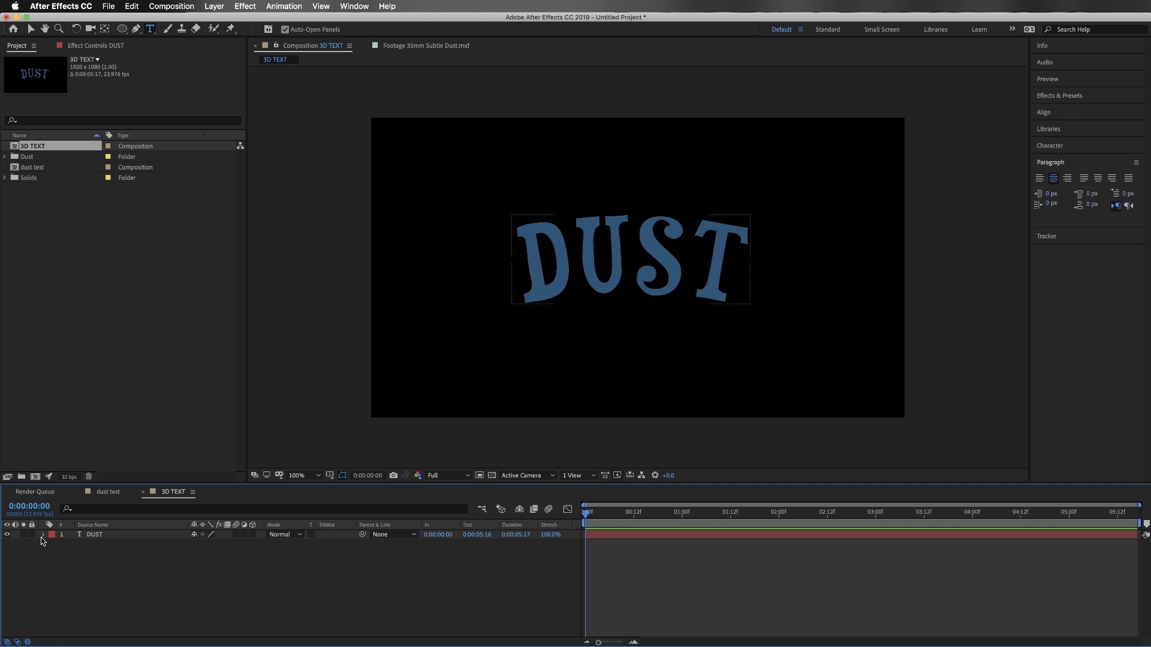
# - Make the DUST text a 3D layer and set its geometry extrusion depth to 258
pyautogui.click(43, 534)
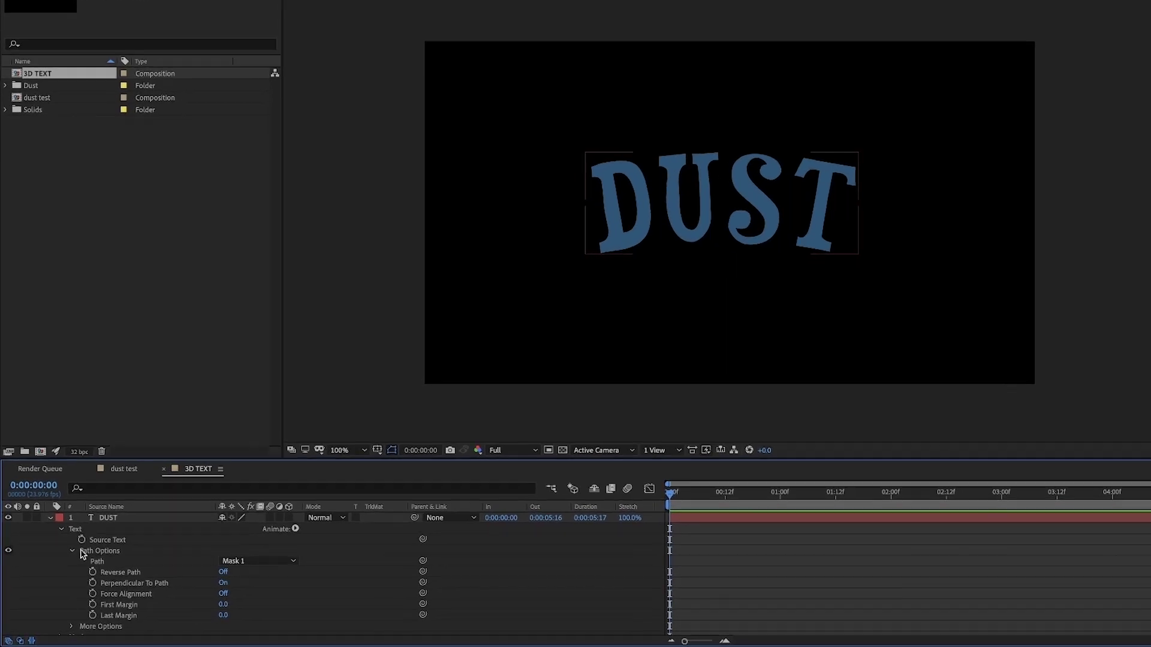
pyautogui.click(87, 532)
pyautogui.click(73, 505)
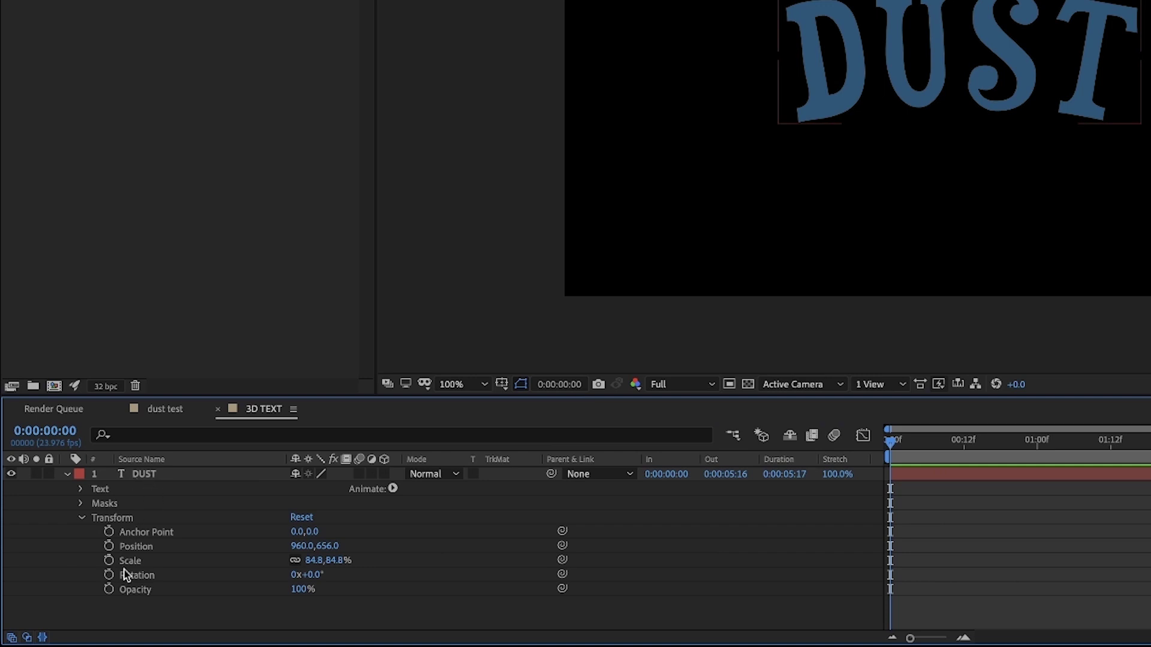
pyautogui.click(81, 518)
pyautogui.click(384, 474)
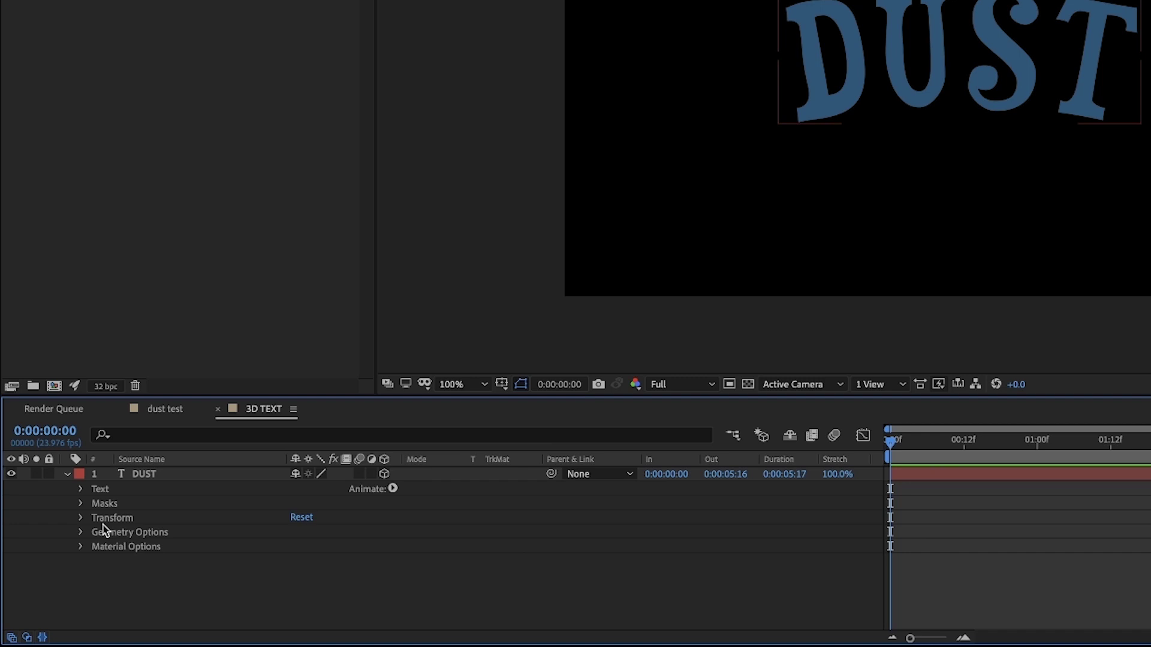
pyautogui.click(81, 534)
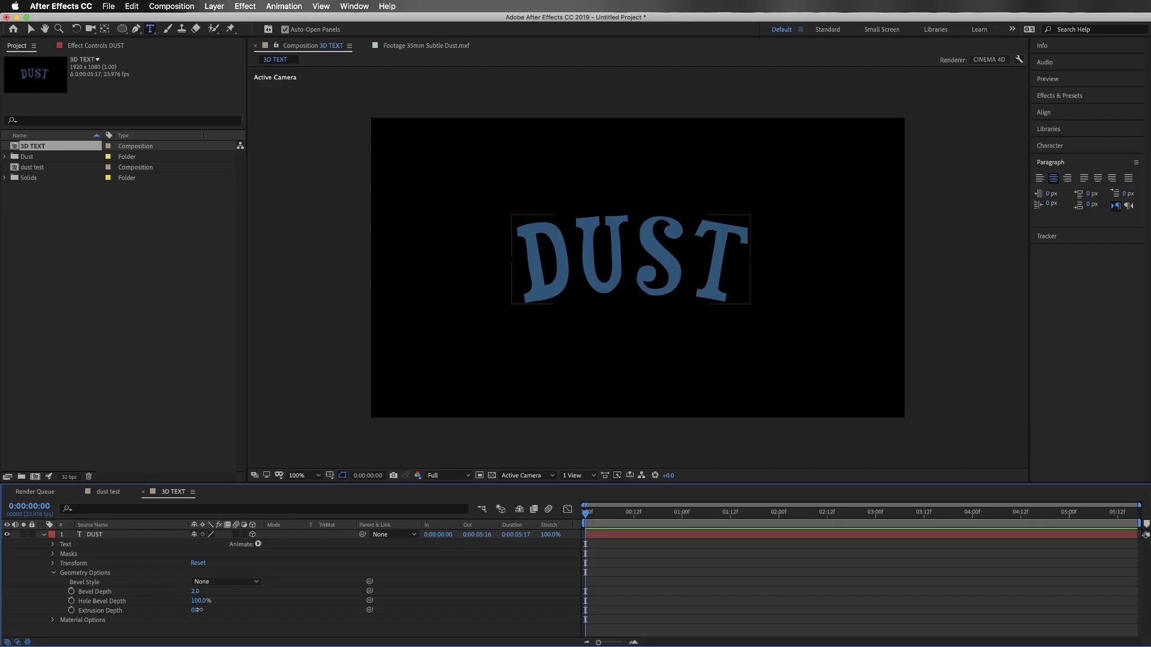
pyautogui.moveTo(196, 610); pyautogui.dragTo(347, 618)
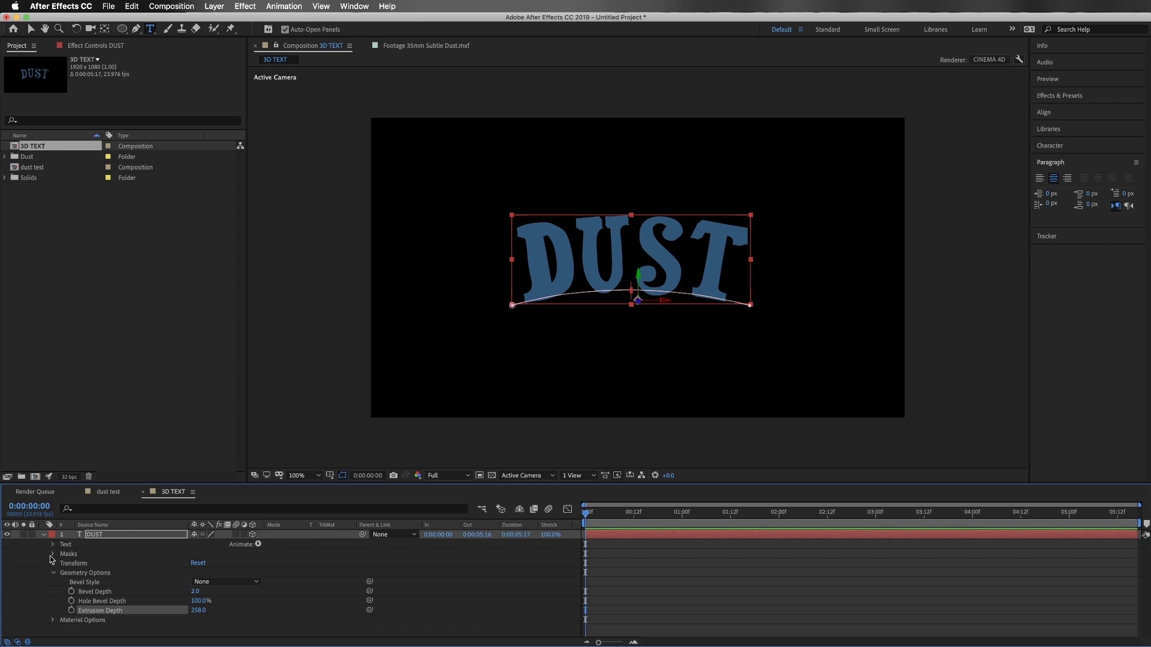
pyautogui.click(43, 534)
pyautogui.click(66, 578)
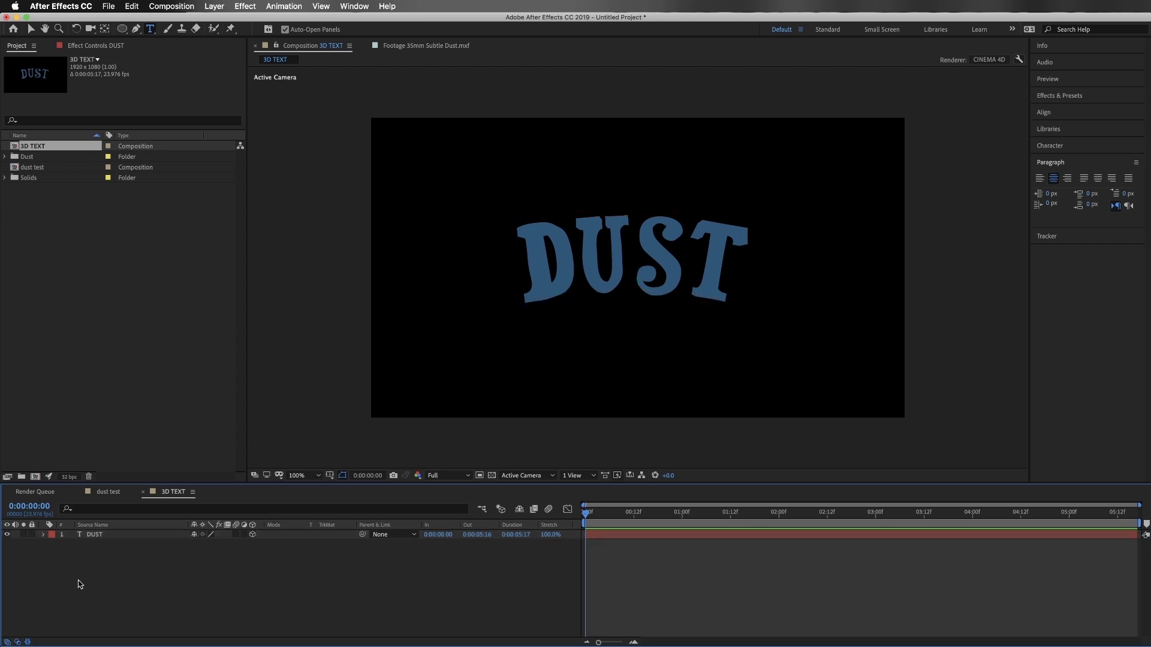
# - Add a spot light with a paler warm yellow color to the 3D TEXT composition
pyautogui.rightClick(73, 585)
pyautogui.moveTo(93, 594)
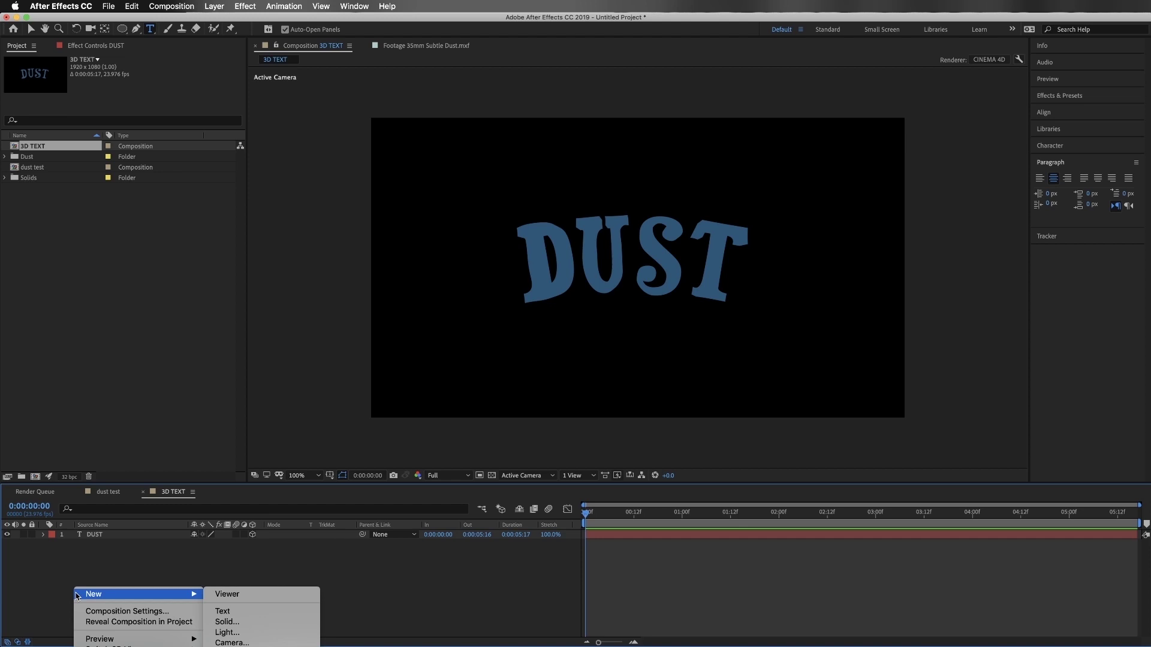
pyautogui.click(235, 636)
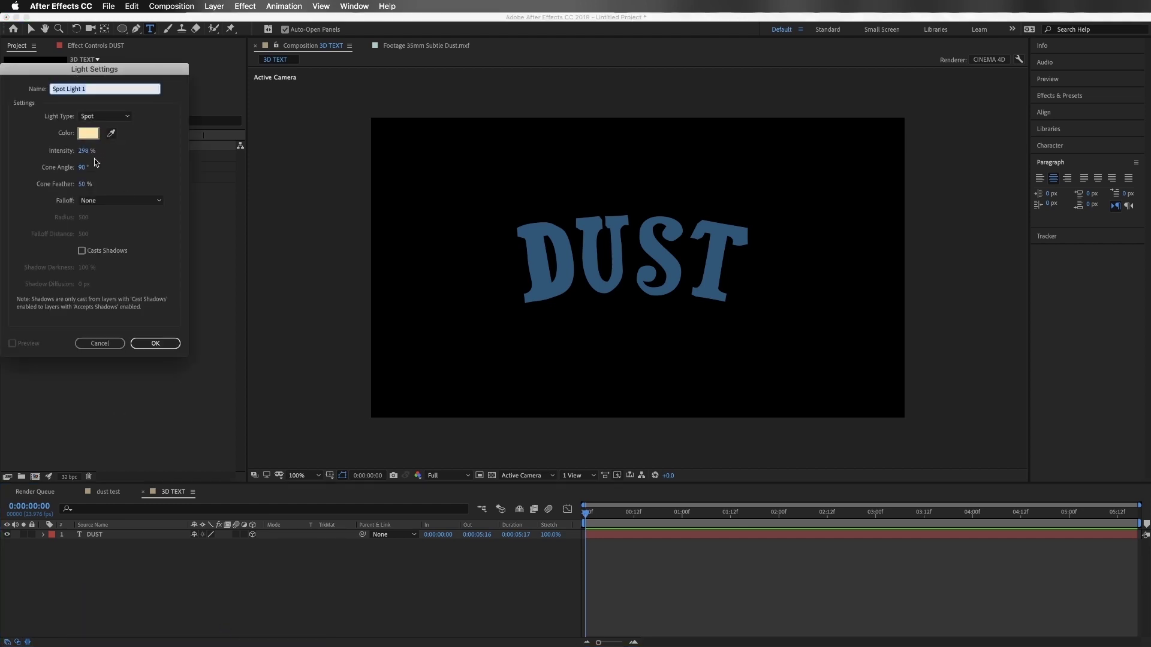
pyautogui.click(88, 133)
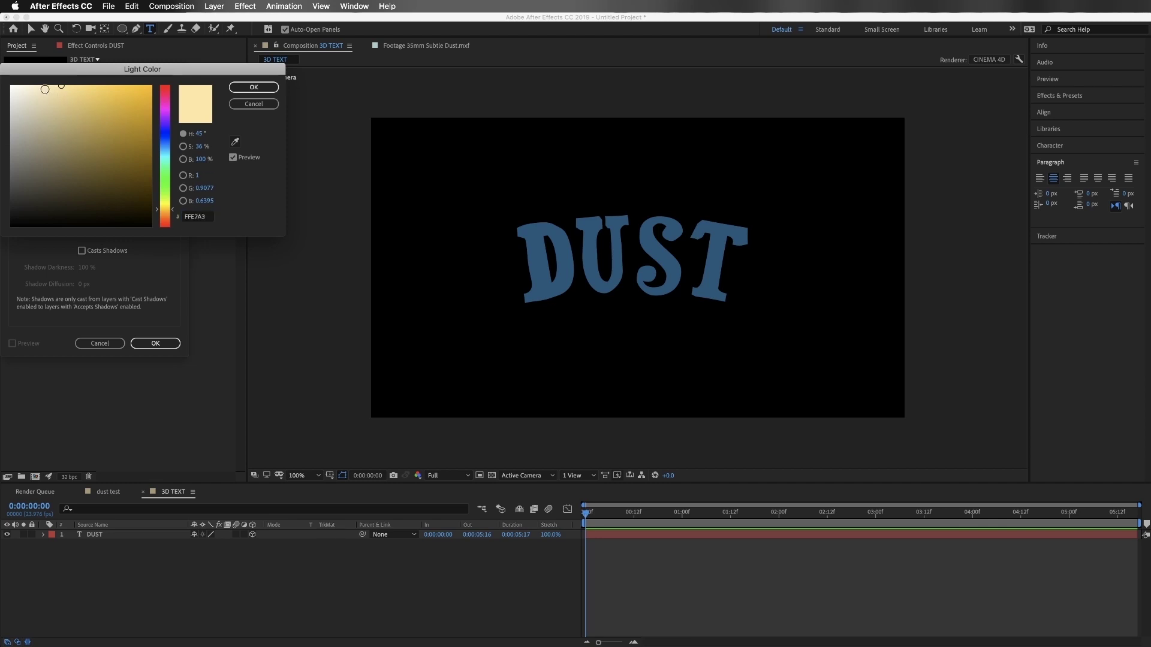
pyautogui.click(254, 87)
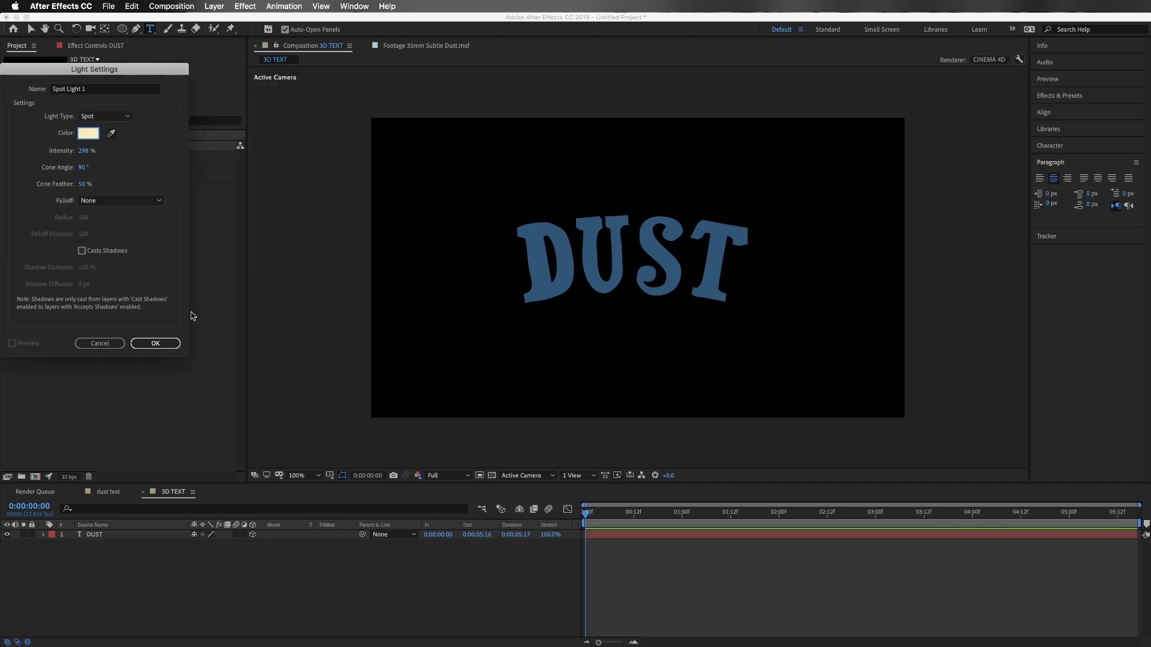
pyautogui.click(154, 344)
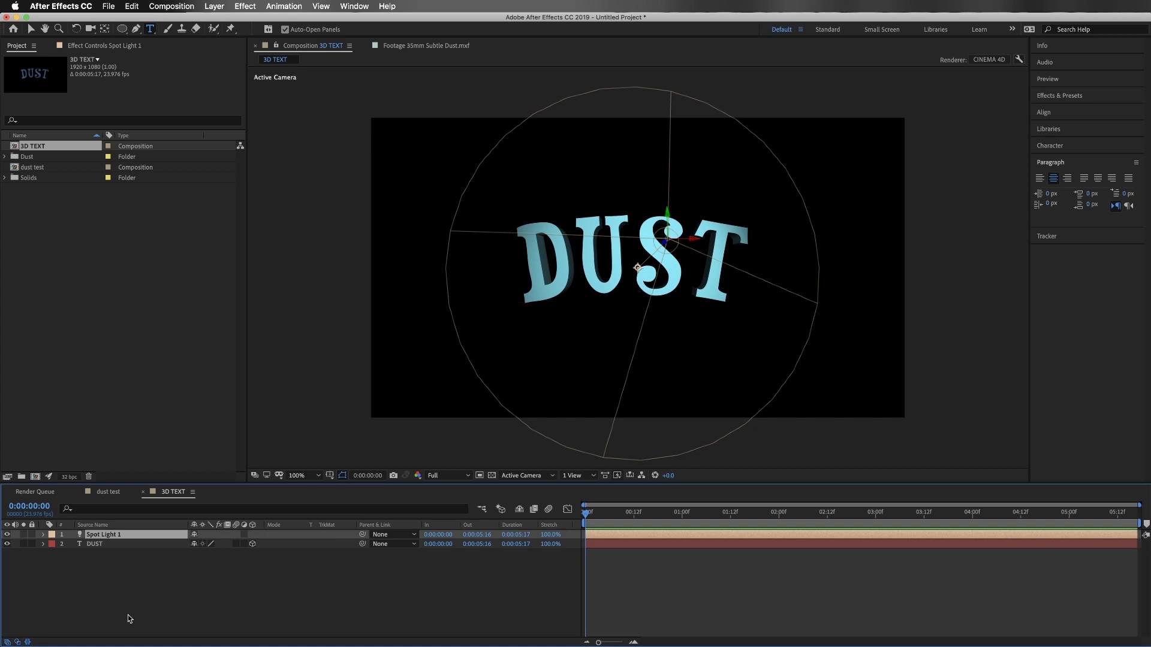
# - Add a null object to the 3D TEXT composition and make it a 3D layer
pyautogui.click(95, 579)
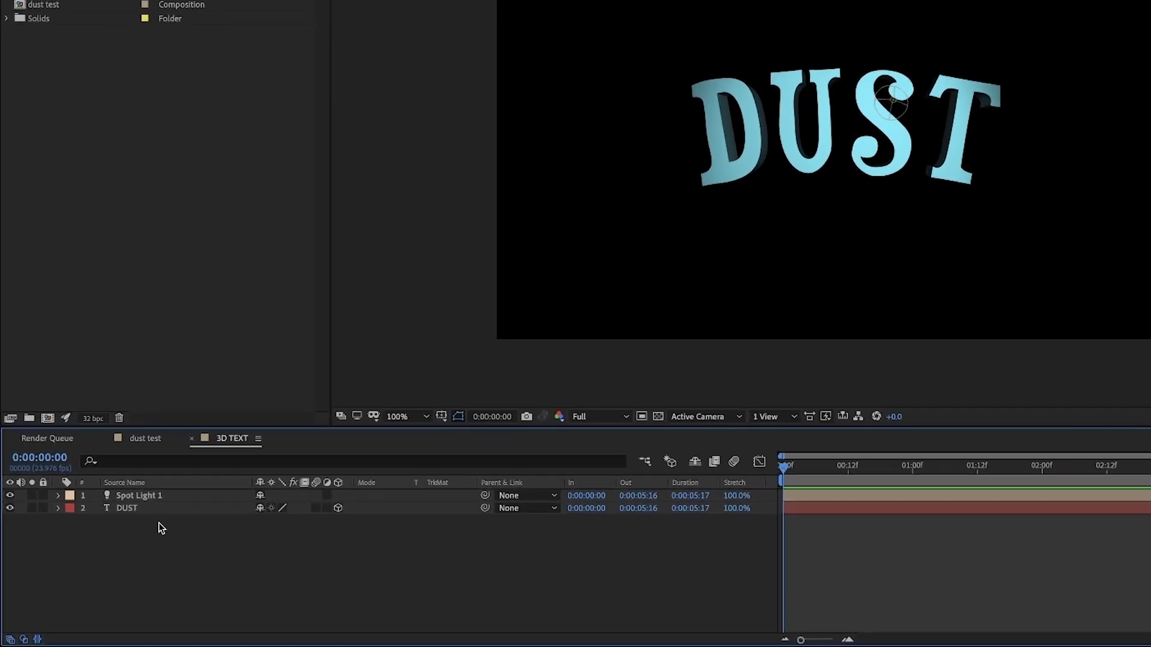
pyautogui.rightClick(117, 567)
pyautogui.moveTo(270, 507)
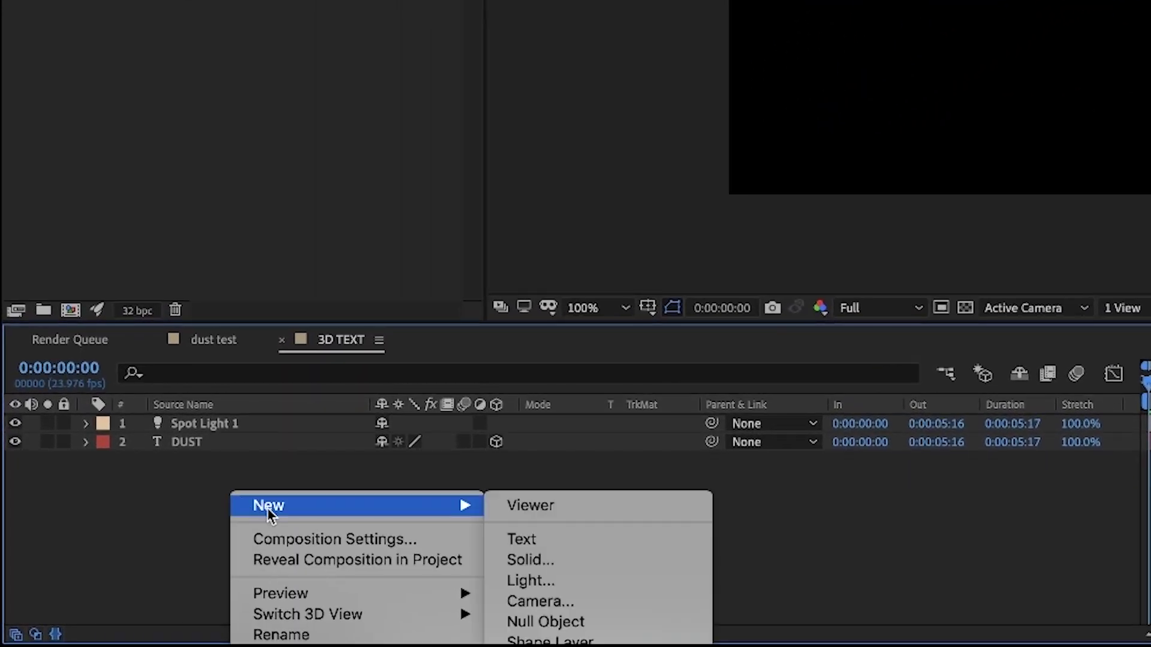
pyautogui.click(611, 621)
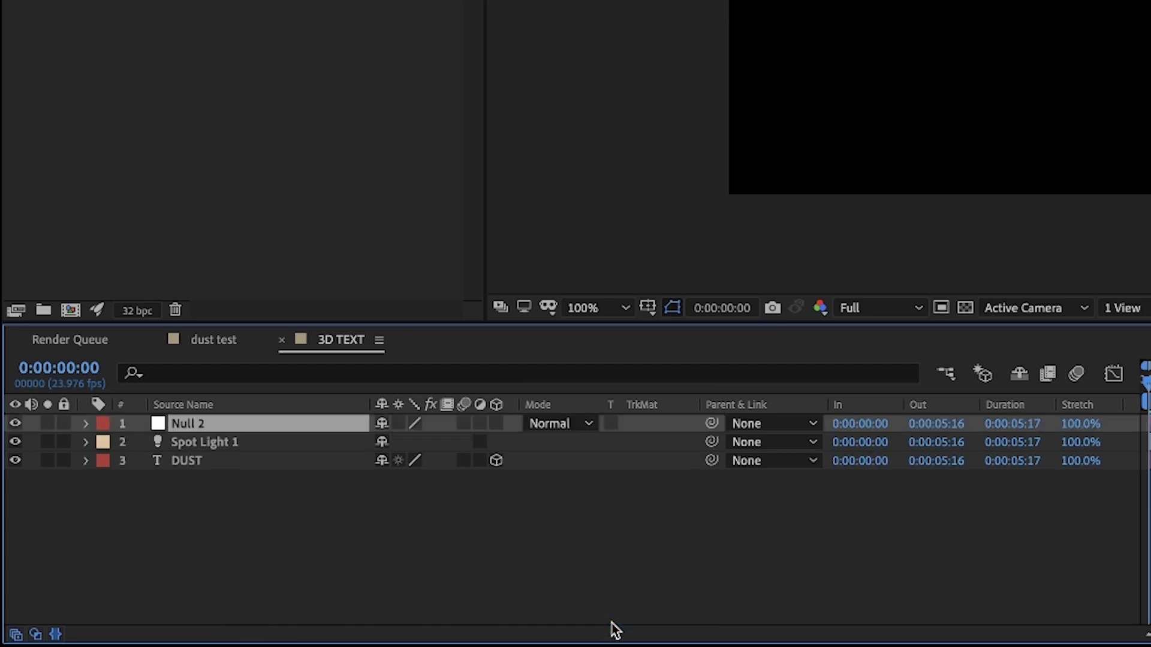
pyautogui.click(315, 548)
pyautogui.click(496, 423)
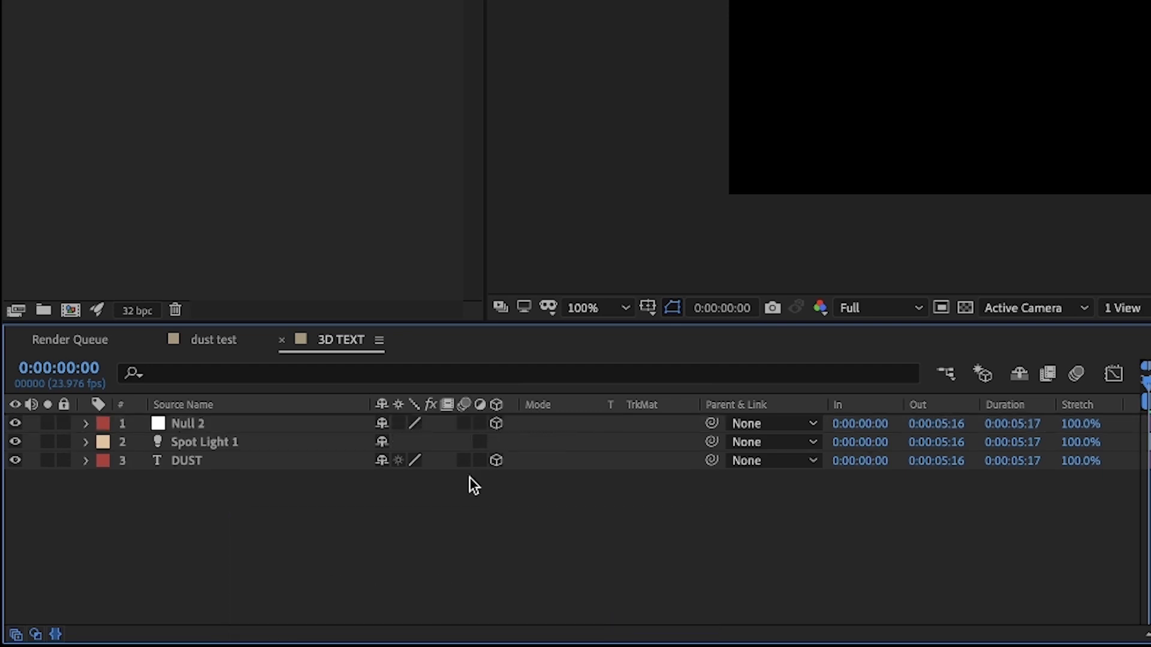
# - Parent Spot Light 1 to the new null and rename the null "main spot control"
pyautogui.click(233, 444)
pyautogui.moveTo(712, 442); pyautogui.dragTo(270, 429)
pyautogui.click(253, 429)
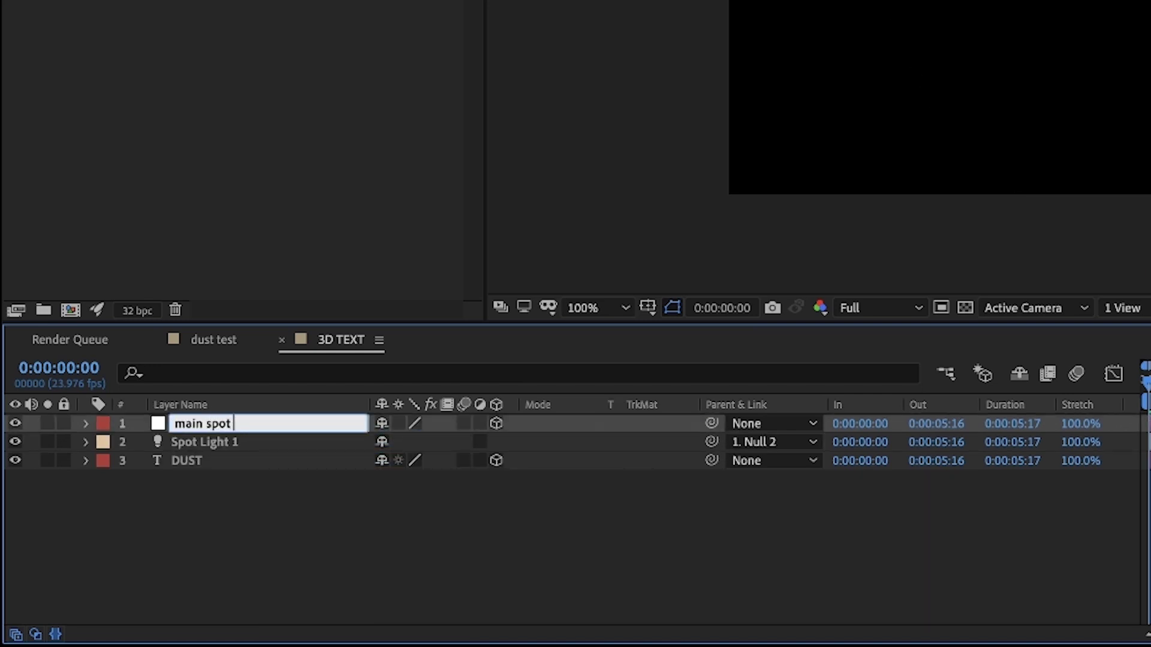
pyautogui.press('Return')
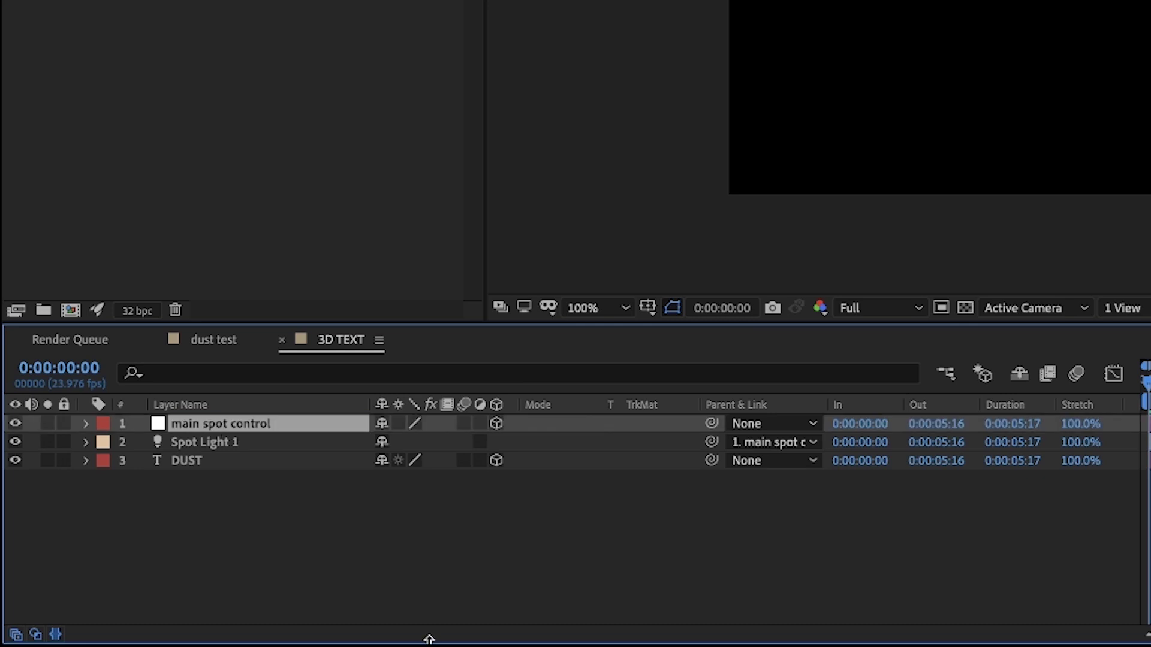
# - Tilt the main spot control null to an X orientation of about 63° so Spot Light 1 shines from below
pyautogui.press('r')
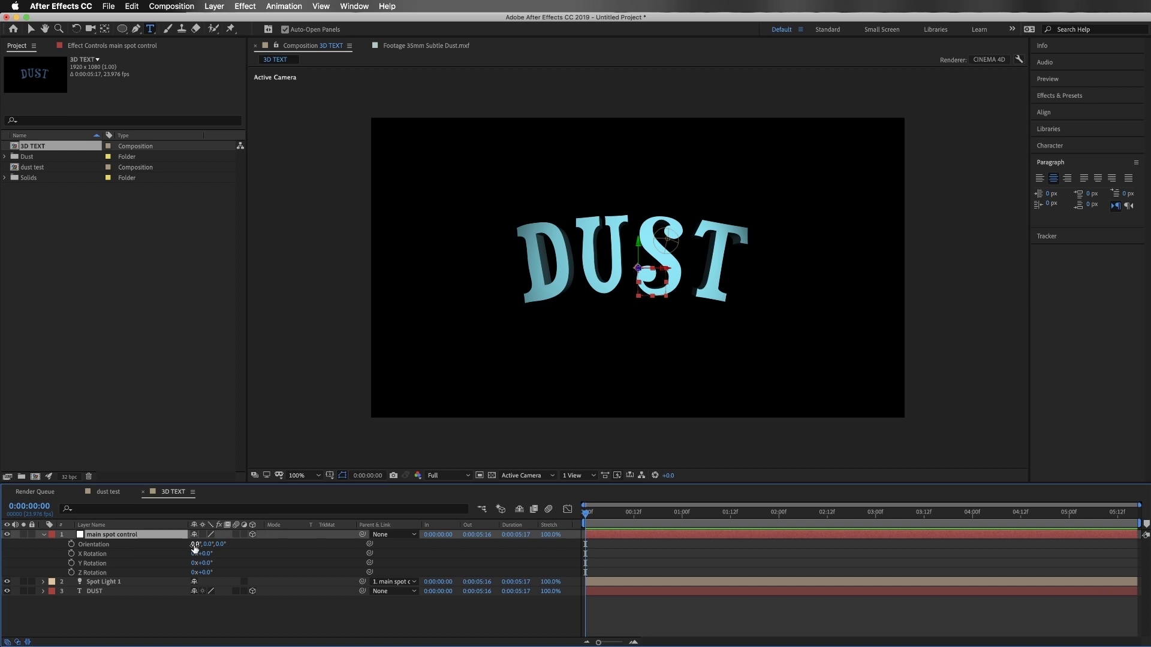
pyautogui.moveTo(195, 549); pyautogui.dragTo(202, 520)
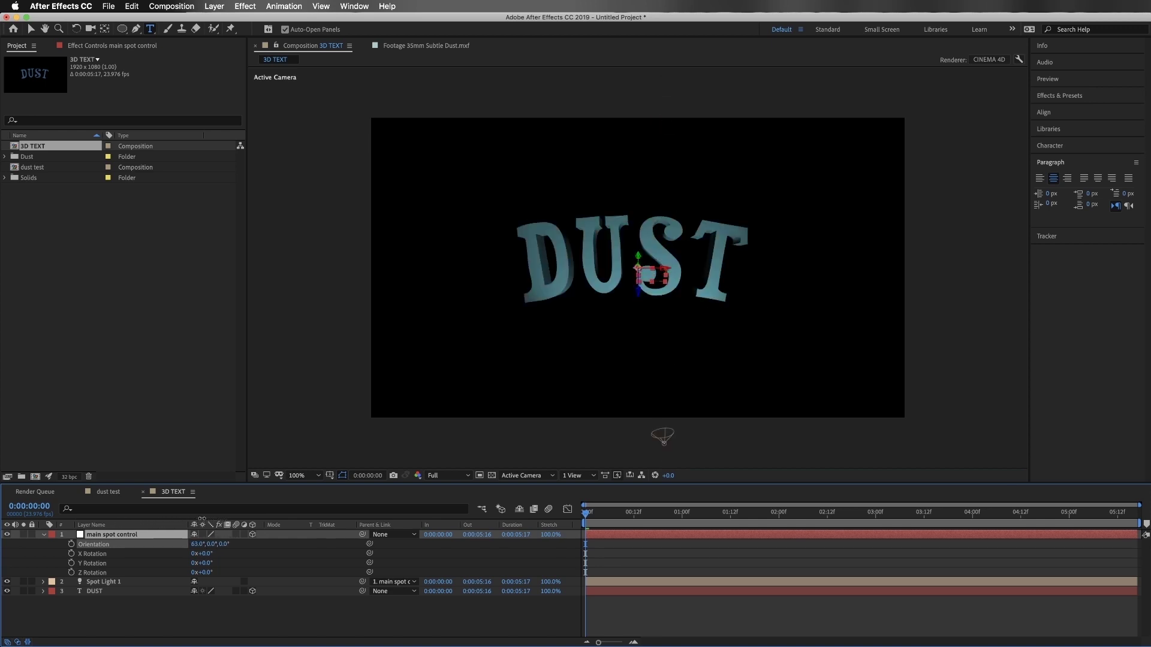
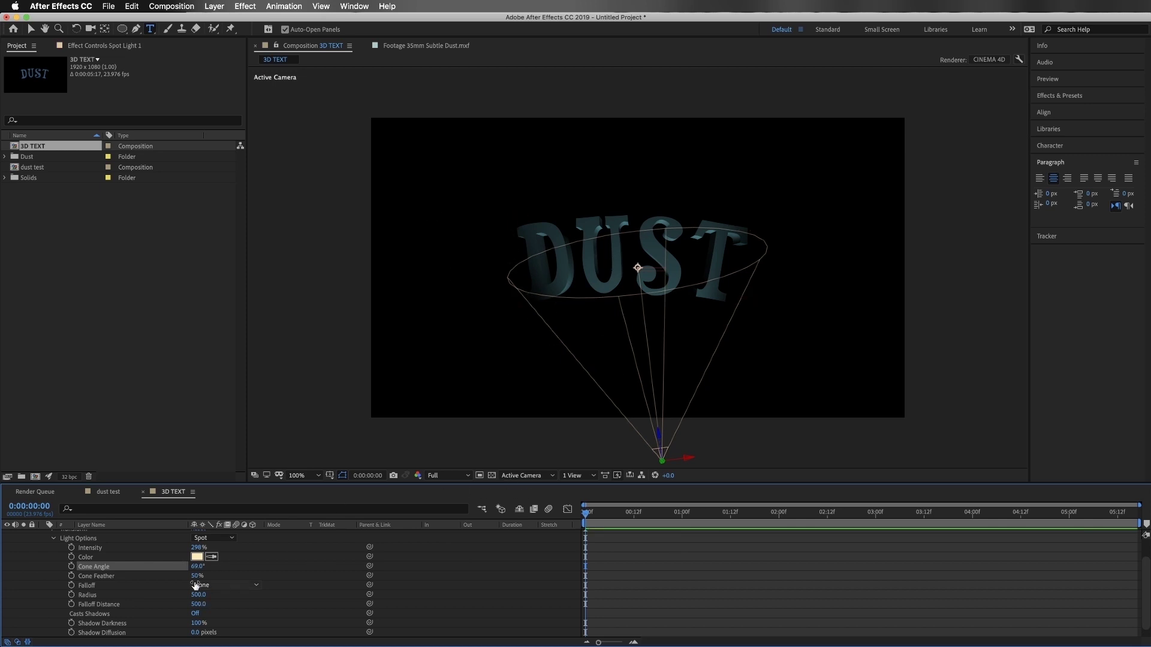
# - Set Spot Light 1's cone feather to 100% and its intensity to 439%
pyautogui.moveTo(198, 576); pyautogui.dragTo(785, 571)
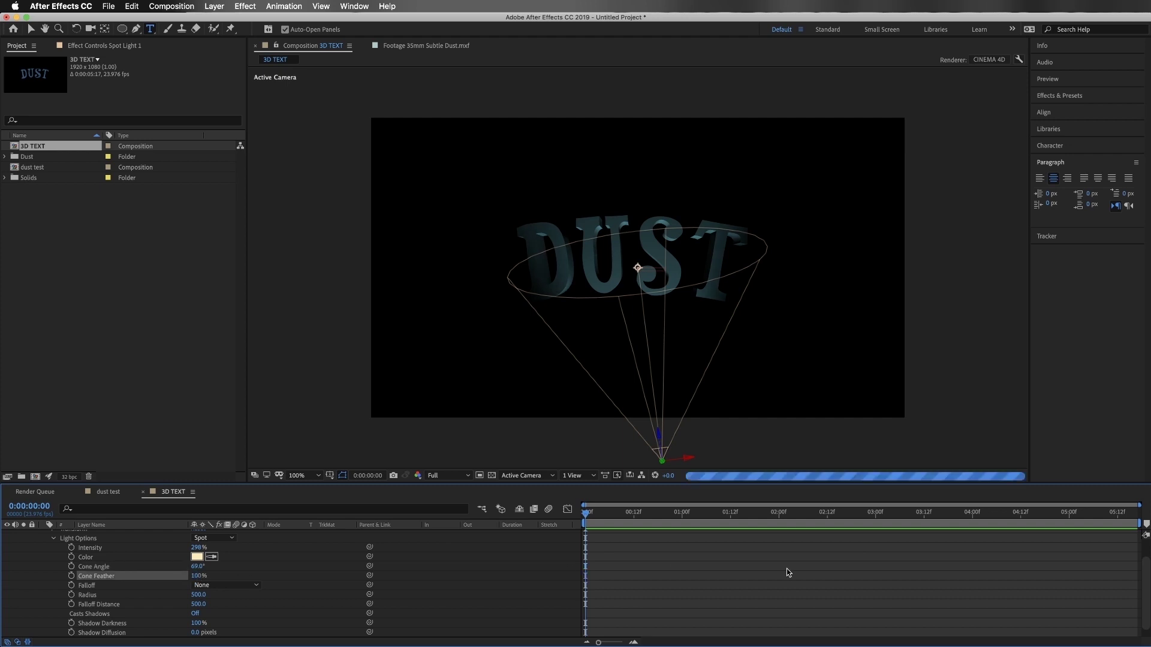
pyautogui.moveTo(198, 547); pyautogui.dragTo(246, 546)
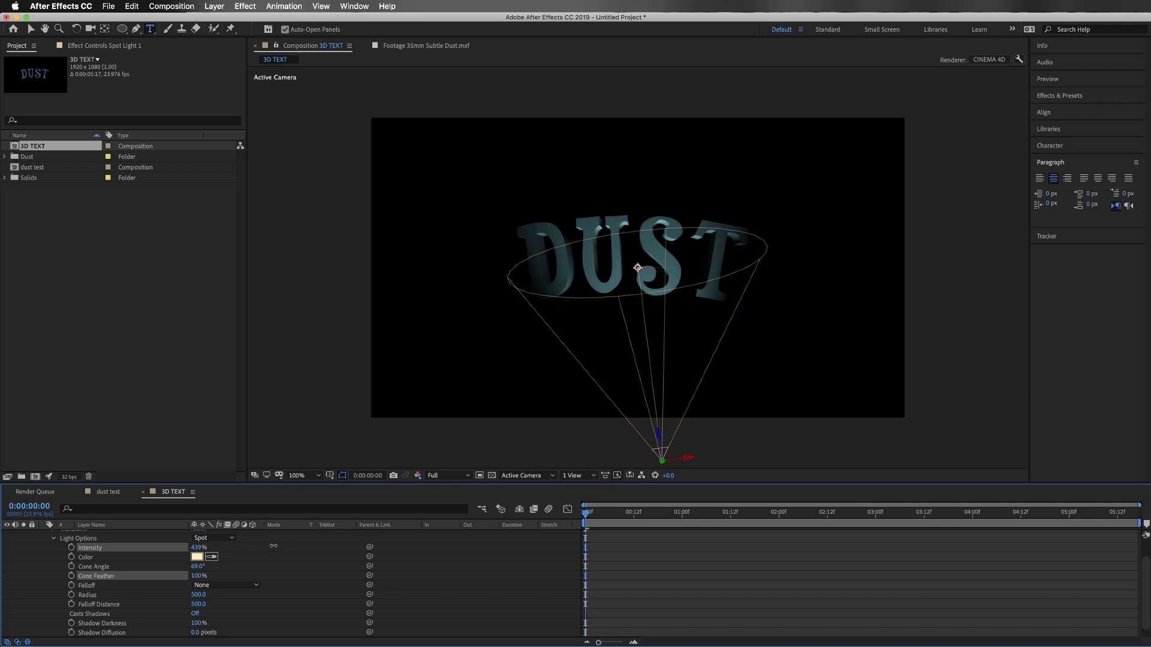
pyautogui.scroll(2, 277, 593)
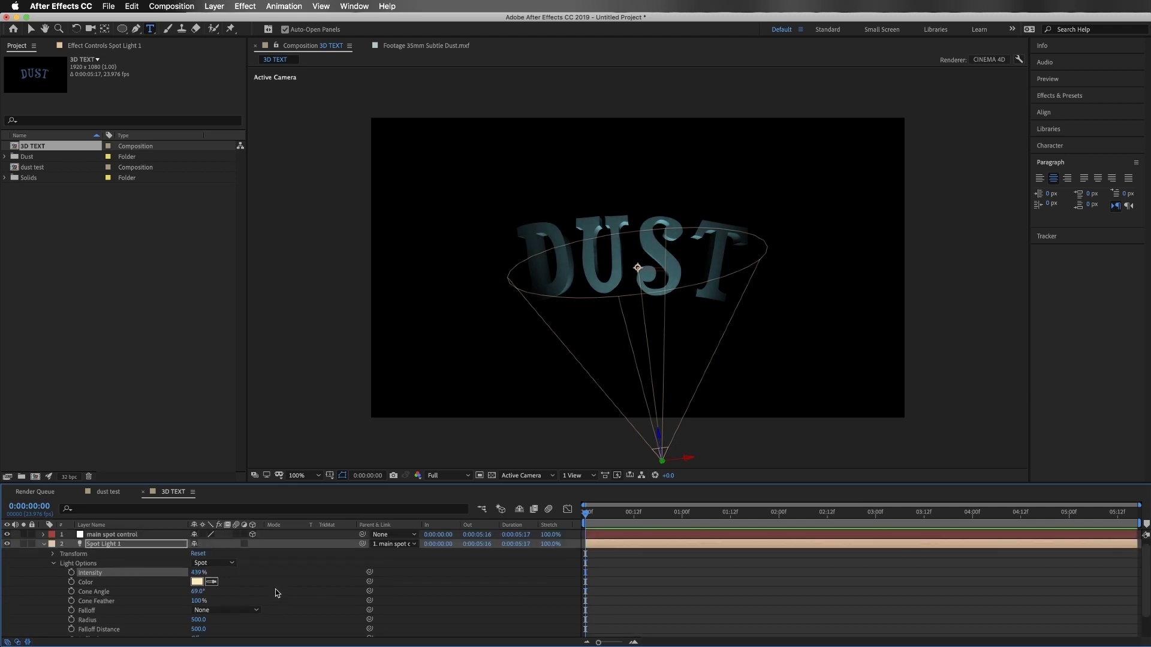
pyautogui.click(42, 545)
# - Duplicate the main spot control null and Spot Light 1, placing the copied light directly beneath the copied null and parented to it
pyautogui.click(118, 544)
pyautogui.keyDown('shift'); pyautogui.click(119, 536); pyautogui.keyUp('shift')
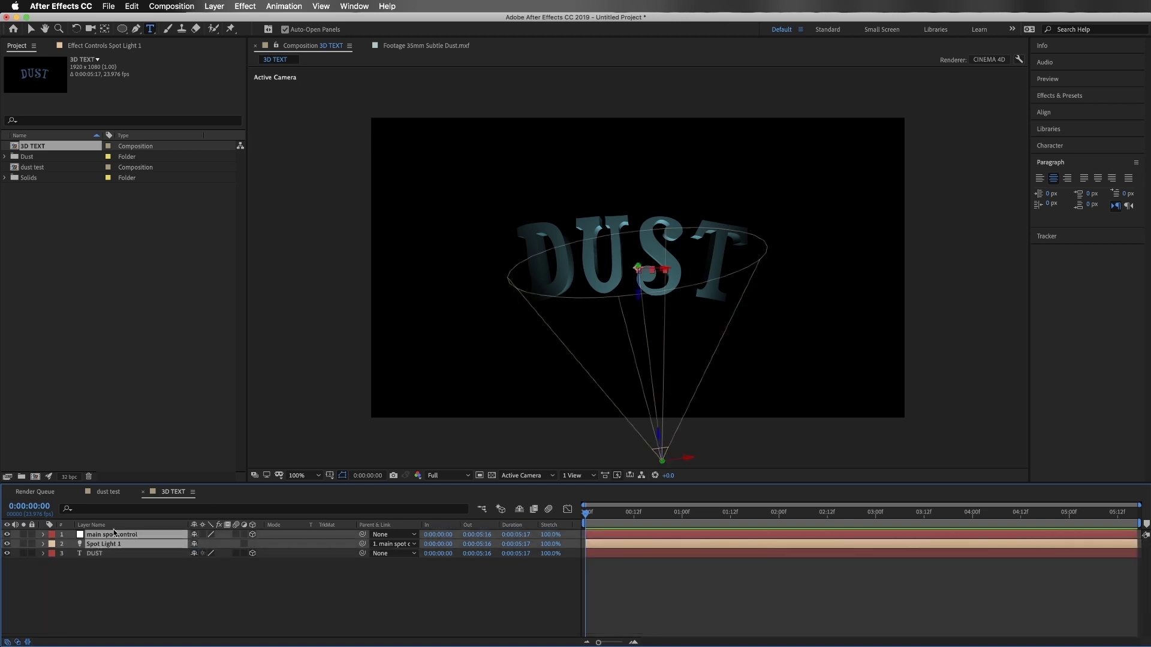
pyautogui.press('super+d')
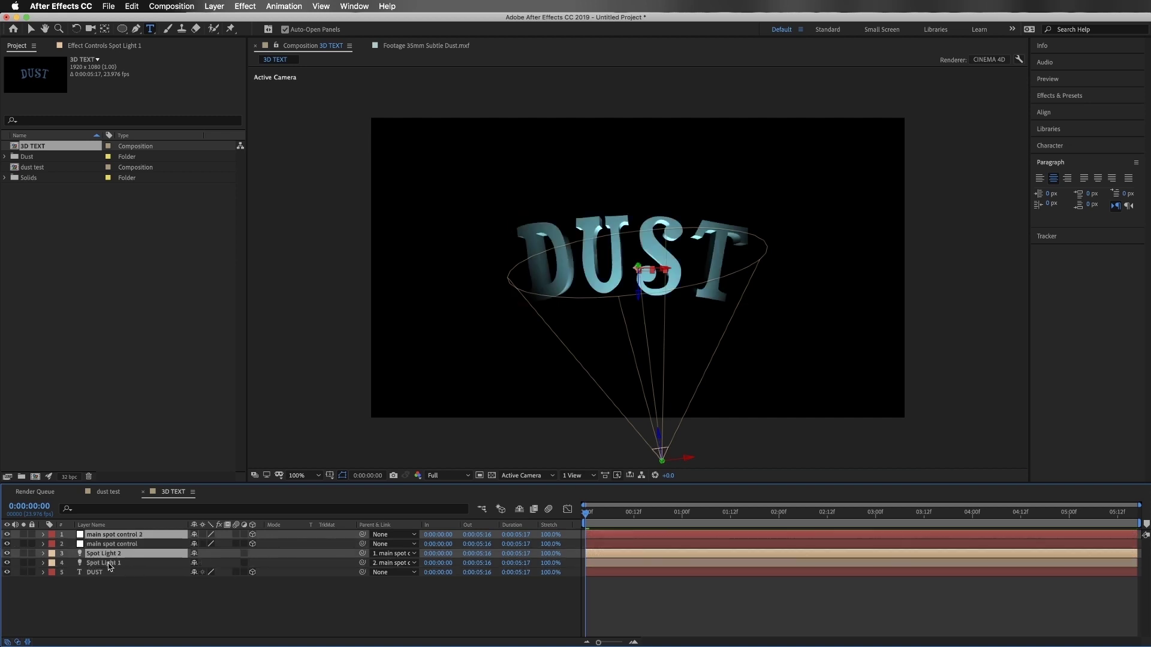
pyautogui.moveTo(101, 554); pyautogui.dragTo(104, 541)
pyautogui.click(117, 598)
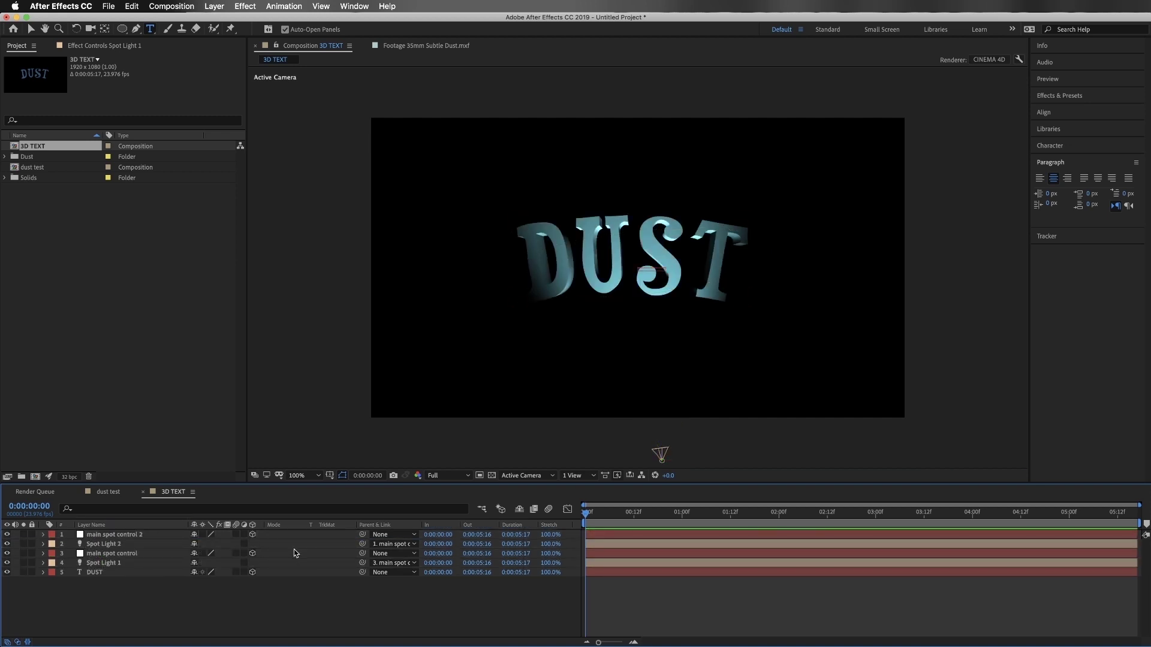
pyautogui.click(115, 545)
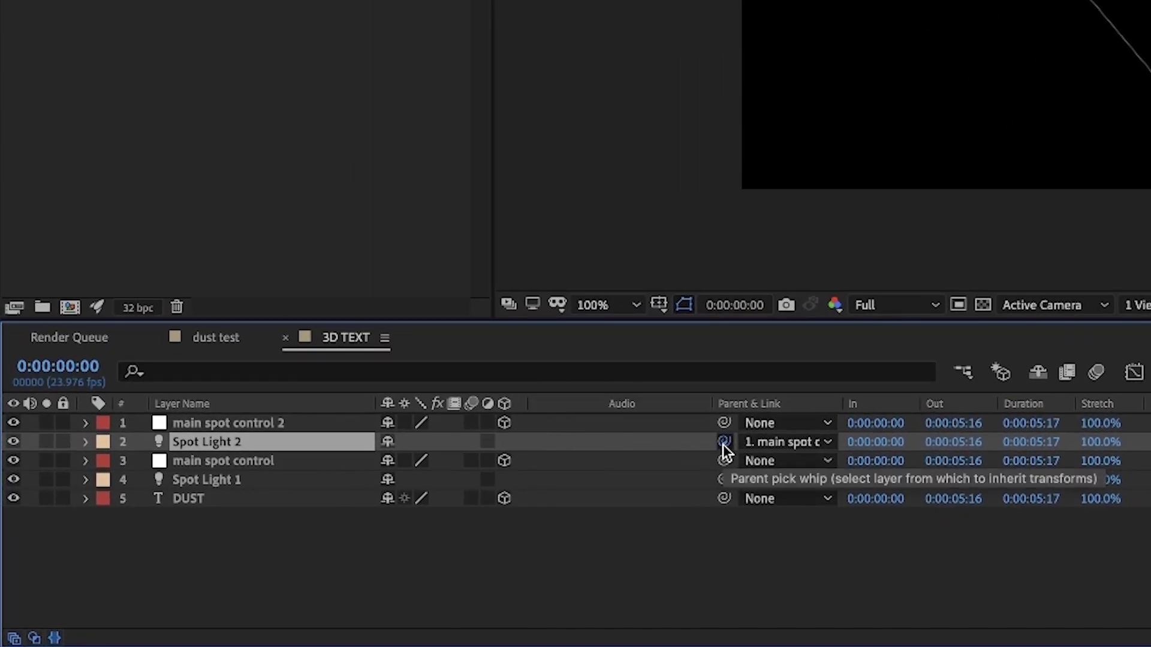
pyautogui.moveTo(723, 444); pyautogui.dragTo(230, 427)
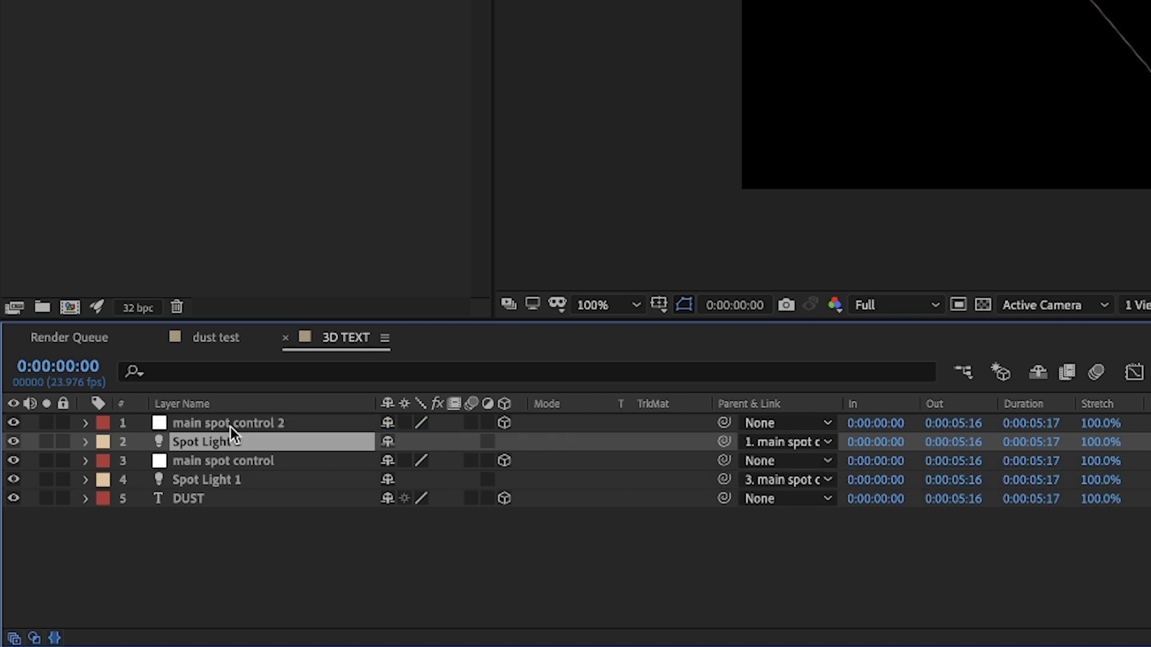
# - Rotate main spot control 2 to an X orientation of 249° so its light shines from above
pyautogui.click(333, 423)
pyautogui.press('r')
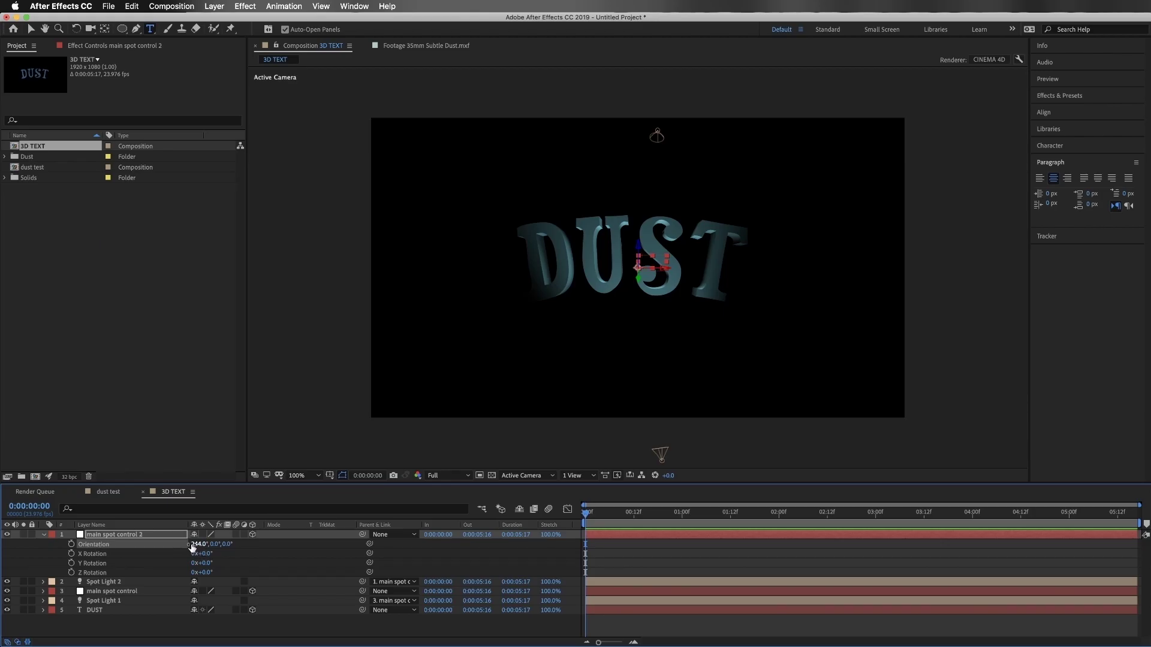
pyautogui.moveTo(398, 442); pyautogui.dragTo(417, 443)
pyautogui.moveTo(208, 543); pyautogui.dragTo(195, 542)
# - Change Spot Light 2's color to a pale cyan, ABF4F9
pyautogui.click(42, 581)
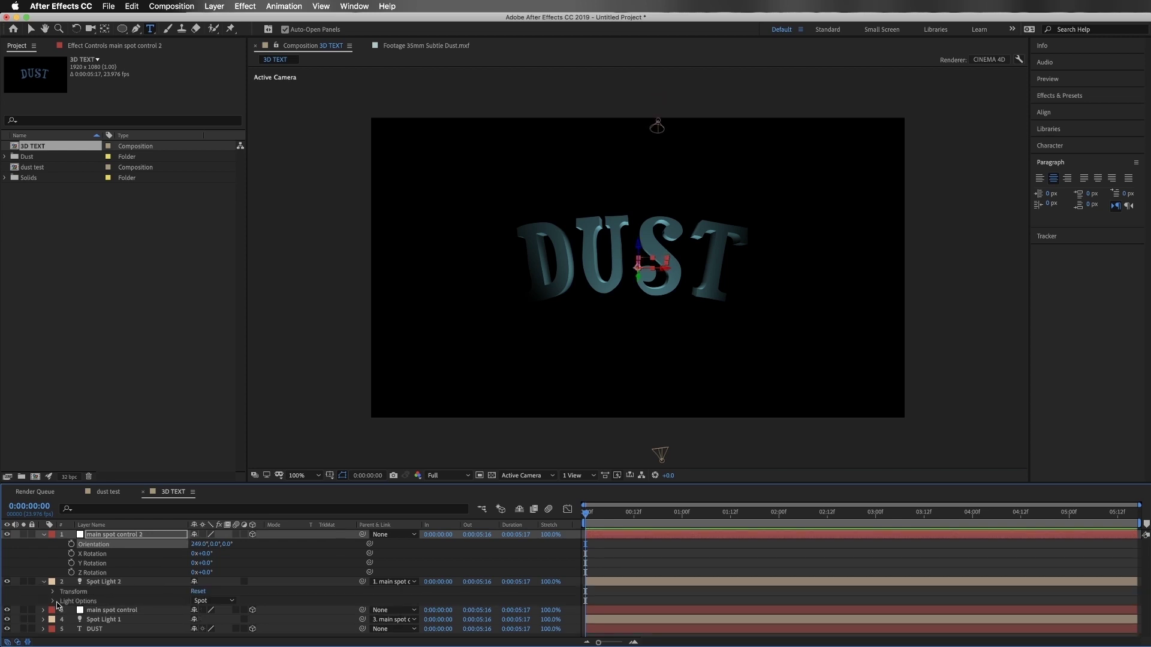
pyautogui.click(52, 601)
pyautogui.click(196, 557)
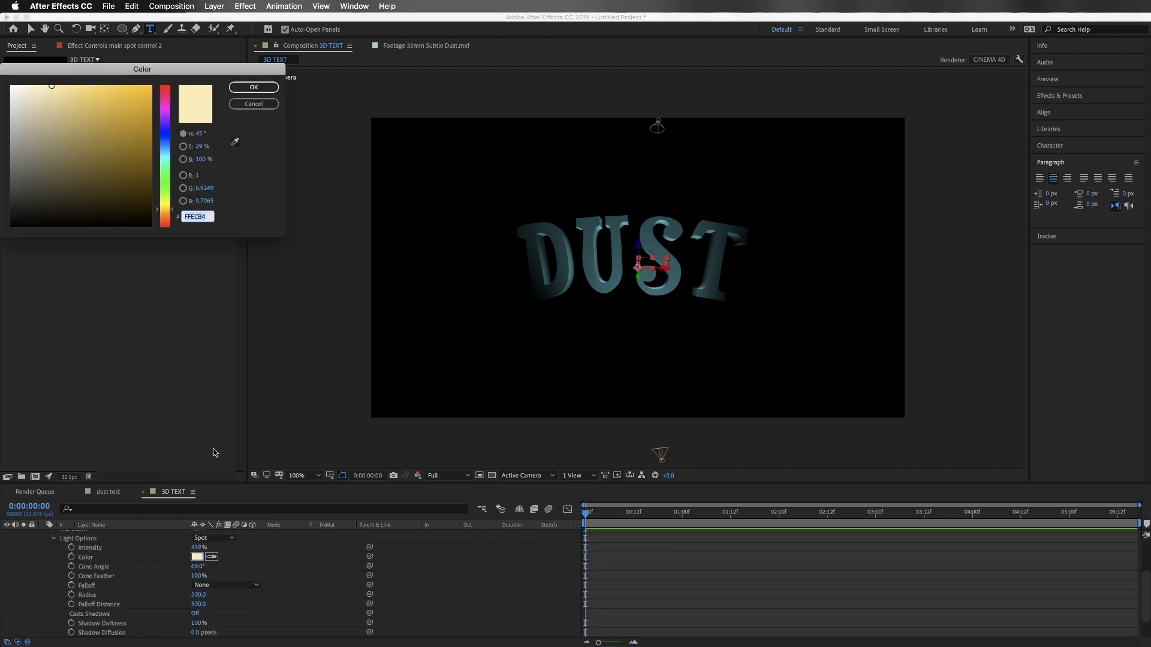
pyautogui.click(166, 155)
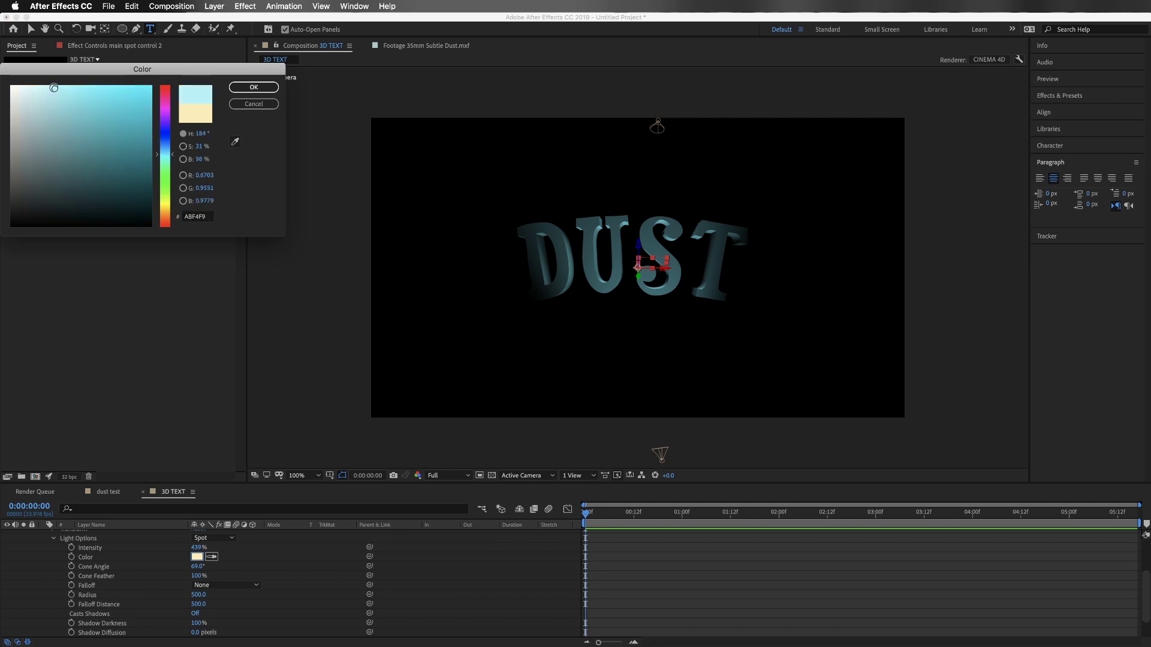
pyautogui.click(277, 84)
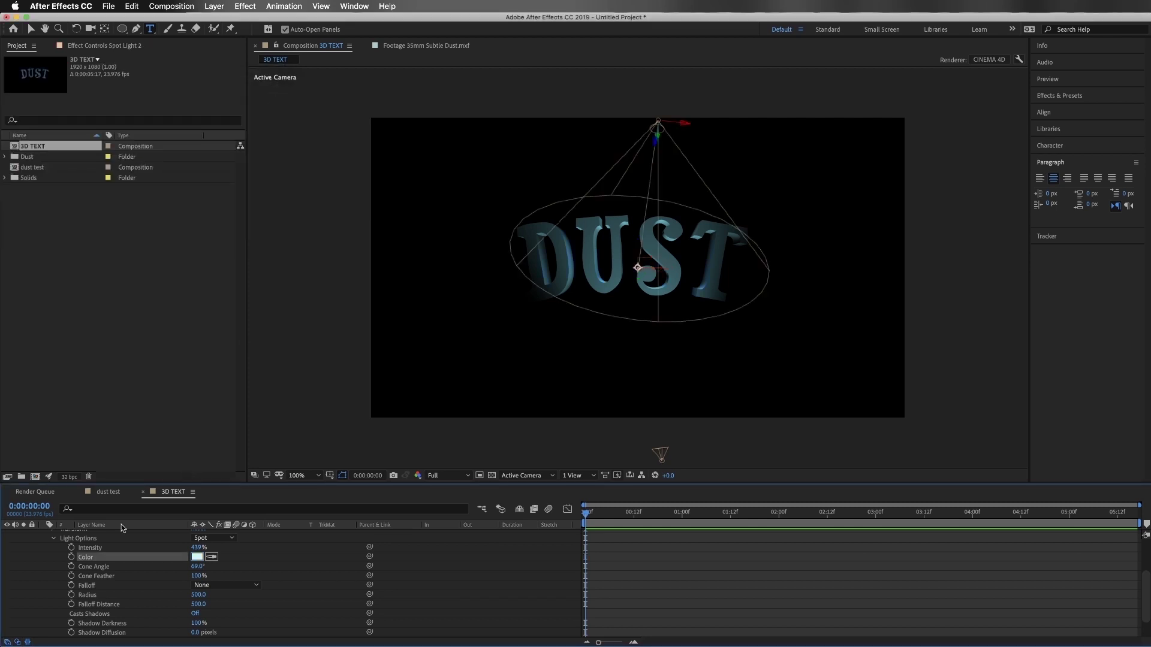
pyautogui.scroll(3, 54, 567)
pyautogui.click(43, 567)
# - Set the DUST text layer's geometry bevel style to Angular
pyautogui.click(149, 573)
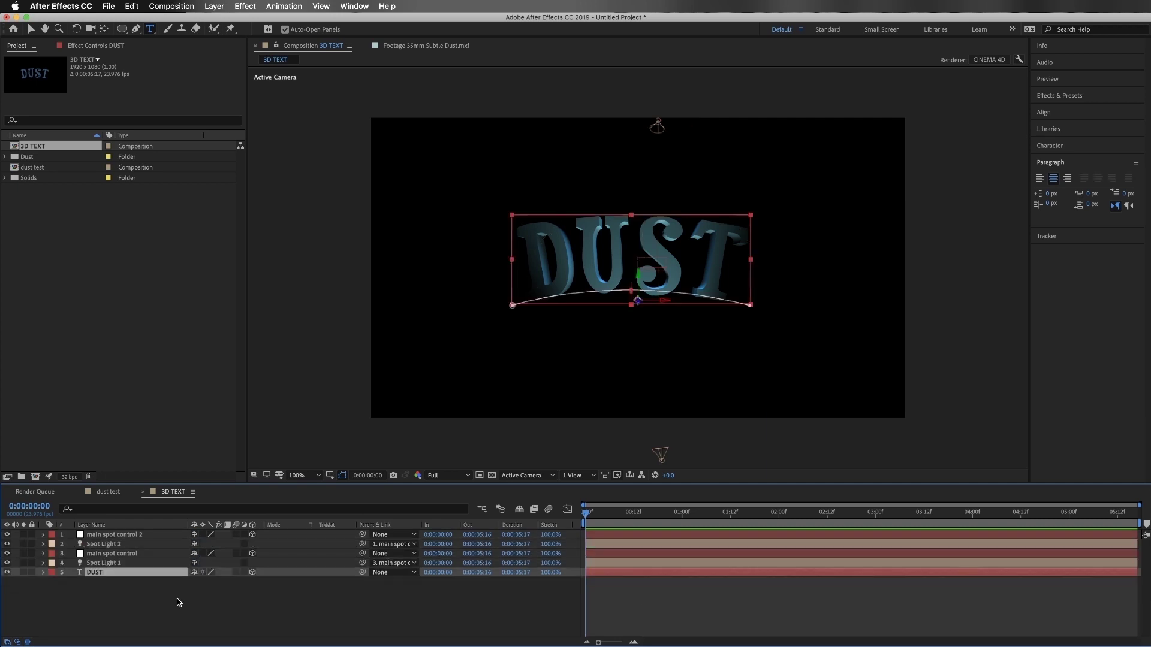
pyautogui.click(44, 573)
pyautogui.scroll(-2, 36, 600)
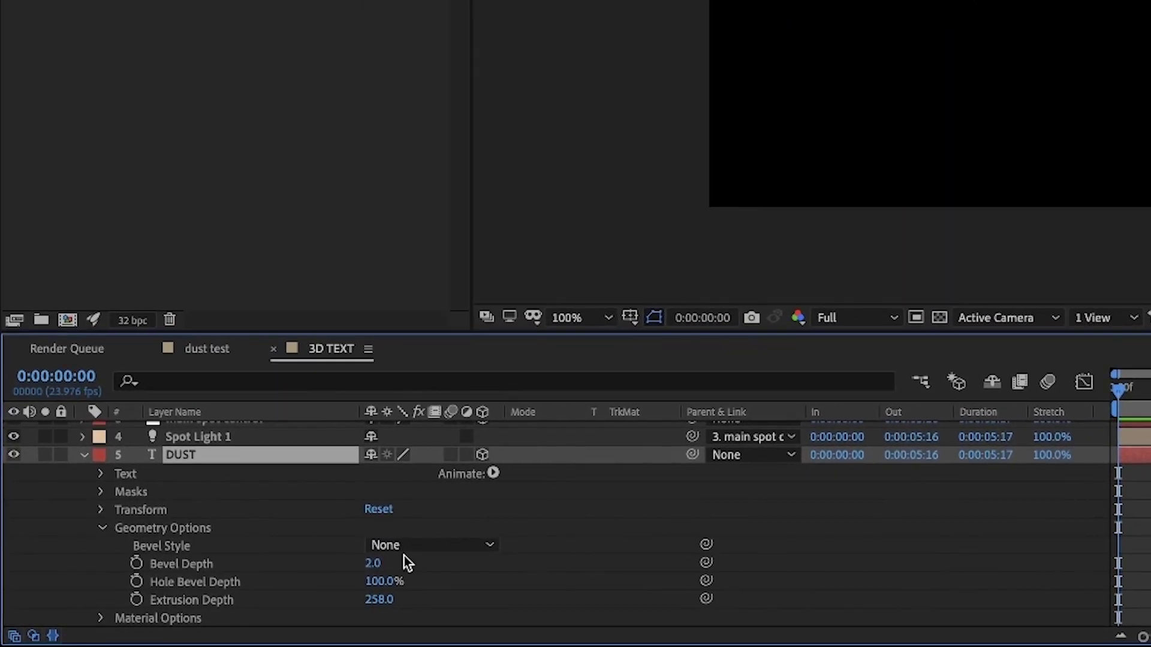
pyautogui.click(465, 545)
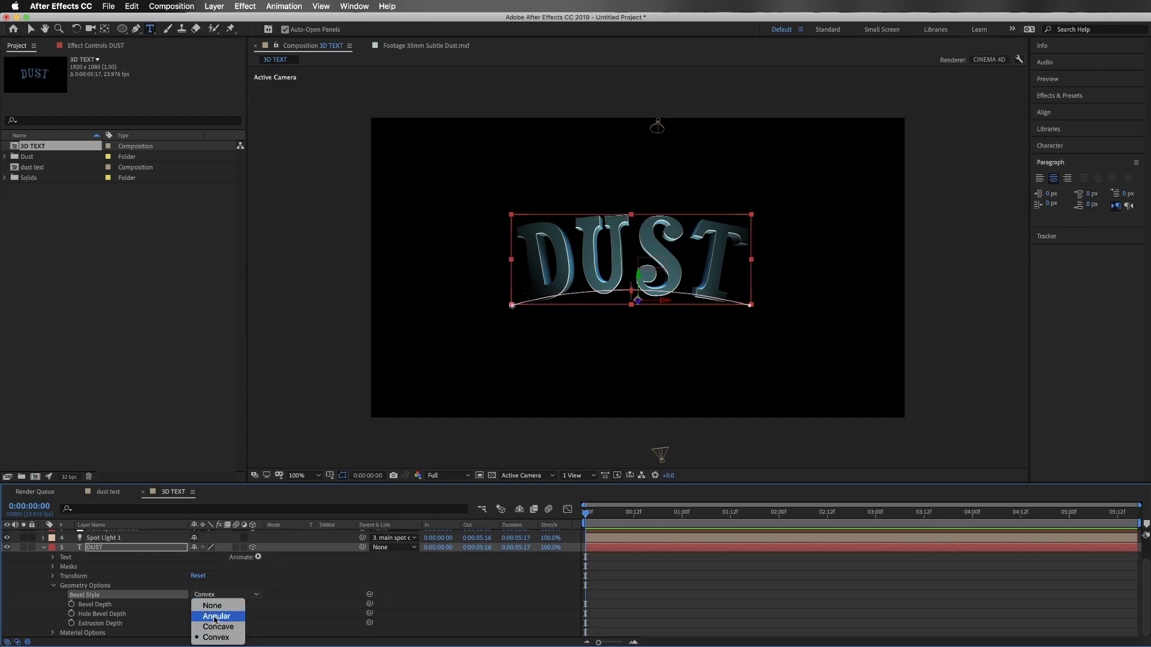
pyautogui.click(215, 618)
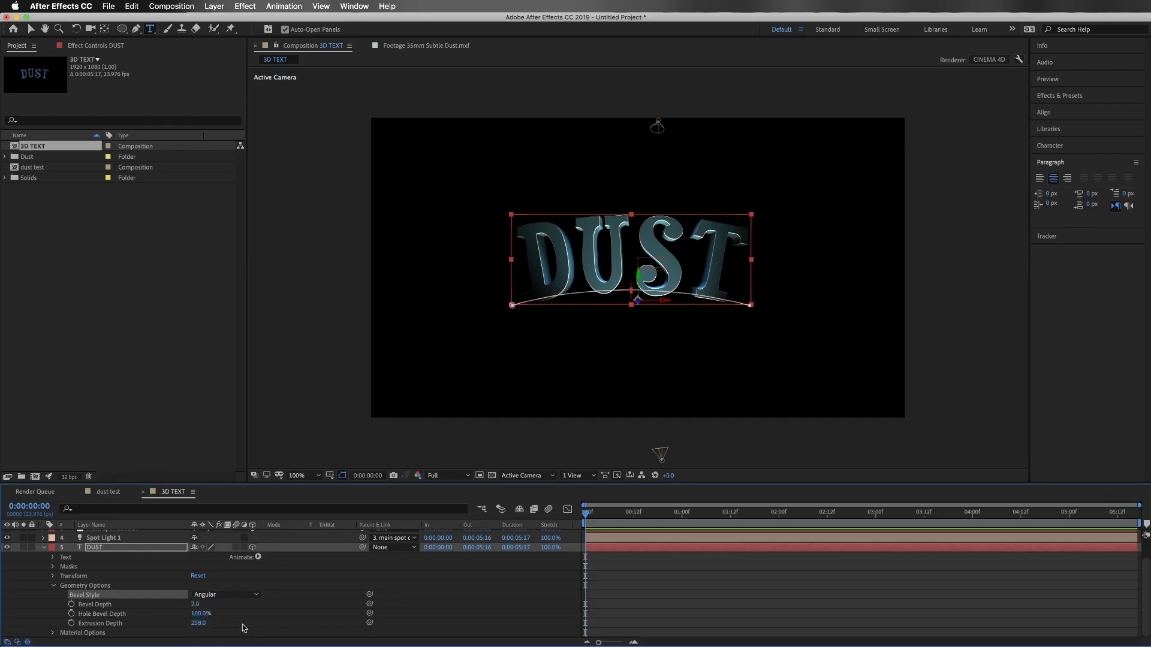
# - Try a larger bevel depth on the DUST text and set it back to 2
pyautogui.moveTo(213, 602); pyautogui.dragTo(207, 602)
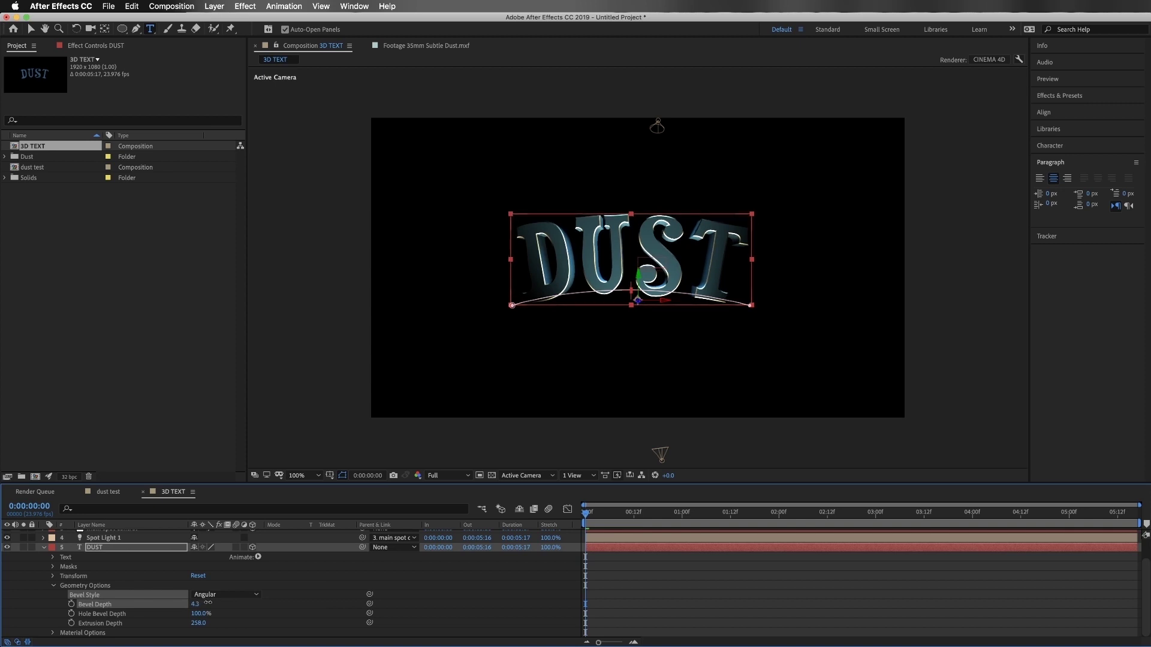
pyautogui.click(207, 602)
pyautogui.write('2')
pyautogui.press('Return')
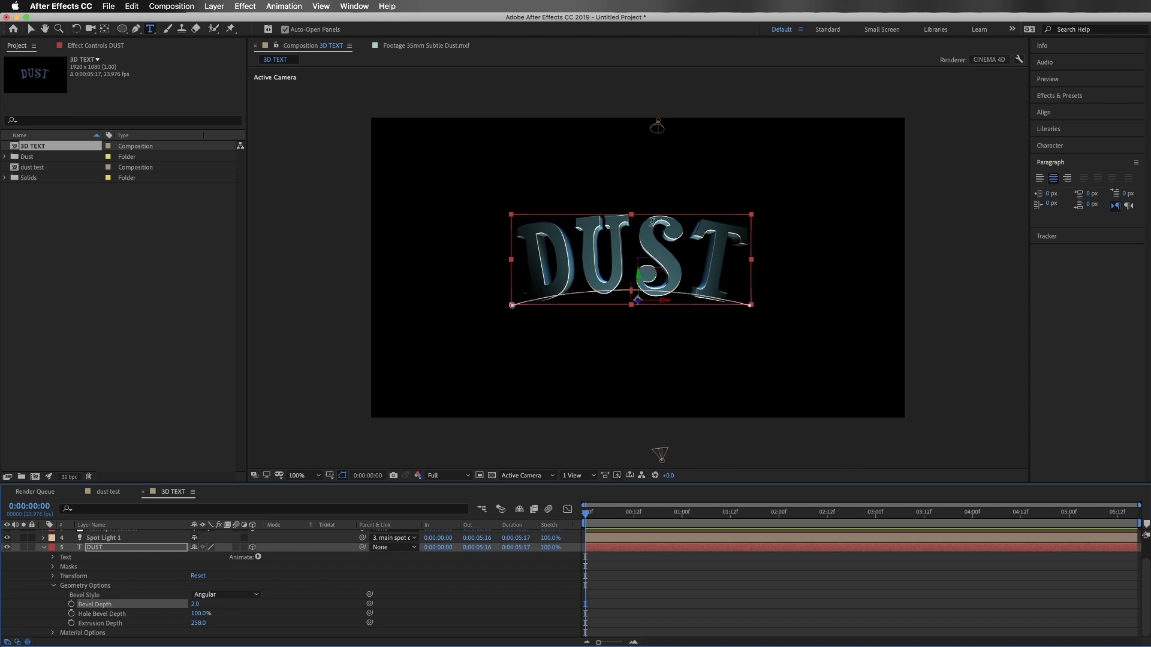
# - Set the DUST text's X orientation to 346° and add an Orientation keyframe at the first frame
pyautogui.press('r')
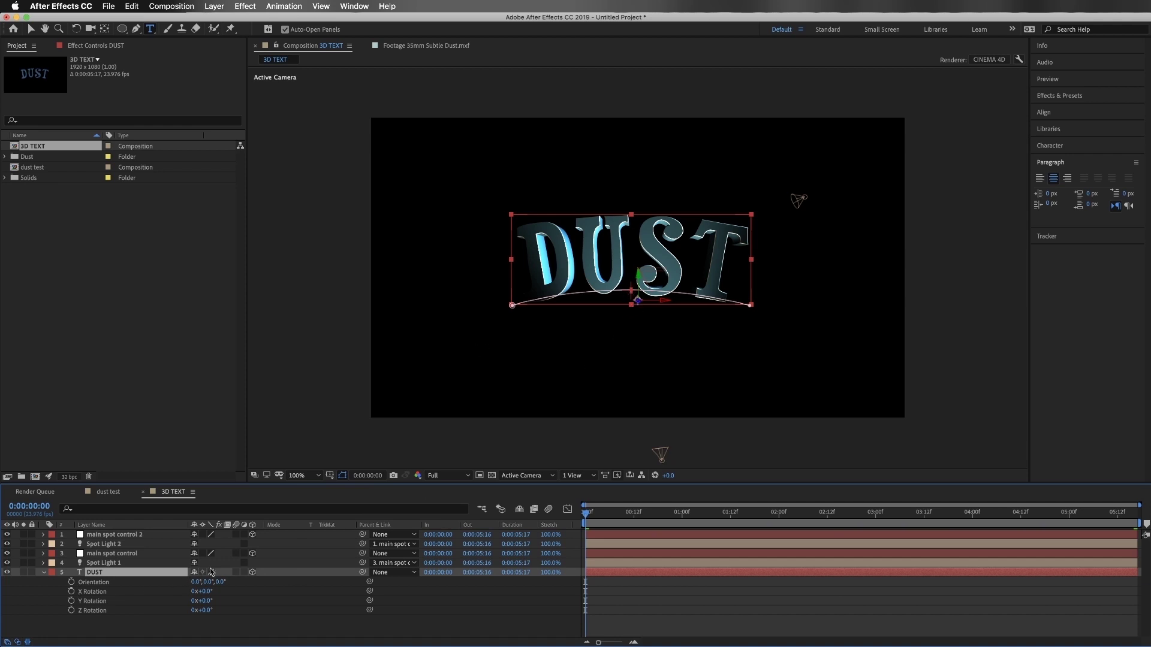
pyautogui.moveTo(197, 584); pyautogui.dragTo(187, 581)
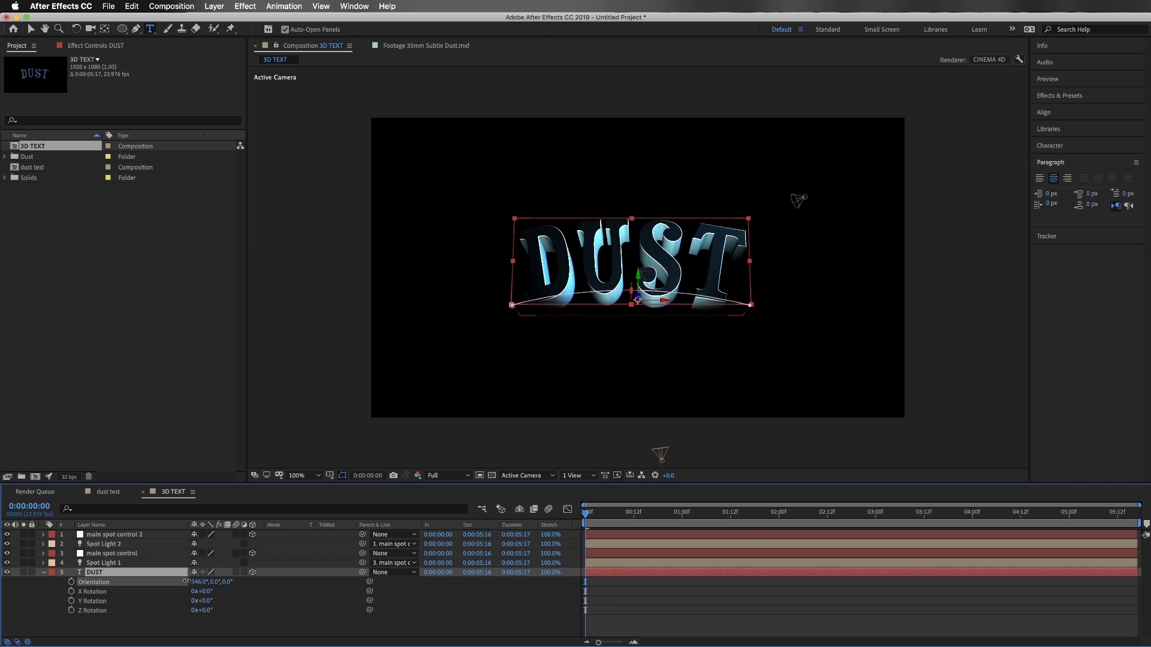
pyautogui.press('Return')
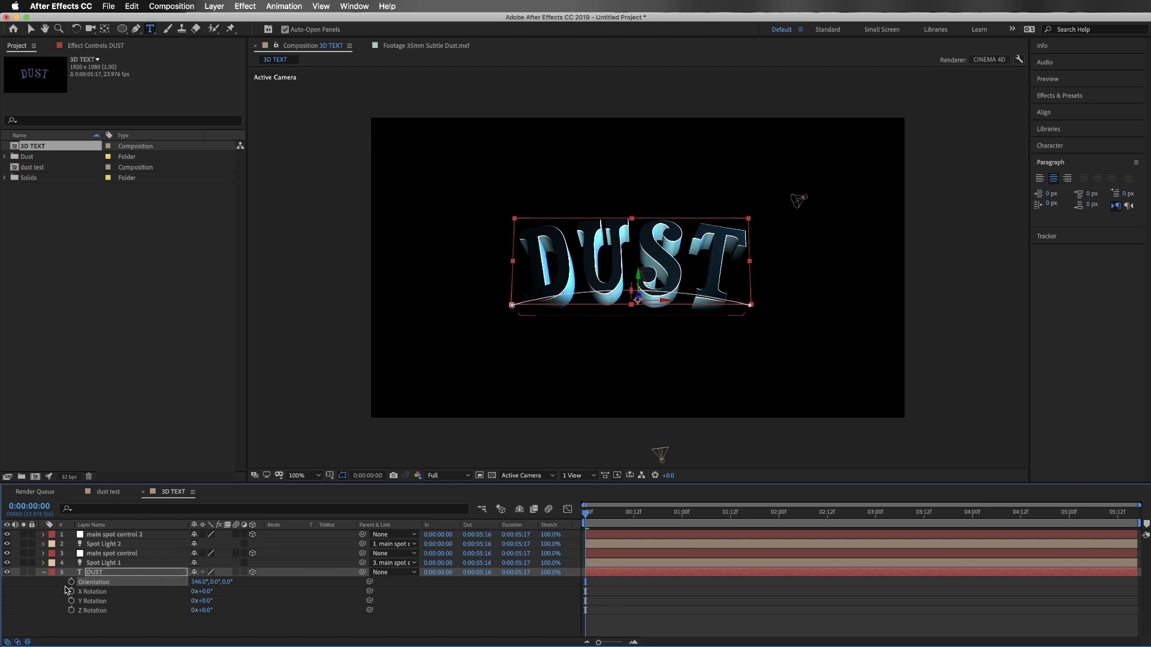
pyautogui.click(71, 582)
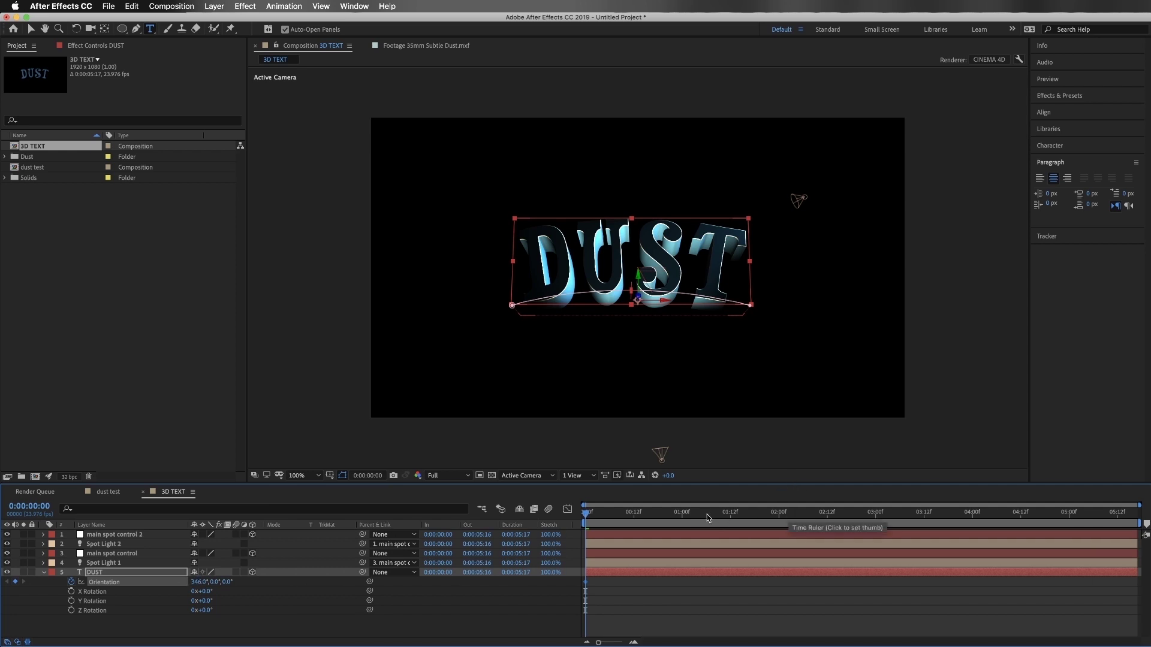
# - At 0:00:01:15, keyframe the DUST text's X orientation at about 5°
pyautogui.moveTo(778, 521); pyautogui.dragTo(731, 525)
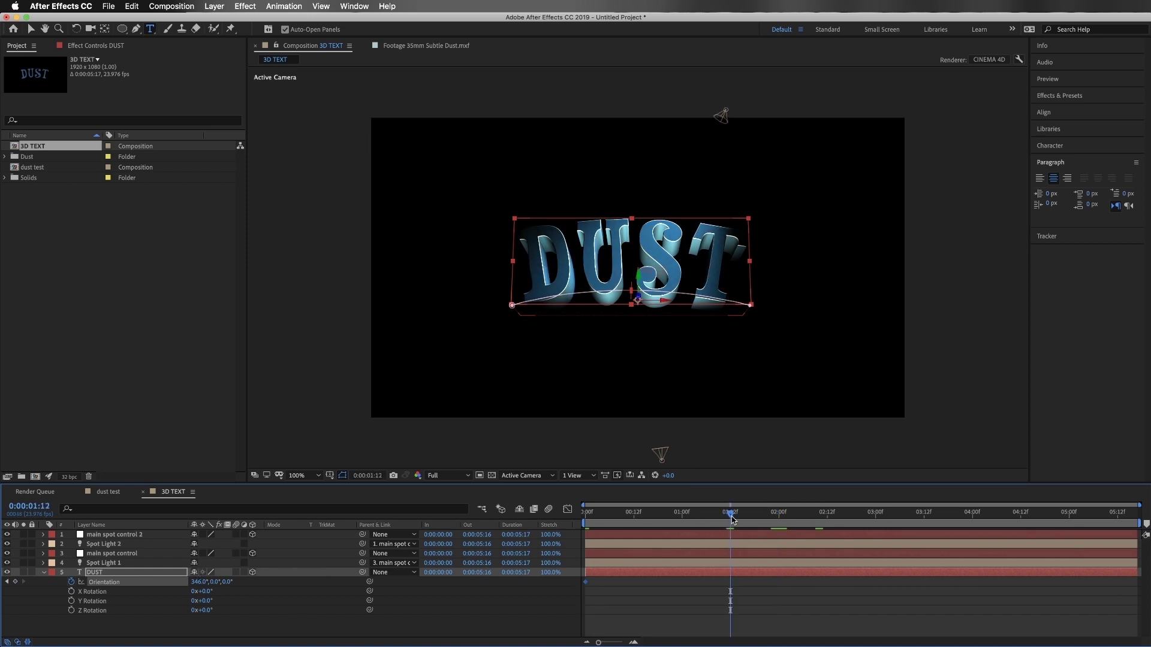
pyautogui.moveTo(731, 516); pyautogui.dragTo(742, 518)
pyautogui.moveTo(196, 582); pyautogui.dragTo(208, 581)
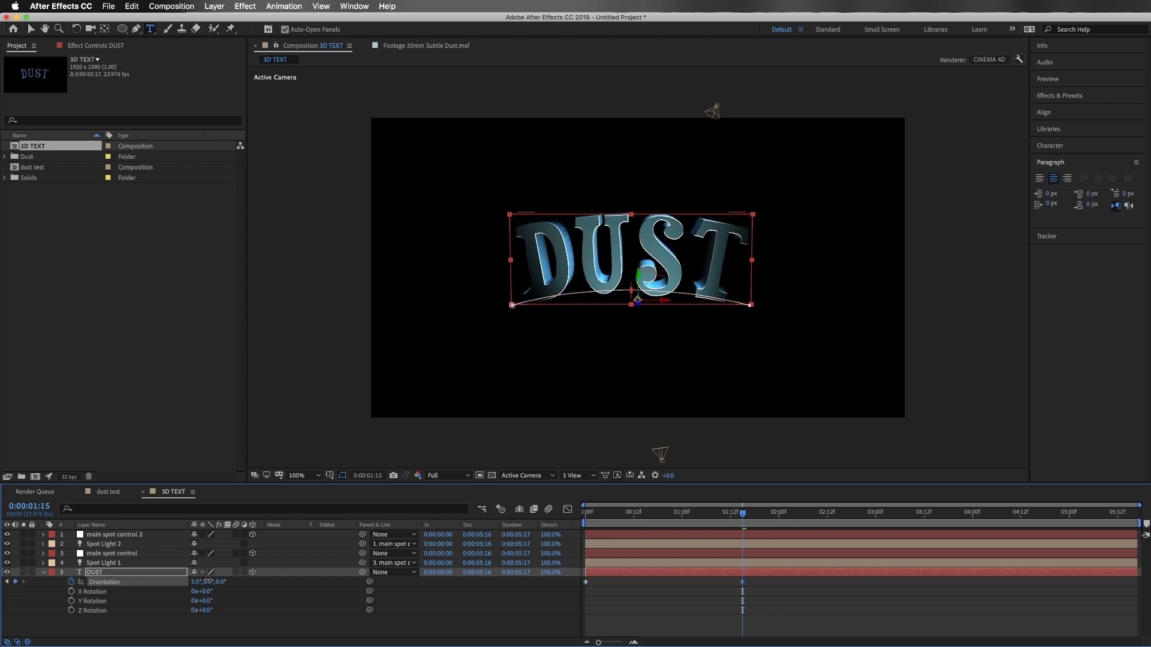
pyautogui.moveTo(208, 581); pyautogui.dragTo(207, 581)
# - Preview the text rotation and moving light in the 3D TEXT composition
pyautogui.click(634, 616)
pyautogui.press('space')
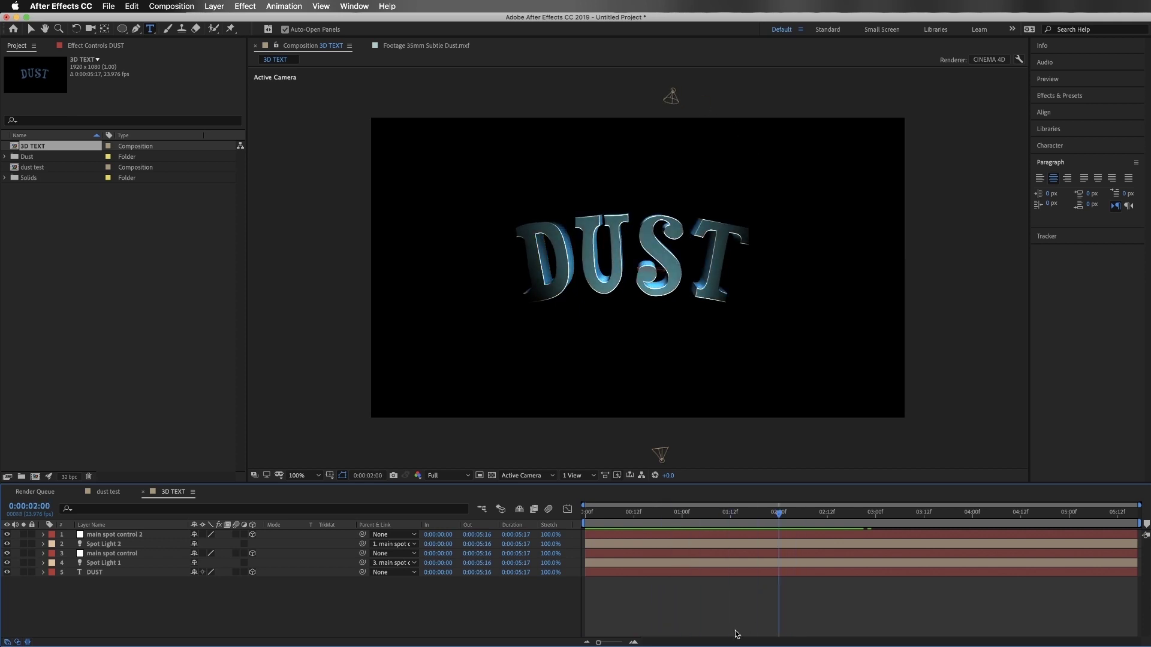
pyautogui.press('space')
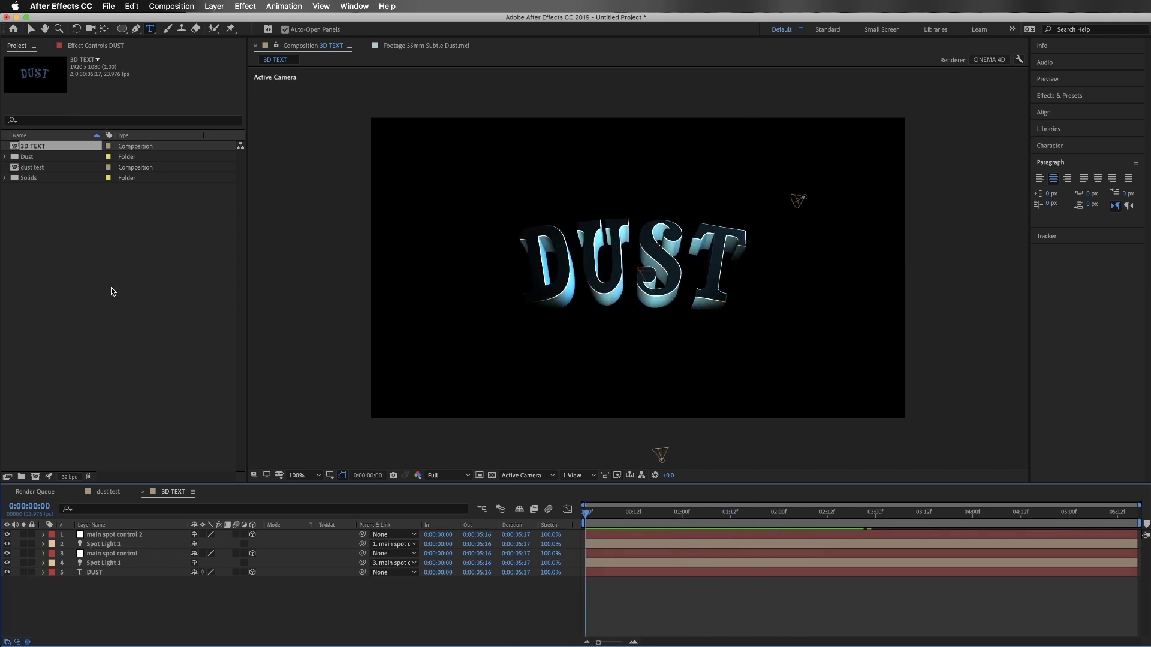
# - Create a new composition from the 3D TEXT composition
pyautogui.click(160, 406)
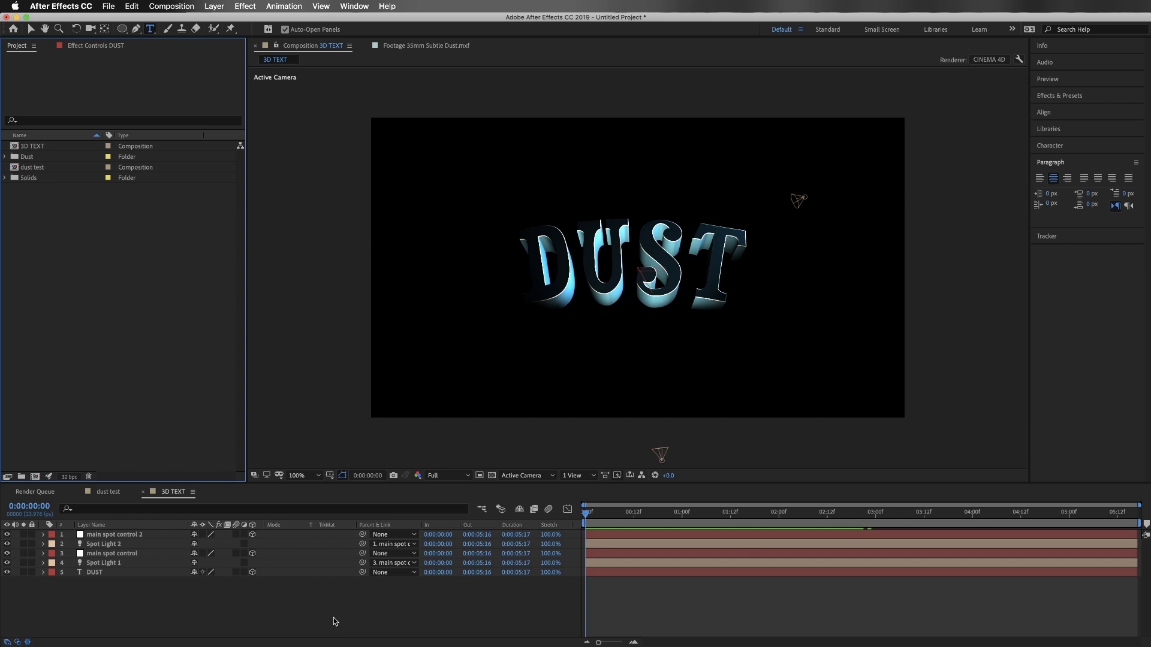
pyautogui.moveTo(615, 526); pyautogui.dragTo(783, 512)
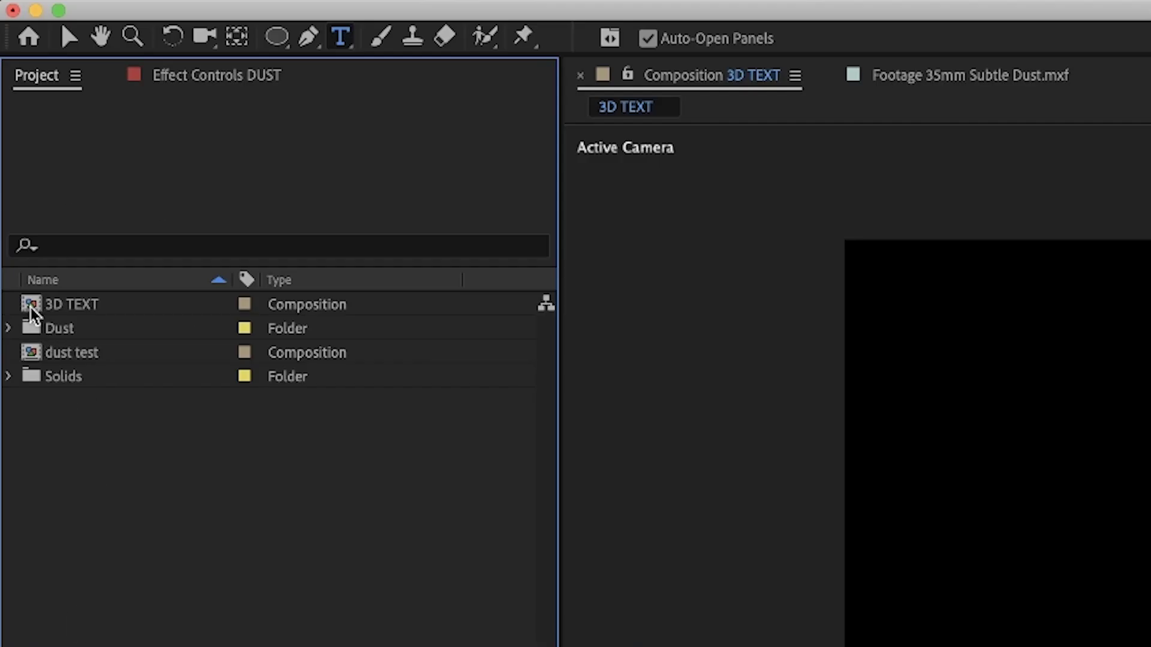
pyautogui.moveTo(31, 307); pyautogui.dragTo(79, 256)
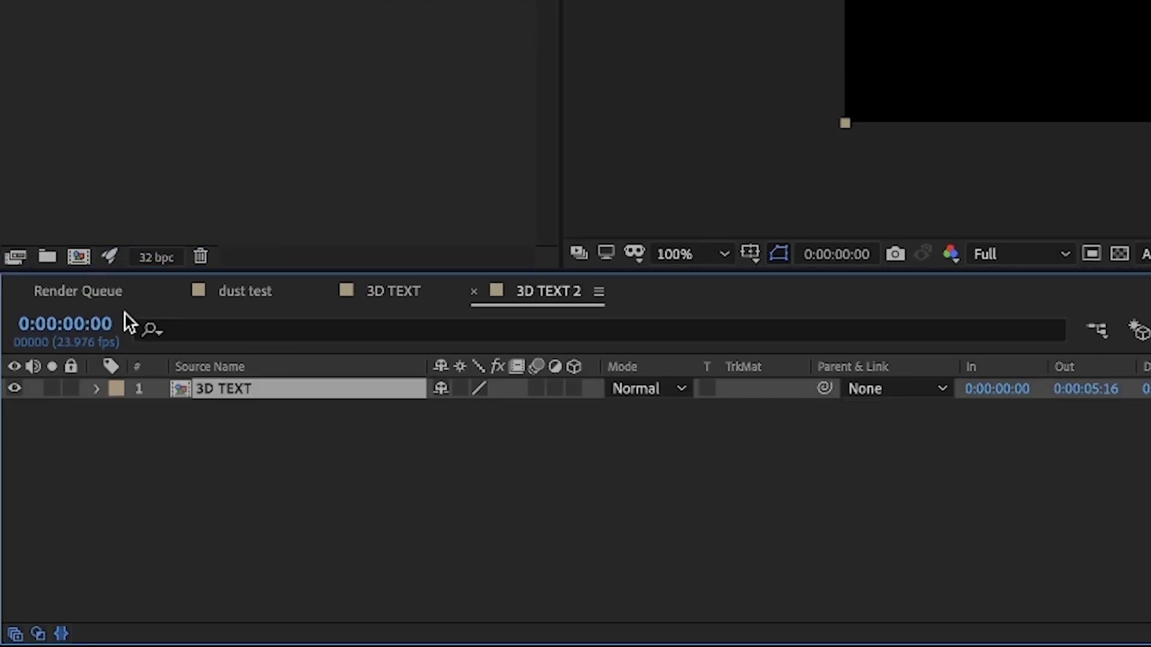
# - Make the nested 3D TEXT layer in the new composition a 3D layer
pyautogui.click(236, 510)
pyautogui.click(248, 390)
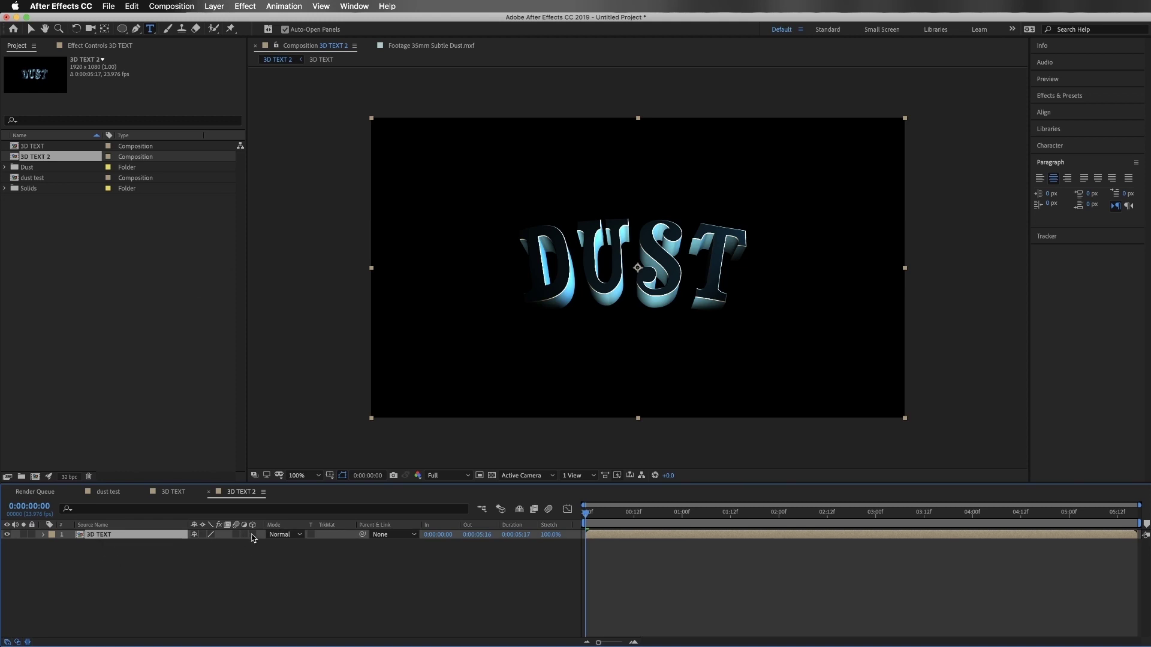
pyautogui.click(253, 534)
# - Add a two-node camera with the 50mm preset to the new composition
pyautogui.rightClick(80, 586)
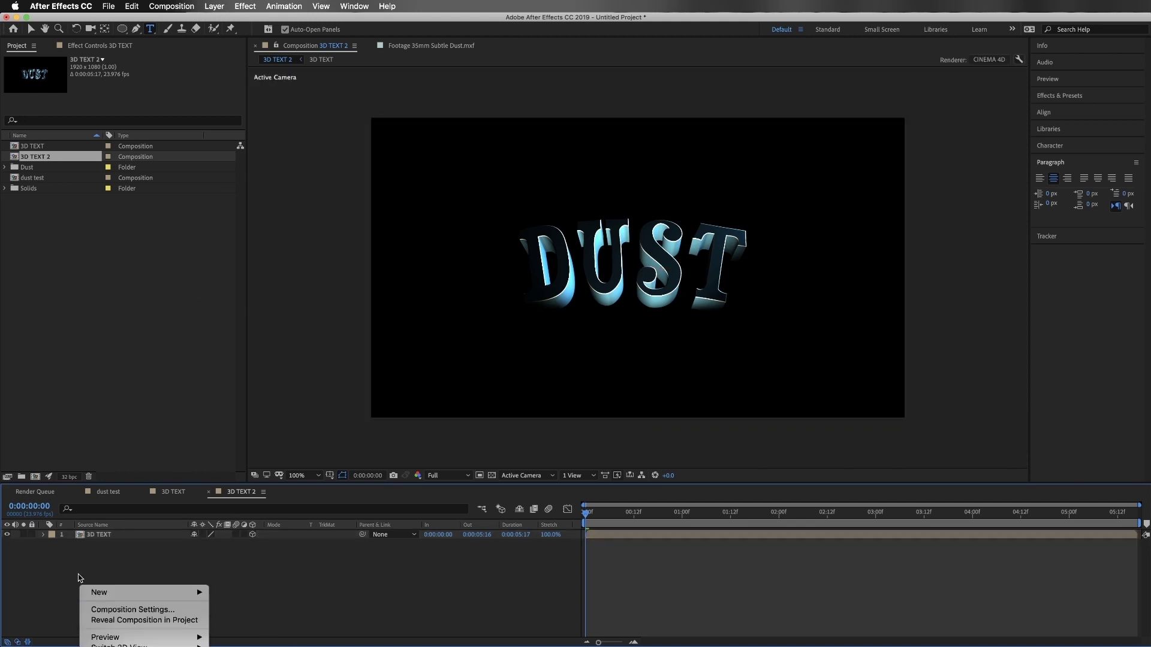
pyautogui.press('Escape')
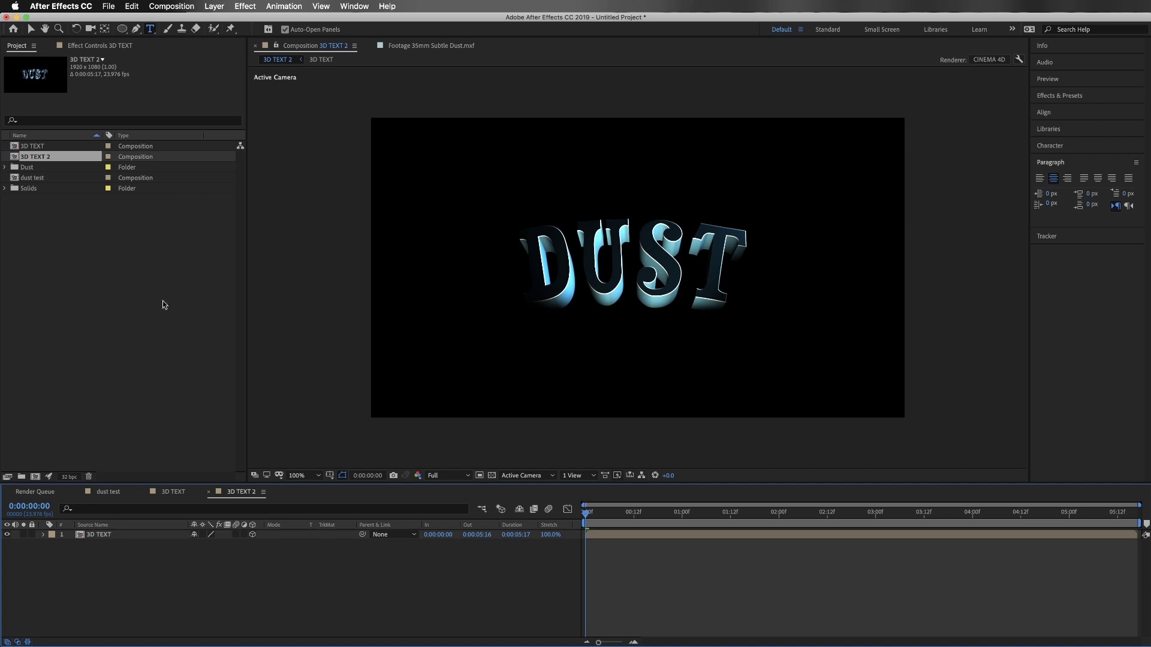
pyautogui.click(214, 5)
pyautogui.moveTo(240, 19)
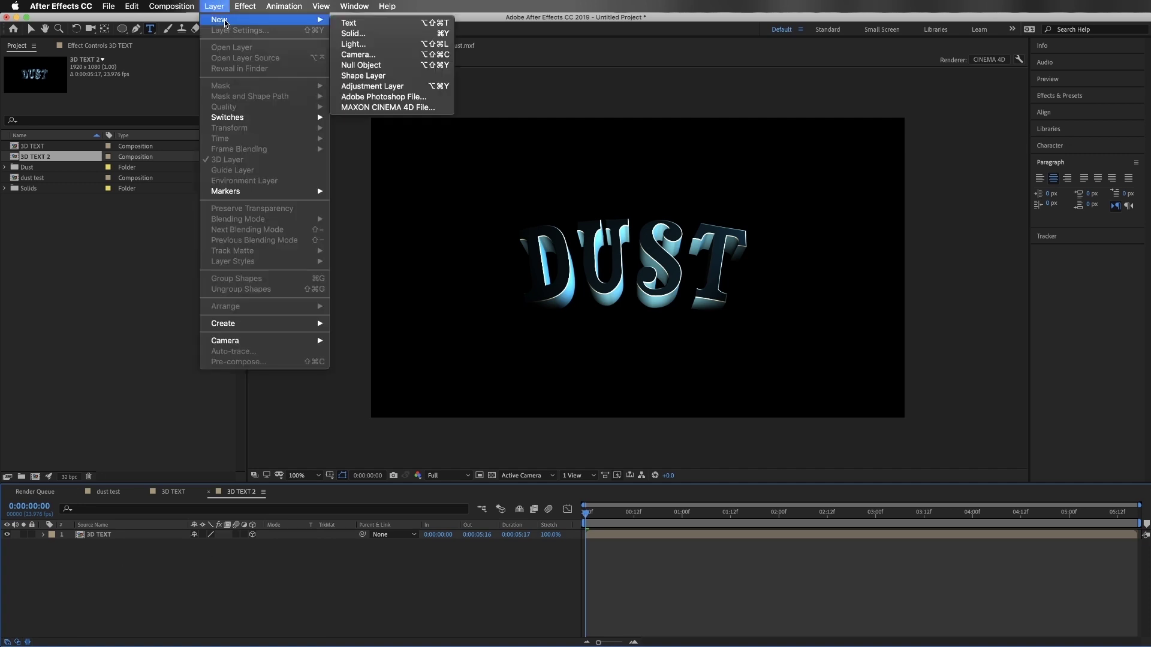
pyautogui.click(396, 53)
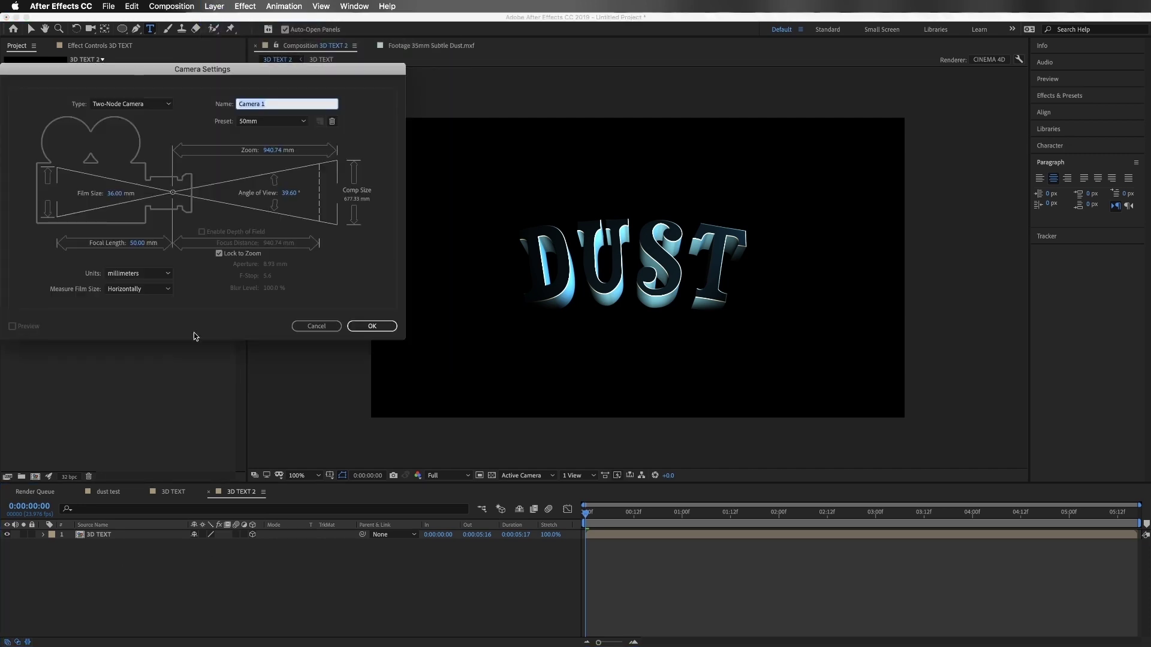
pyautogui.click(372, 326)
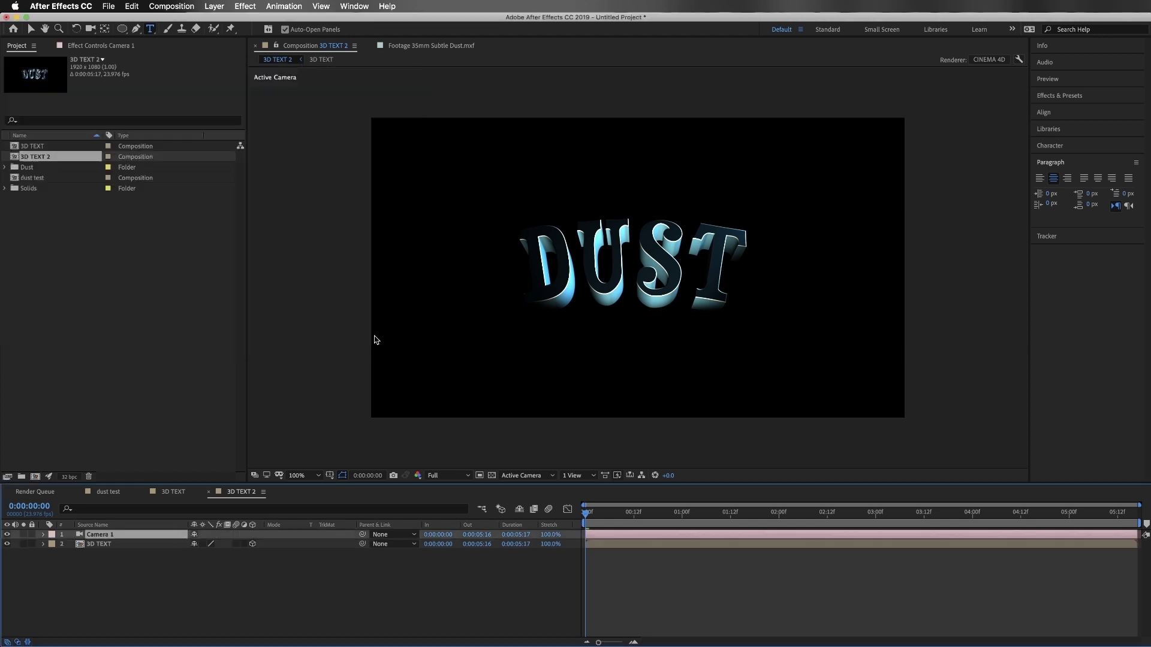
# - Add a 3D null object and parent Camera 1 to it
pyautogui.click(215, 8)
pyautogui.moveTo(234, 20)
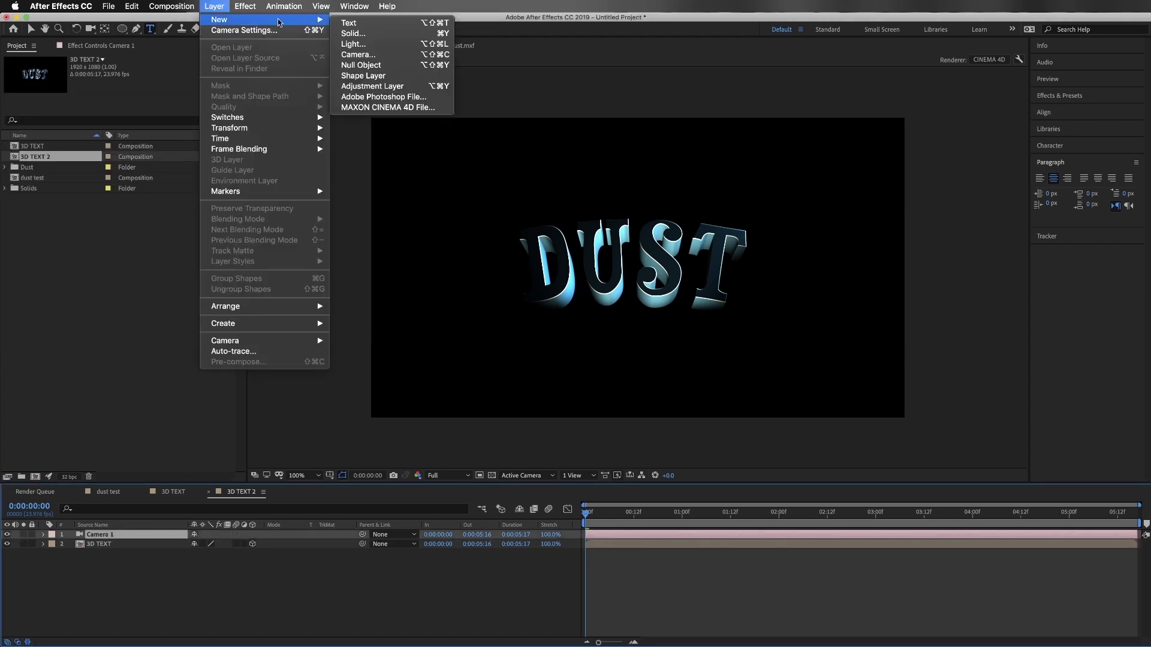
pyautogui.click(361, 65)
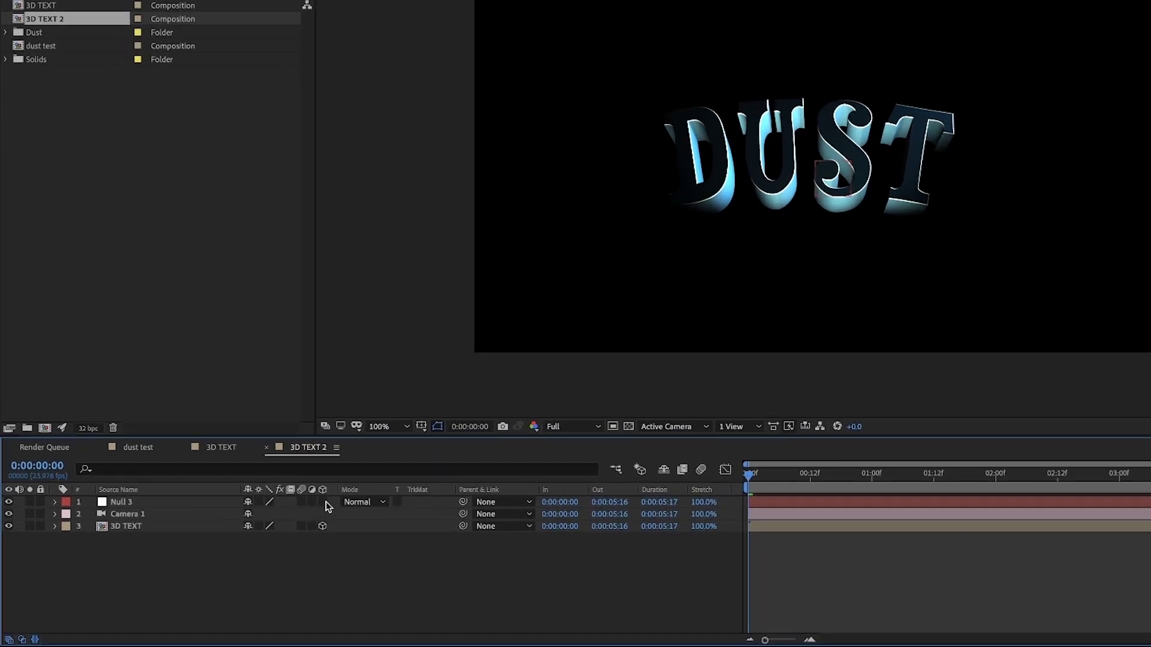
pyautogui.click(180, 515)
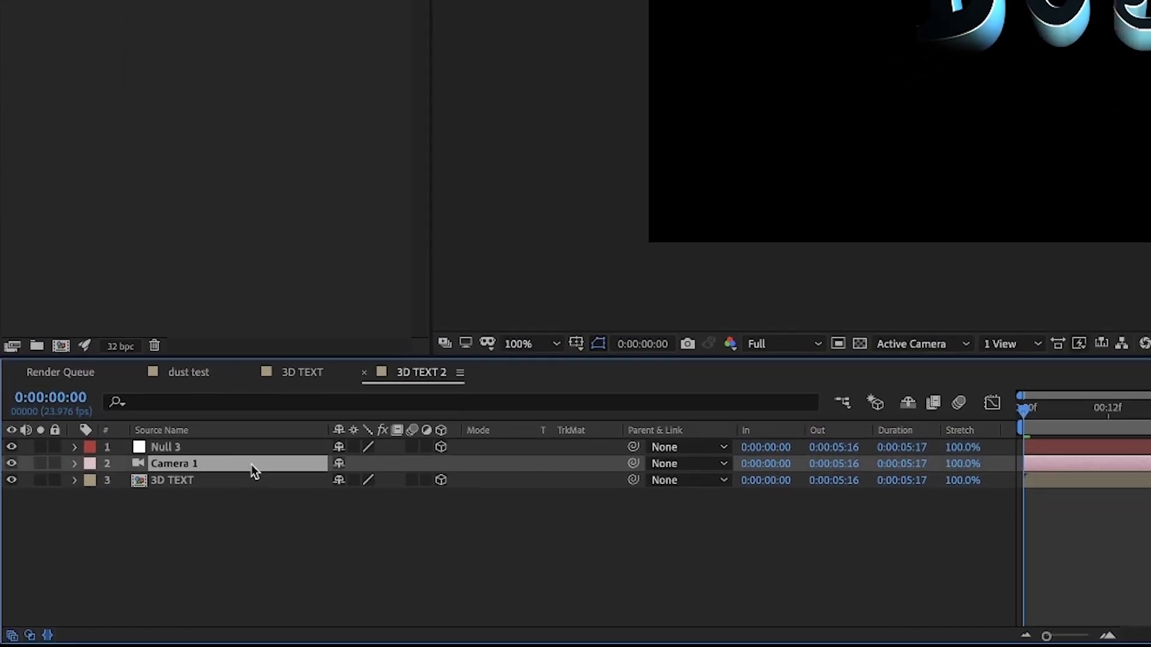
pyautogui.moveTo(666, 455); pyautogui.dragTo(141, 437)
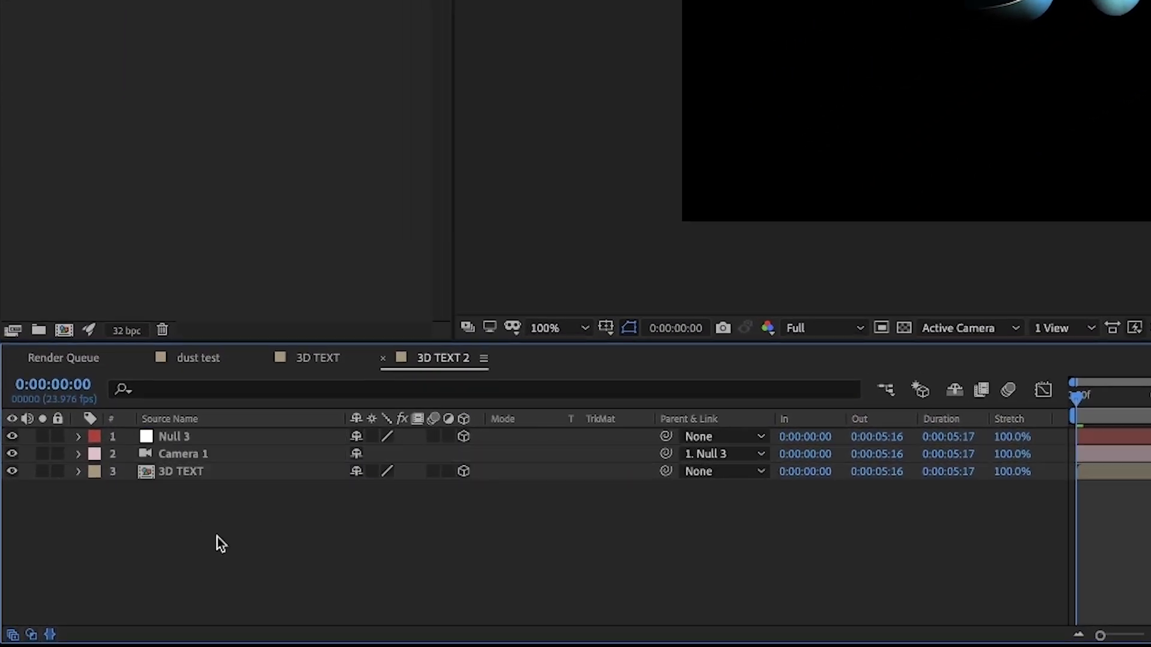
# - Keyframe the null's Position at the start and, with an increased Z value, at the end of the composition
pyautogui.click(197, 437)
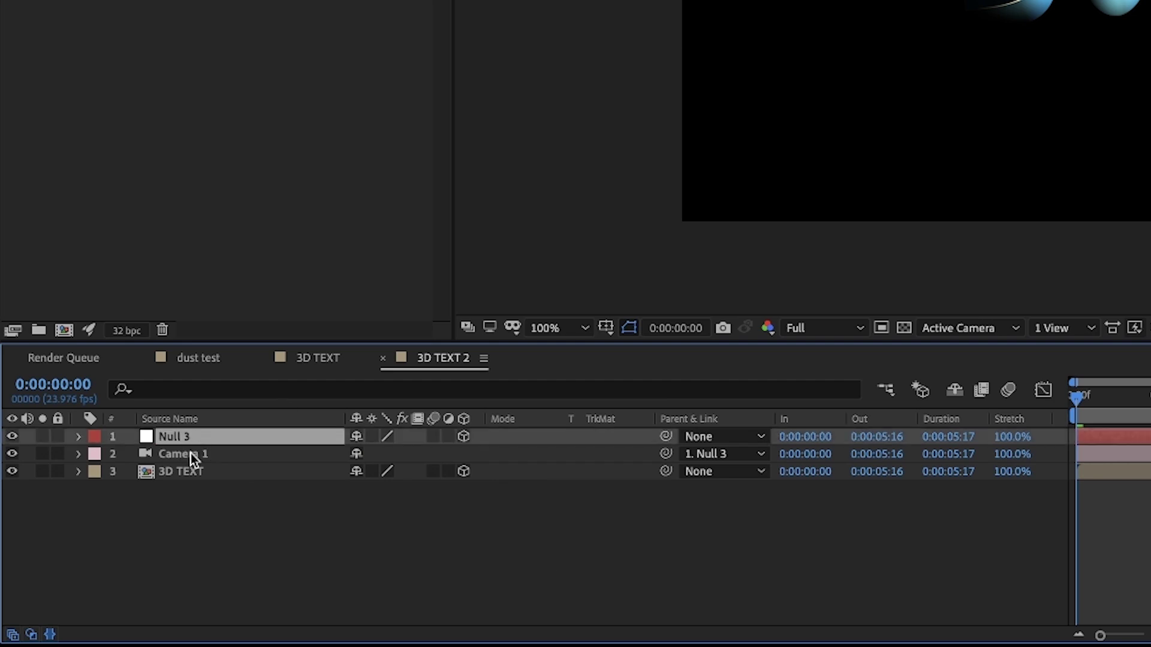
pyautogui.press('p')
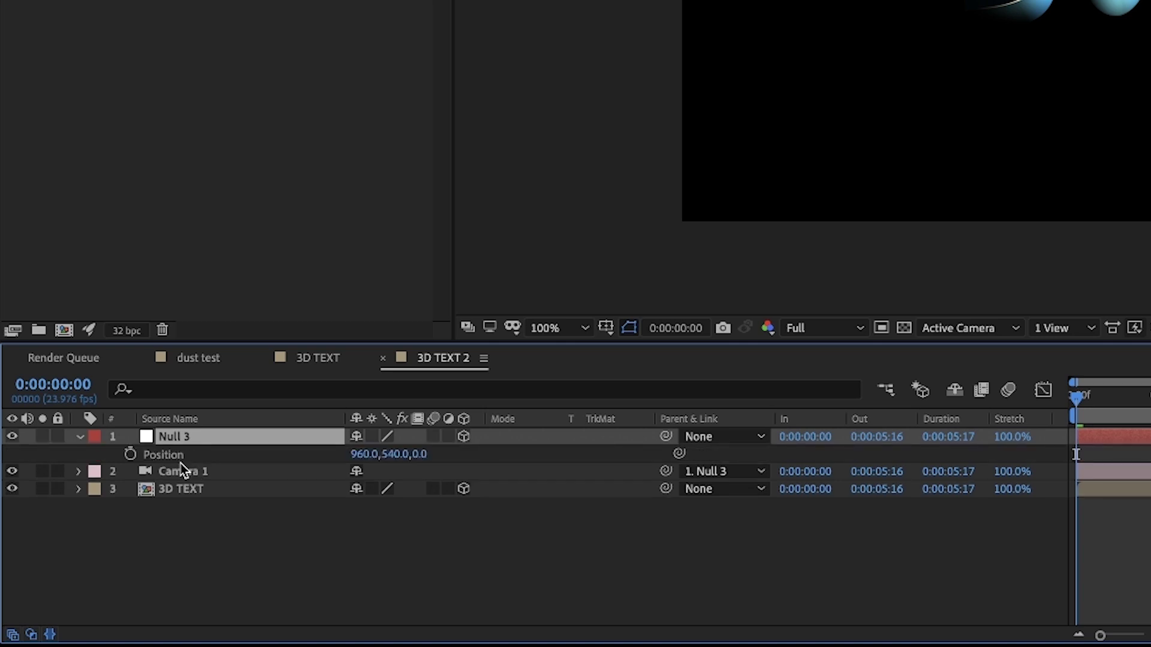
pyautogui.click(130, 454)
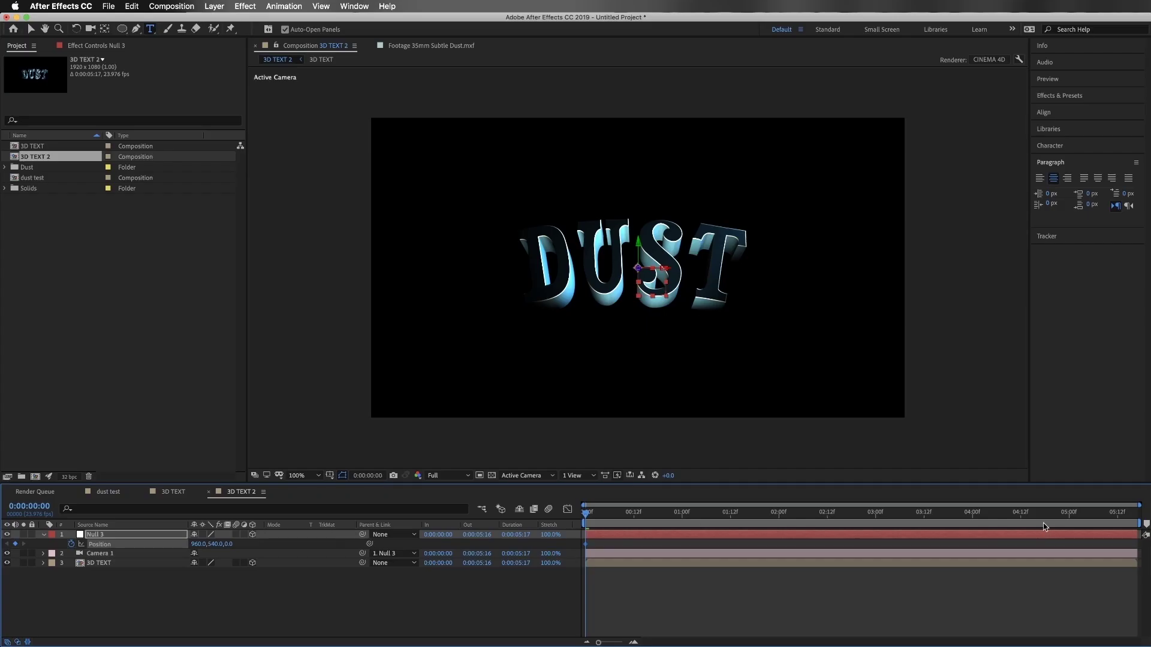
pyautogui.click(1137, 516)
pyautogui.moveTo(230, 544); pyautogui.dragTo(422, 542)
pyautogui.click(77, 591)
pyautogui.press('Home')
# - Create a comp-size dark blue solid (1B4253) and place it beneath the 3D TEXT layer
pyautogui.rightClick(77, 590)
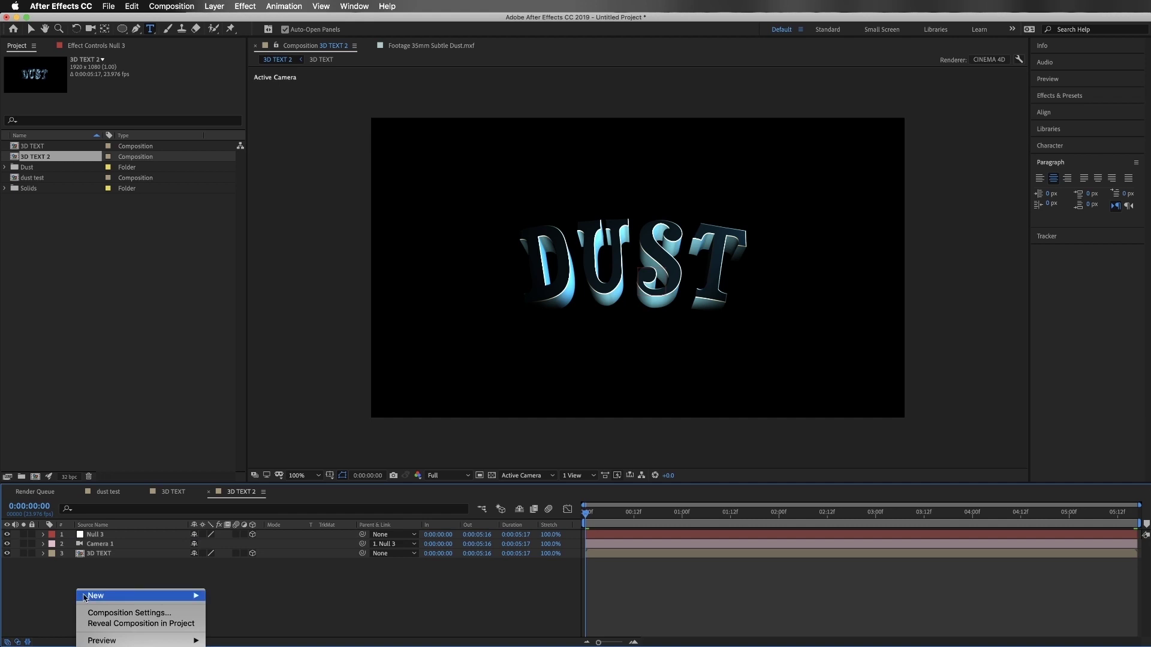
pyautogui.moveTo(99, 596)
pyautogui.click(288, 624)
pyautogui.moveTo(89, 207)
pyautogui.mouseDown()
pyautogui.moveTo(99, 187)
pyautogui.moveTo(102, 197)
pyautogui.mouseUp()
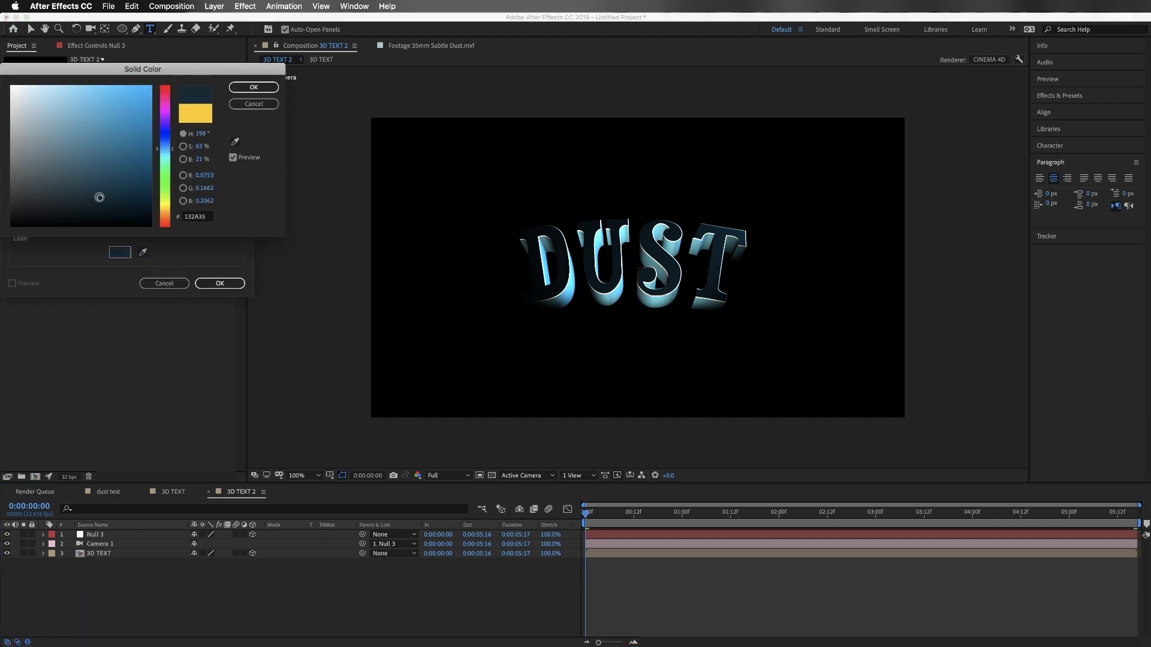
pyautogui.click(105, 180)
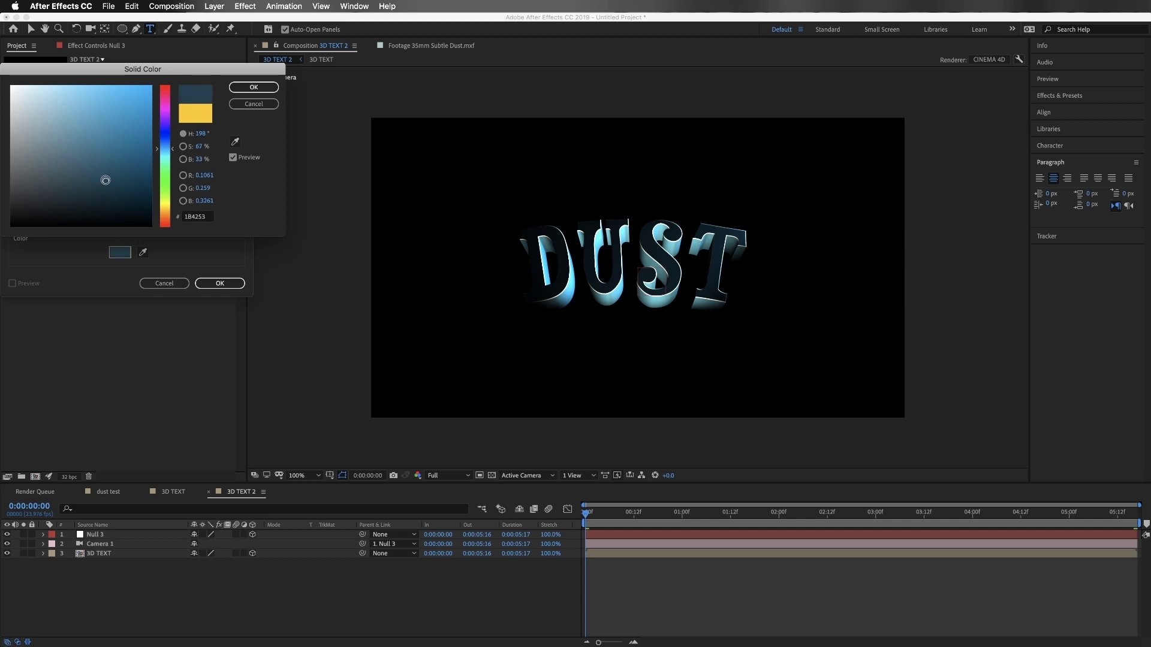
pyautogui.click(254, 87)
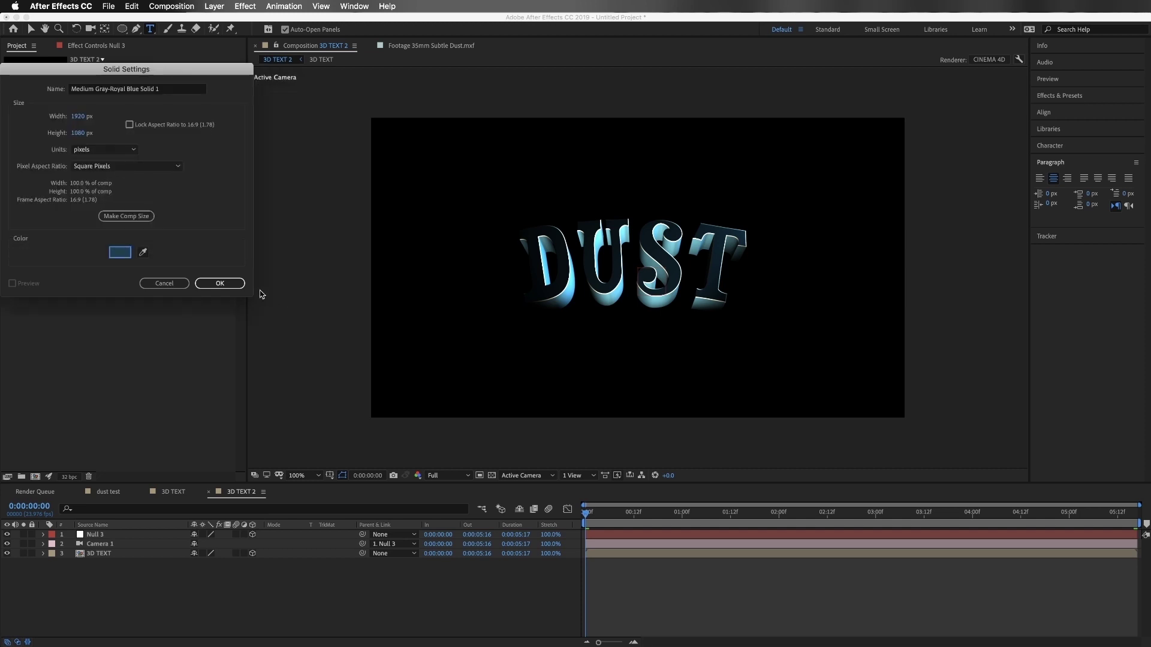
pyautogui.click(201, 282)
pyautogui.moveTo(117, 539); pyautogui.dragTo(116, 617)
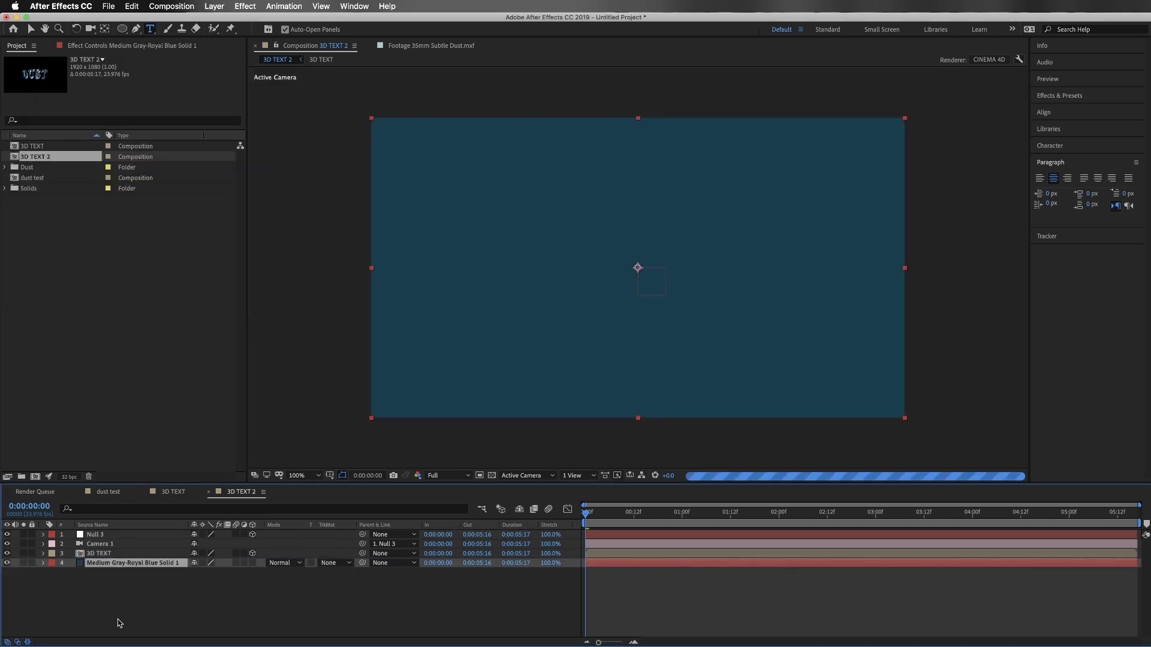
# - Draw a closed curved Pen mask on the blue solid, arching behind the DUST text and extending below the frame
pyautogui.click(119, 624)
pyautogui.click(129, 564)
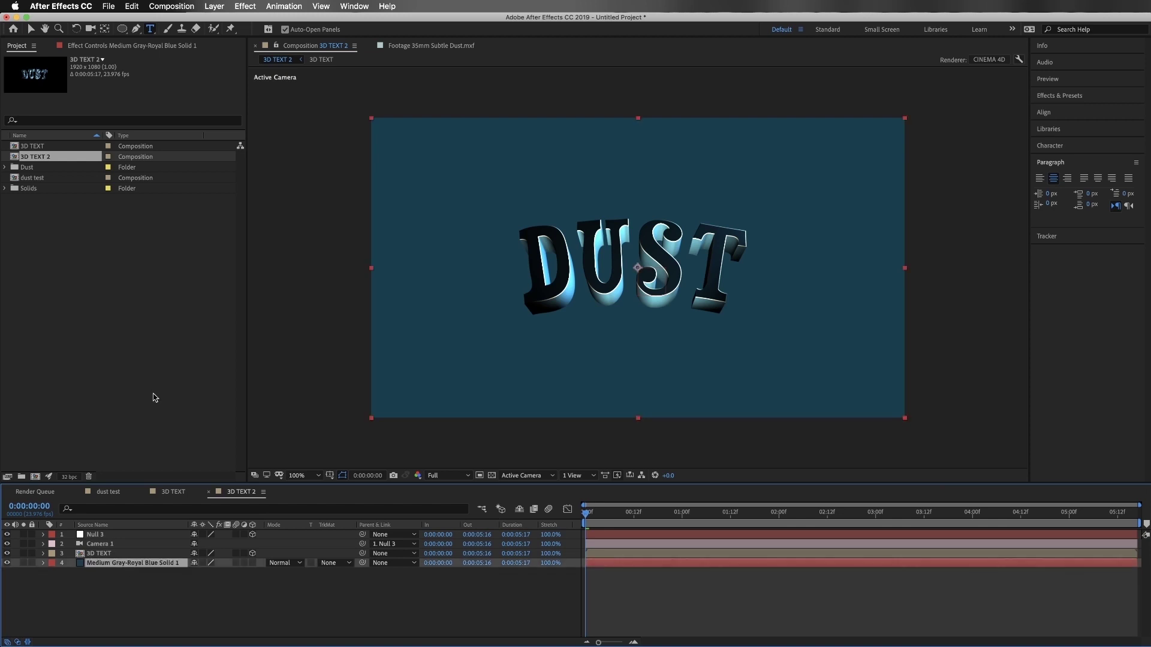
pyautogui.click(136, 30)
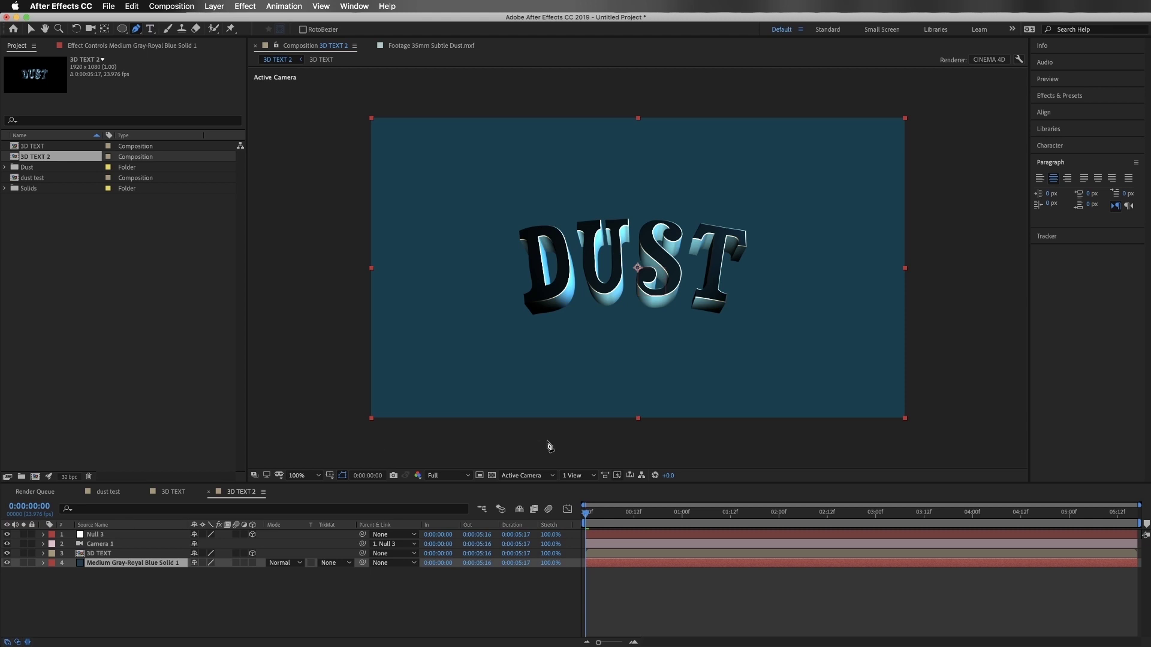
pyautogui.click(497, 442)
pyautogui.click(461, 333)
pyautogui.click(538, 284)
pyautogui.click(621, 265)
pyautogui.click(677, 258)
pyautogui.click(722, 274)
pyautogui.click(766, 326)
pyautogui.click(811, 380)
pyautogui.click(822, 417)
pyautogui.click(782, 453)
pyautogui.moveTo(705, 450); pyautogui.dragTo(671, 450)
pyautogui.click(498, 444)
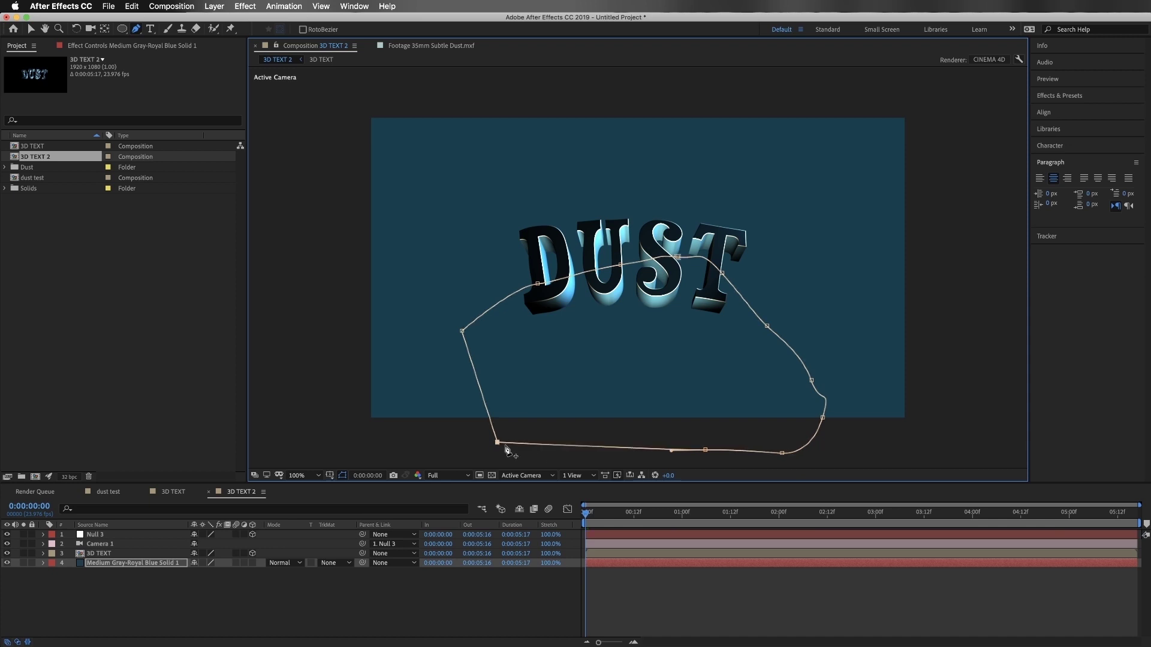
pyautogui.click(155, 642)
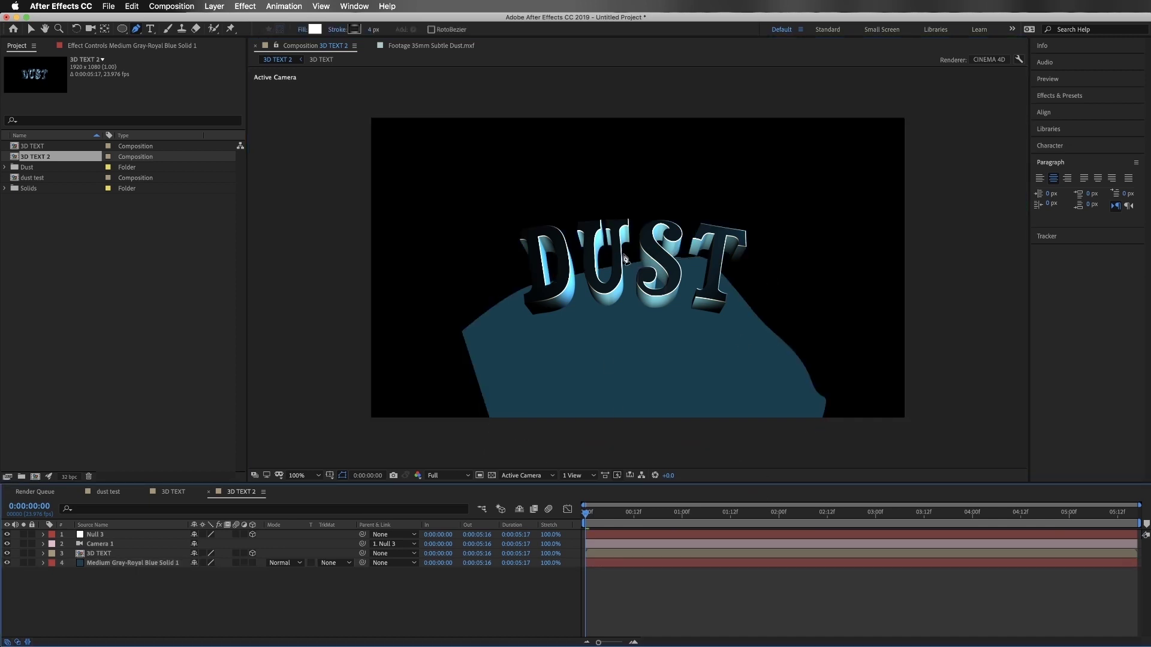
# - Set the blue solid's Mask Feather to 635 pixels
pyautogui.click(136, 566)
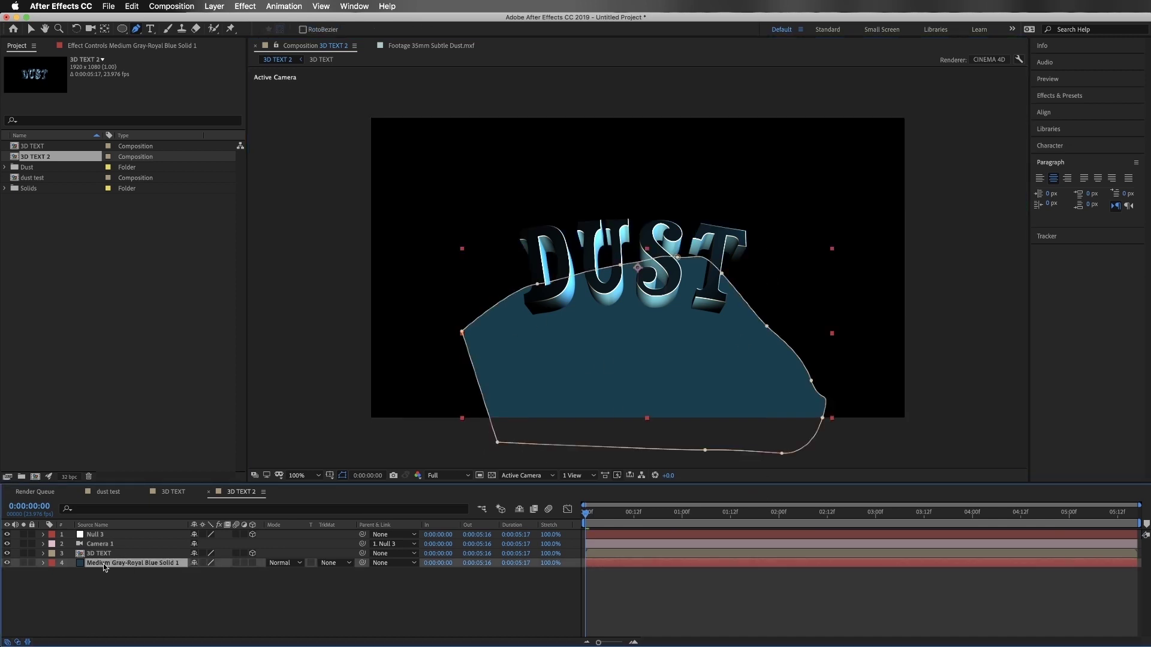
pyautogui.press('f')
pyautogui.moveTo(206, 583); pyautogui.dragTo(749, 584)
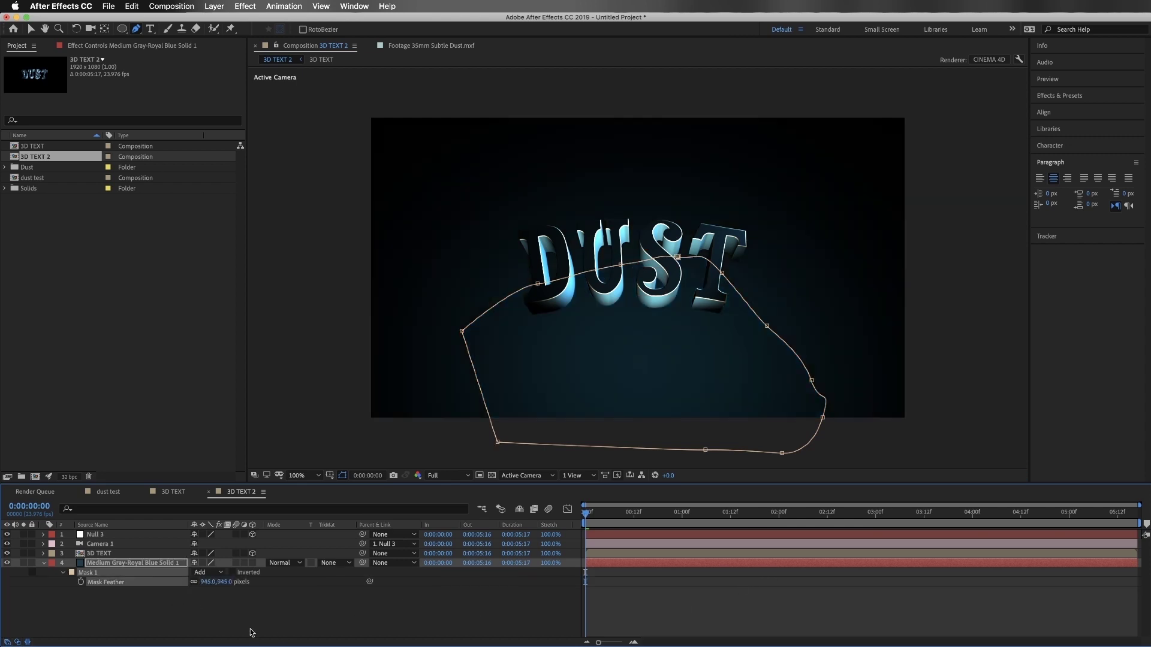
pyautogui.moveTo(208, 582); pyautogui.dragTo(165, 611)
# - Duplicate the blue solid and delete the mask from the duplicate
pyautogui.press('super+d')
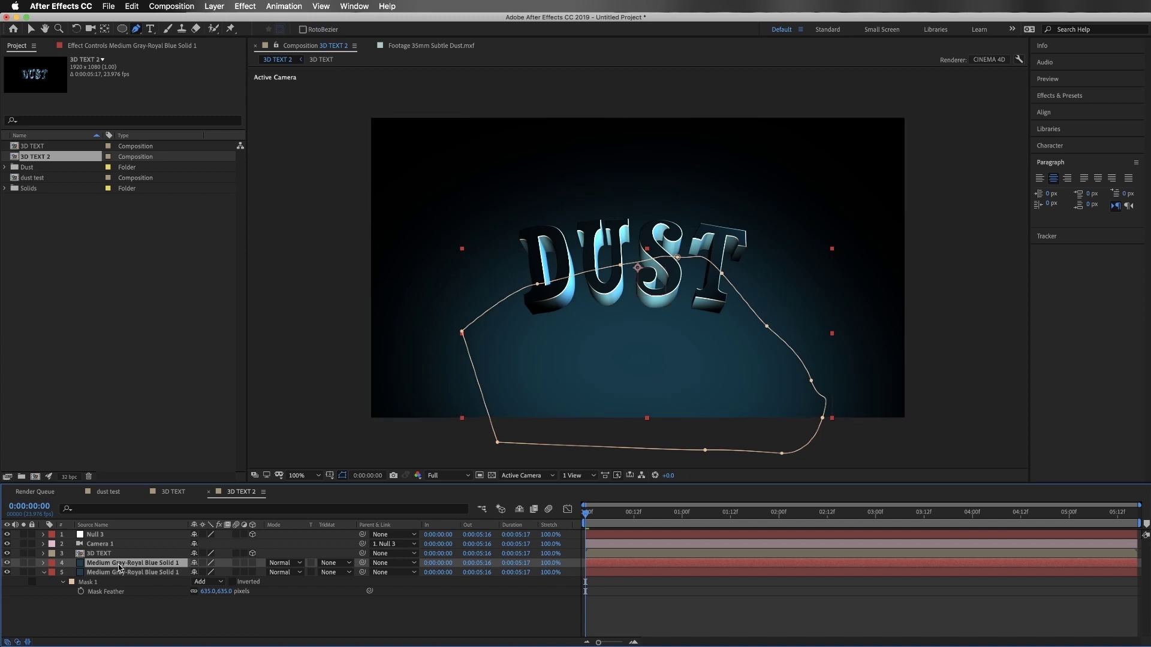
pyautogui.press('m')
pyautogui.click(89, 573)
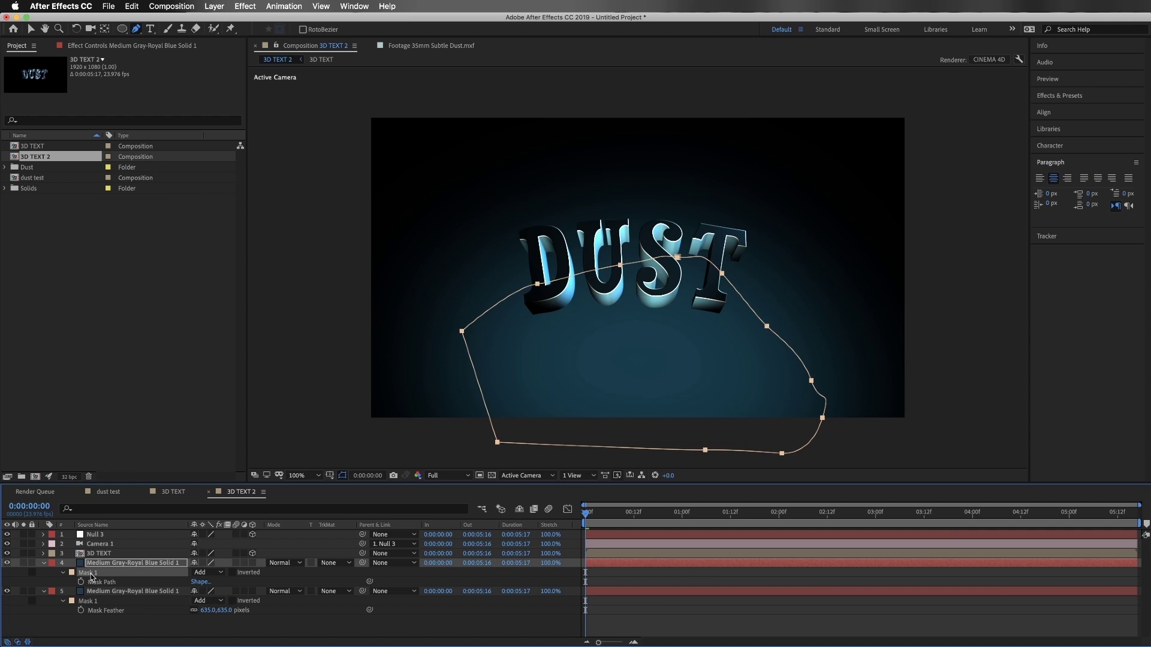
pyautogui.press('Delete')
pyautogui.keyDown('shift'); pyautogui.click(171, 574); pyautogui.keyUp('shift')
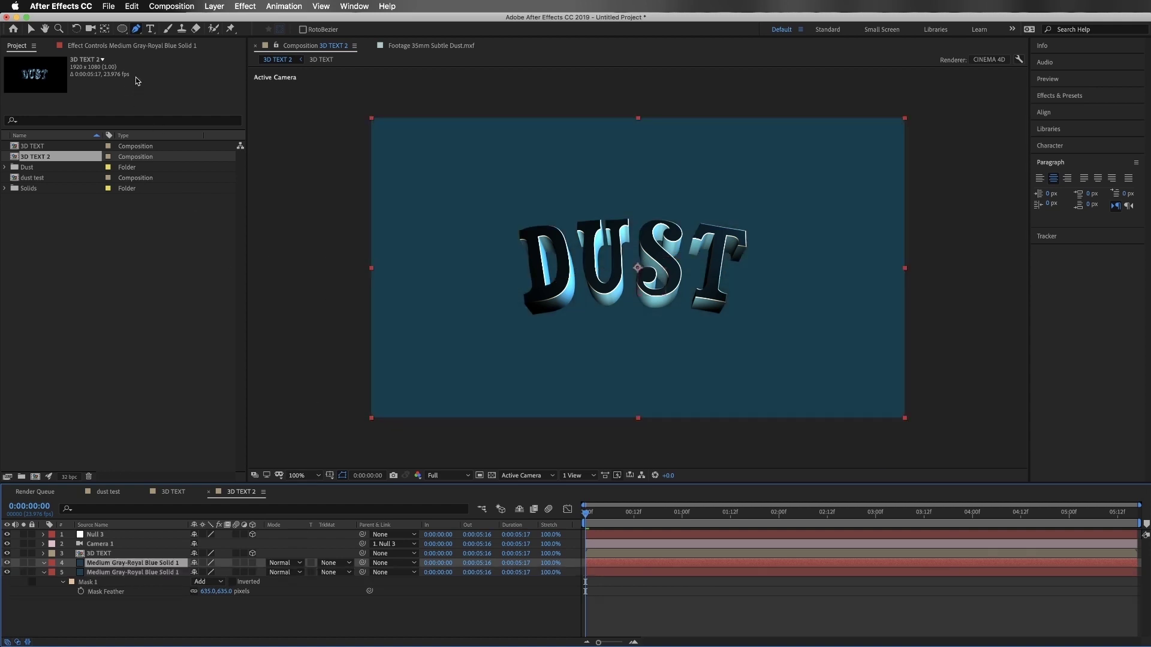
# - Draw a closed Pen mask above the DUST text on the duplicate solid and feather its edge
pyautogui.click(530, 108)
pyautogui.click(585, 211)
pyautogui.click(641, 200)
pyautogui.click(733, 195)
pyautogui.click(742, 148)
pyautogui.click(745, 94)
pyautogui.moveTo(723, 88); pyautogui.dragTo(706, 88)
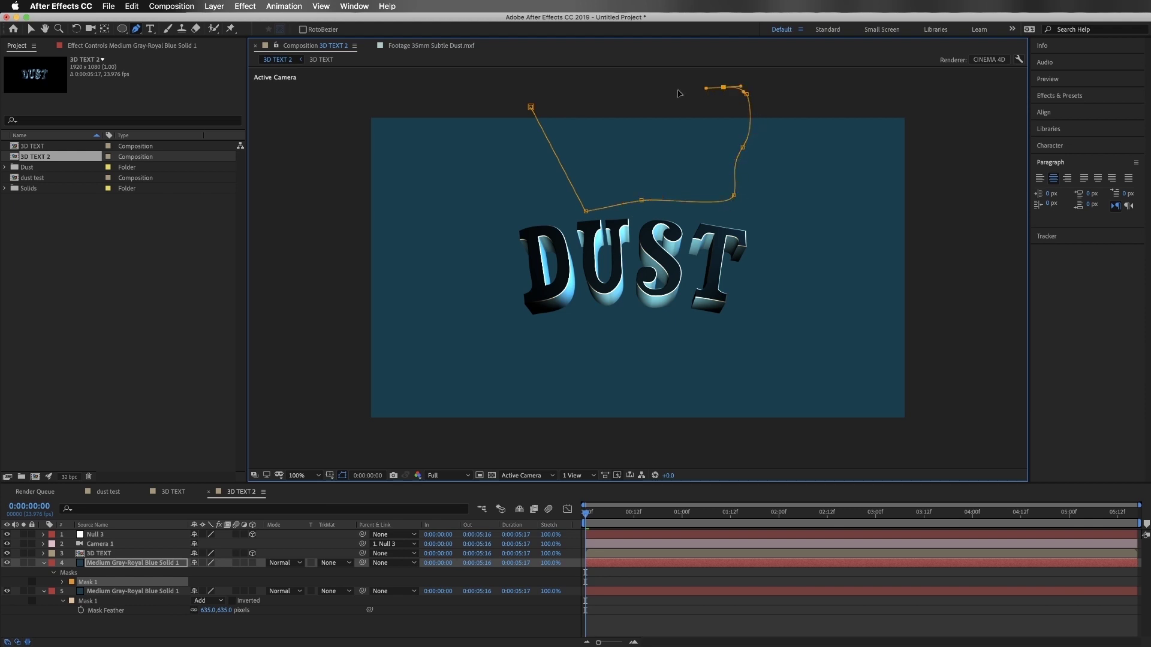
pyautogui.click(531, 107)
pyautogui.press('f')
pyautogui.moveTo(206, 582); pyautogui.dragTo(228, 582)
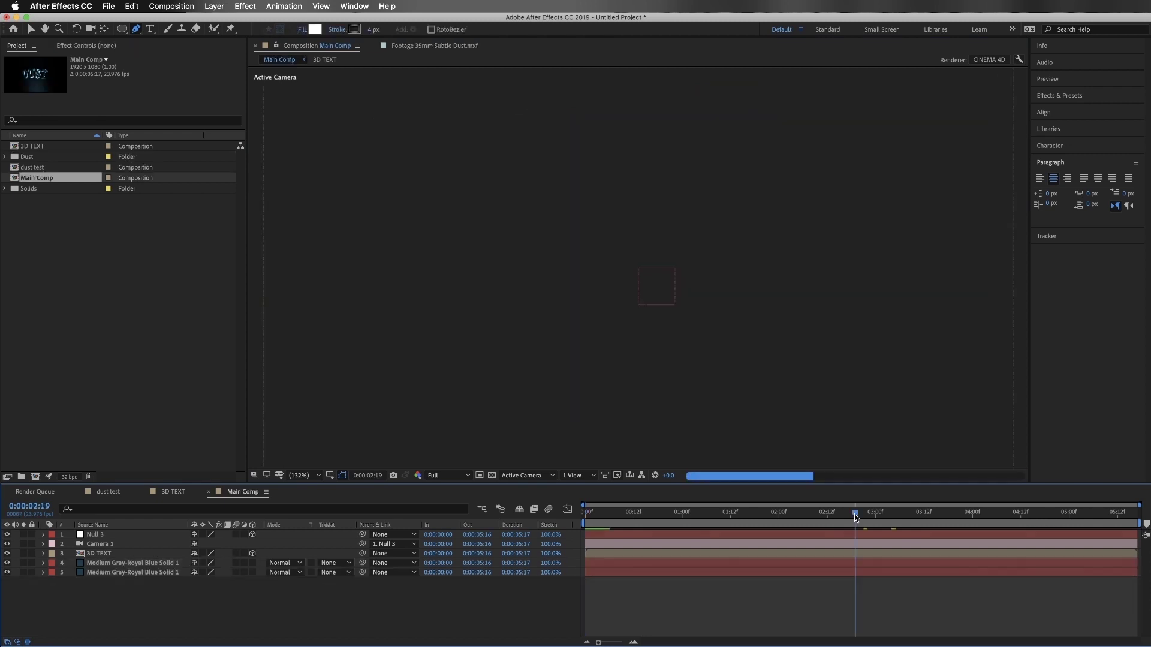
# - At 0:00:02:08, set the blending mode of both blue solids to Add
pyautogui.moveTo(855, 517); pyautogui.dragTo(810, 515)
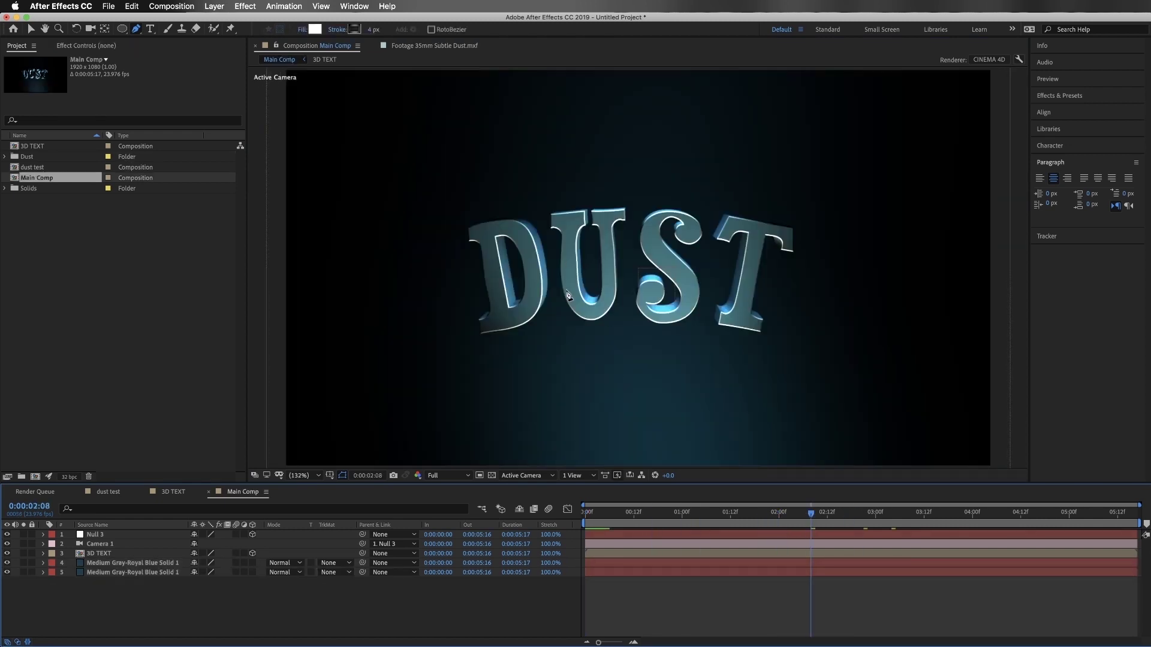
pyautogui.moveTo(111, 621); pyautogui.dragTo(153, 563)
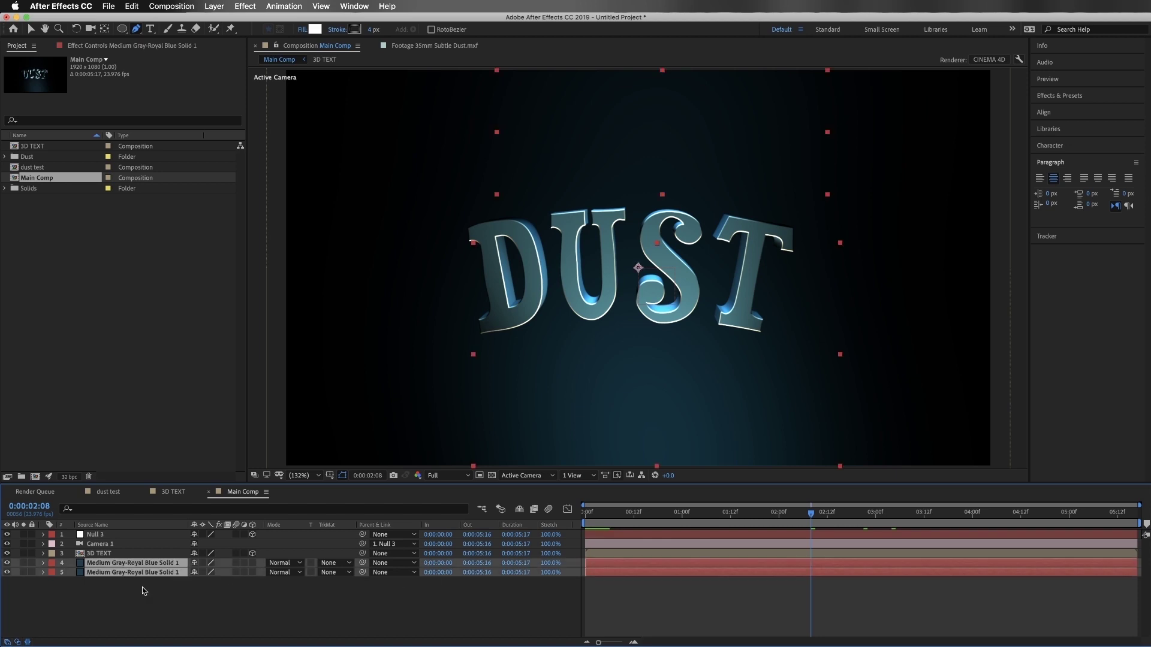
pyautogui.click(276, 564)
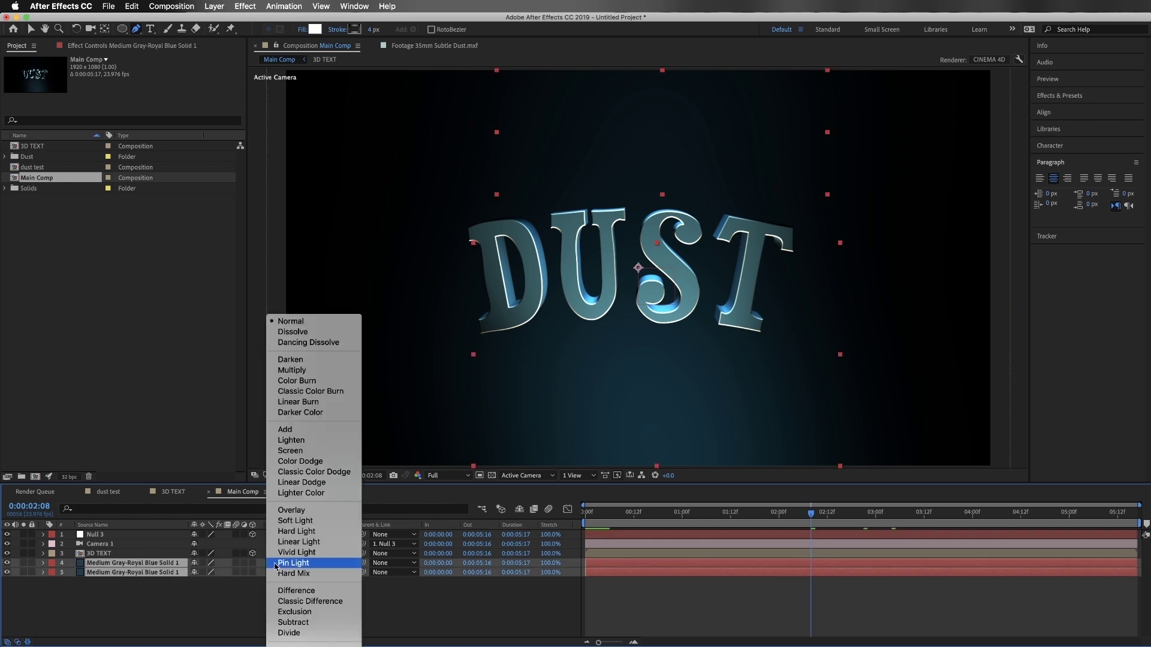
pyautogui.click(285, 429)
# - Create a magenta solid and place it at the bottom of the Main Comp layer stack
pyautogui.rightClick(135, 607)
pyautogui.moveTo(156, 614)
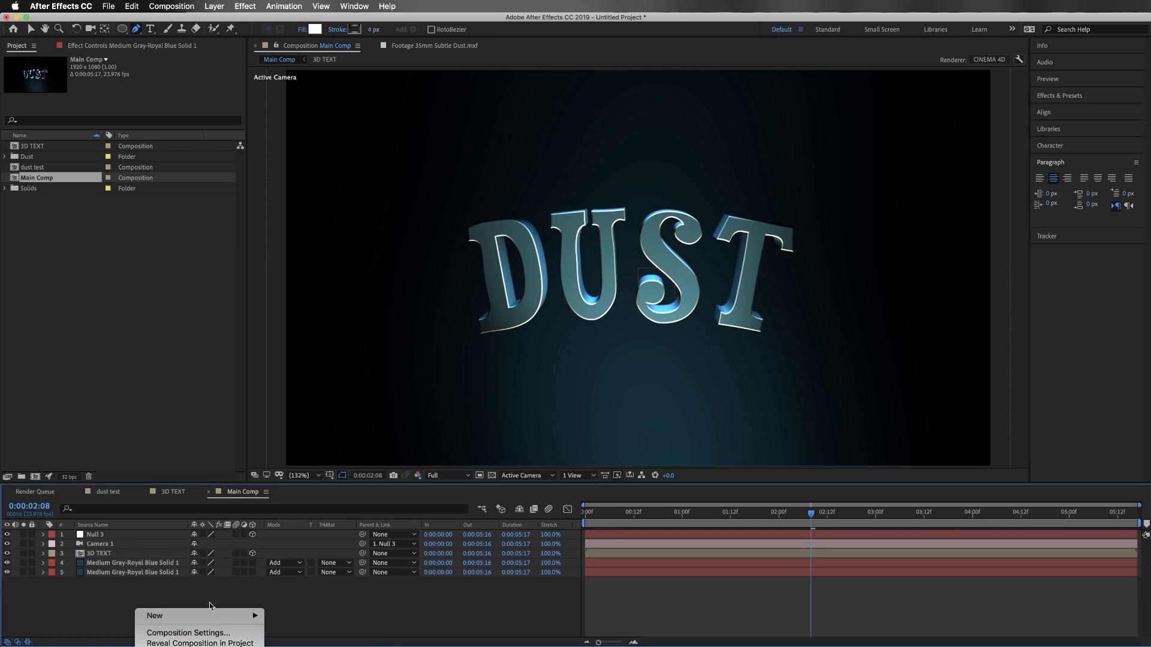
pyautogui.click(287, 643)
pyautogui.press('Return')
pyautogui.moveTo(114, 535); pyautogui.dragTo(116, 613)
# - Apply the Fractal Noise effect to the magenta solid
pyautogui.click(246, 6)
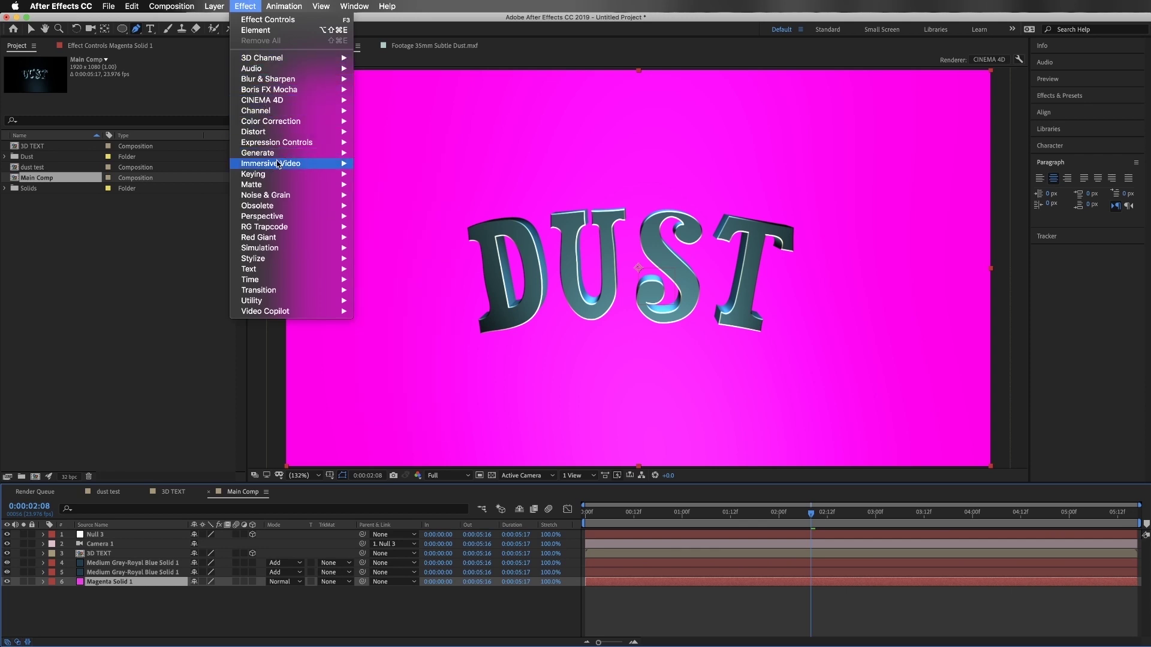
pyautogui.moveTo(277, 196)
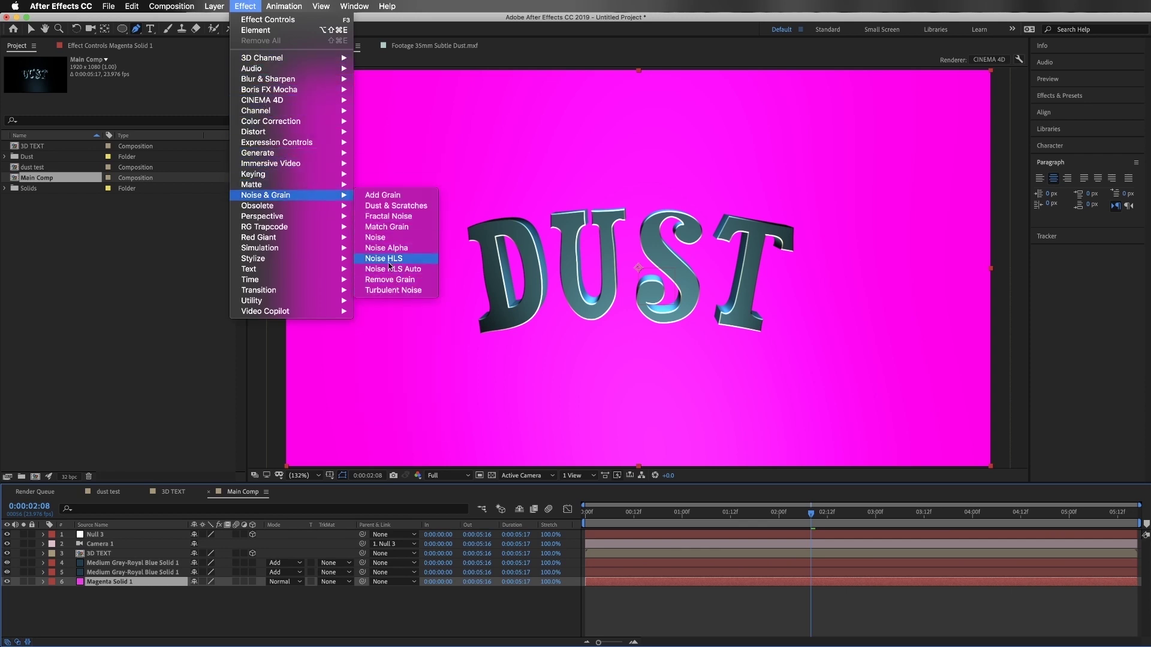
pyautogui.click(386, 216)
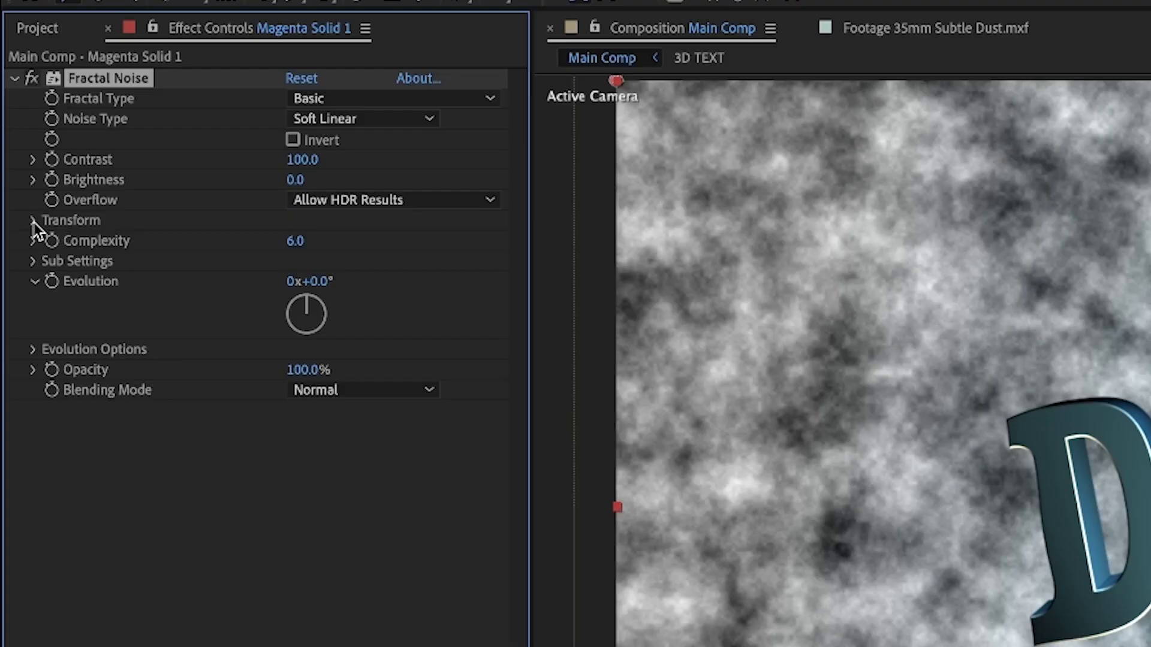
# - Disable Uniform Scaling in the Fractal Noise transform and stretch the noise vertically with a Scale Height of 1595
pyautogui.click(33, 220)
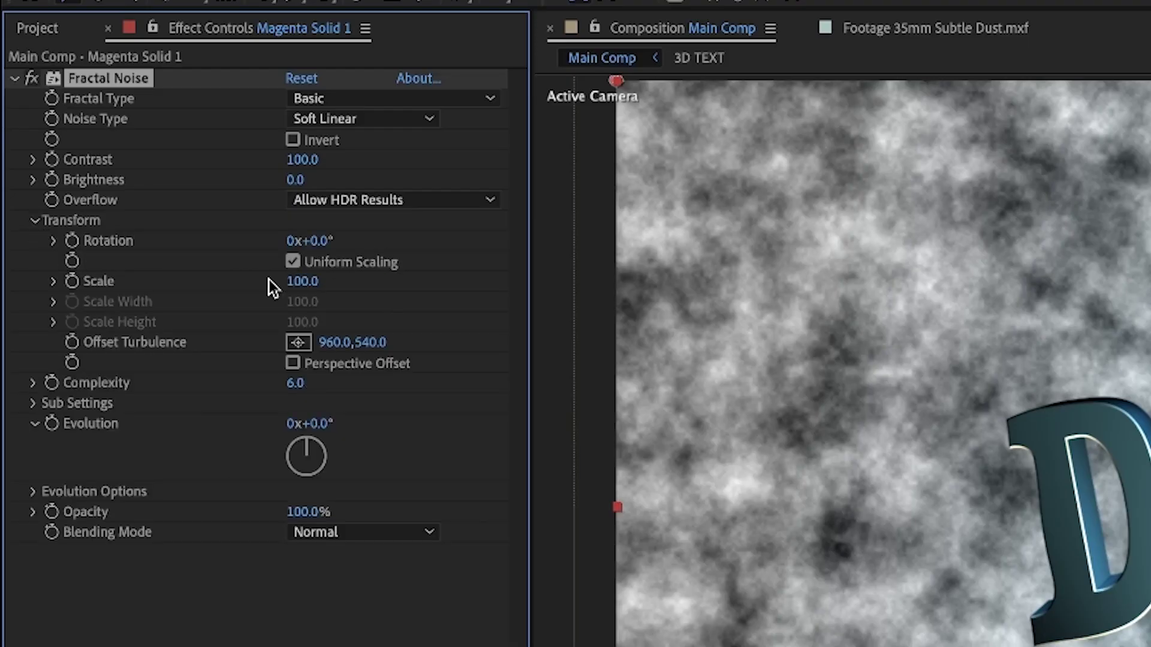
pyautogui.click(292, 262)
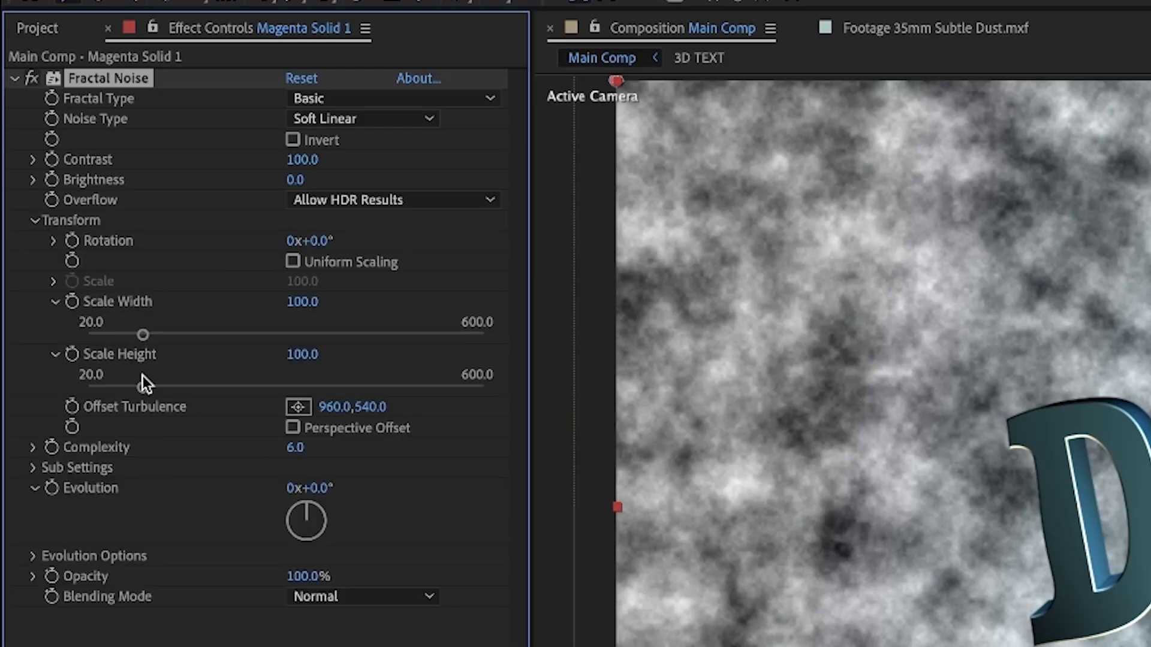
pyautogui.moveTo(143, 388); pyautogui.dragTo(524, 398)
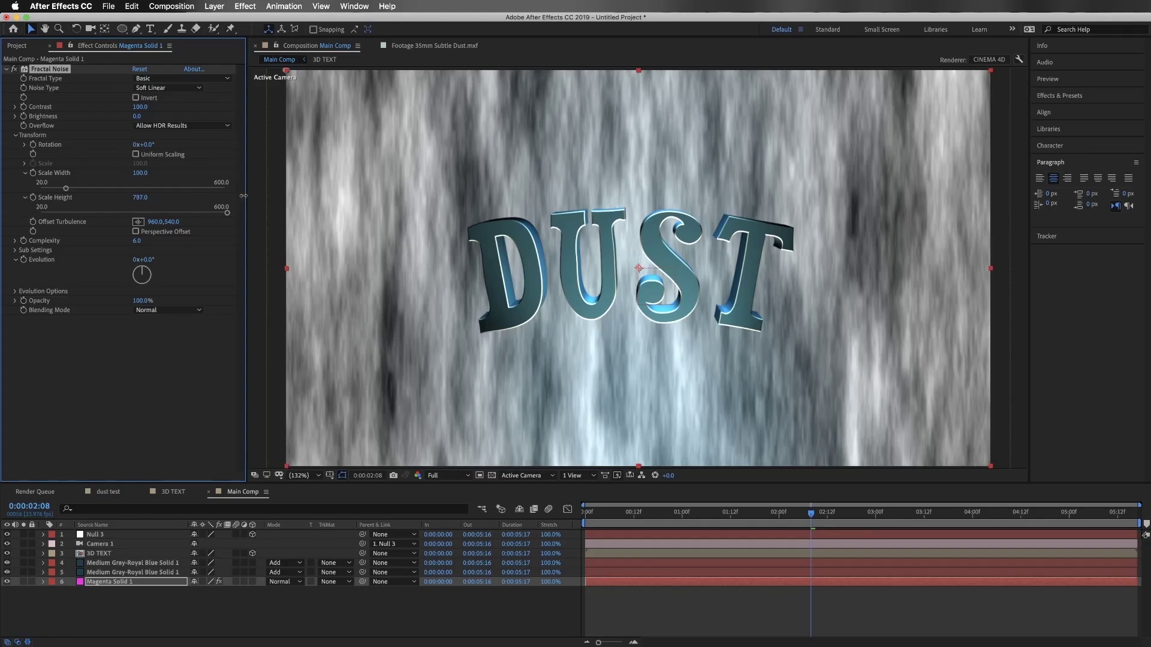
pyautogui.moveTo(303, 353); pyautogui.dragTo(724, 354)
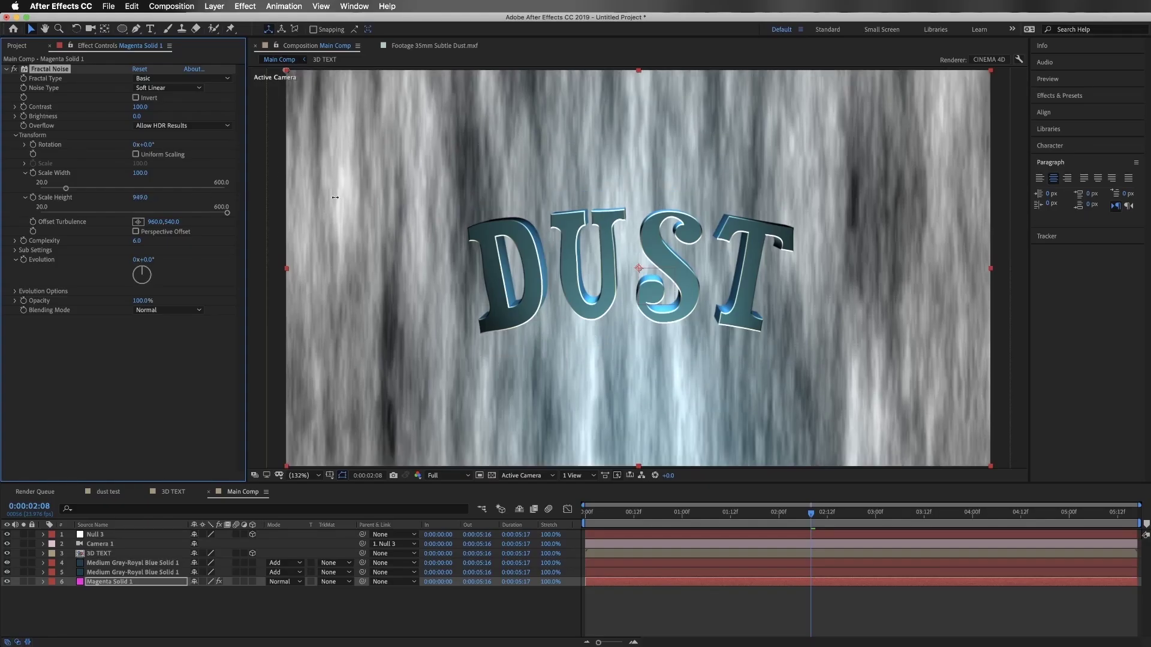
pyautogui.moveTo(393, 203); pyautogui.dragTo(644, 281)
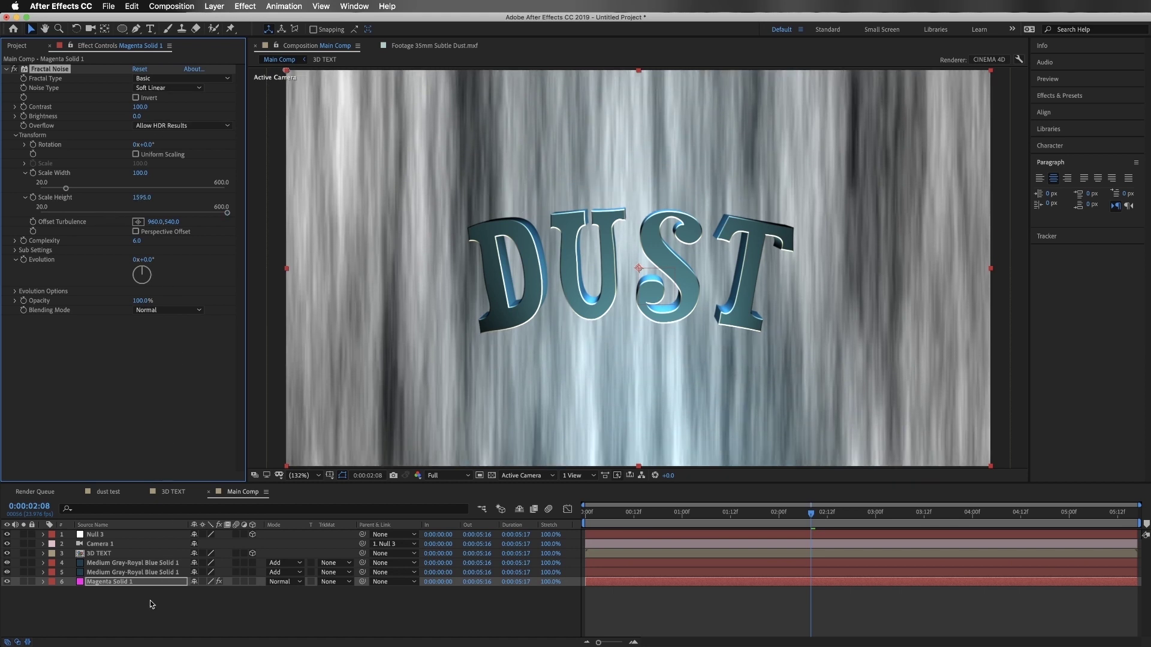
# - Lower the magenta solid's opacity to about 3%
pyautogui.click(124, 583)
pyautogui.press('t')
pyautogui.moveTo(204, 594); pyautogui.dragTo(142, 594)
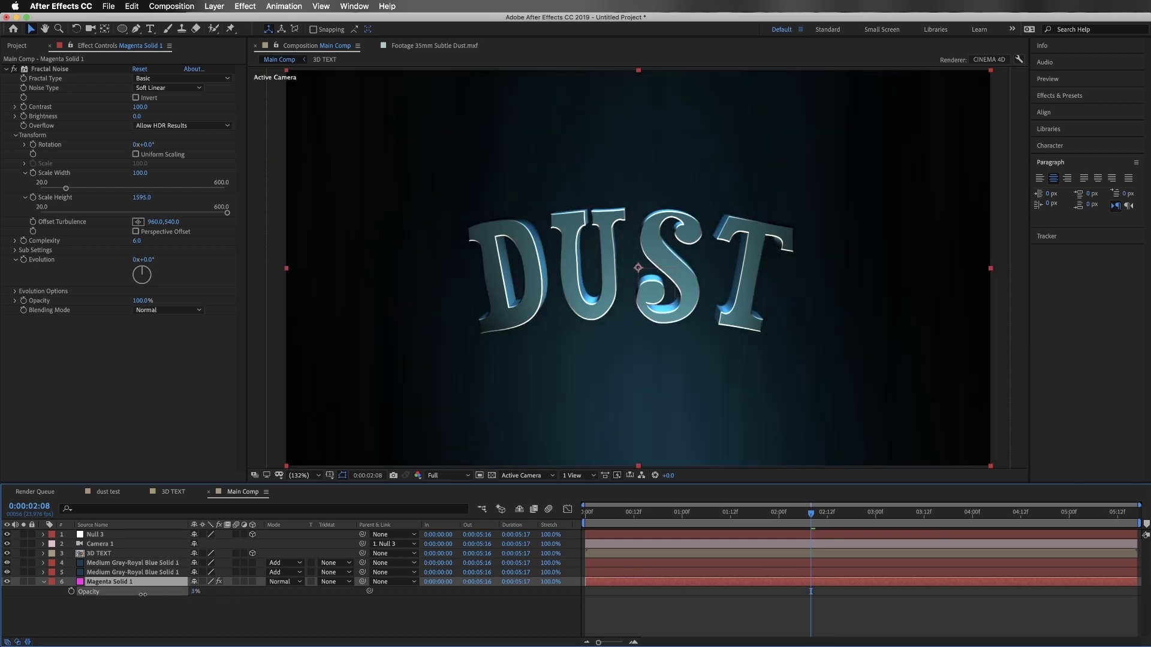
pyautogui.click(113, 617)
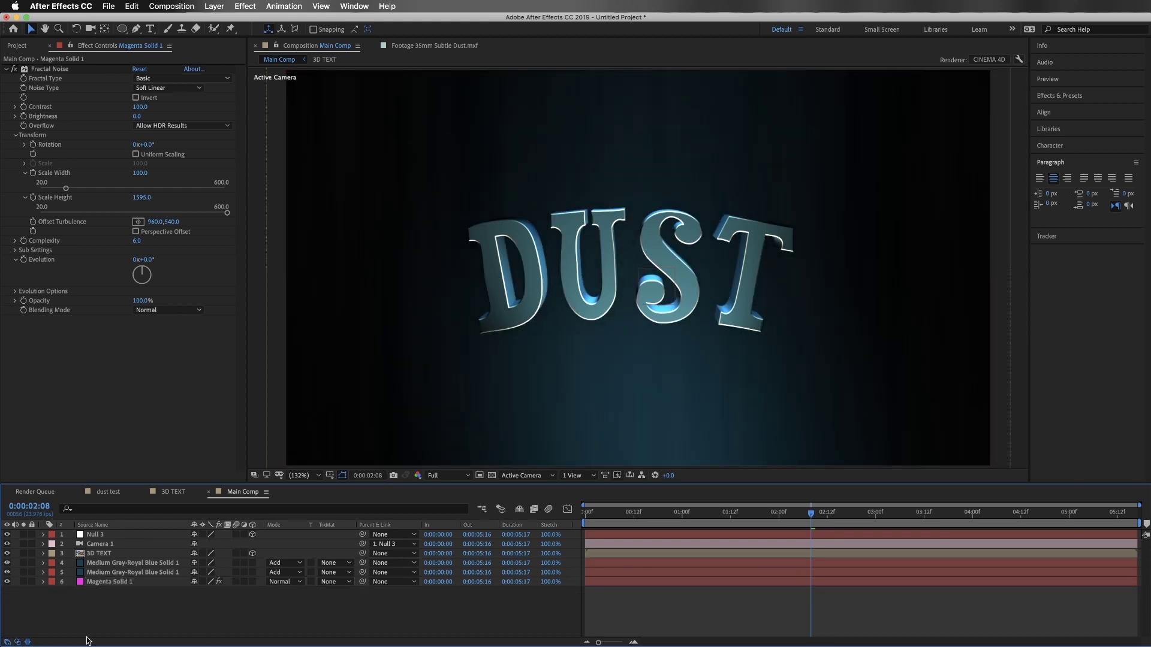
# - Draw a closed Pen mask on the magenta solid, arching across the DUST text and widening below the bottom of the frame
pyautogui.click(109, 582)
pyautogui.press(',')
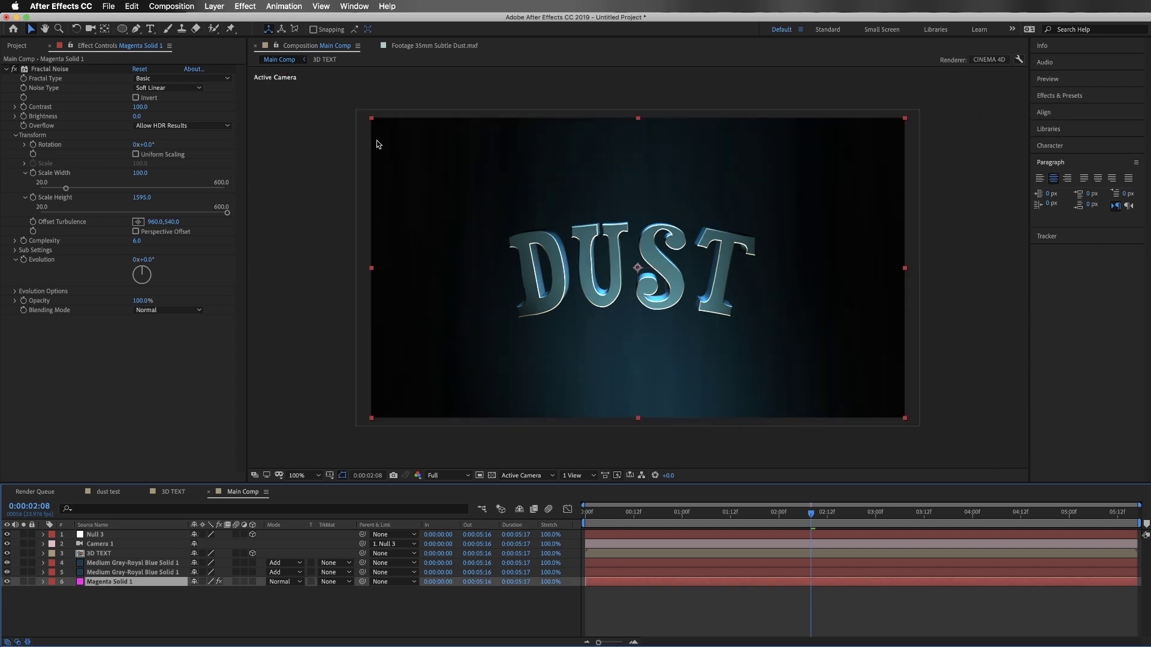
pyautogui.click(136, 28)
pyautogui.click(427, 430)
pyautogui.click(583, 262)
pyautogui.click(633, 253)
pyautogui.moveTo(712, 264); pyautogui.dragTo(760, 292)
pyautogui.click(816, 380)
pyautogui.click(831, 434)
pyautogui.moveTo(812, 446); pyautogui.dragTo(786, 445)
pyautogui.moveTo(592, 447); pyautogui.dragTo(581, 447)
pyautogui.click(427, 430)
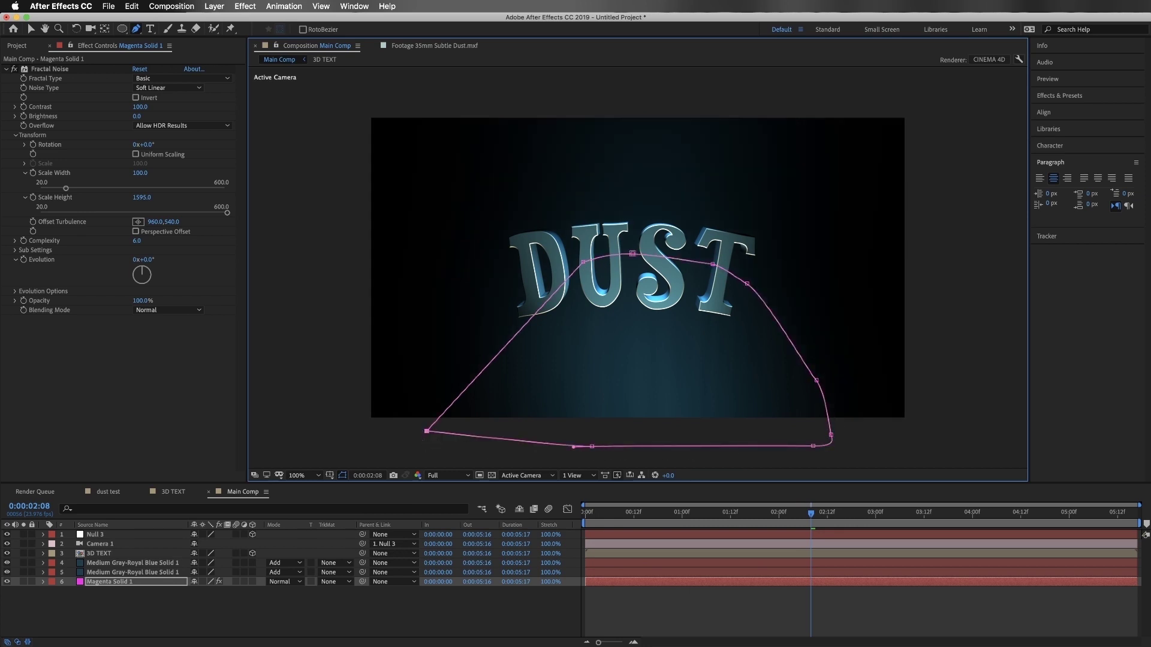
# - Feather the magenta solid's mask to 537 pixels
pyautogui.click(242, 616)
pyautogui.click(119, 582)
pyautogui.press('f')
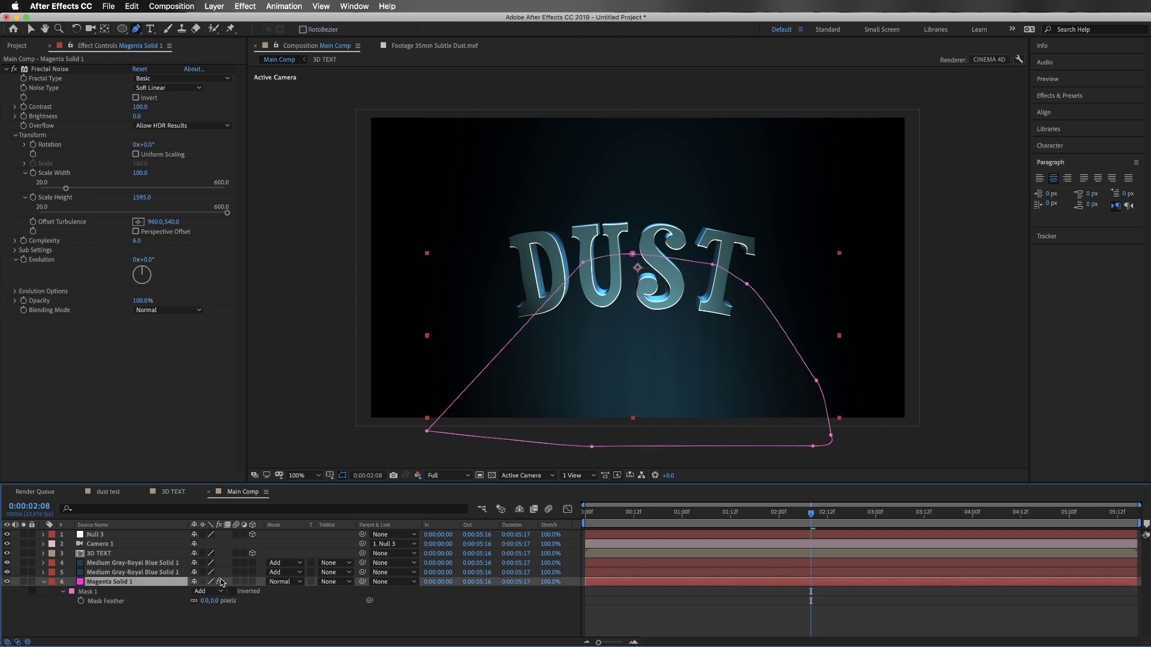
pyautogui.moveTo(215, 602); pyautogui.dragTo(651, 580)
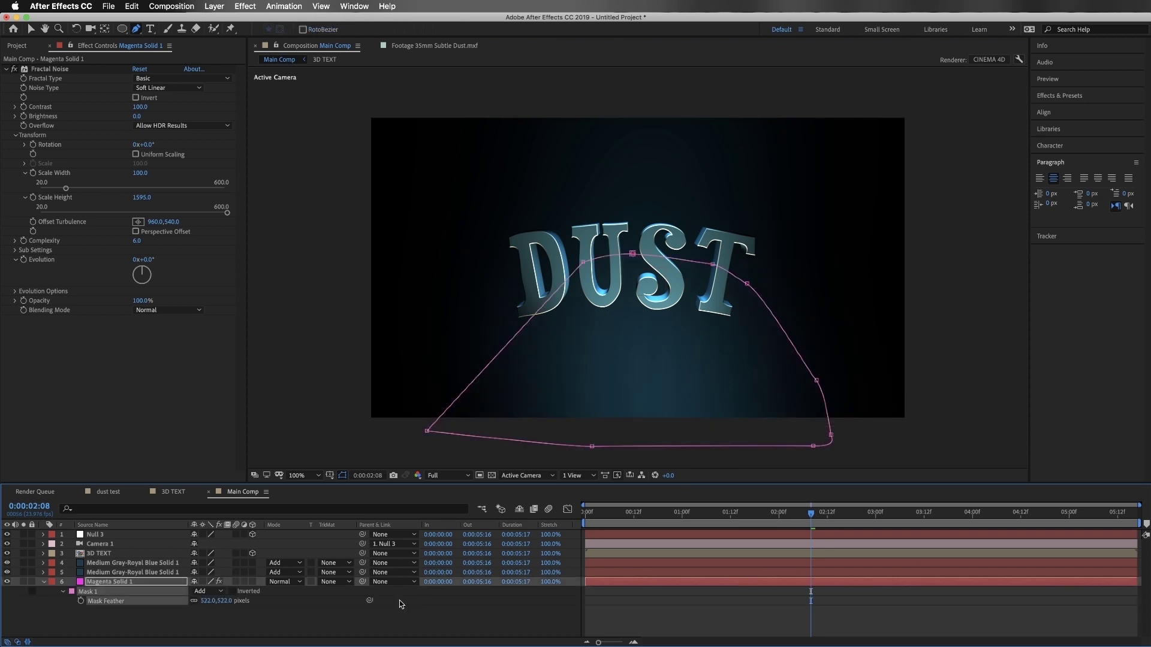
pyautogui.moveTo(229, 609); pyautogui.dragTo(233, 609)
pyautogui.click(244, 631)
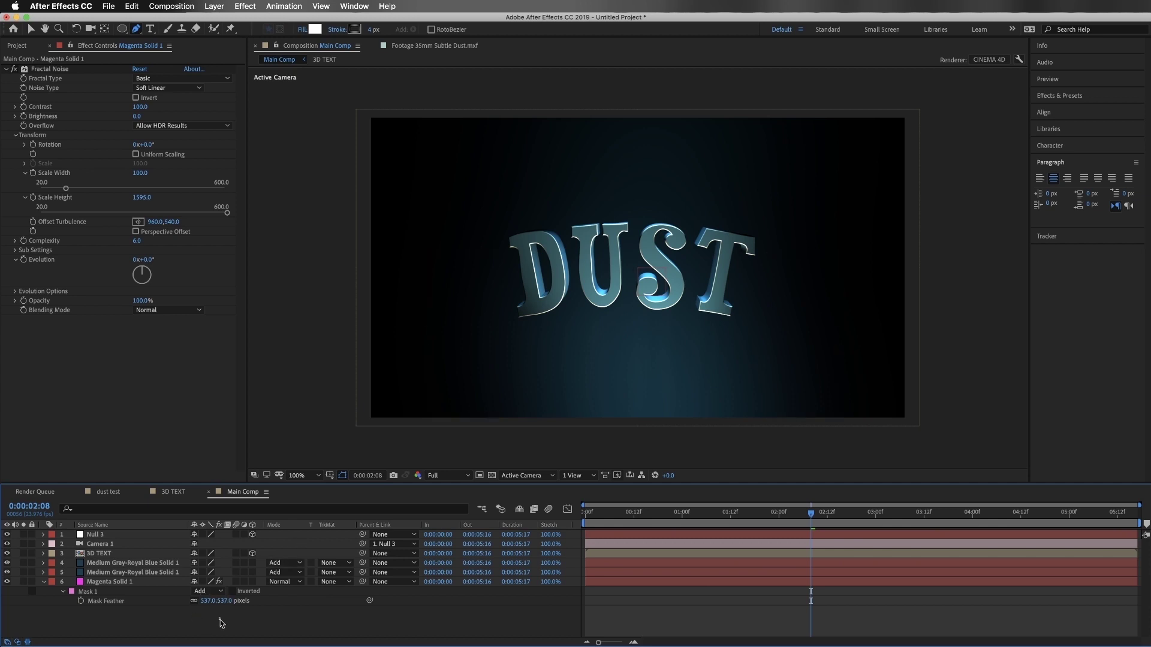
# - Turn the magenta solid into a 3D layer
pyautogui.click(117, 587)
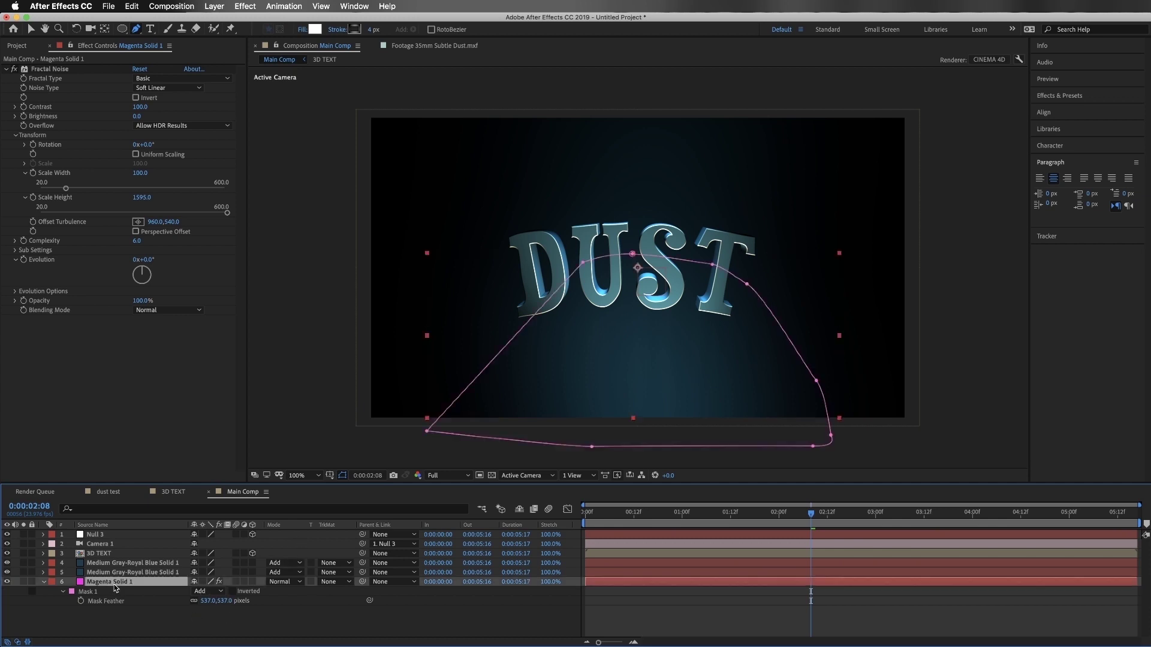
pyautogui.click(252, 582)
pyautogui.click(267, 624)
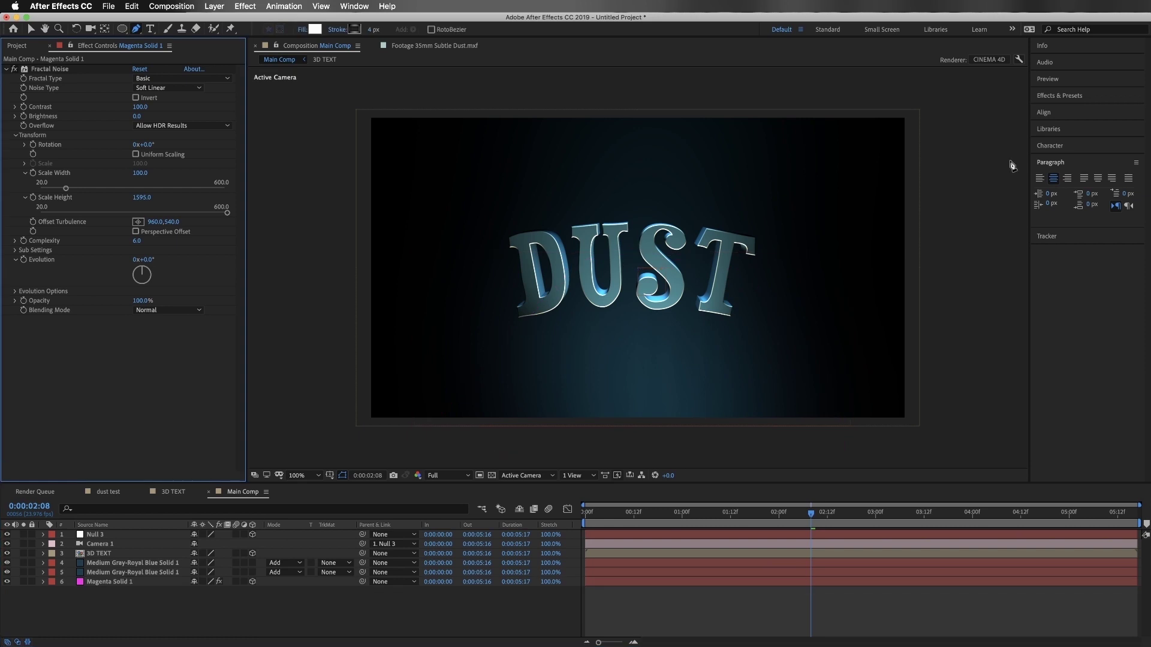
# - Animate the Fractal Noise Evolution with the expression time*40 and collapse the magenta solid's properties
pyautogui.keyDown('alt'); pyautogui.click(24, 262); pyautogui.keyUp('alt')
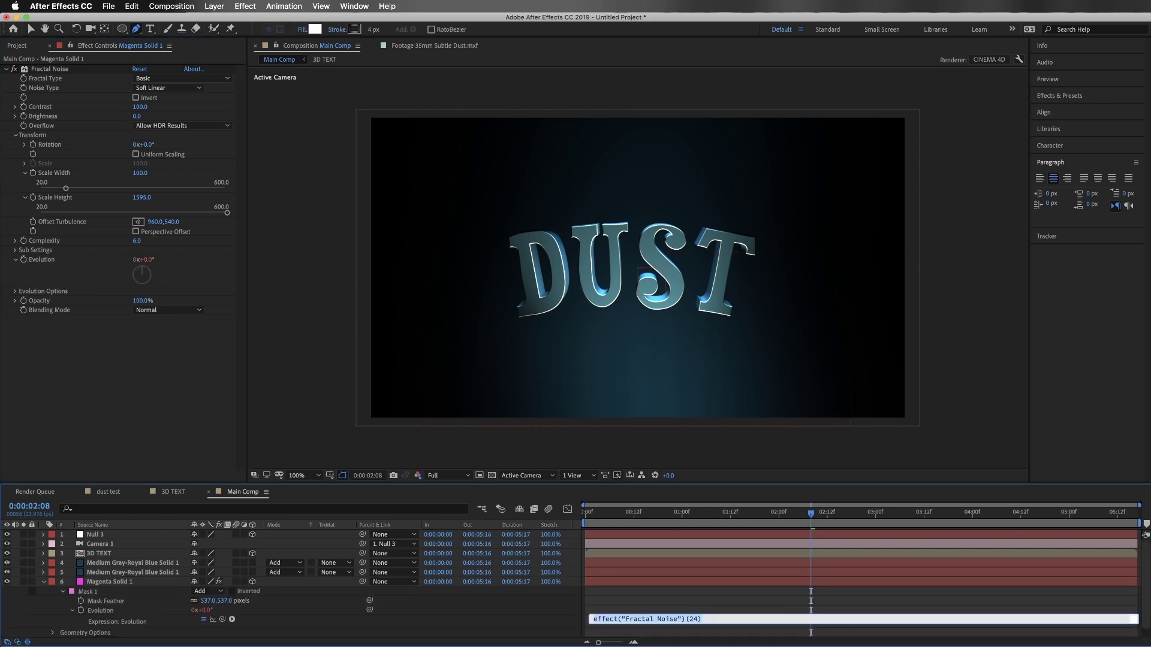
pyautogui.write('time')
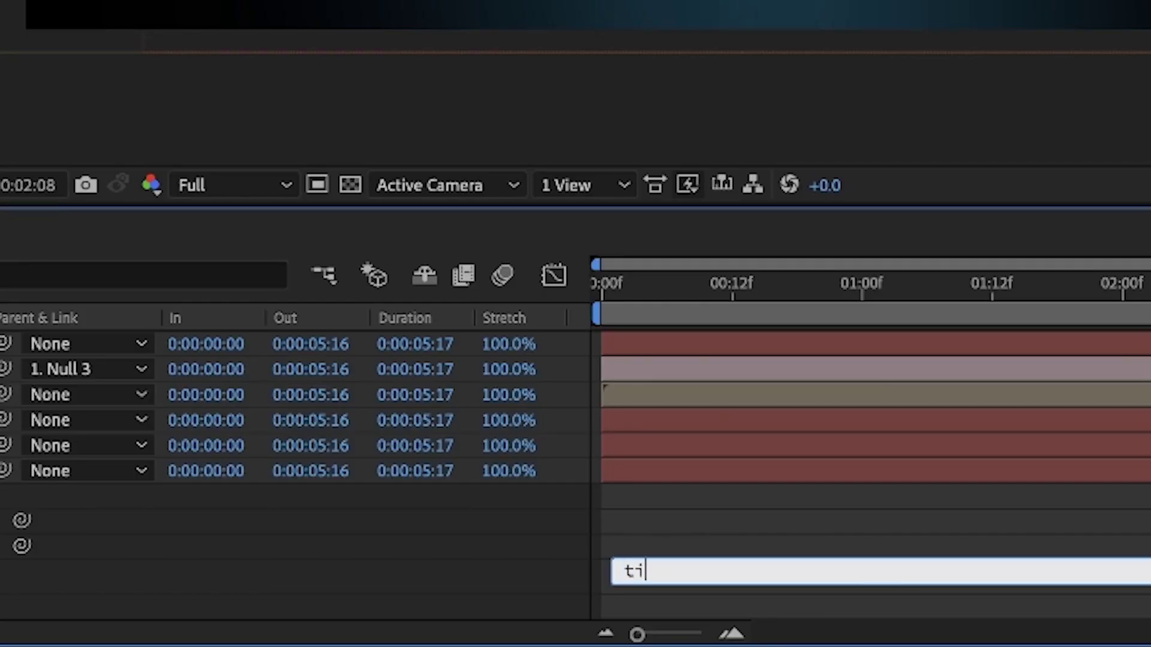
pyautogui.write('*40')
pyautogui.click(46, 588)
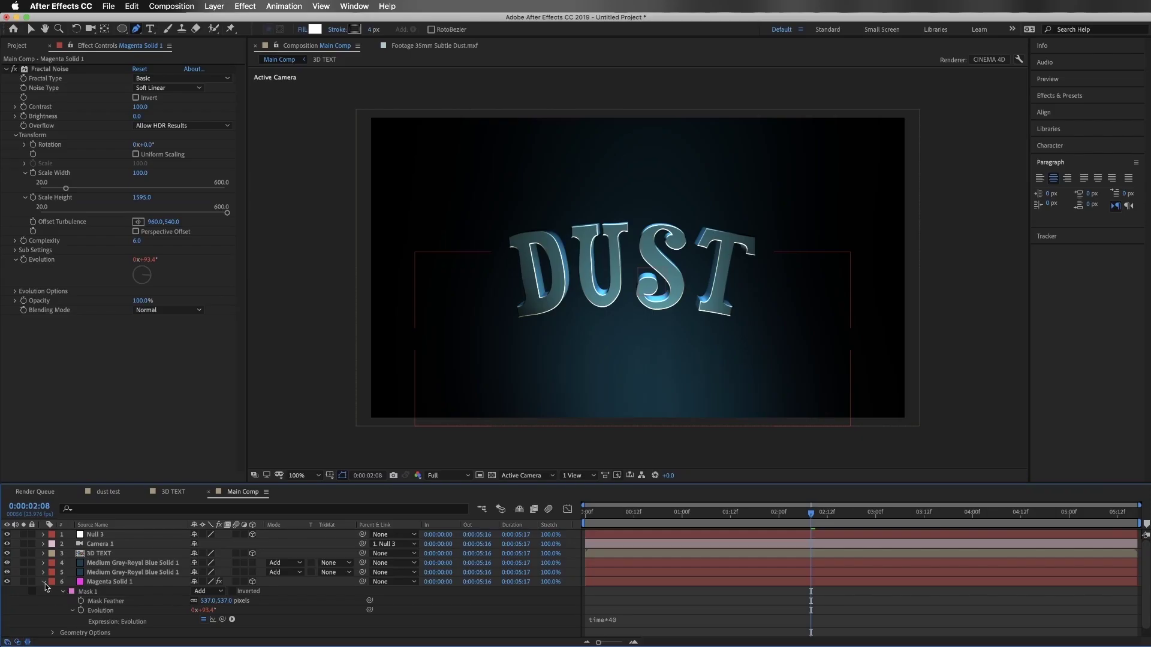
pyautogui.click(47, 587)
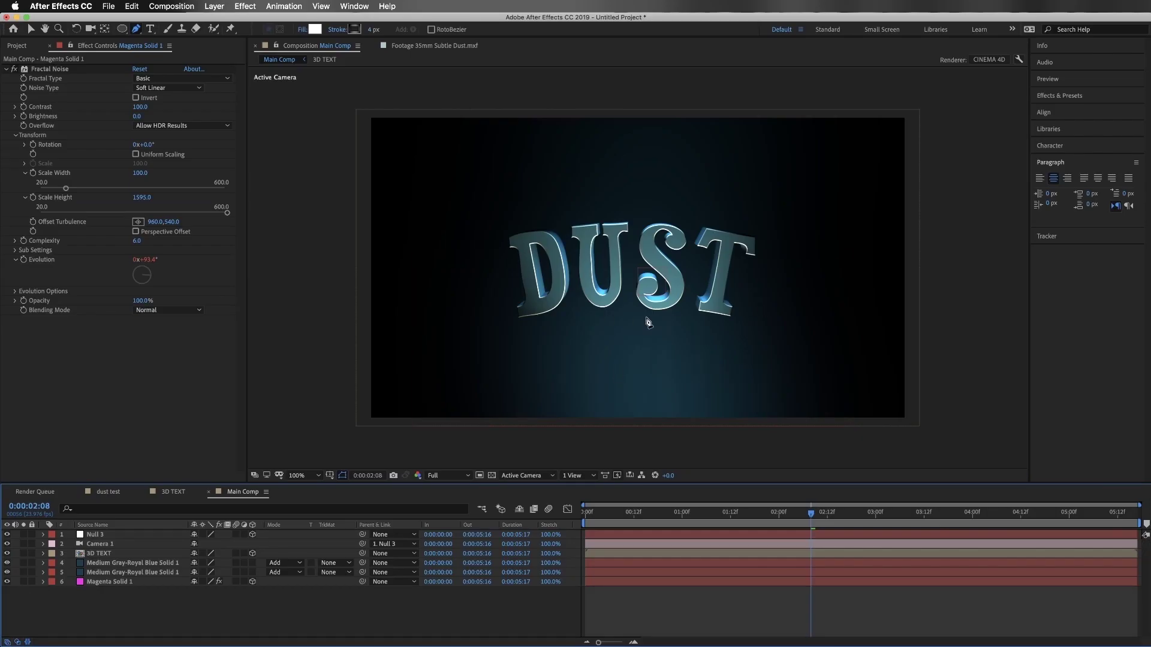
# - Preview clips from the Dust folder and add 12mm Slo Mo 12.mxf to Main Comp just above the magenta solid
pyautogui.press('super+0')
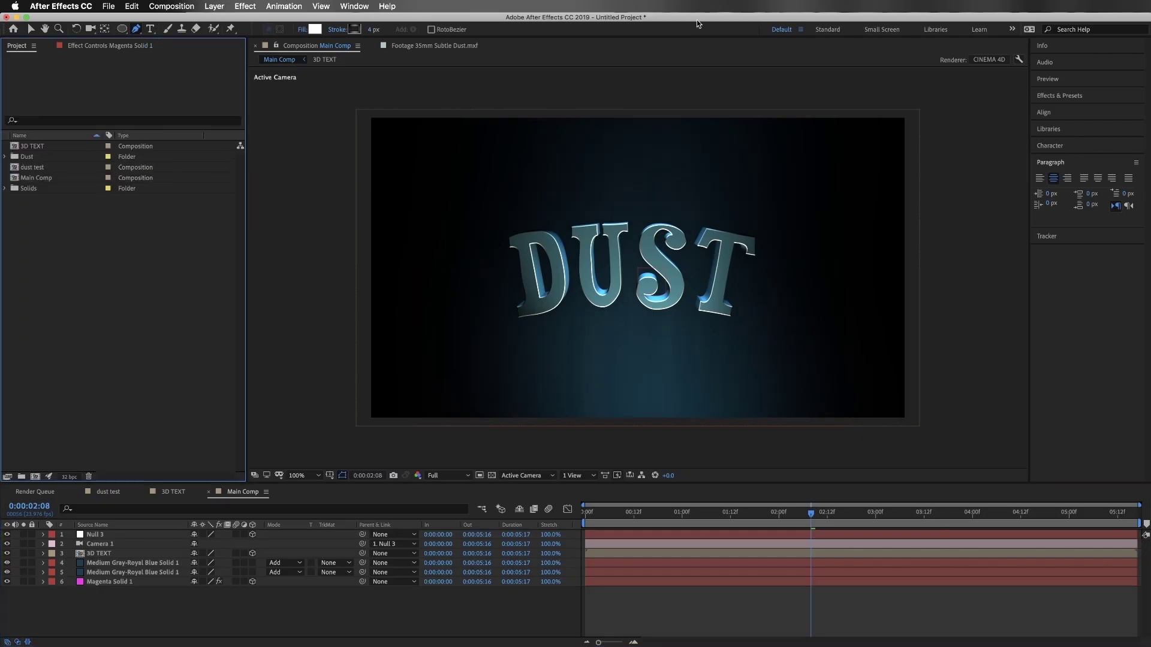
pyautogui.click(4, 157)
pyautogui.doubleClick(52, 209)
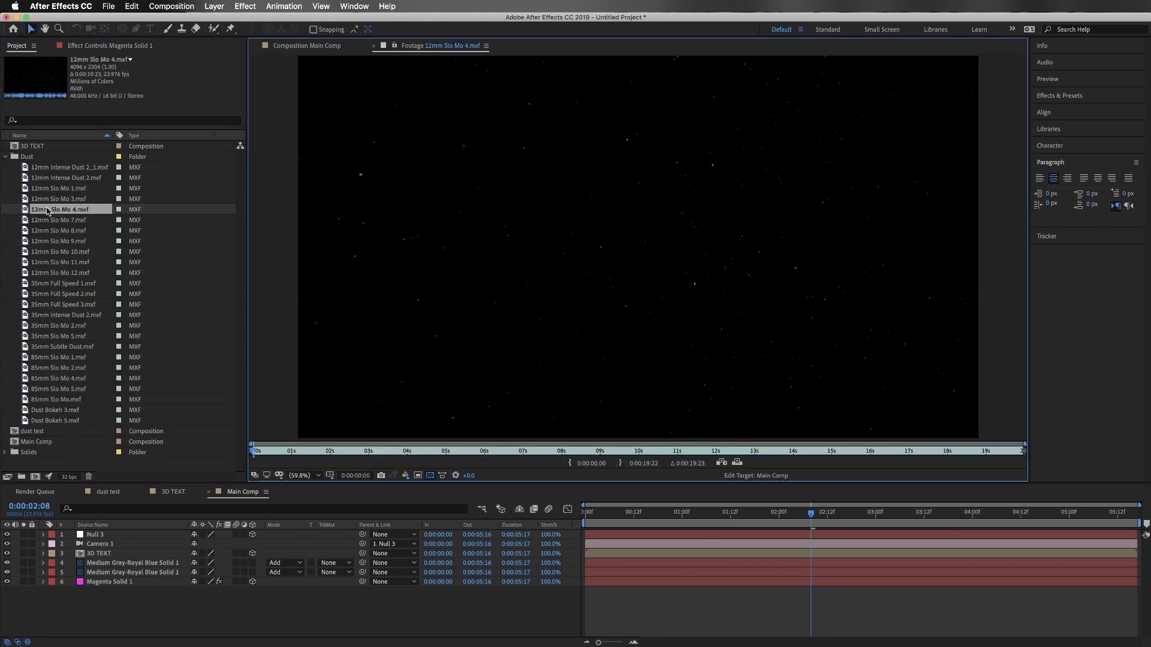
pyautogui.click(33, 262)
pyautogui.doubleClick(35, 273)
pyautogui.moveTo(29, 277); pyautogui.dragTo(111, 578)
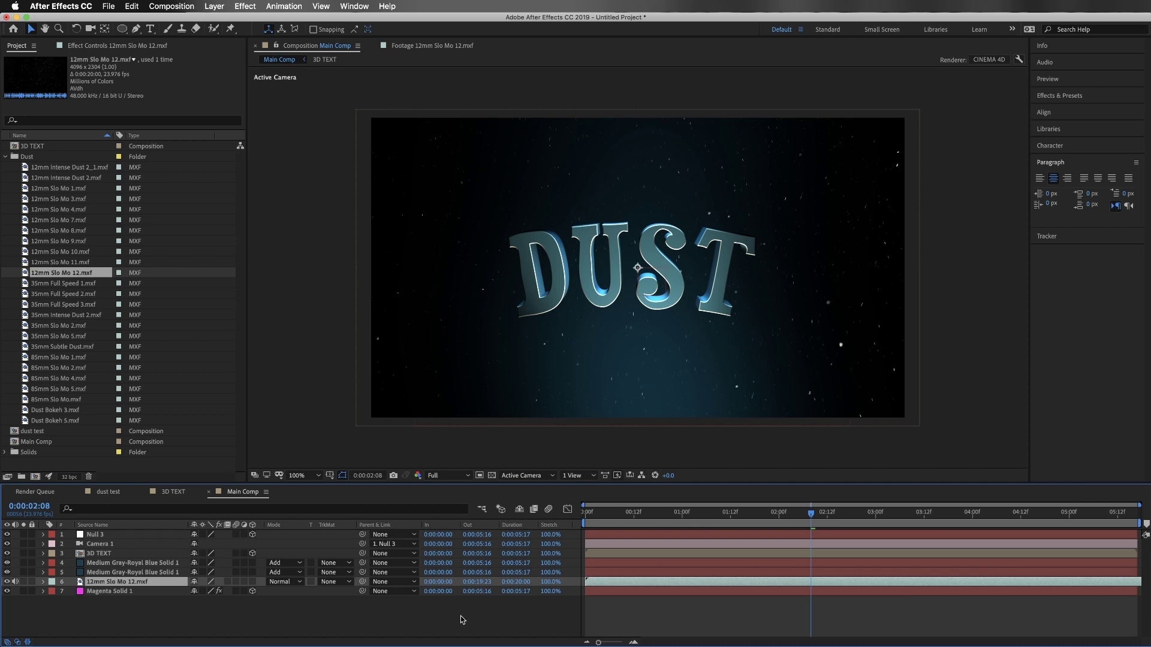
# - Scale the 12mm Slo Mo 12.mxf layer to 45%
pyautogui.press('s')
pyautogui.click(206, 591)
pyautogui.write('45')
pyautogui.press('Return')
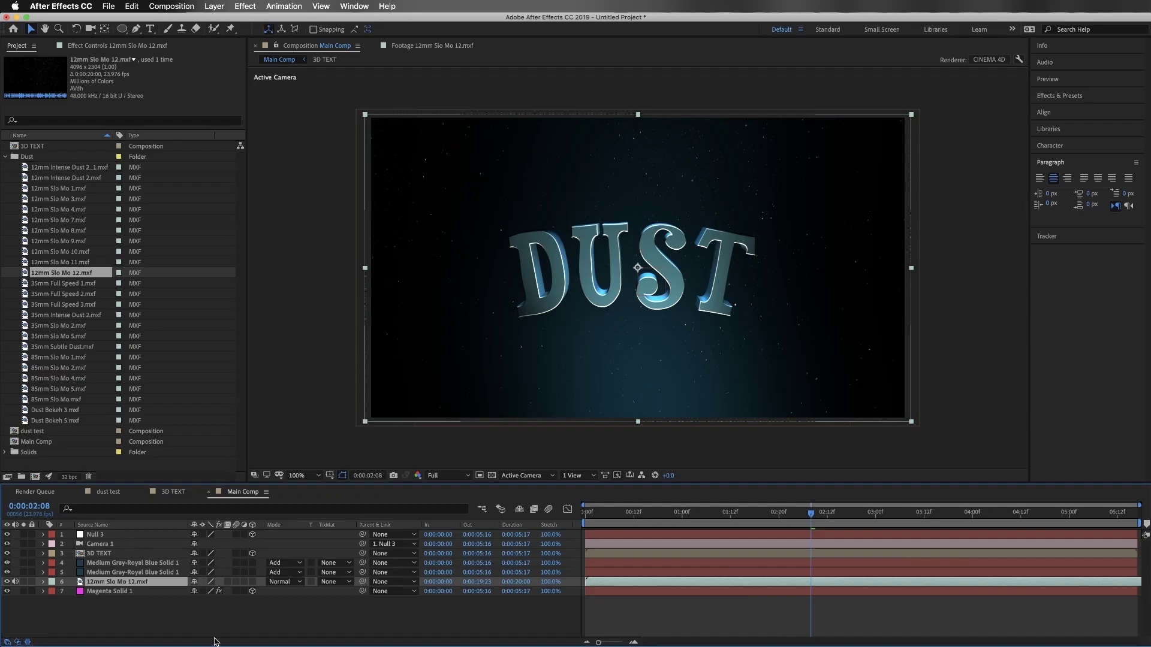
# - Set the dust clip's blending mode to Add and move it directly below the 3D TEXT layer
pyautogui.click(291, 582)
pyautogui.click(285, 430)
pyautogui.moveTo(117, 582); pyautogui.dragTo(137, 563)
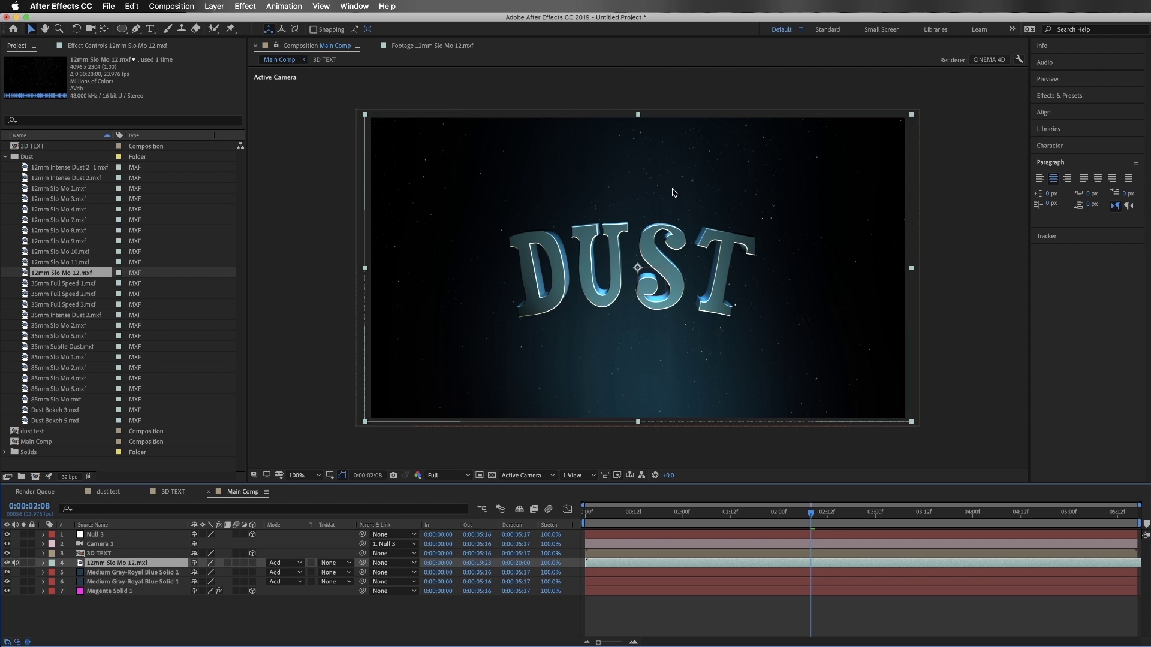
# - Make the dust clip a 3D layer and move it towards the camera to about -61 in Z
pyautogui.click(118, 565)
pyautogui.click(252, 563)
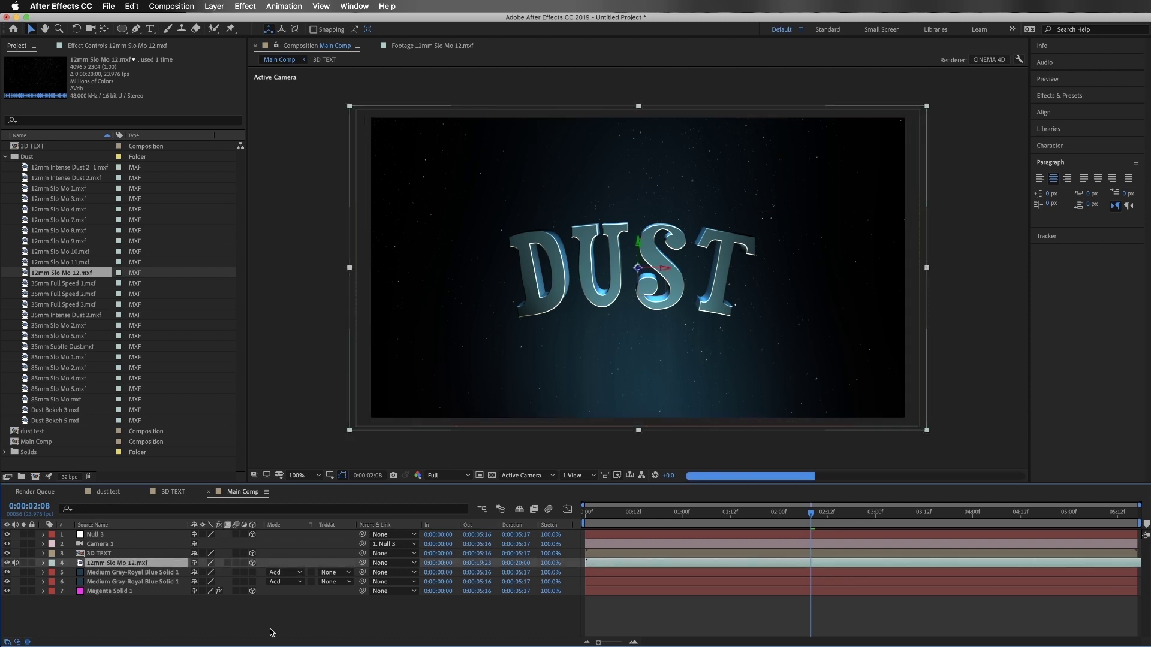
pyautogui.click(155, 626)
pyautogui.click(129, 563)
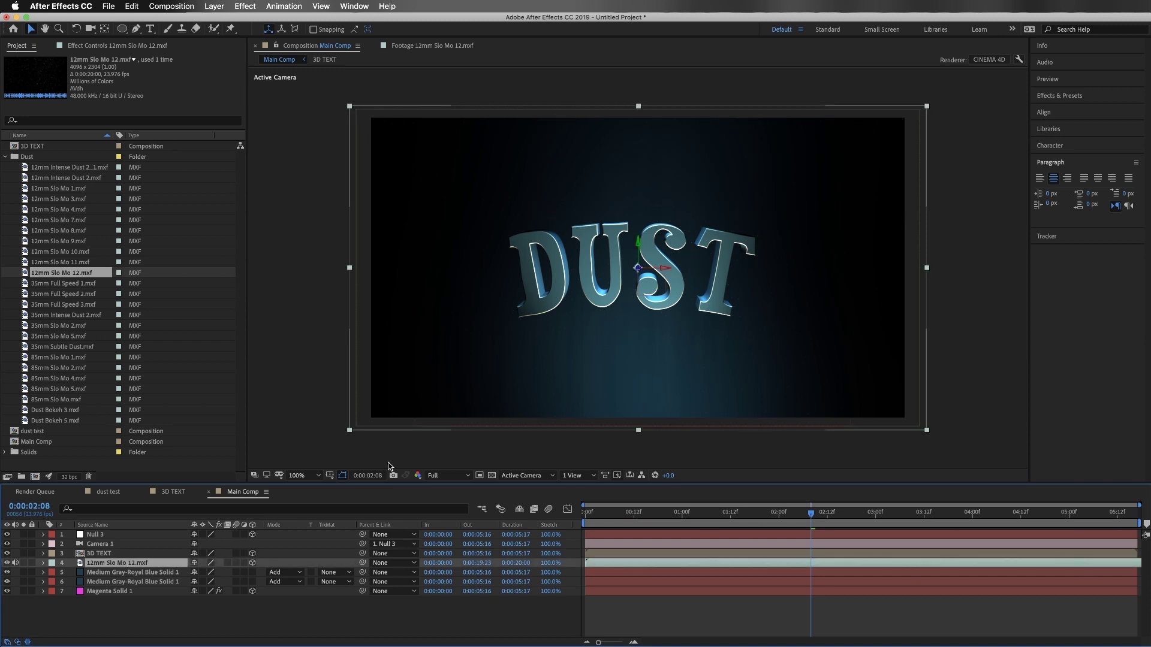
pyautogui.press('p')
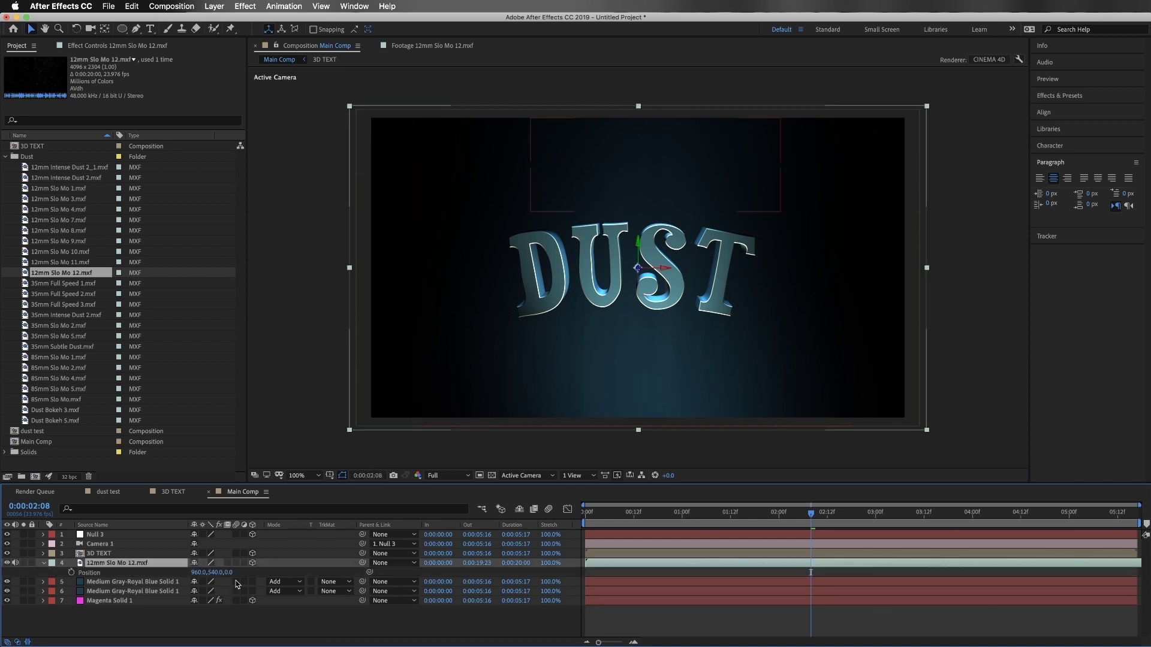
pyautogui.moveTo(211, 572); pyautogui.dragTo(200, 572)
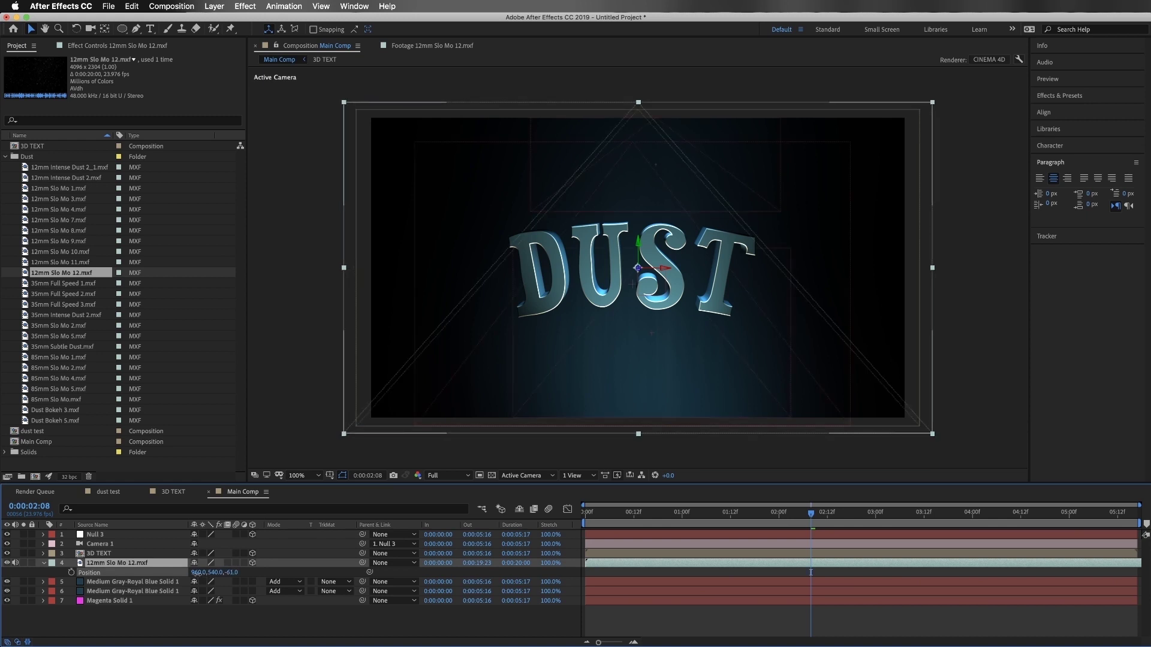
# - Reveal the positions of the 3D TEXT and dust layers, setting their Z values to -91 and -49 respectively
pyautogui.click(121, 554)
pyautogui.keyDown('shift'); pyautogui.click(120, 564); pyautogui.keyUp('shift')
pyautogui.press('p')
pyautogui.click(109, 634)
# - Change Main Comp's 3D renderer from CINEMA 4D to Classic 3D
pyautogui.click(172, 6)
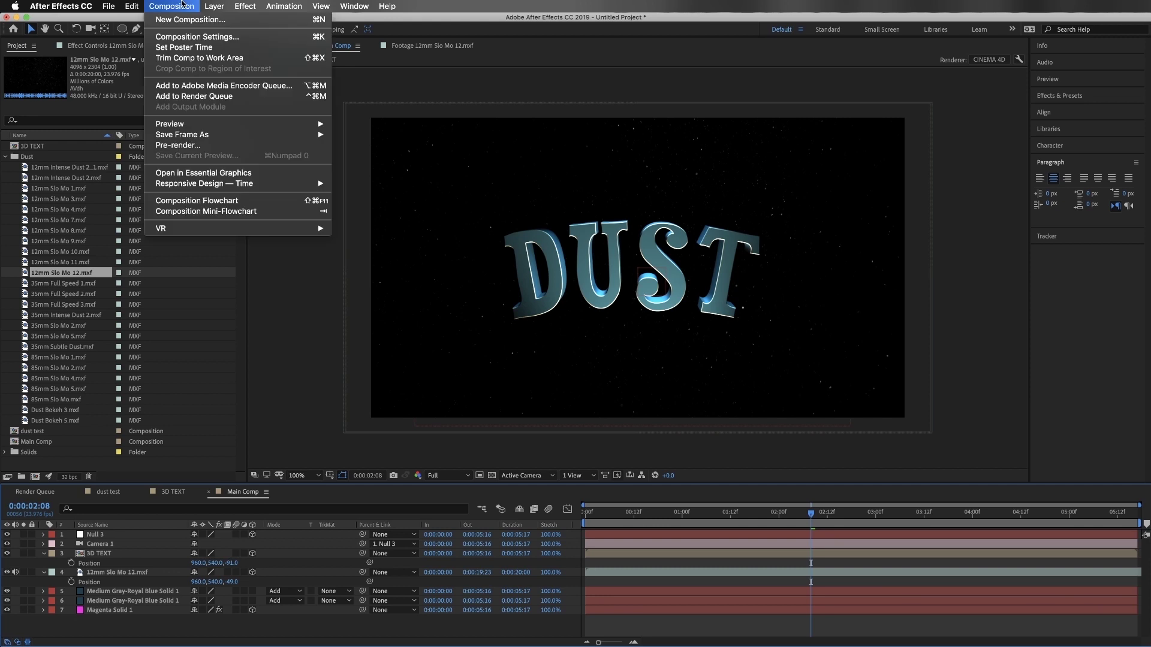
pyautogui.click(173, 38)
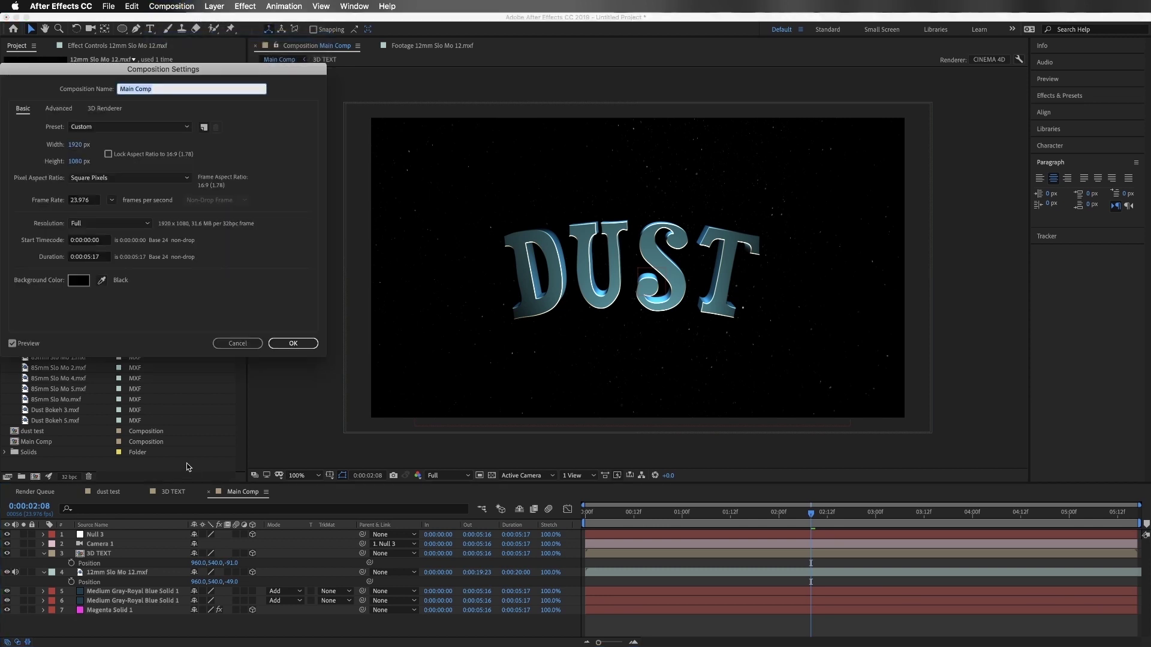
pyautogui.click(95, 110)
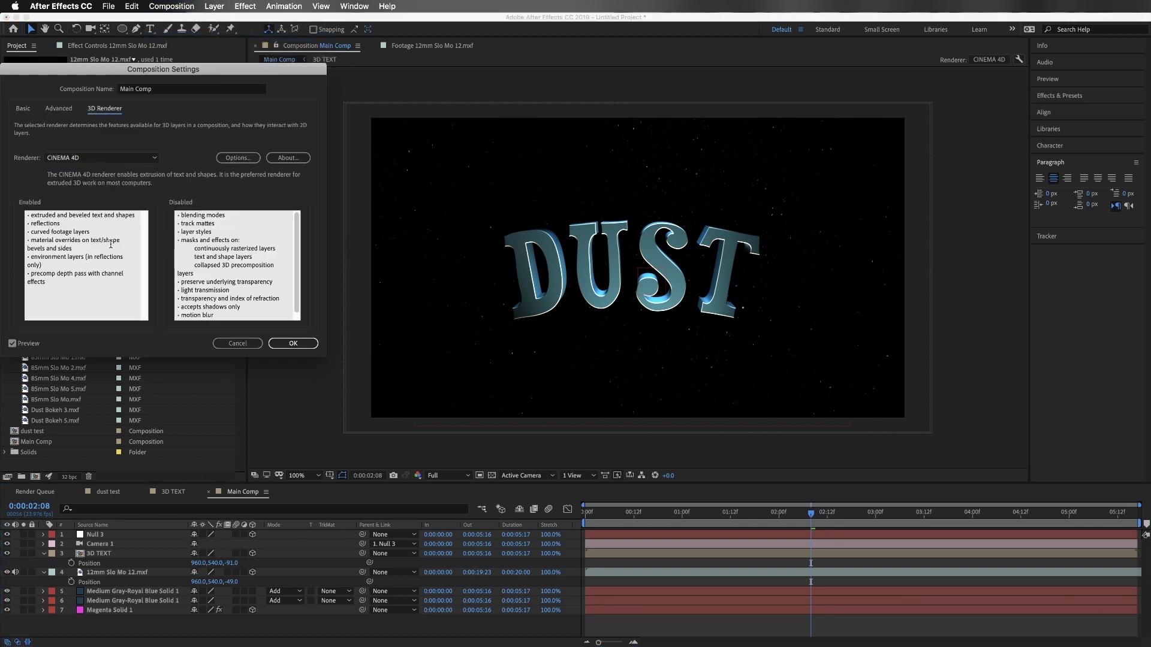
pyautogui.click(100, 158)
pyautogui.click(93, 171)
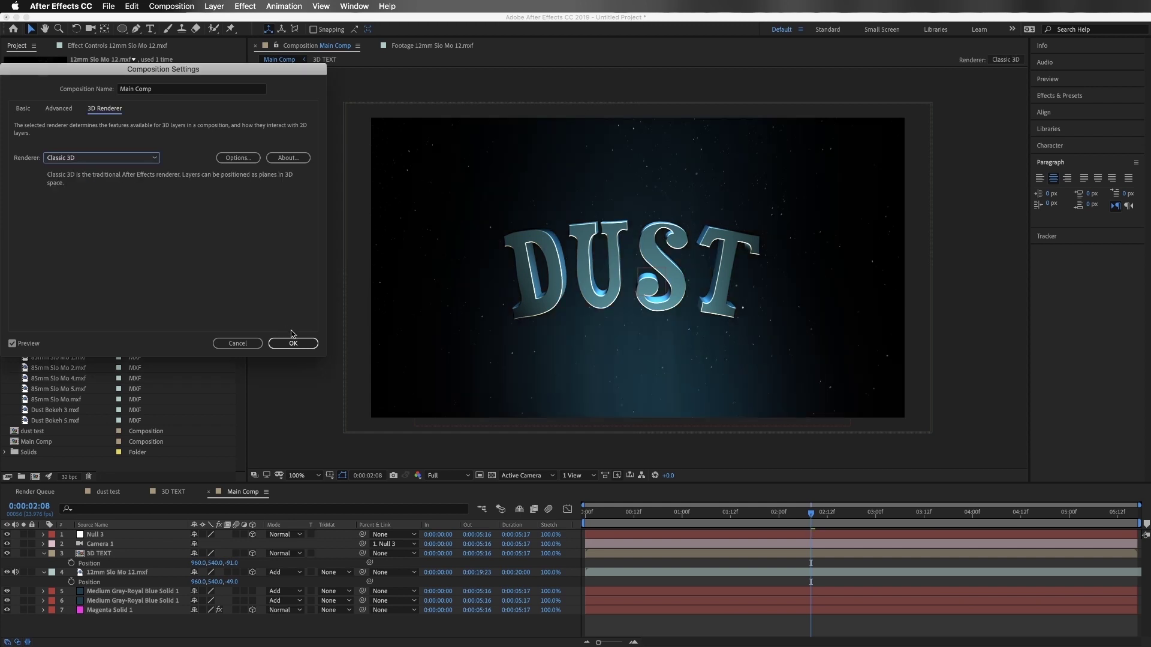
pyautogui.click(294, 343)
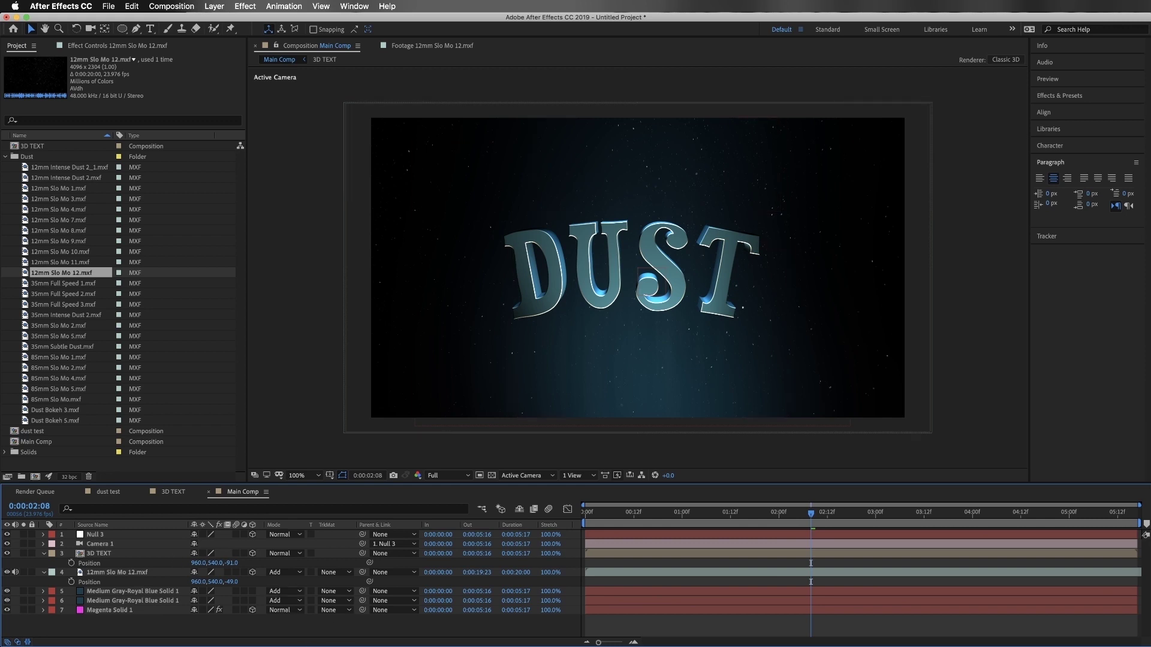
# - Draw a closed Pen mask on the 12mm Slo Mo 12.mxf layer, reaching from above the DUST text to below the frame
pyautogui.click(111, 572)
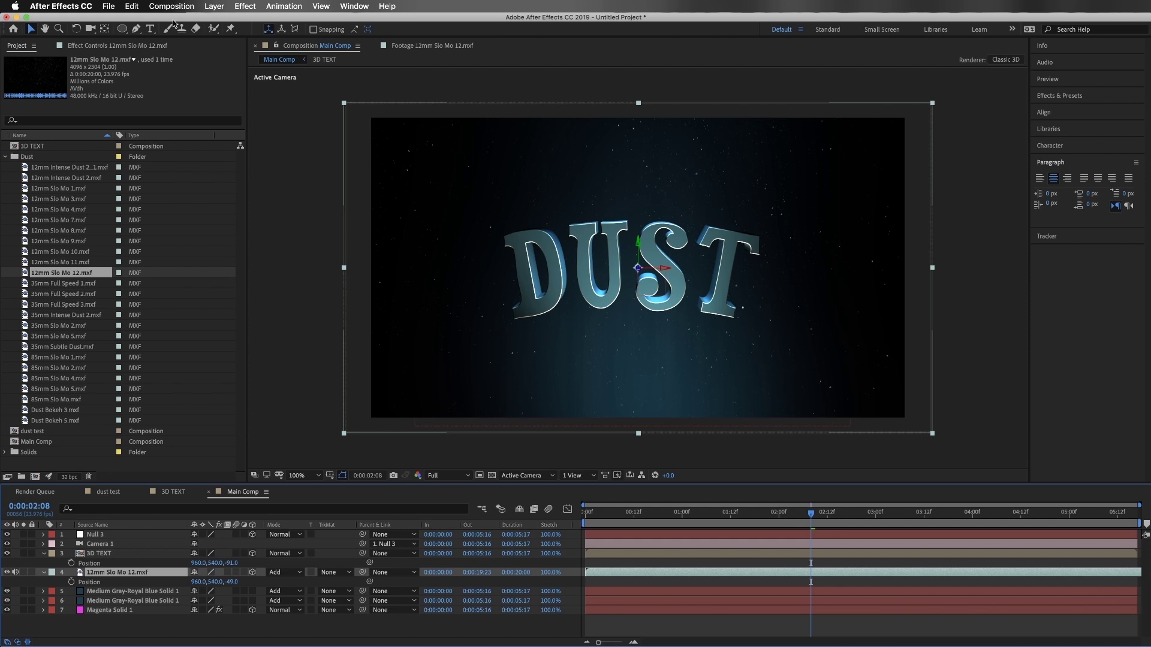
pyautogui.click(137, 29)
pyautogui.click(500, 435)
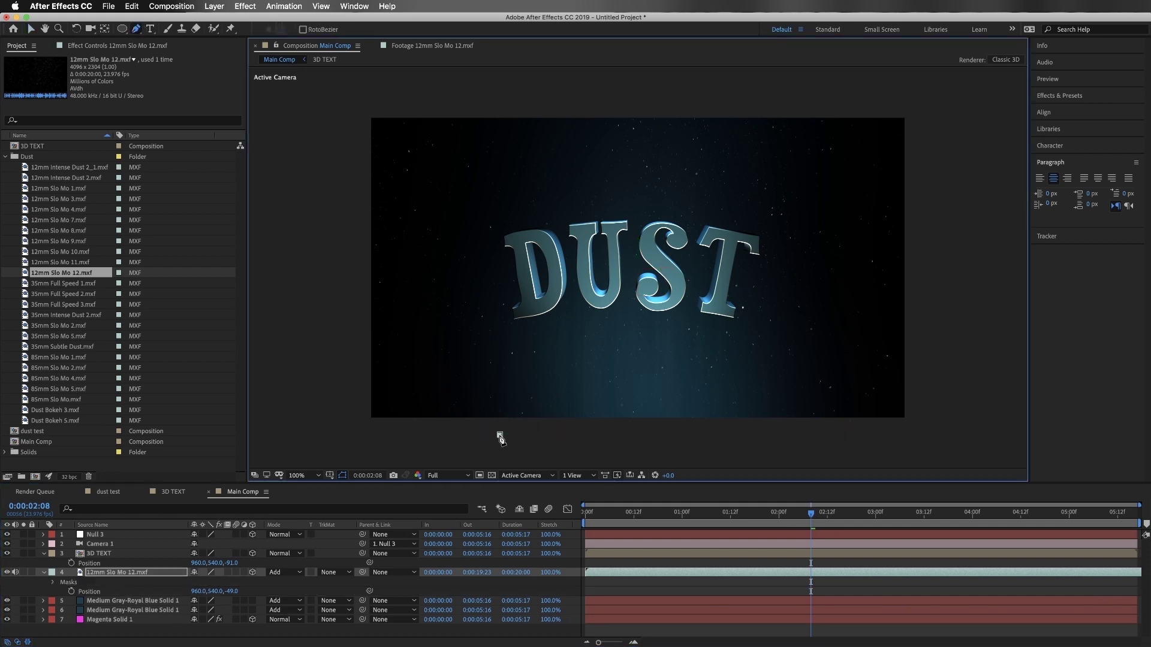
pyautogui.click(535, 330)
pyautogui.click(568, 186)
pyautogui.click(606, 158)
pyautogui.click(662, 166)
pyautogui.click(701, 229)
pyautogui.click(727, 299)
pyautogui.click(759, 371)
pyautogui.click(771, 420)
pyautogui.click(769, 441)
pyautogui.click(707, 445)
pyautogui.click(605, 445)
pyautogui.moveTo(536, 454); pyautogui.dragTo(521, 451)
pyautogui.click(501, 443)
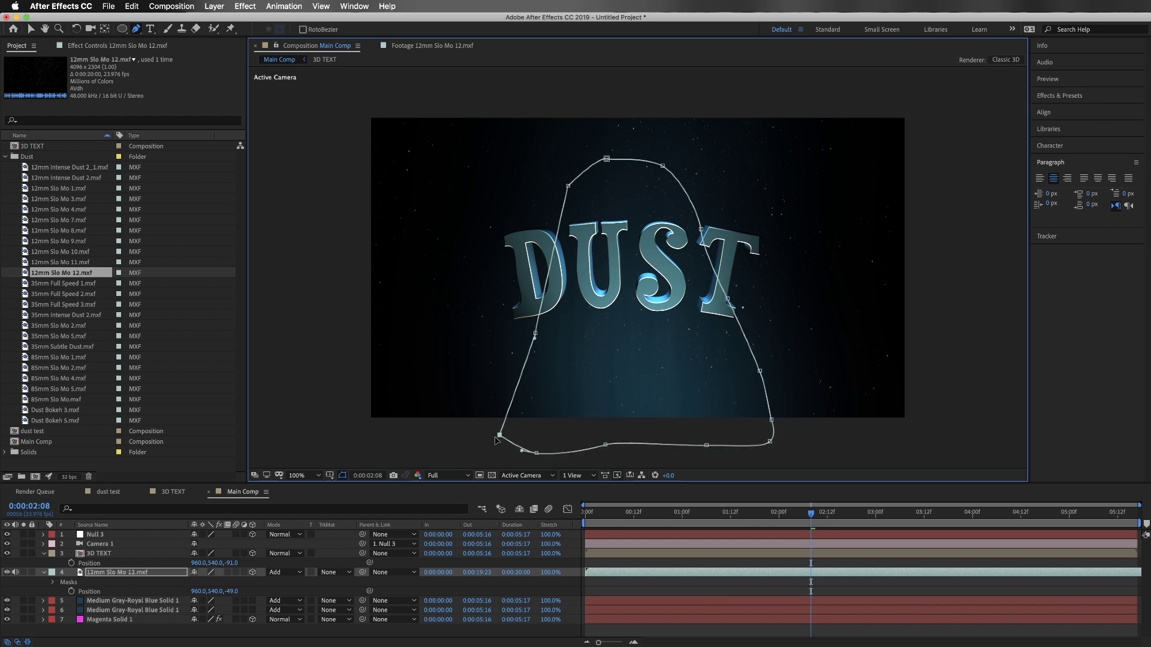
# - Feather the mask on the 12mm Slo Mo 12.mxf layer and preview Main Comp from the start
pyautogui.press('f')
pyautogui.moveTo(213, 595); pyautogui.dragTo(416, 586)
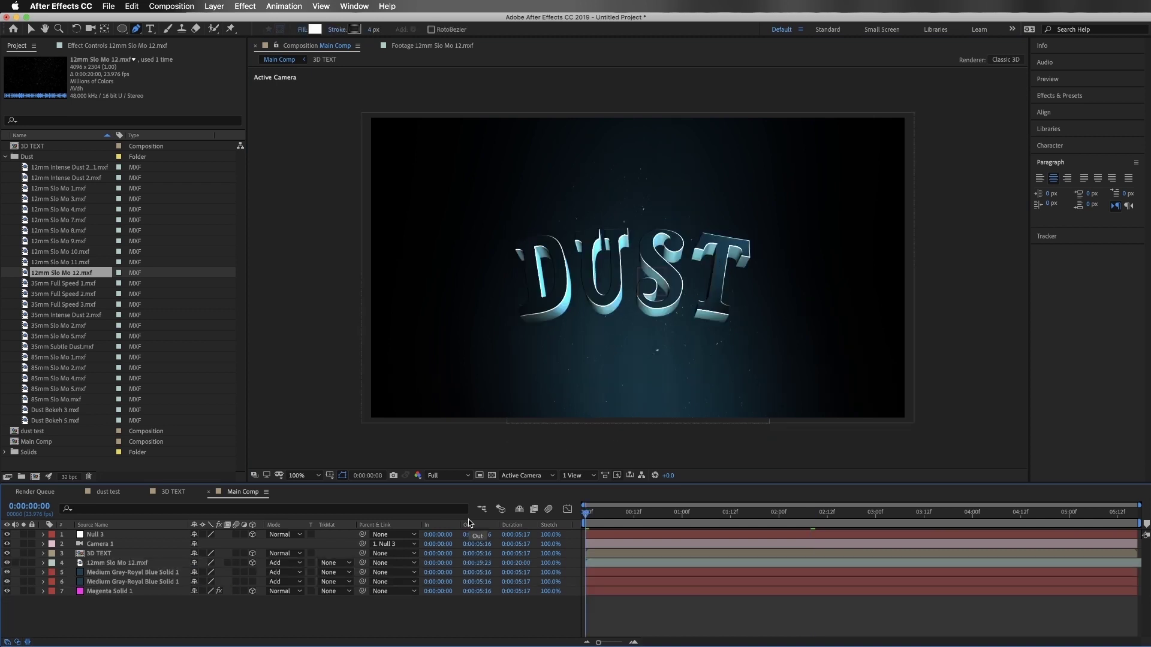
pyautogui.press('space')
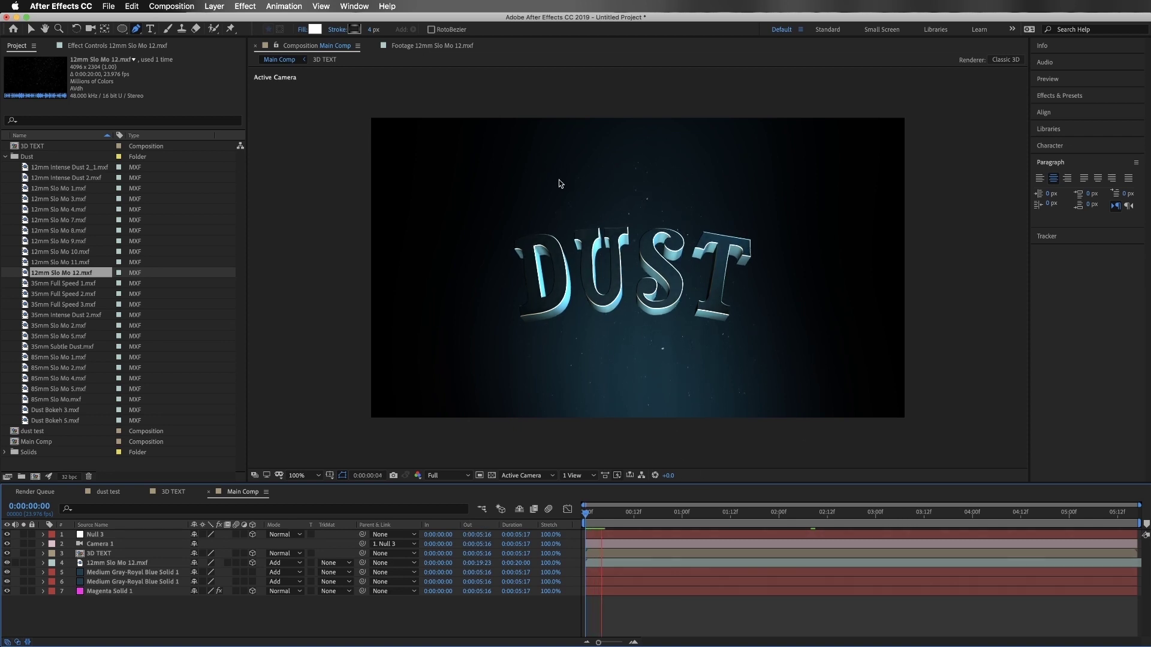
pyautogui.press('space')
pyautogui.click(810, 518)
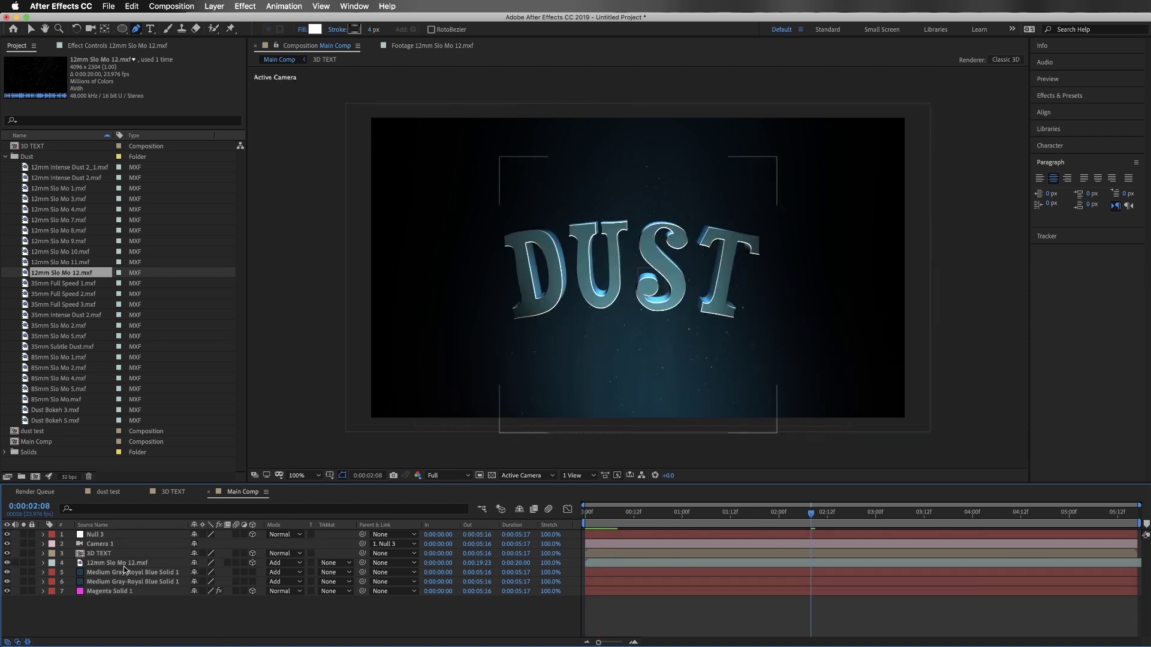
# - Apply a Curves effect to the 12mm Slo Mo 12.mxf layer and reshape the curve at its shadows and highlights
pyautogui.click(110, 565)
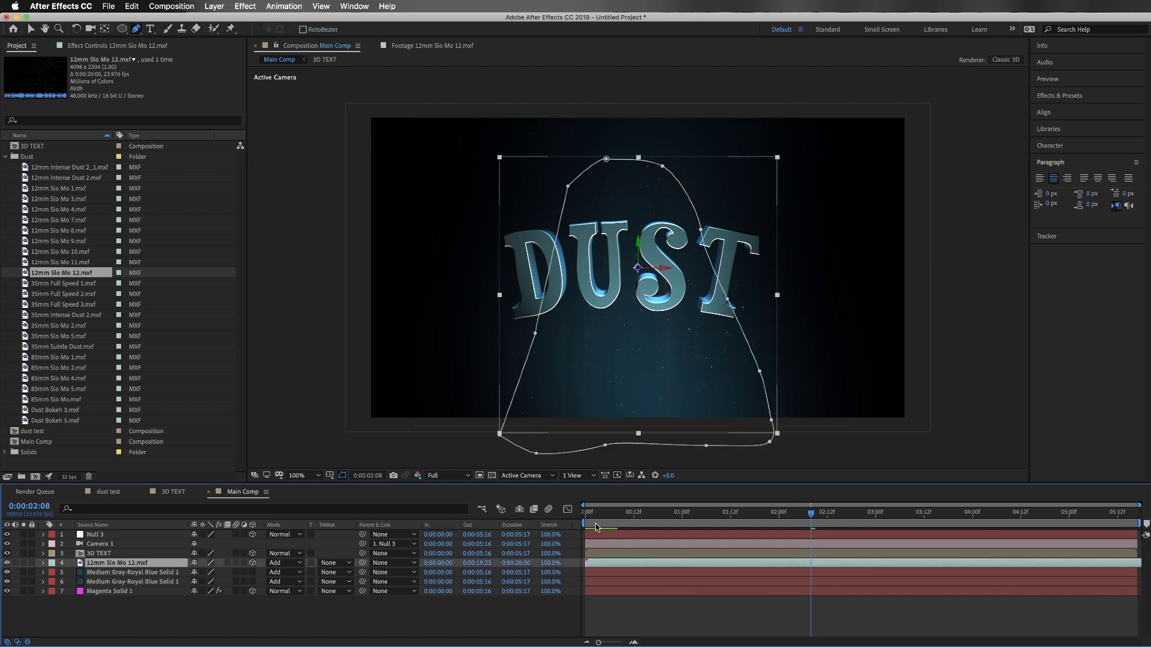
pyautogui.click(245, 6)
pyautogui.moveTo(313, 123)
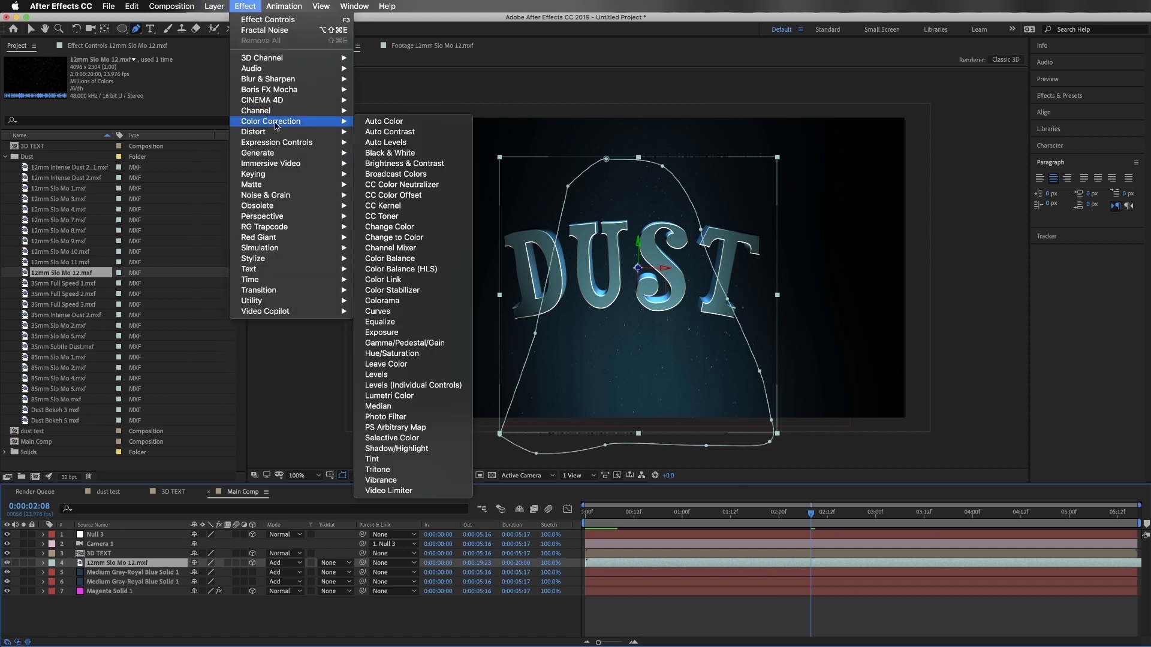
pyautogui.click(384, 311)
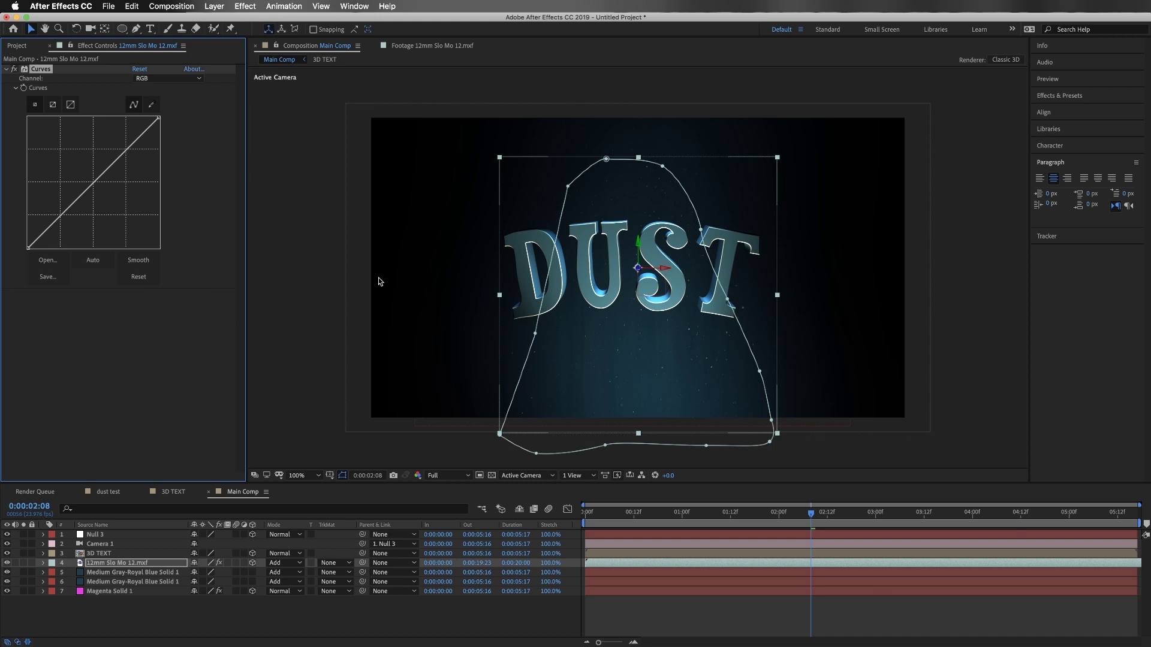
pyautogui.moveTo(44, 232); pyautogui.dragTo(78, 243)
pyautogui.moveTo(142, 157); pyautogui.dragTo(122, 142)
pyautogui.moveTo(76, 240); pyautogui.dragTo(112, 236)
pyautogui.moveTo(123, 240); pyautogui.dragTo(103, 239)
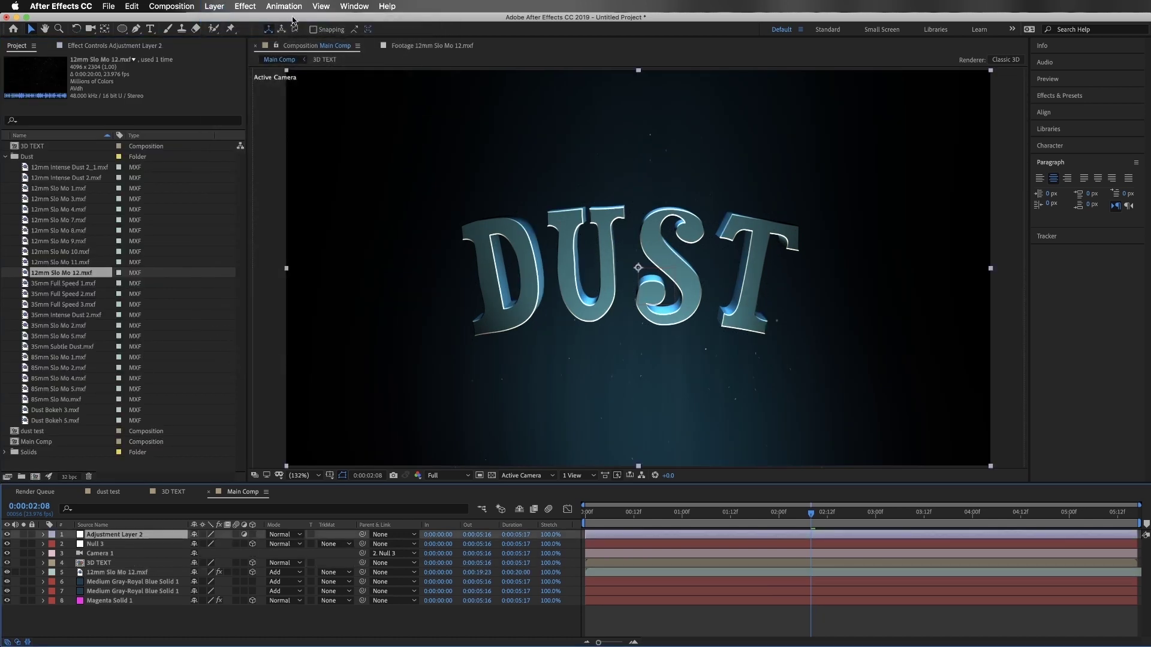
# - Apply Curves to Adjustment Layer 2 and shape a slight S-curve to raise the overall contrast
pyautogui.click(246, 6)
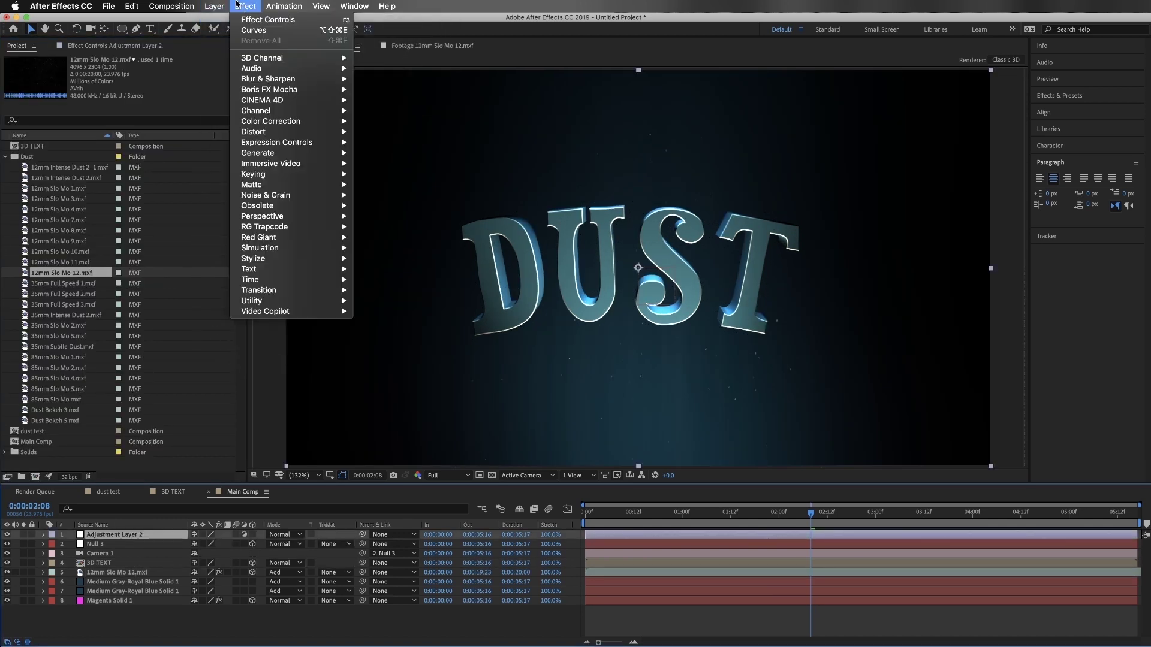
pyautogui.moveTo(282, 121)
pyautogui.click(378, 311)
pyautogui.moveTo(45, 234); pyautogui.dragTo(51, 239)
pyautogui.moveTo(131, 151); pyautogui.dragTo(127, 146)
# - Add an adjustment layer with a Glow of about 93% threshold and 314 radius, placed directly below the Curves adjustment layer
pyautogui.press('super+alt+y')
pyautogui.click(245, 6)
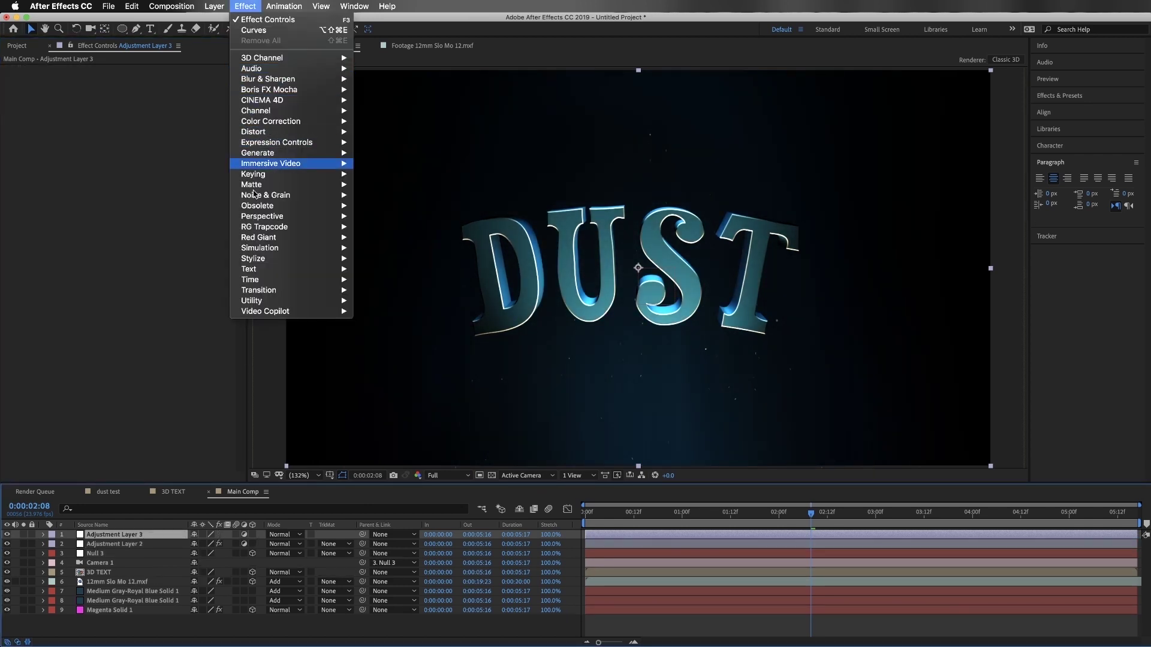
pyautogui.moveTo(324, 258)
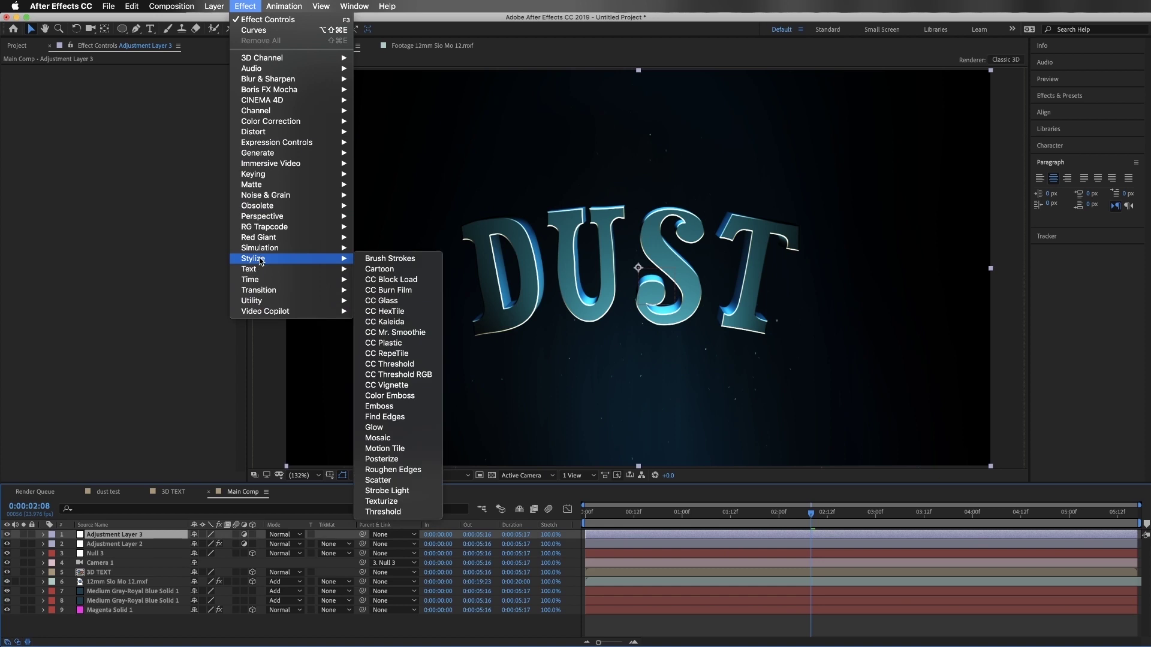
pyautogui.click(399, 428)
pyautogui.moveTo(147, 100); pyautogui.dragTo(318, 100)
pyautogui.moveTo(415, 99); pyautogui.dragTo(291, 102)
pyautogui.moveTo(141, 88); pyautogui.dragTo(172, 107)
pyautogui.press('super+bracketleft')
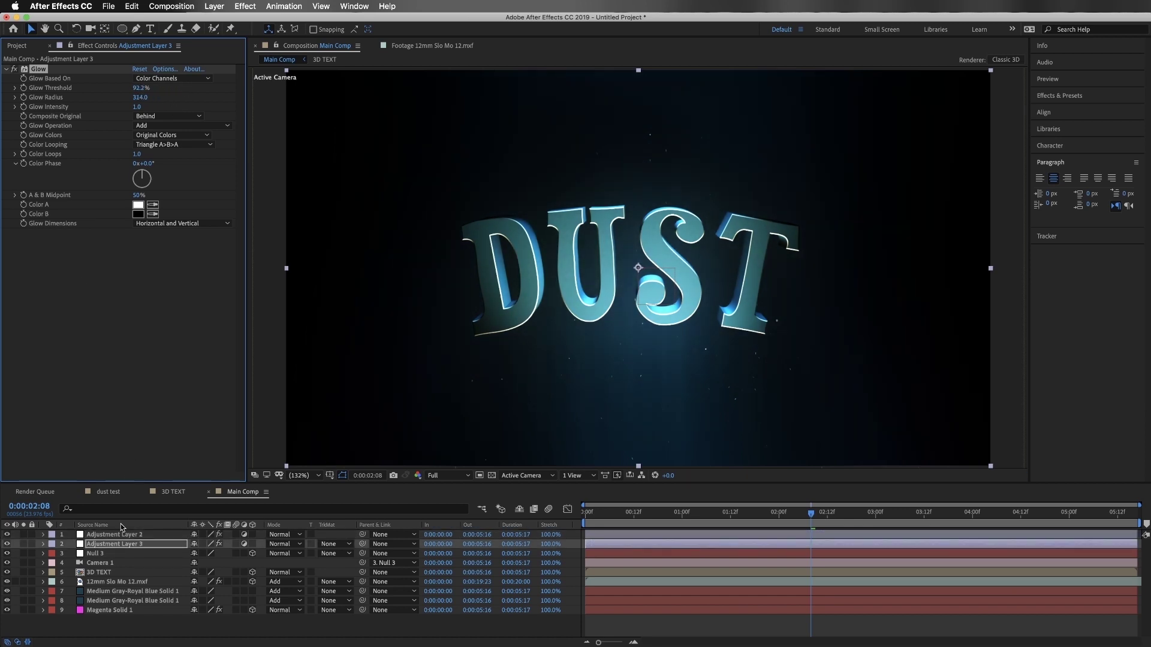
pyautogui.click(123, 534)
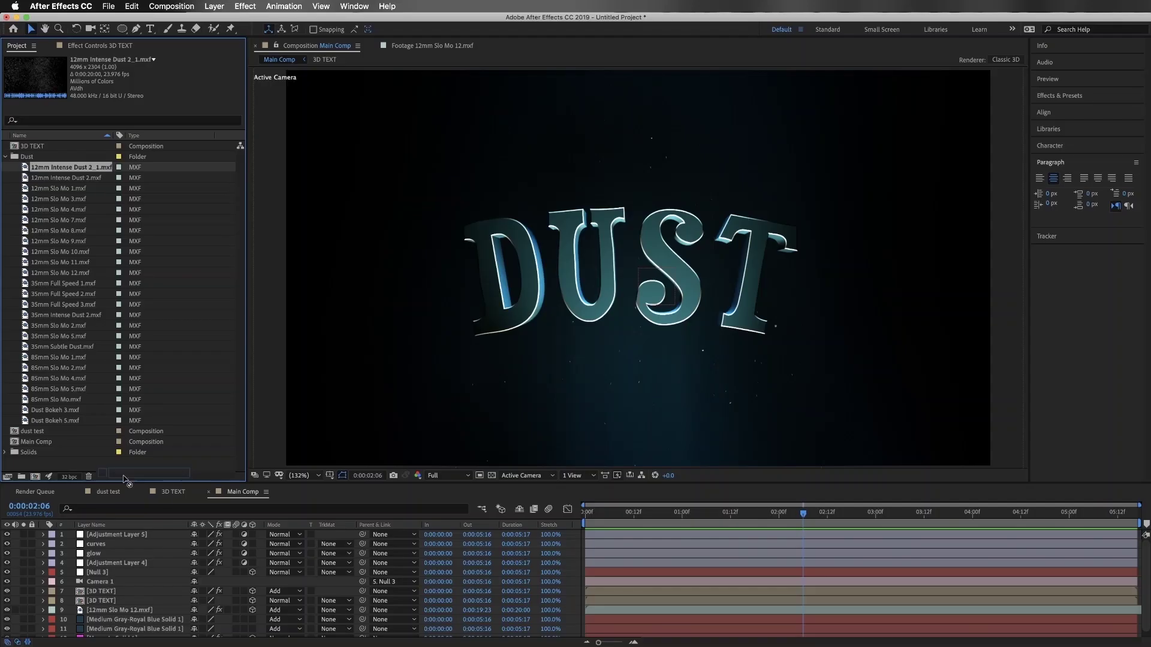
# - Place 12mm Intense Dust 2_1.mxf below Camera 1 as a 3D layer and push its Z position back to 1841
pyautogui.moveTo(102, 542); pyautogui.dragTo(137, 591)
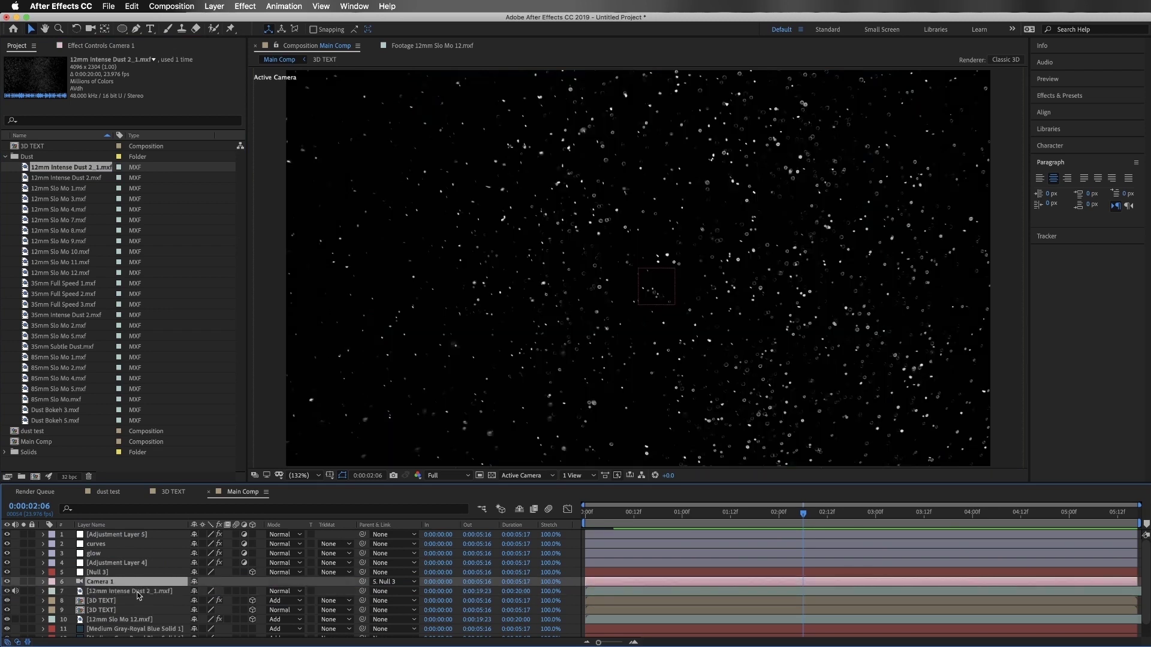
pyautogui.press('p')
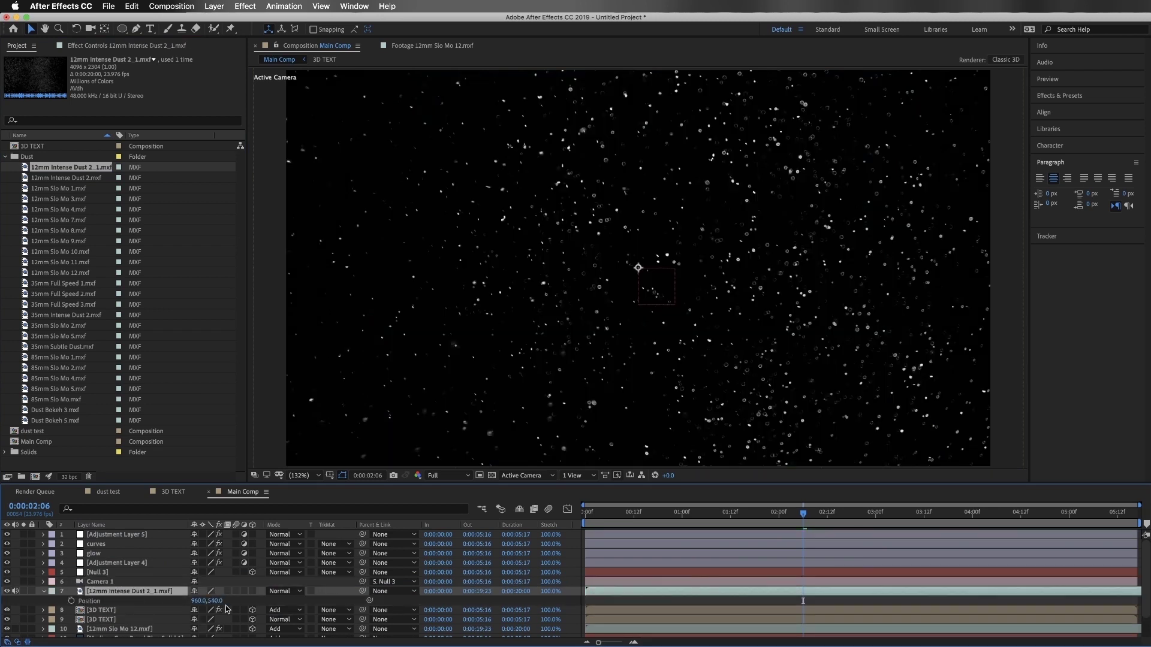
pyautogui.click(252, 591)
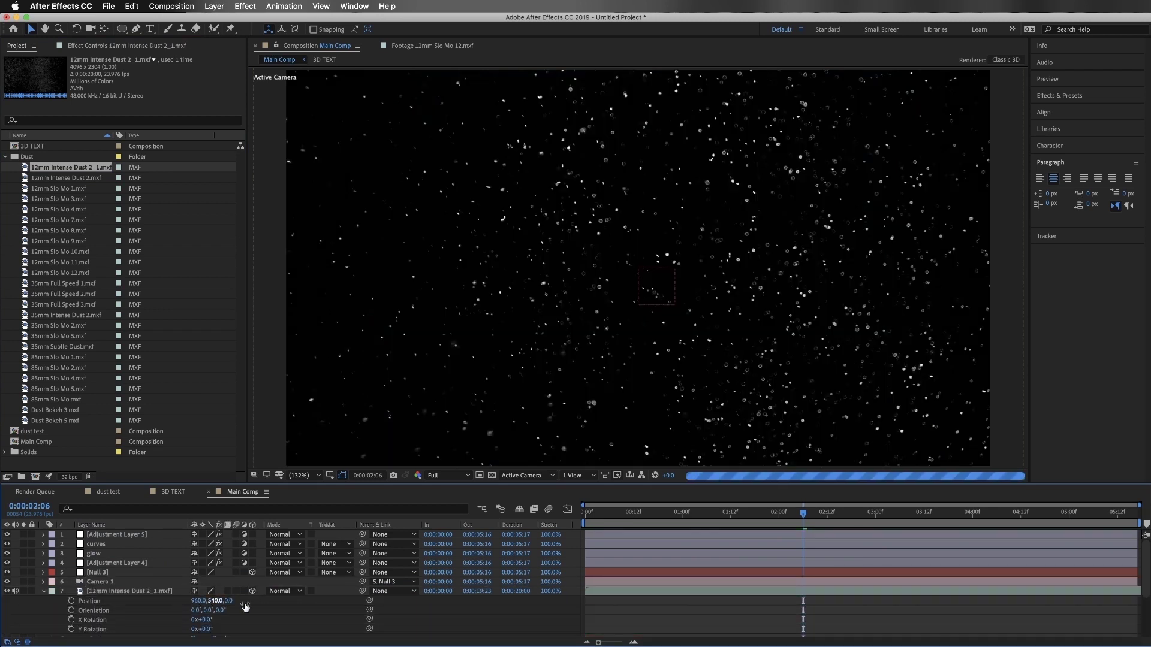
pyautogui.moveTo(232, 606); pyautogui.dragTo(300, 606)
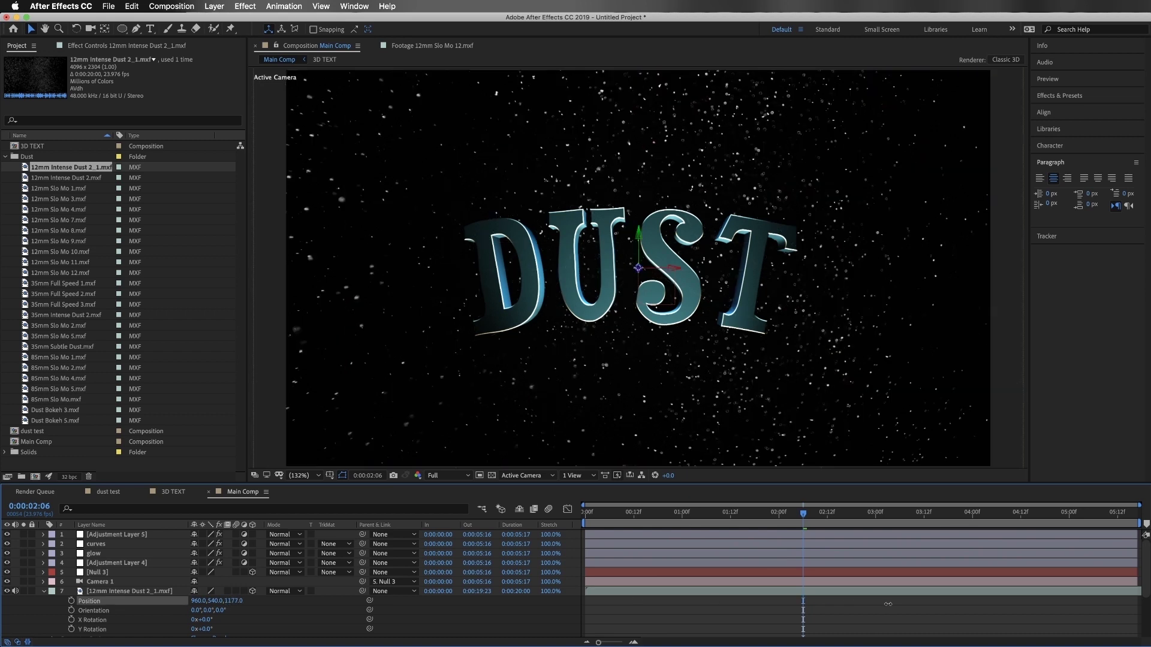
# - Set the 12mm Intense Dust 2_1.mxf layer's blend mode to Add and feather its mask around the DUST text
pyautogui.click(286, 591)
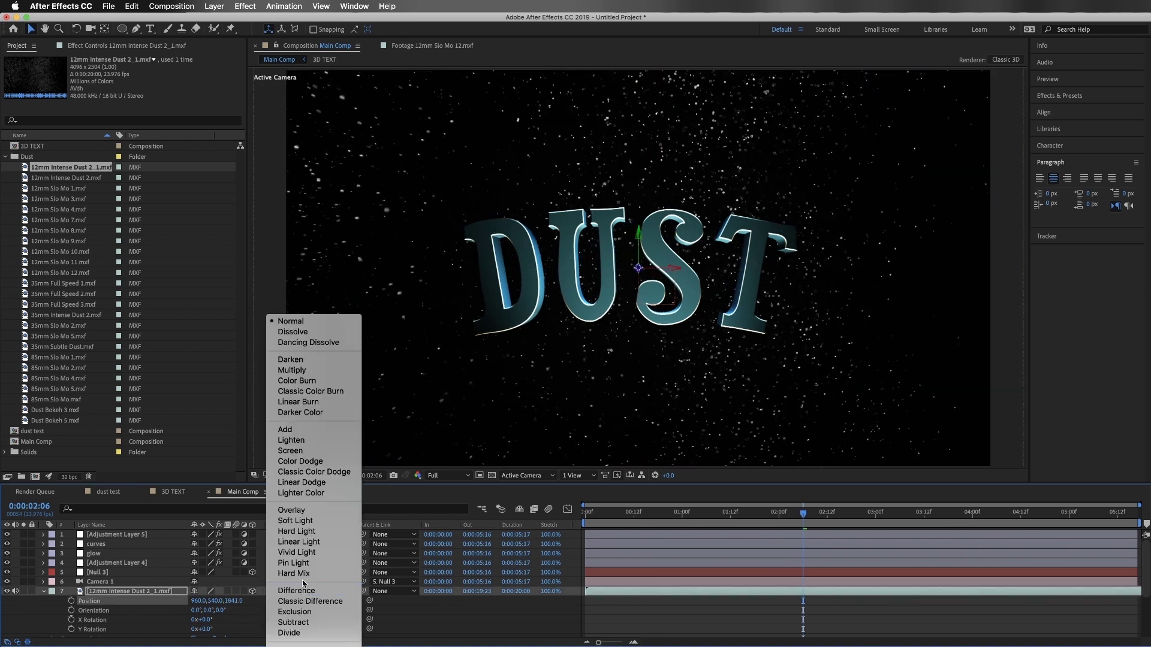
pyautogui.click(287, 446)
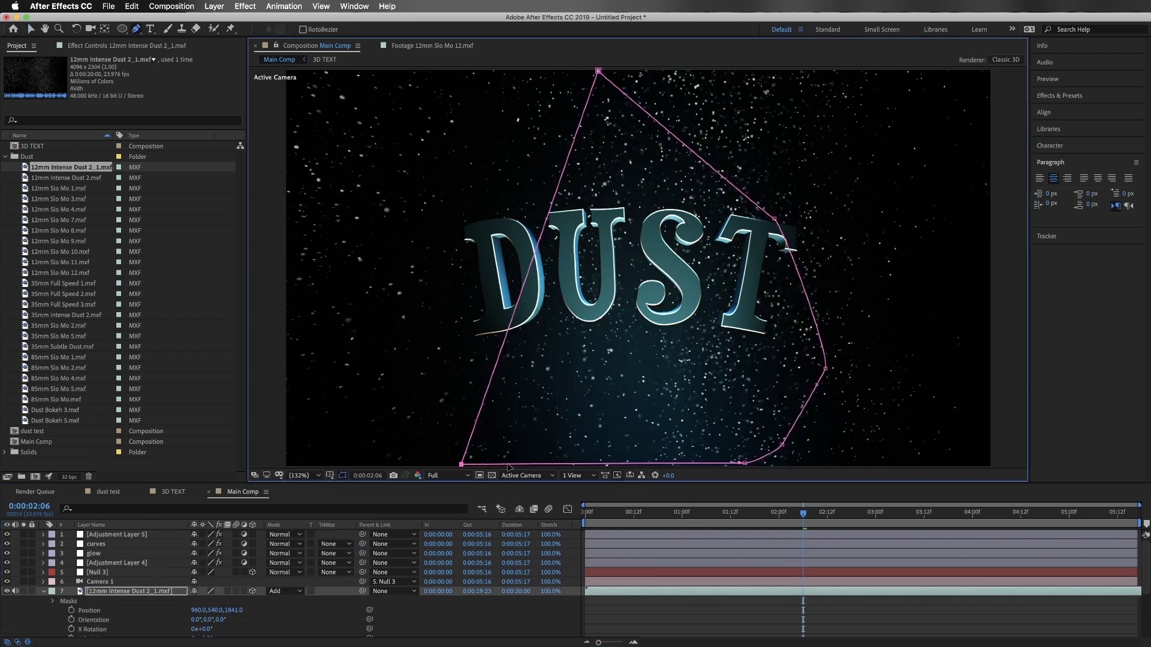
pyautogui.press('f')
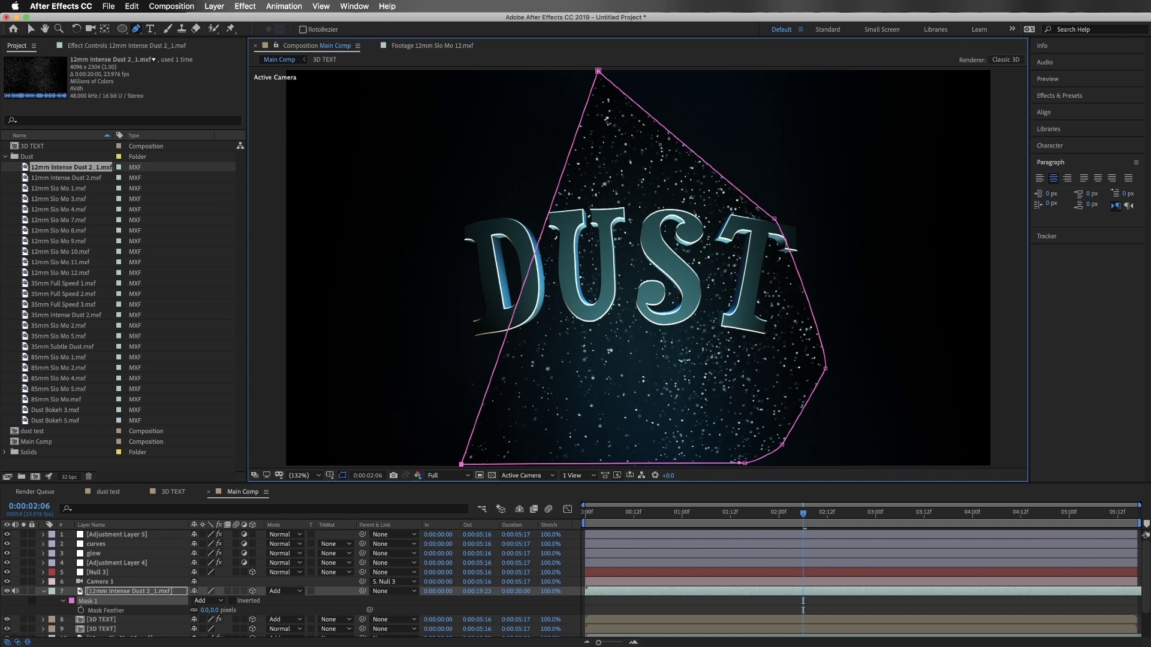
pyautogui.moveTo(209, 610); pyautogui.dragTo(264, 611)
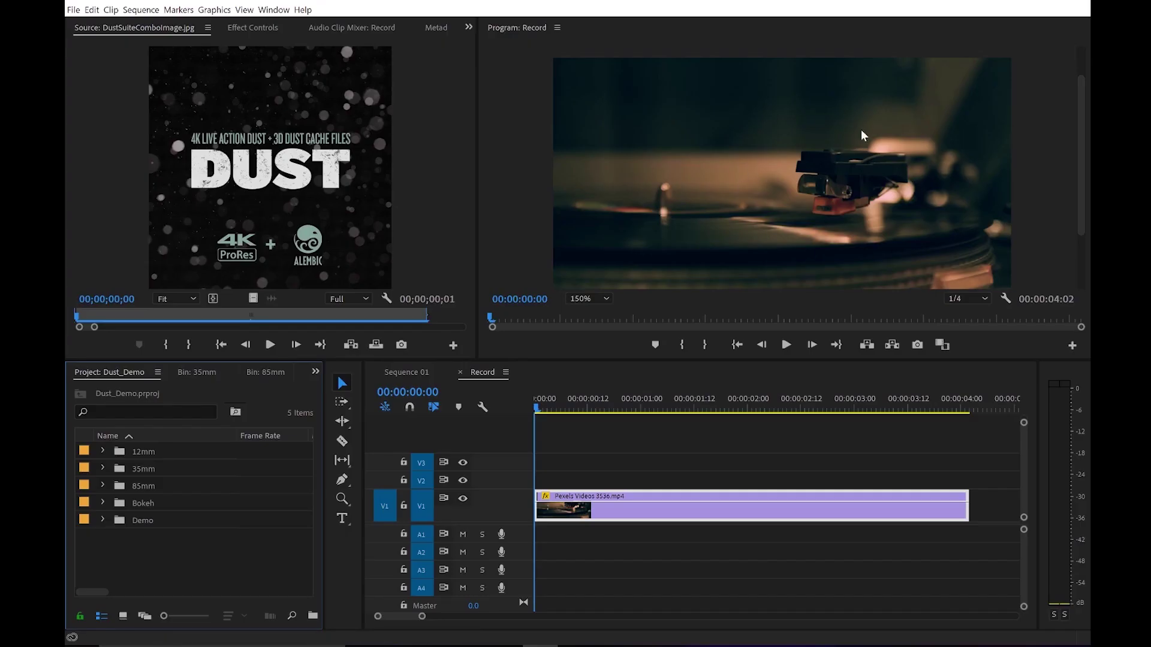
# - In Premiere Pro, play through the Record sequence and look over the 4K Dust product folders available for import
pyautogui.press('space')
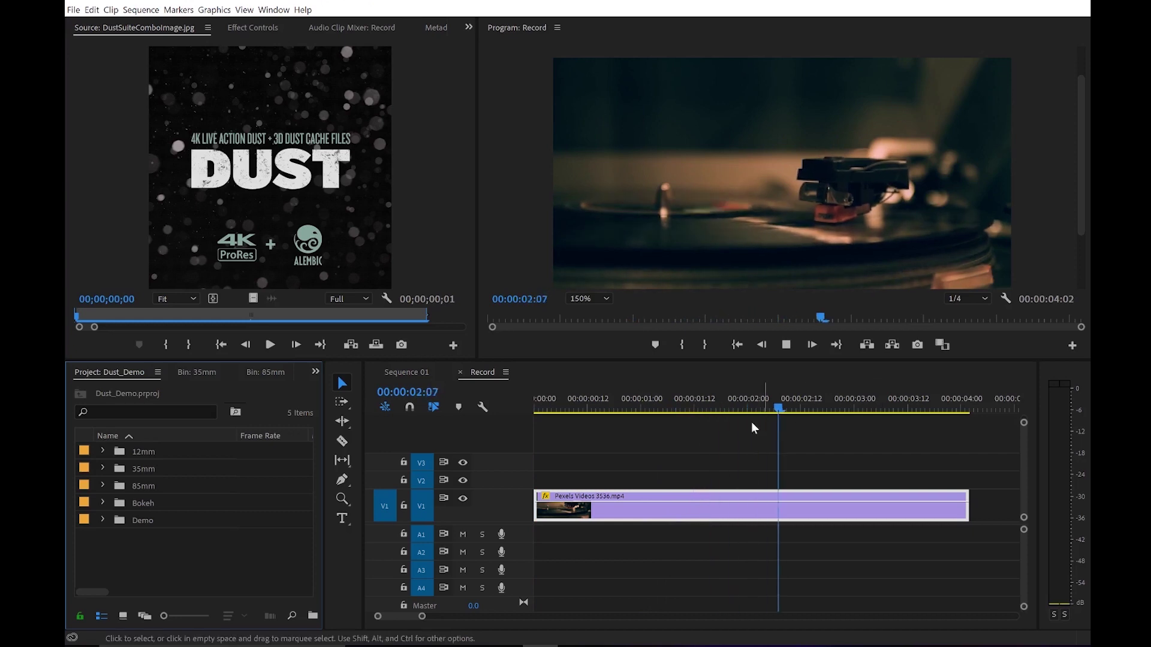
pyautogui.press('space')
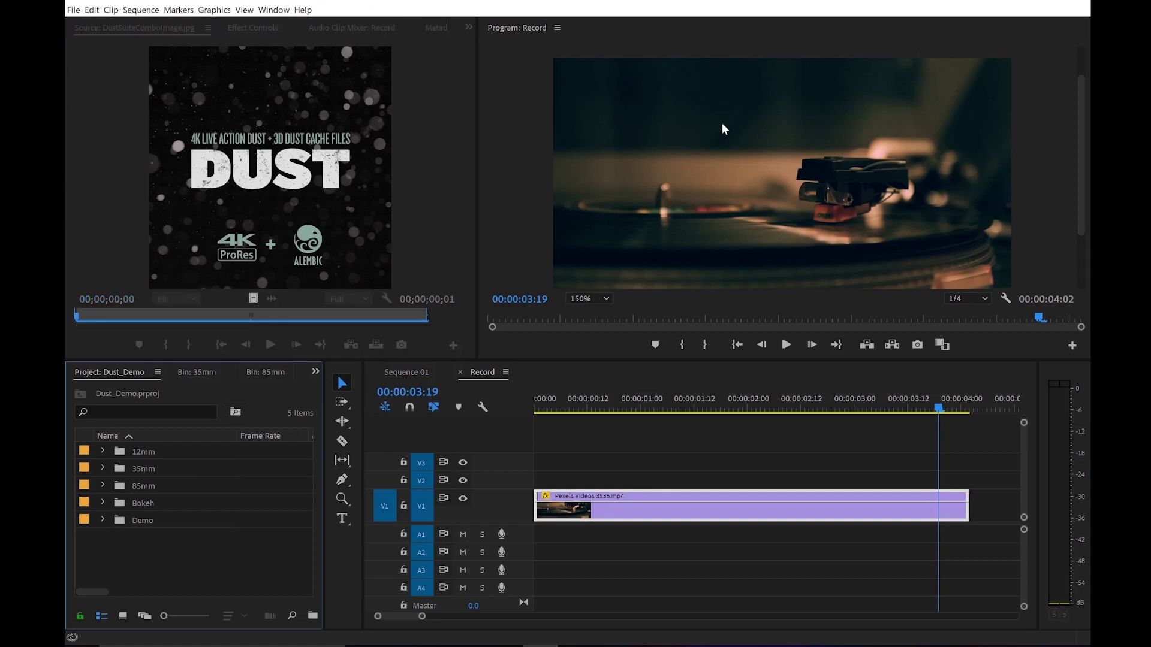
pyautogui.doubleClick(133, 557)
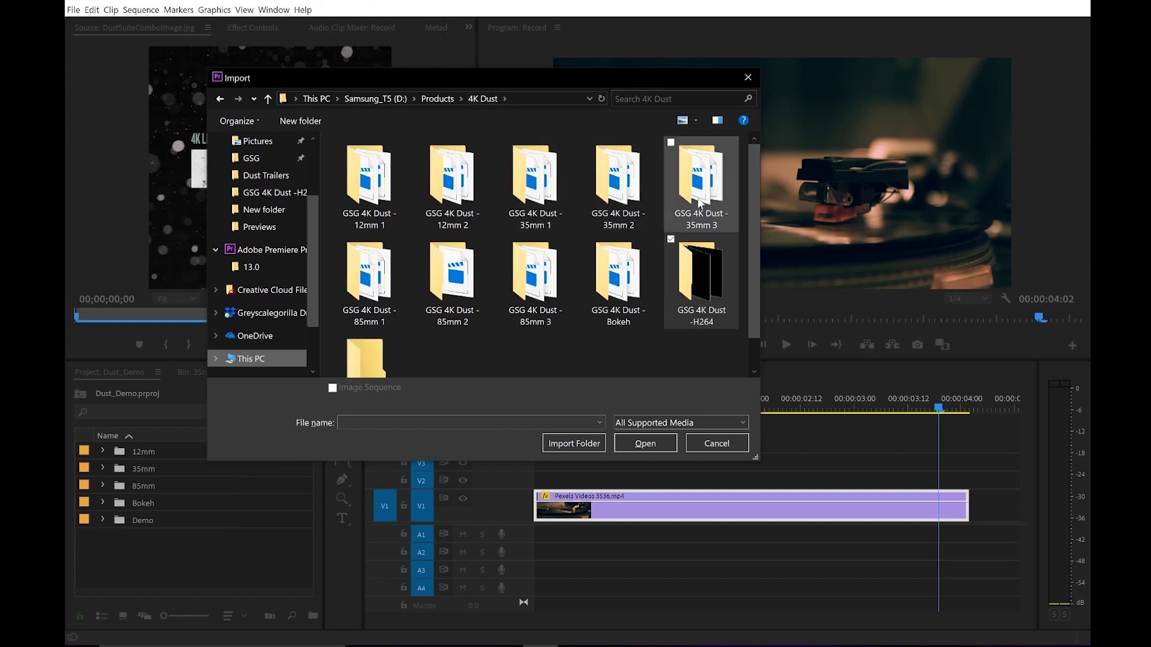
pyautogui.click(748, 77)
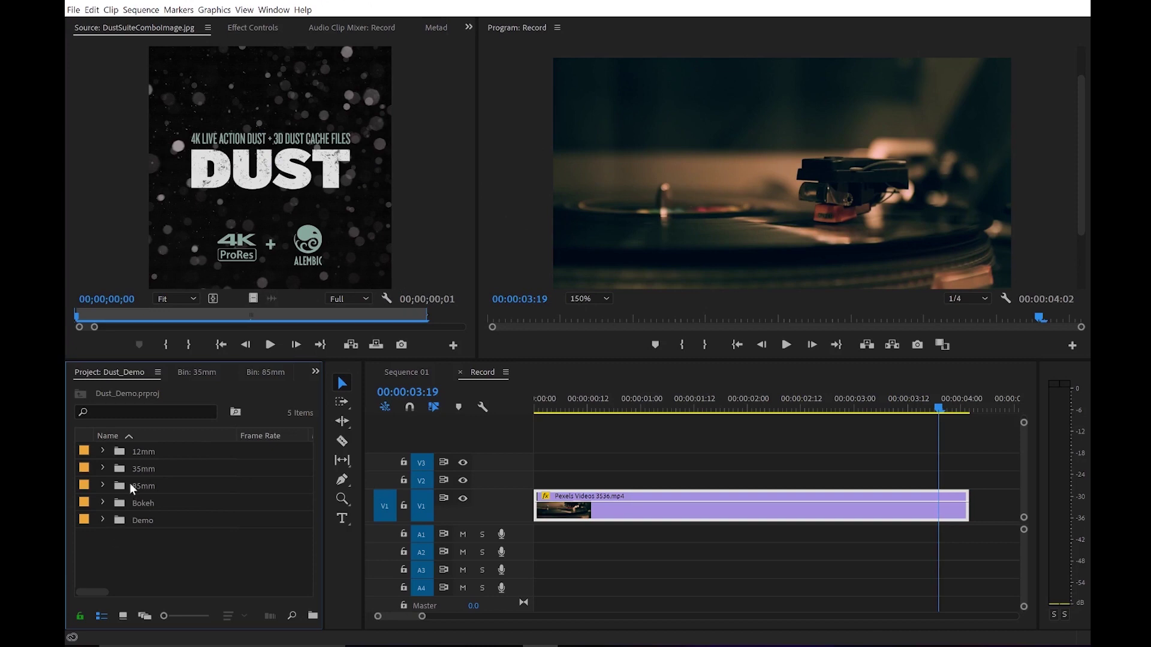
# - Open the 35mm bin and scrub through 35mm Intense Dust.mov in the source monitor
pyautogui.doubleClick(121, 471)
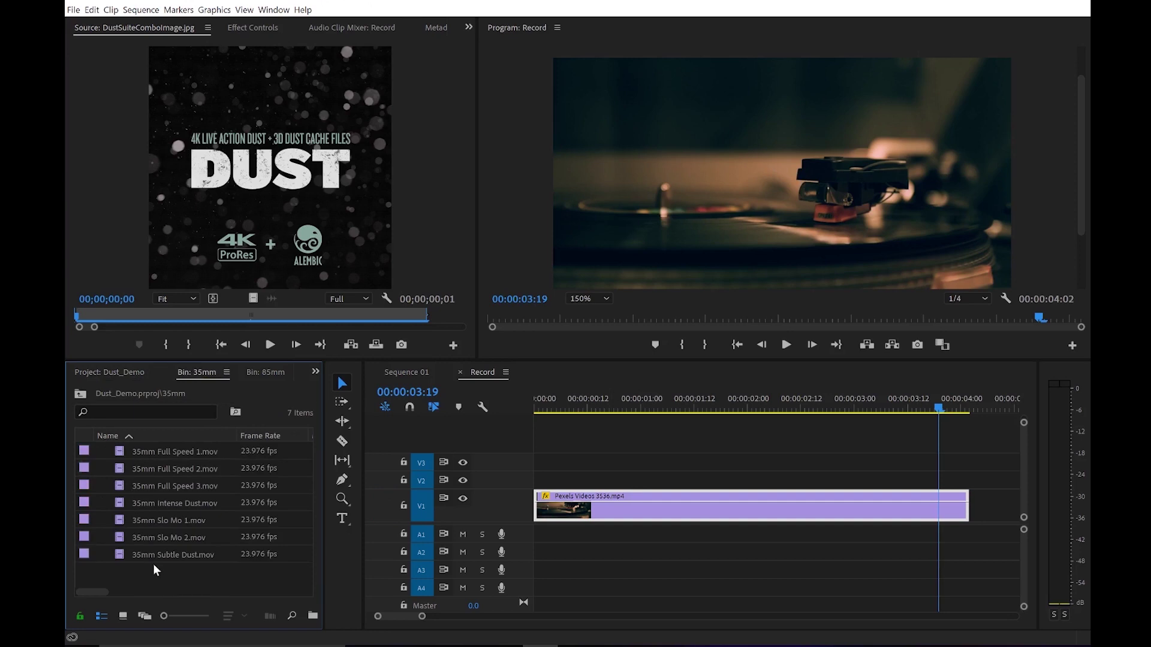
pyautogui.doubleClick(170, 505)
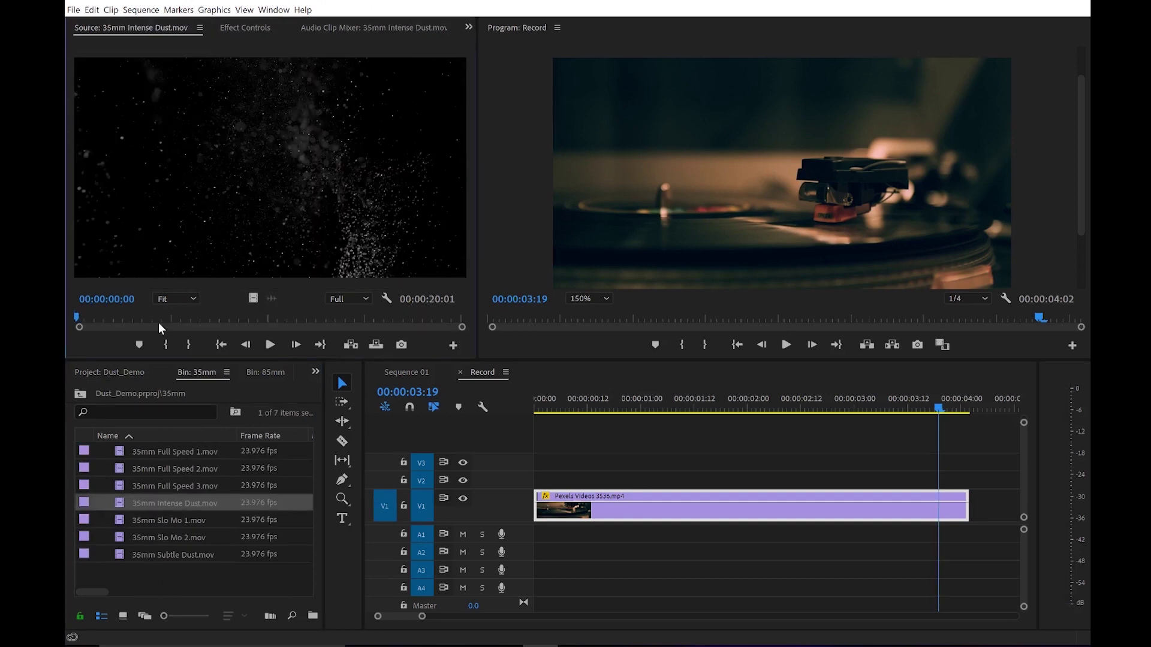
pyautogui.moveTo(158, 323); pyautogui.dragTo(333, 315)
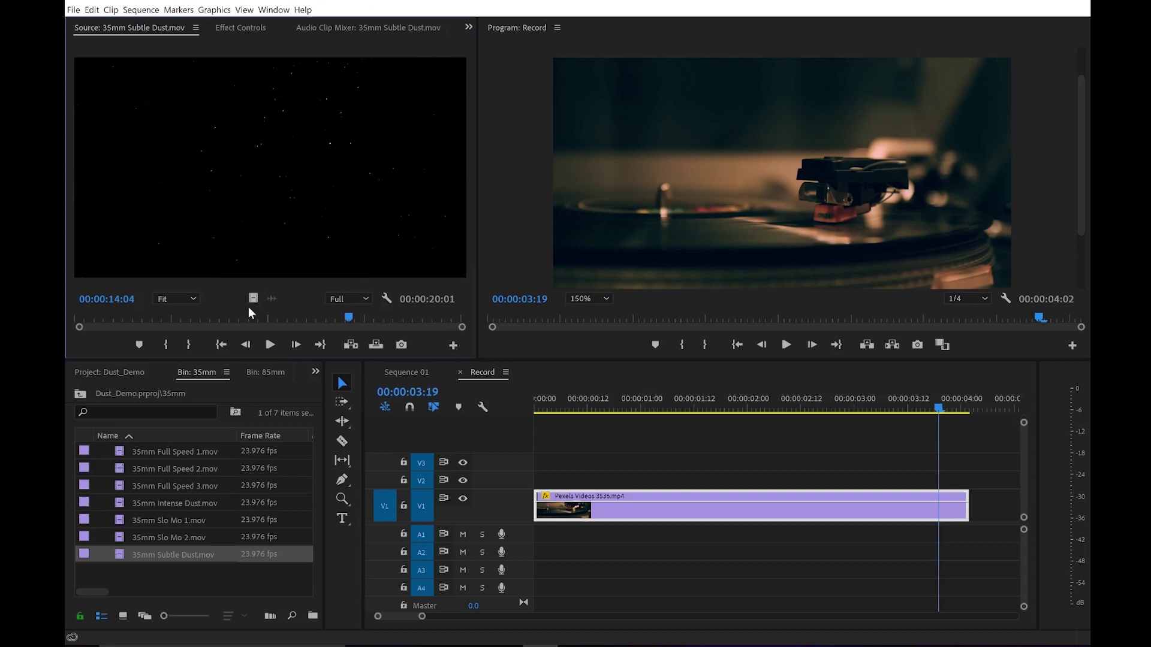
# - Place the video of 35mm Subtle Dust.mov on V2 from the sequence start and move the playhead to 00:00:01:00
pyautogui.moveTo(253, 298); pyautogui.dragTo(526, 483)
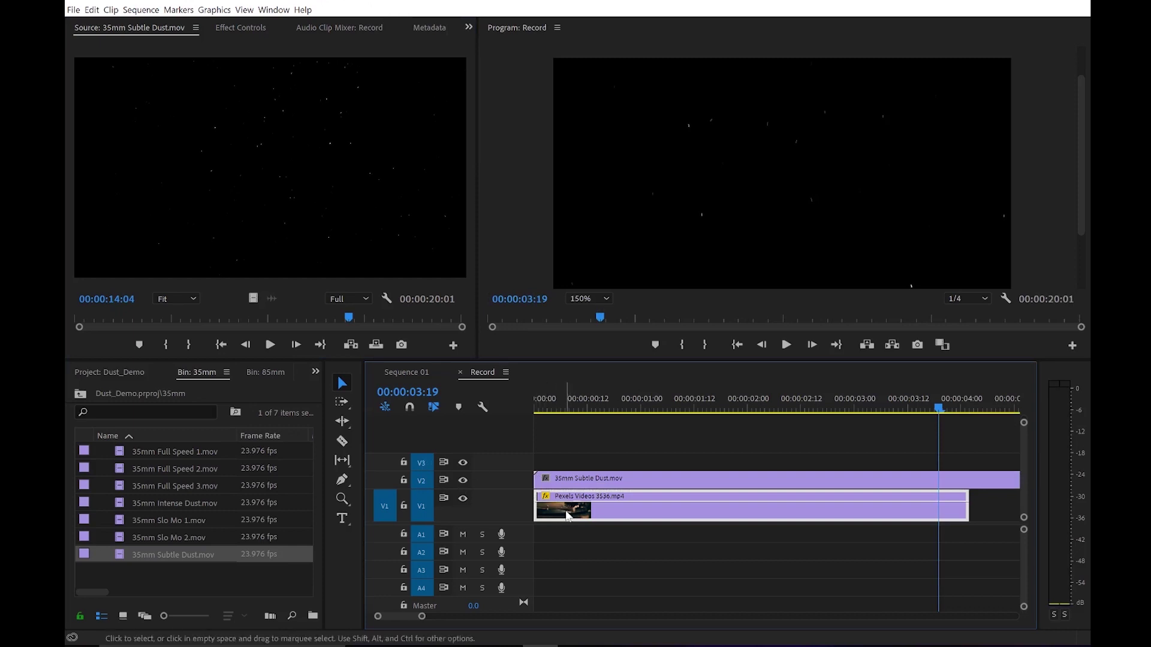
pyautogui.click(612, 401)
pyautogui.moveTo(610, 398); pyautogui.dragTo(641, 403)
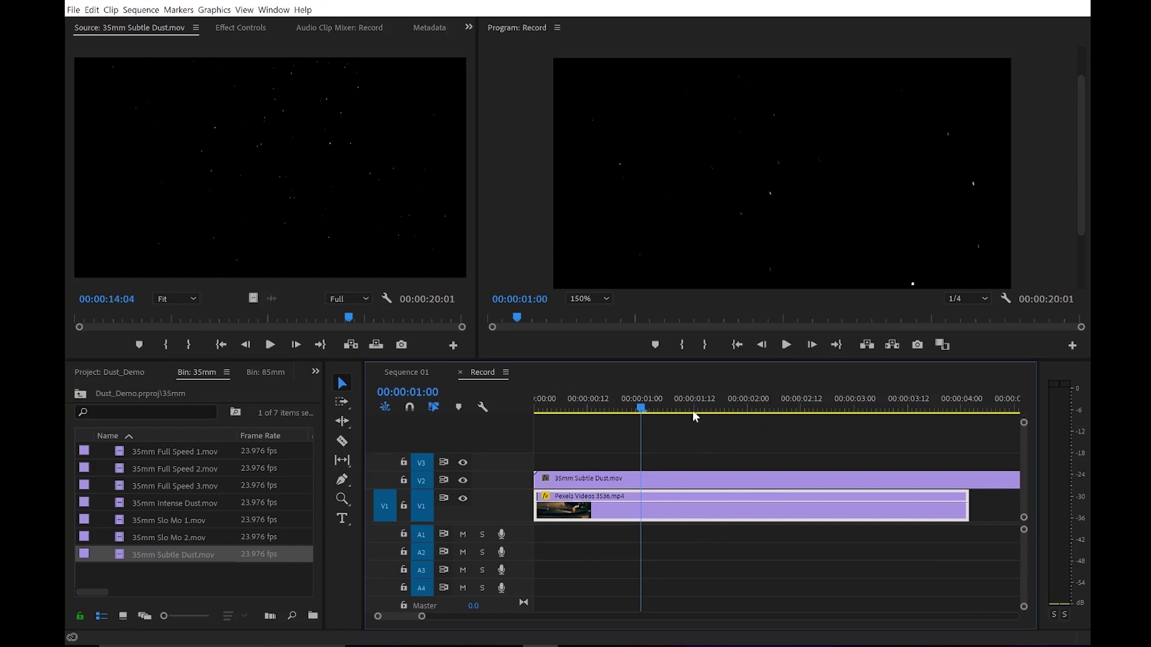
# - Try scale values of 60 and 40 on the 35mm Subtle Dust.mov clip in the sequence, and set it to 50
pyautogui.click(677, 480)
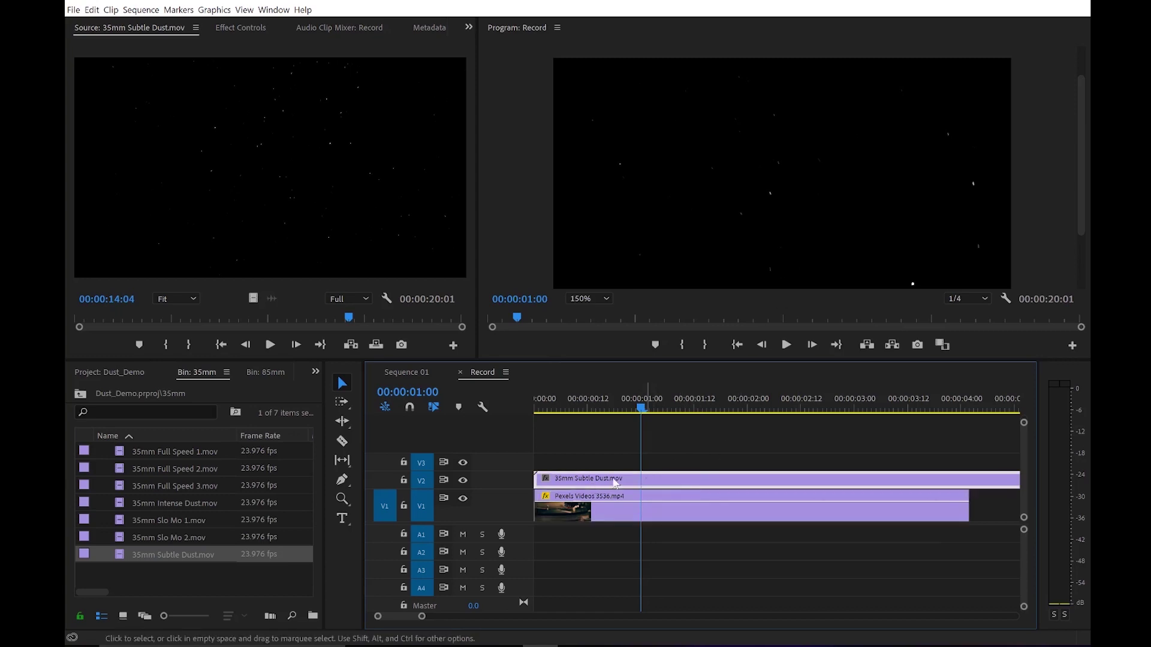
pyautogui.click(241, 27)
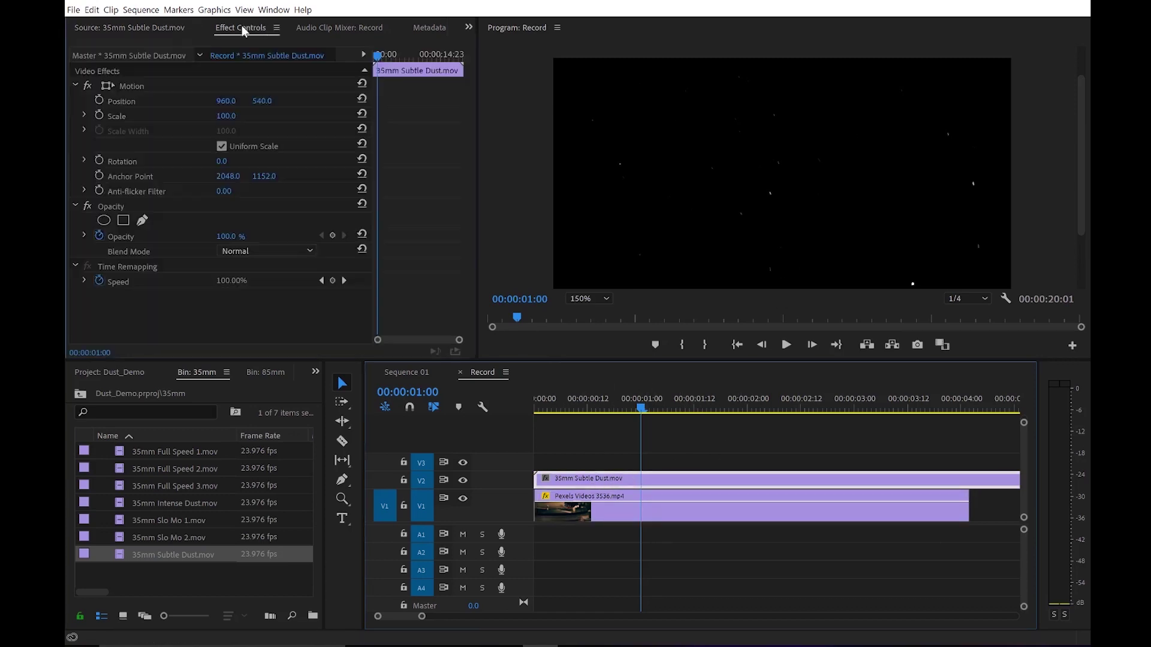
pyautogui.click(229, 117)
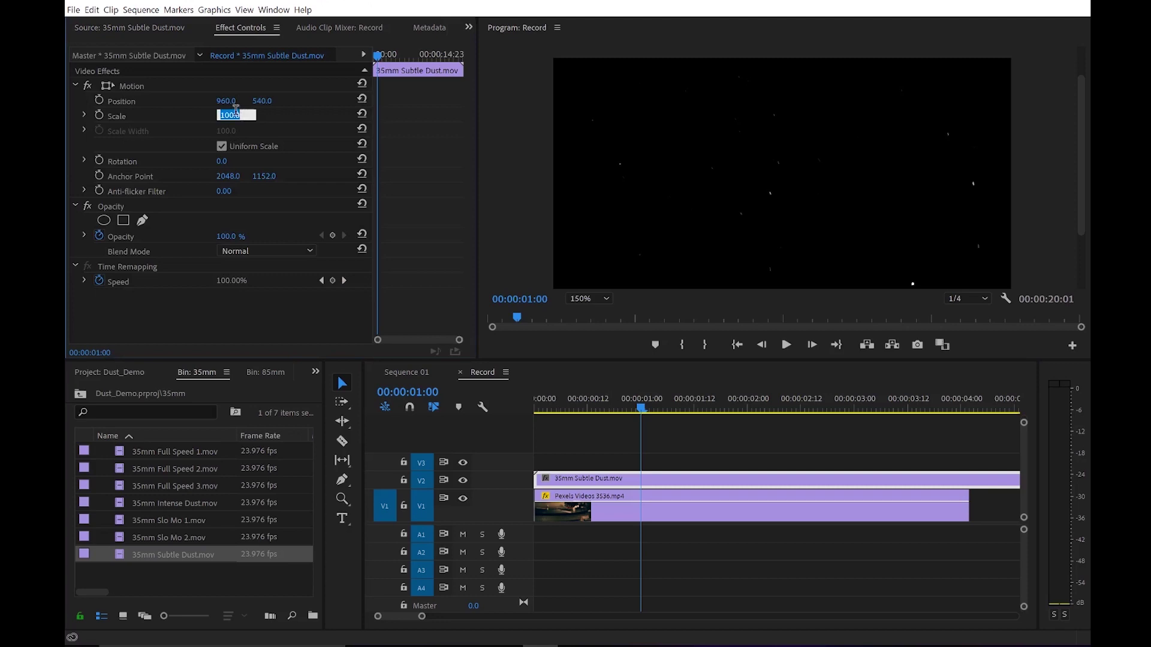
pyautogui.write('60')
pyautogui.press('Return')
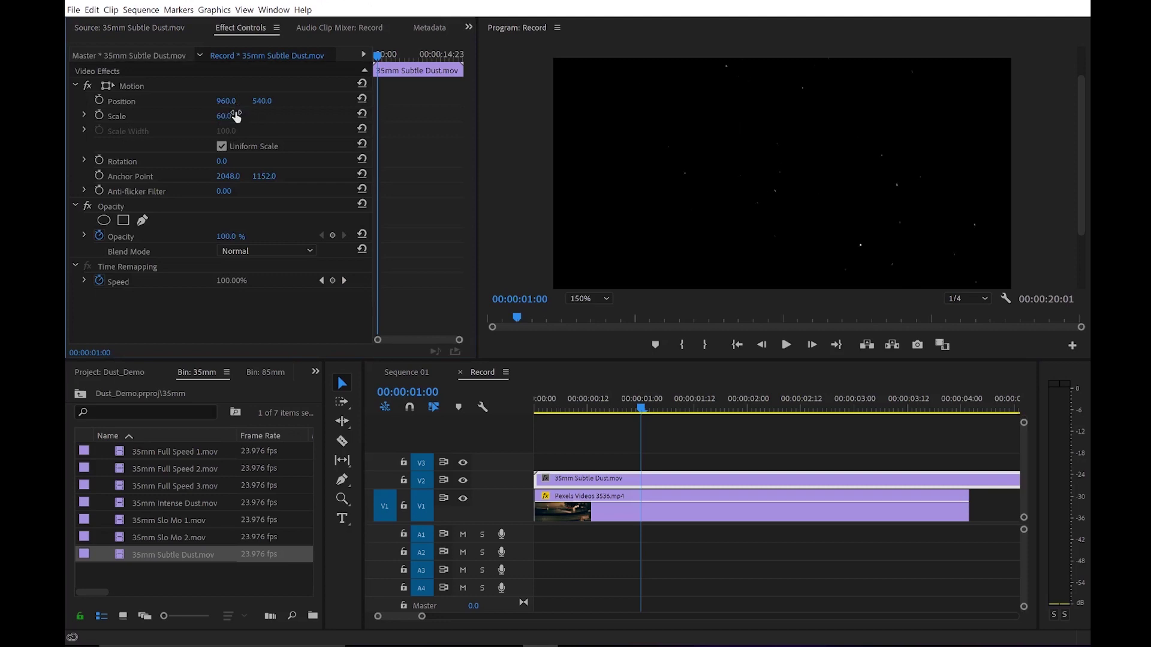
pyautogui.click(236, 112)
pyautogui.write('40')
pyautogui.press('Return')
pyautogui.click(237, 115)
pyautogui.write('50')
pyautogui.press('Return')
# - Scrub the Record sequence to 00:00:03:04 and set the program monitor's playback resolution to Full
pyautogui.click(555, 413)
pyautogui.moveTo(552, 408); pyautogui.dragTo(872, 414)
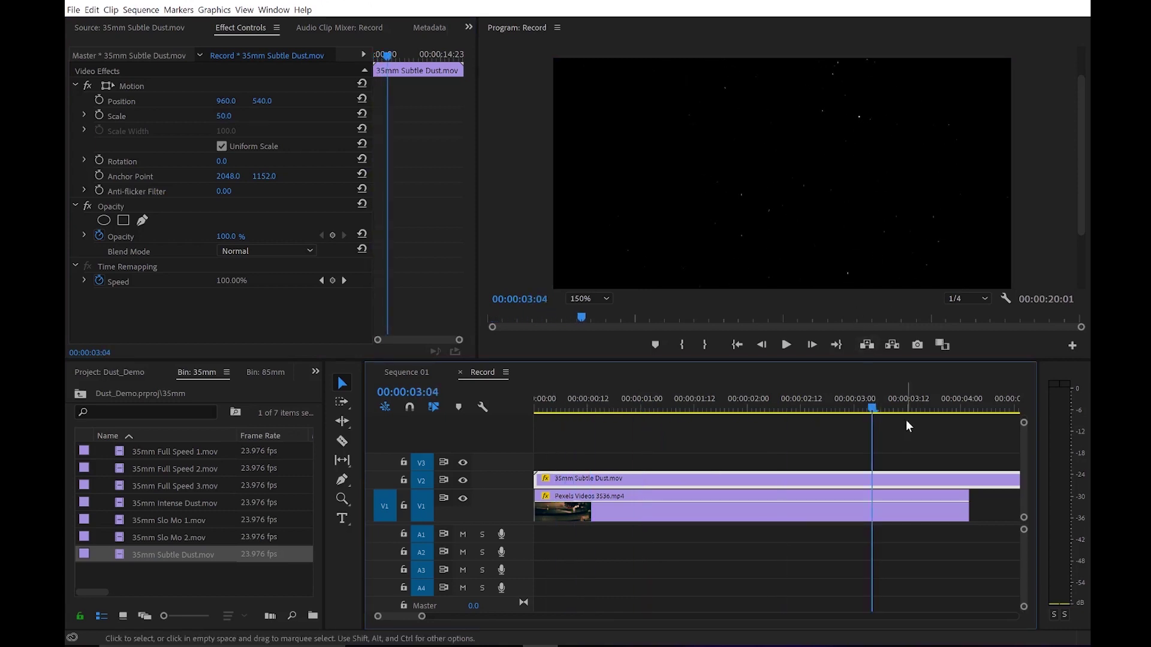
pyautogui.click(969, 301)
pyautogui.click(973, 309)
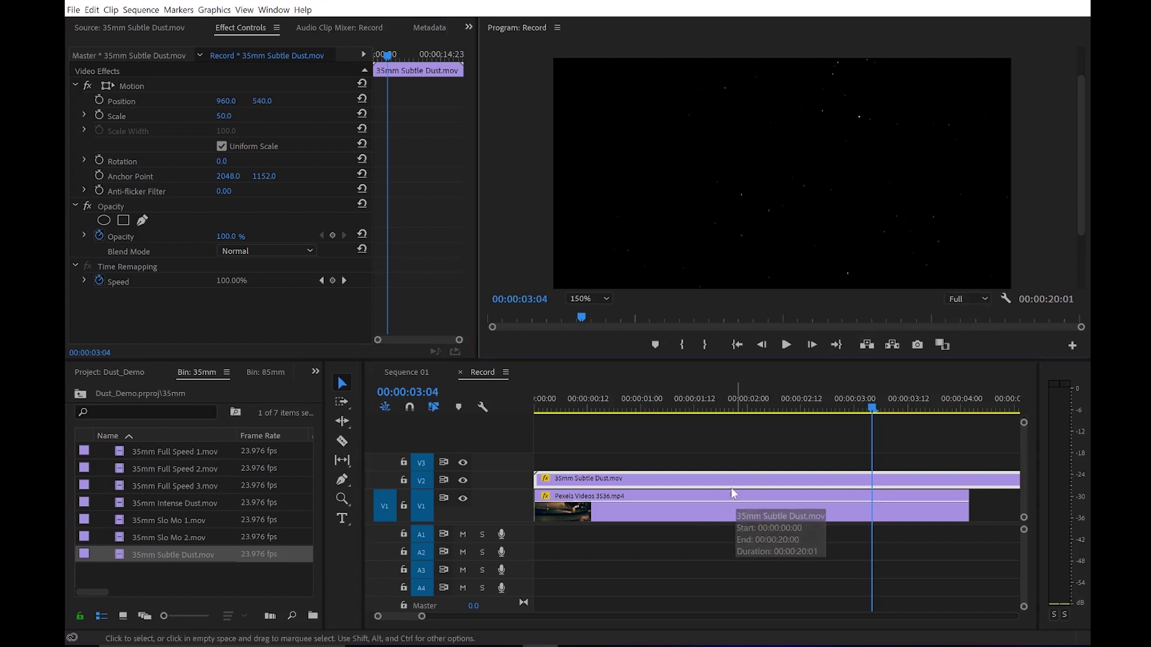
# - Set the 35mm Subtle Dust.mov clip's blend mode to Screen and scrub the sequence to 00:00:02:09
pyautogui.click(265, 254)
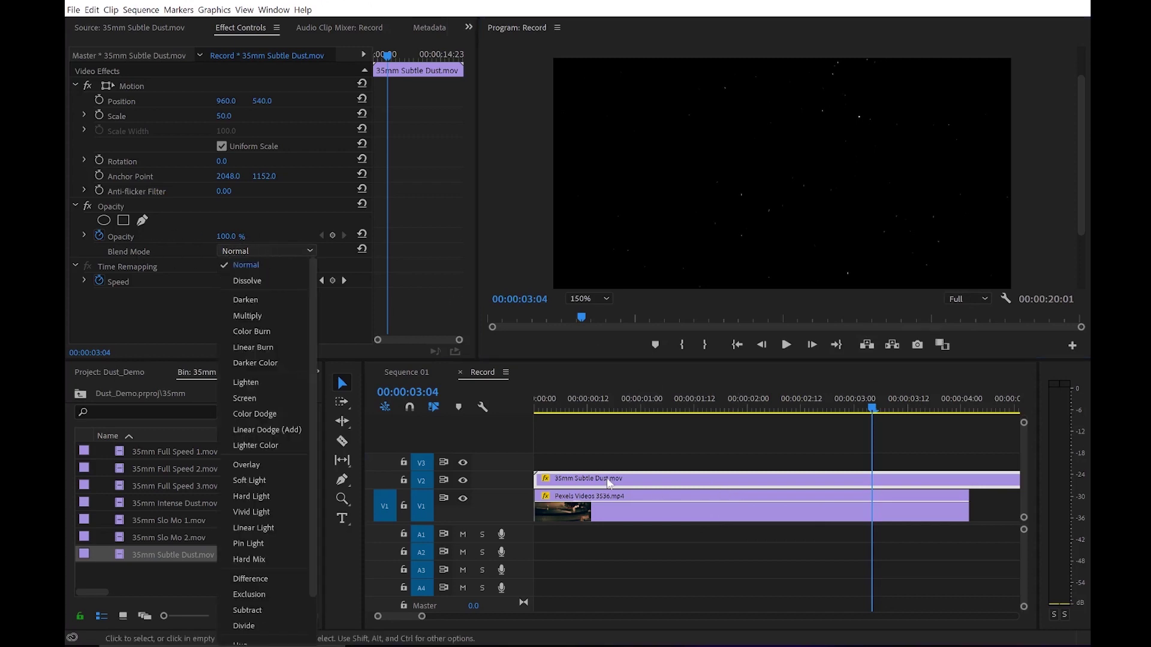
pyautogui.click(689, 490)
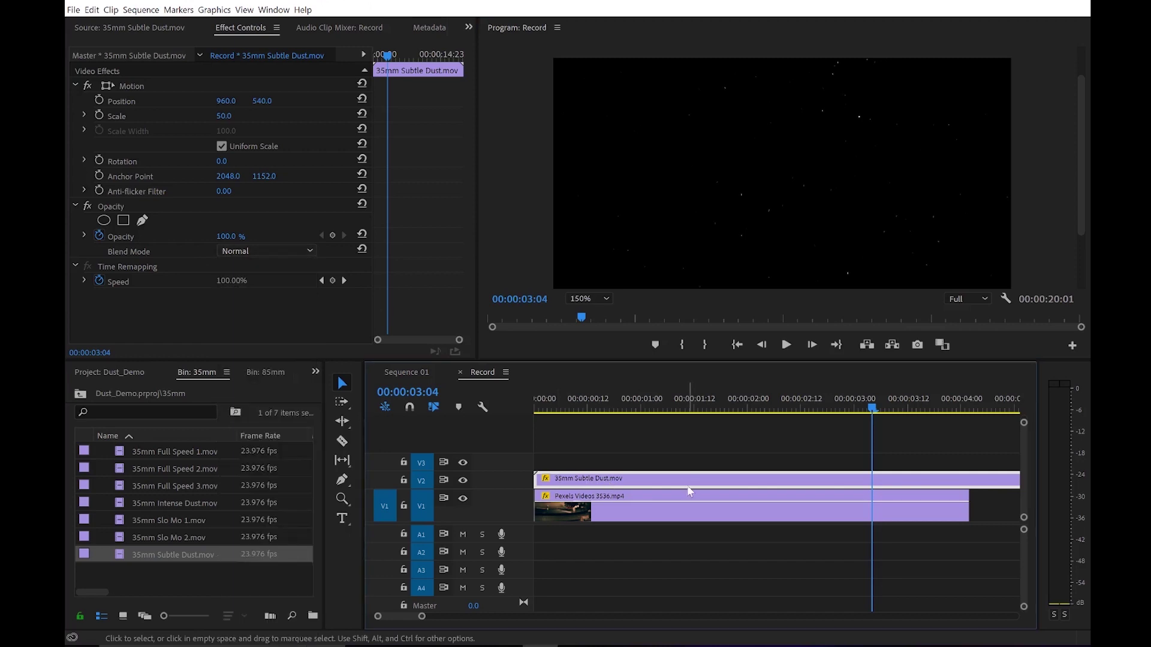
pyautogui.click(271, 251)
pyautogui.click(256, 398)
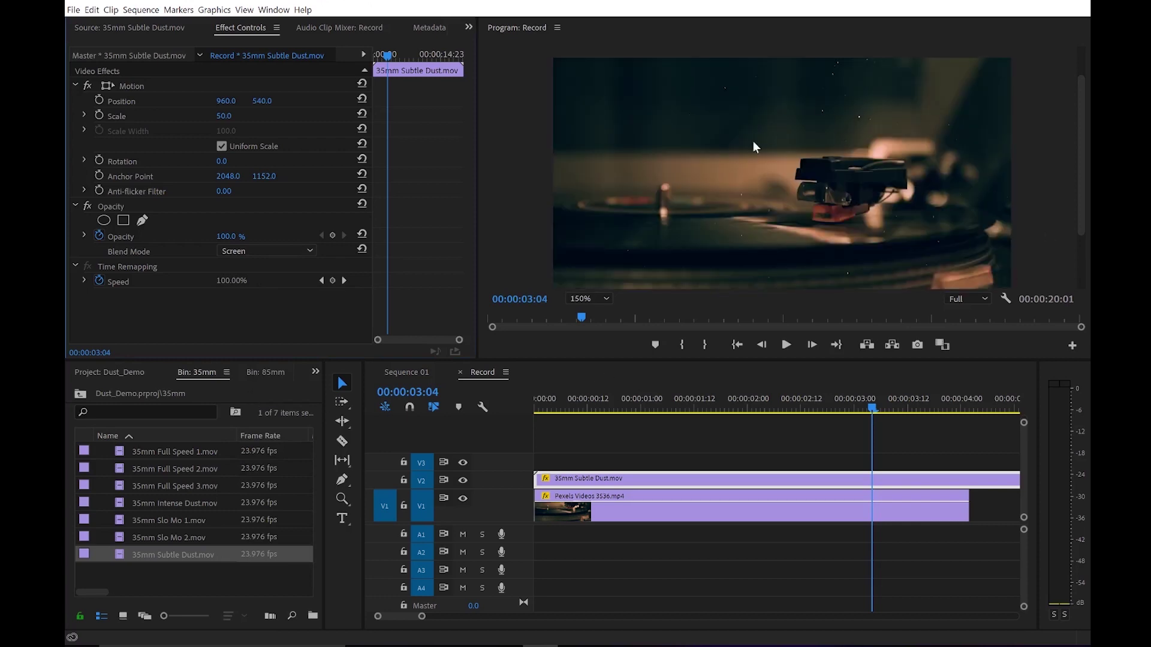
pyautogui.click(563, 409)
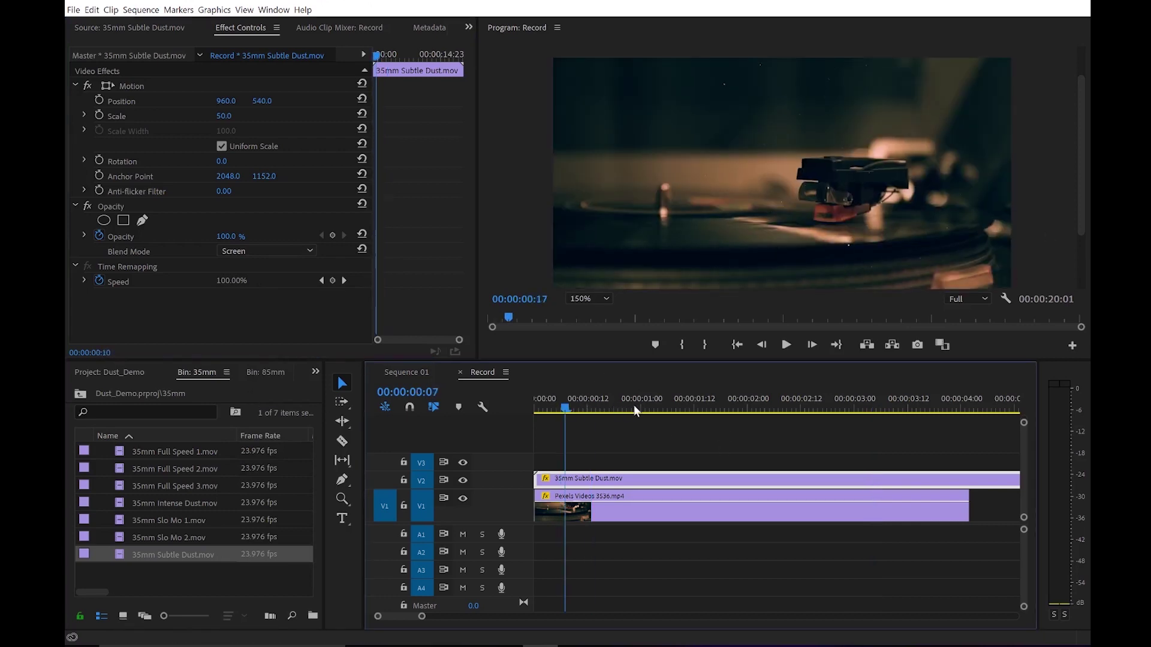
pyautogui.moveTo(637, 411); pyautogui.dragTo(788, 413)
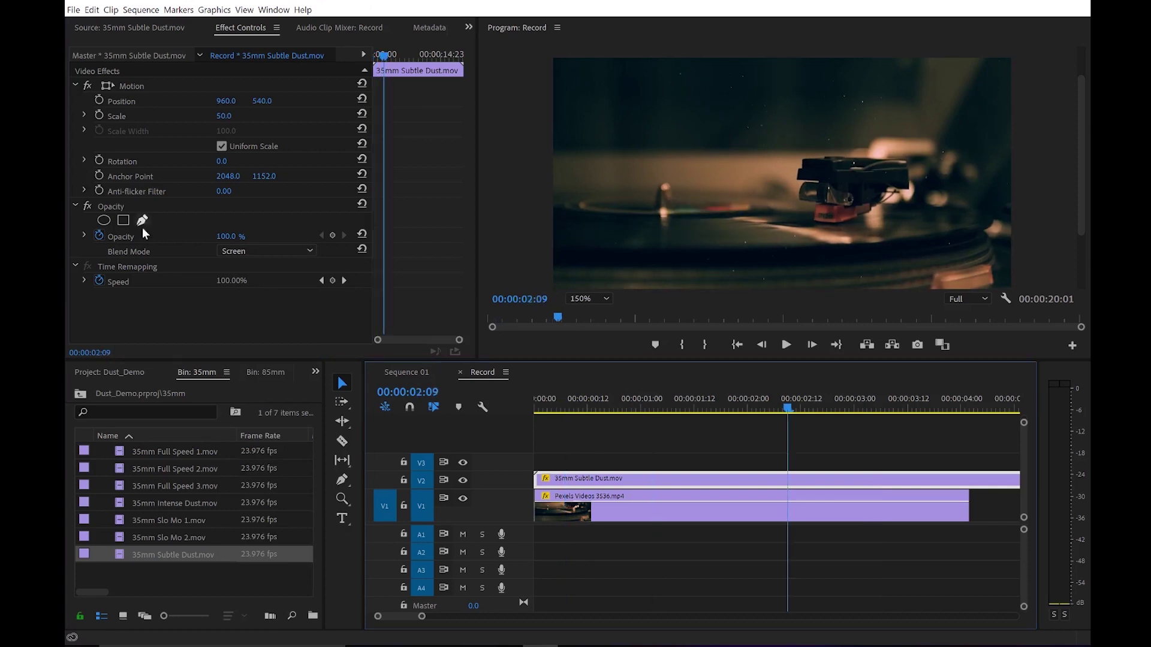
# - Lower the V2 dust clip's opacity to 30% and scrub the sequence to 00:00:02:21 to review it
pyautogui.click(236, 235)
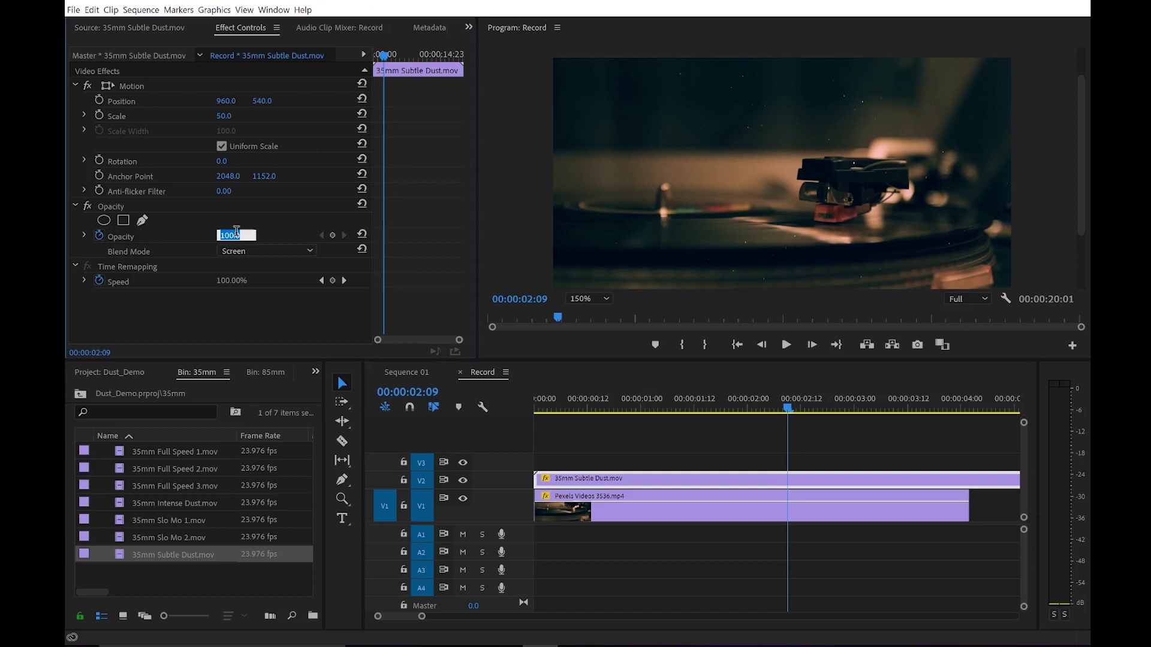
pyautogui.write('30')
pyautogui.click(590, 408)
pyautogui.moveTo(590, 408); pyautogui.dragTo(840, 413)
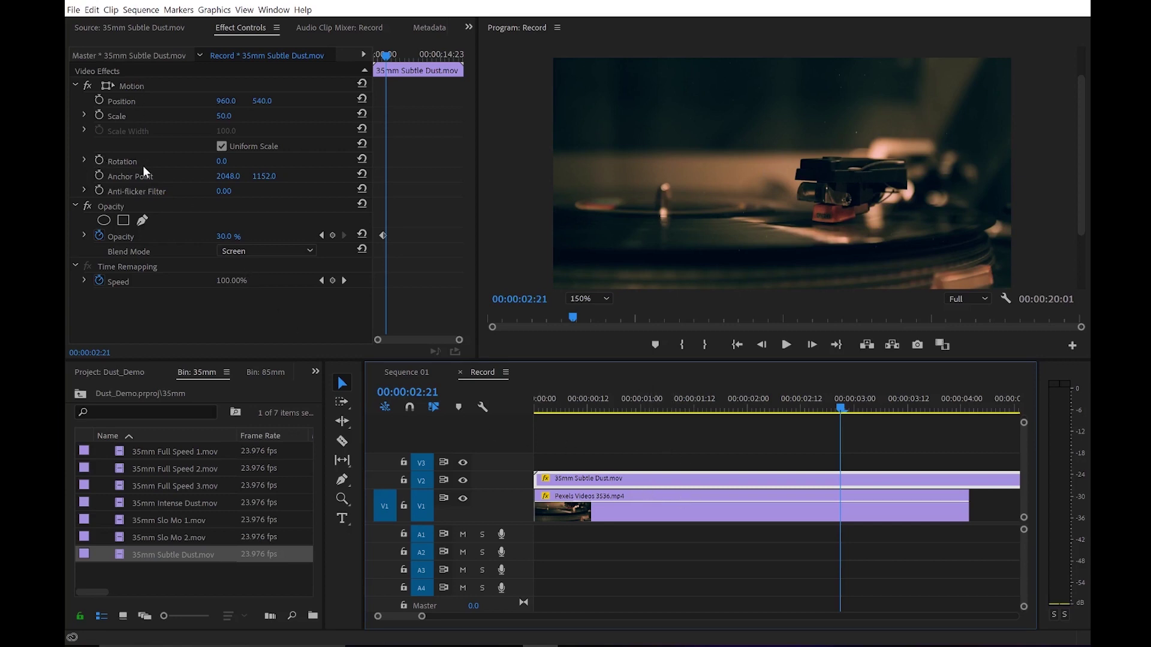
# - Rotate the V2 dust clip by -90° and scrub the sequence to 00:00:02:13
pyautogui.click(222, 161)
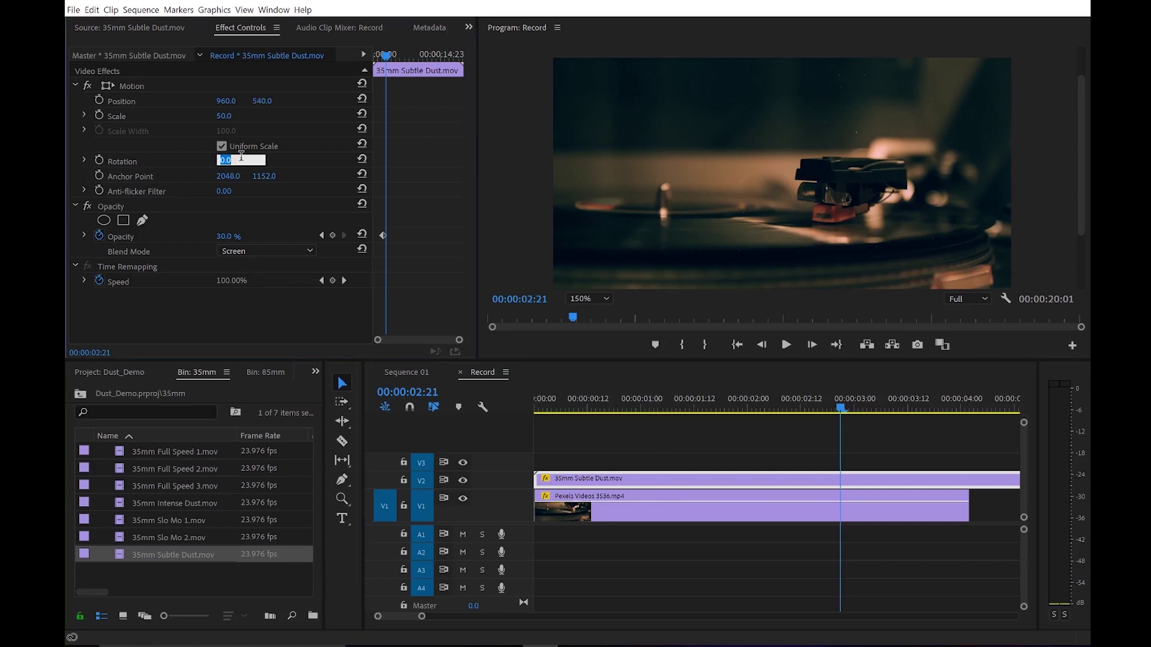
pyautogui.write('-90')
pyautogui.press('Return')
pyautogui.moveTo(548, 411); pyautogui.dragTo(810, 292)
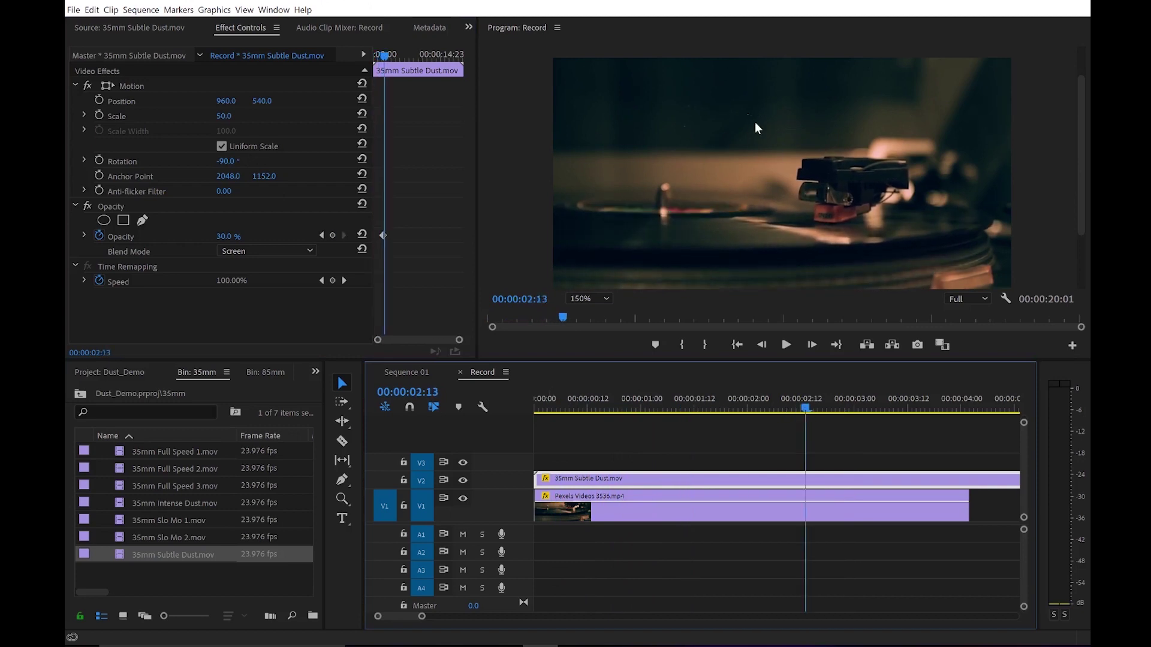
# - Try an opacity of 100% on the V2 dust clip and scrub the sequence to 00:00:03:10
pyautogui.click(236, 234)
pyautogui.write('100')
pyautogui.press('Return')
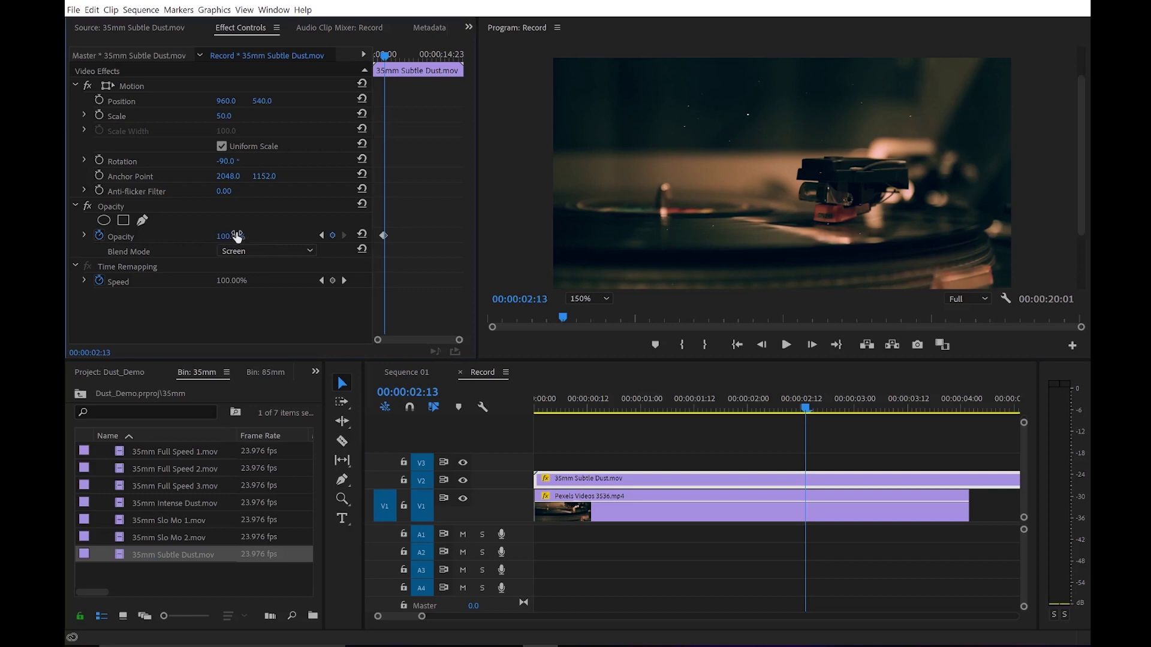
pyautogui.click(608, 408)
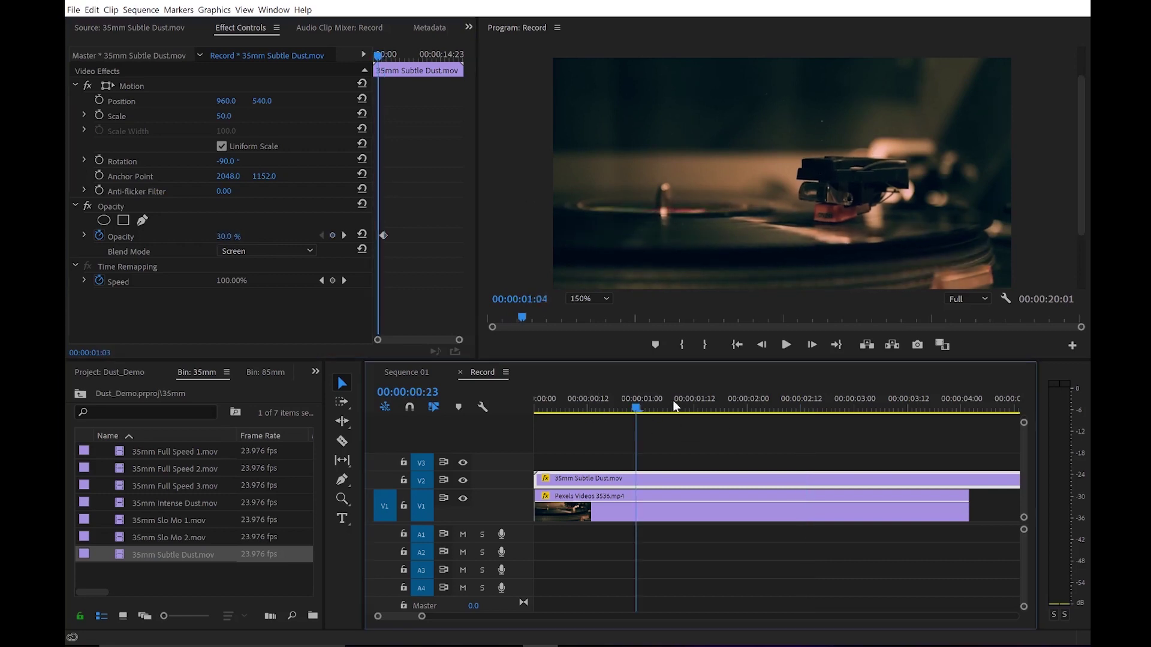
pyautogui.moveTo(775, 400); pyautogui.dragTo(901, 412)
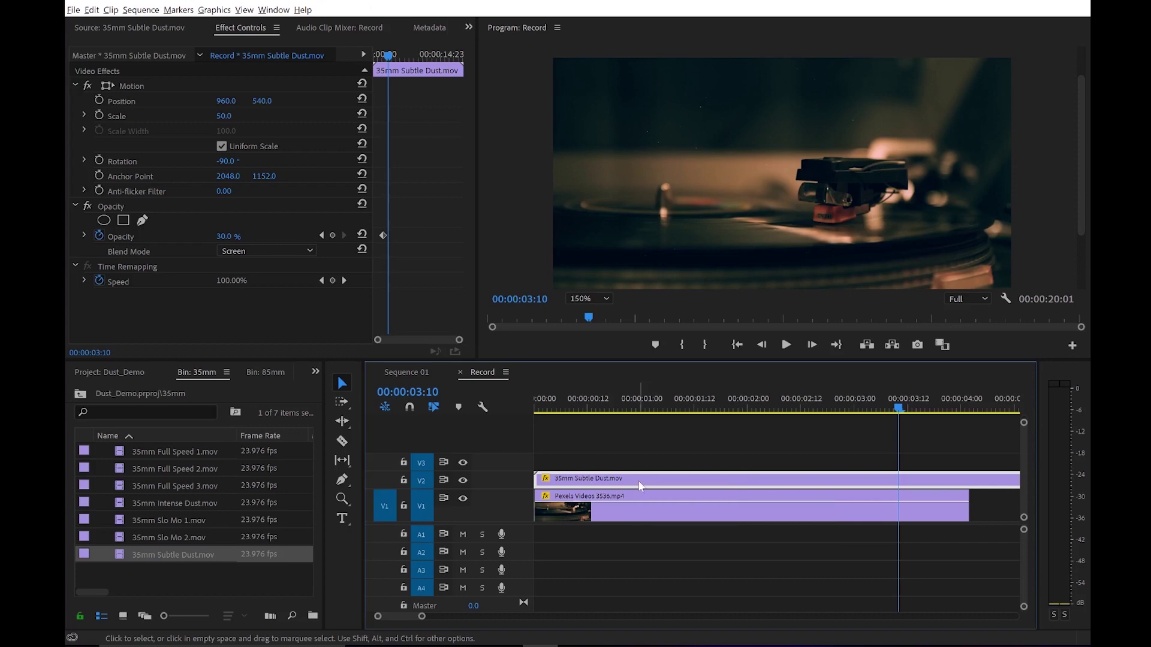
# - Duplicate the dust clip onto V3, trim about 00:00:01:17 off the copy's start, and move it back to the sequence start
pyautogui.moveTo(638, 481); pyautogui.dragTo(640, 463)
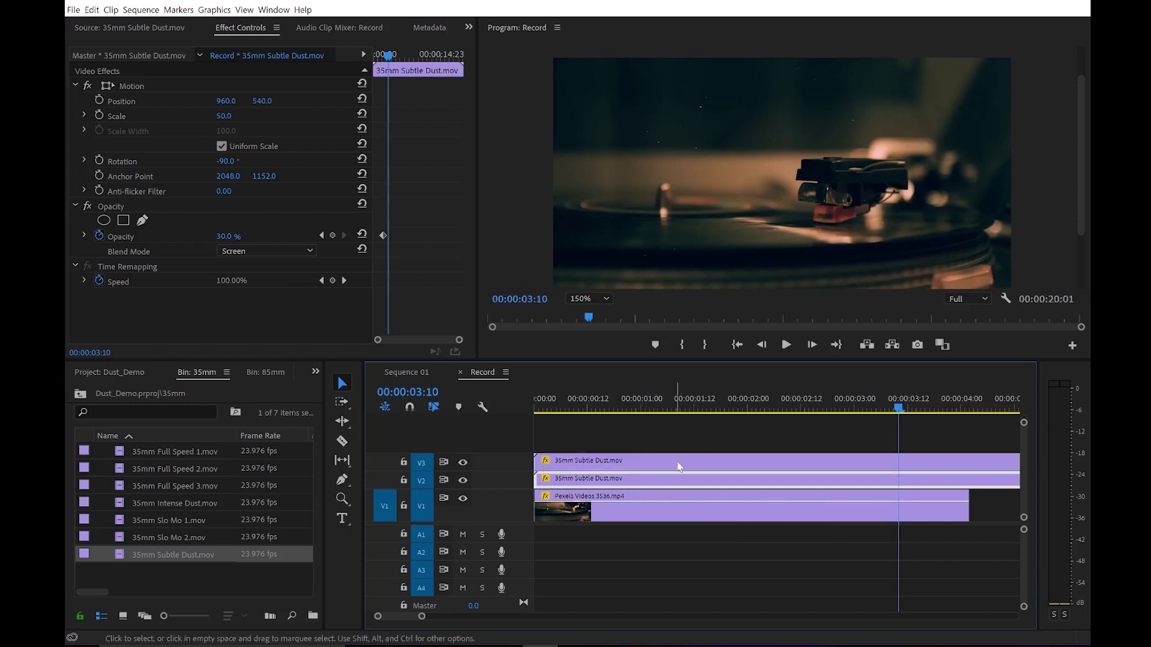
pyautogui.click(538, 460)
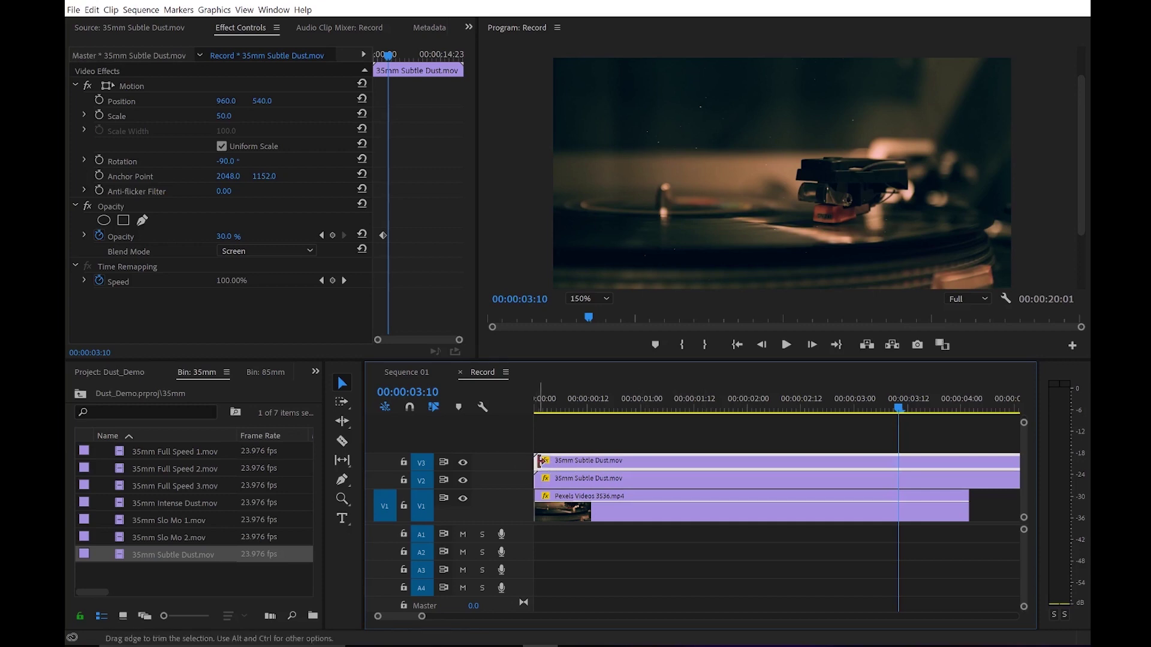
pyautogui.moveTo(538, 460); pyautogui.dragTo(769, 469)
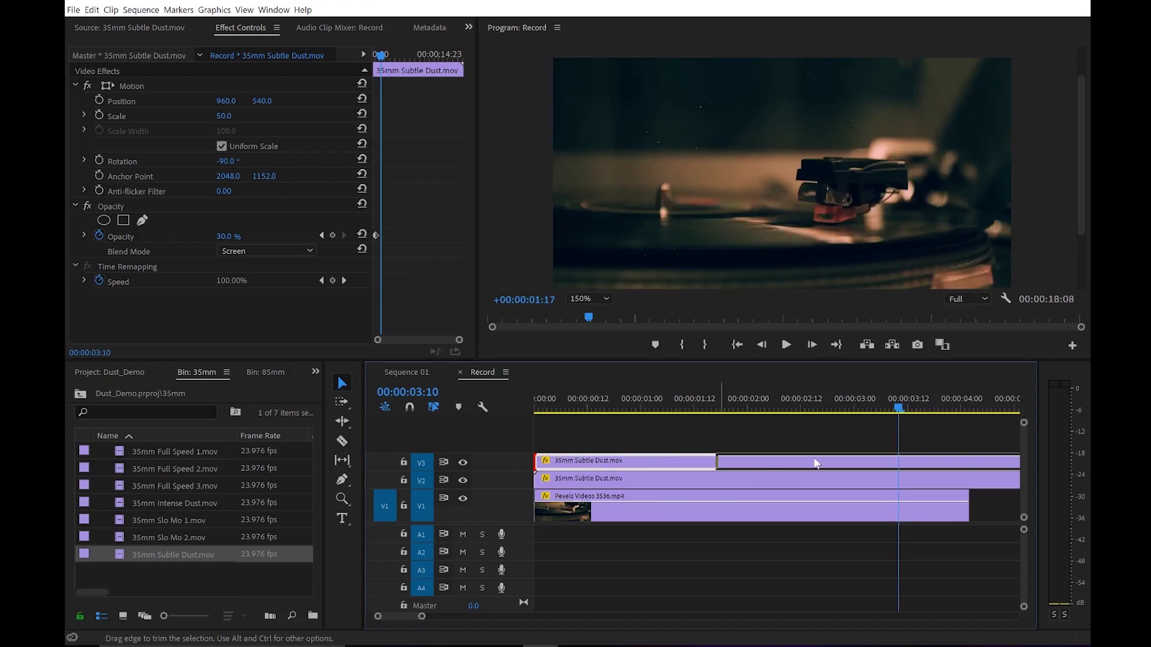
pyautogui.moveTo(857, 464); pyautogui.dragTo(595, 476)
# - At 00:00:01:09, set the V3 dust clip's opacity to 100% and its scale to 100
pyautogui.click(680, 400)
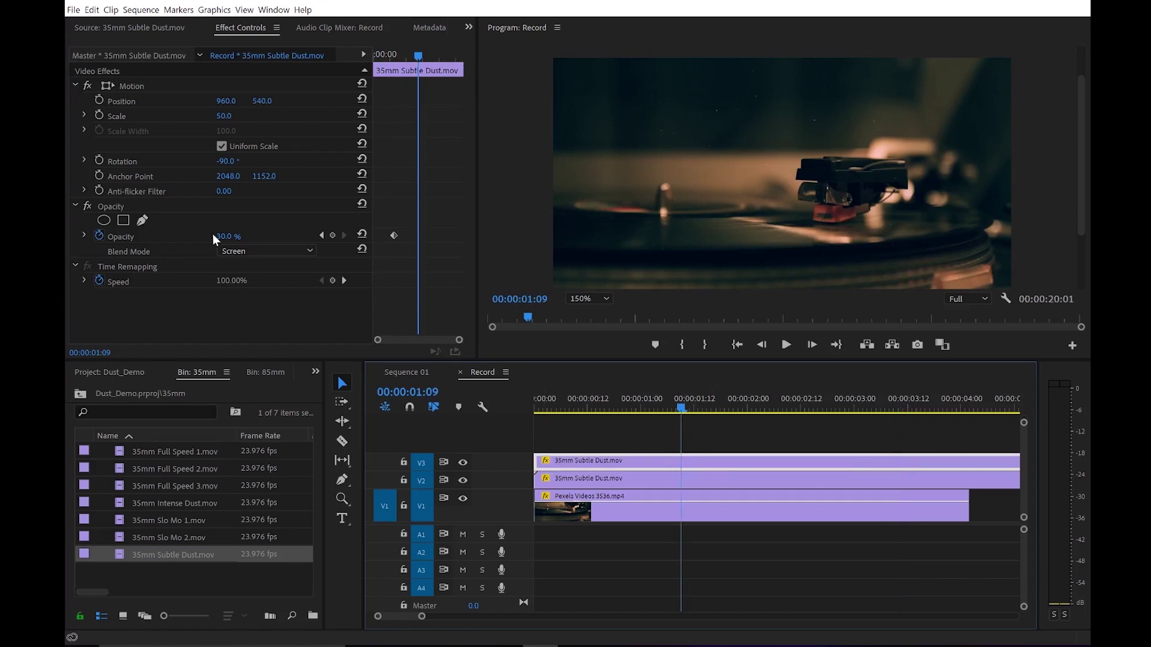
pyautogui.click(234, 236)
pyautogui.write('100')
pyautogui.press('Return')
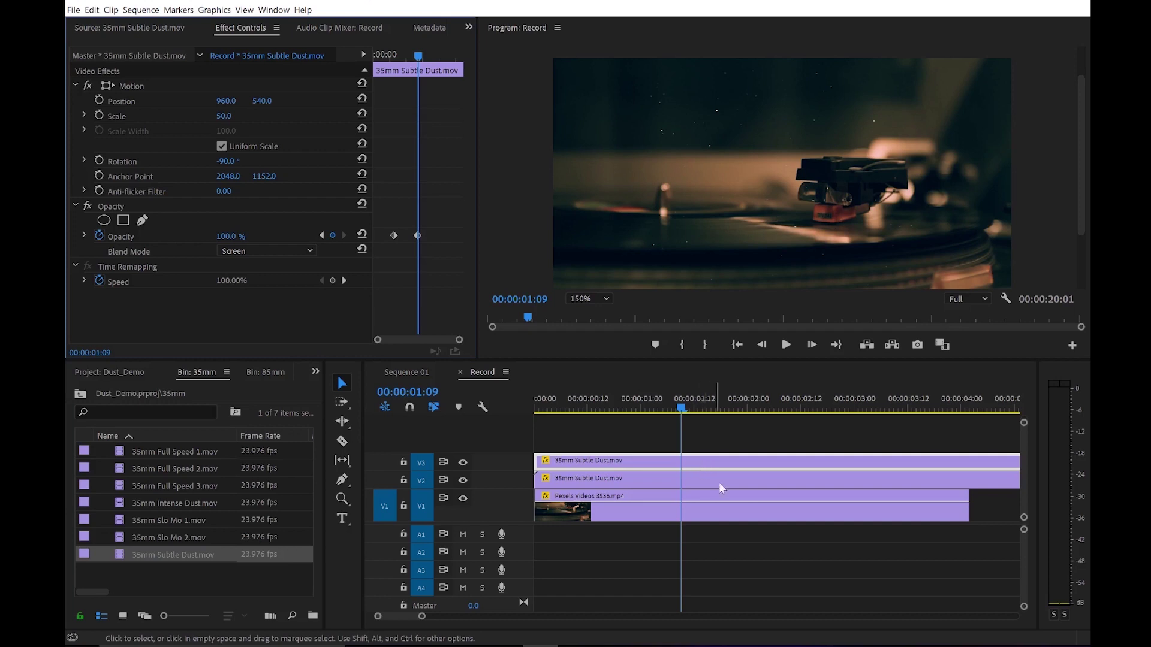
pyautogui.click(235, 114)
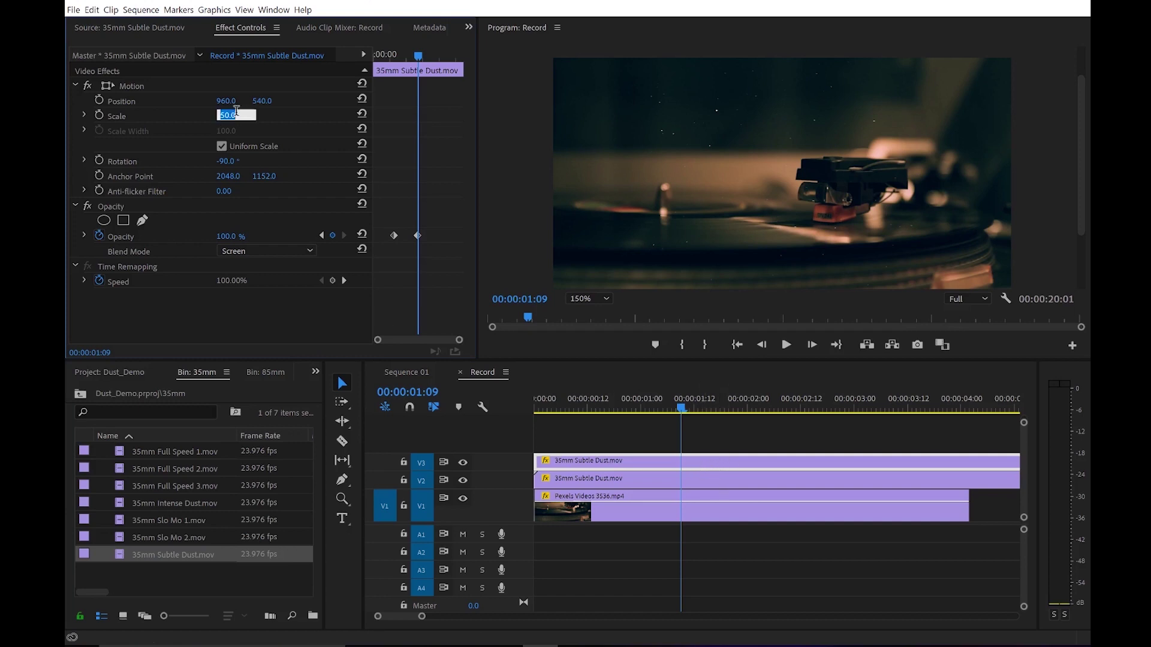
pyautogui.write('100')
pyautogui.press('Return')
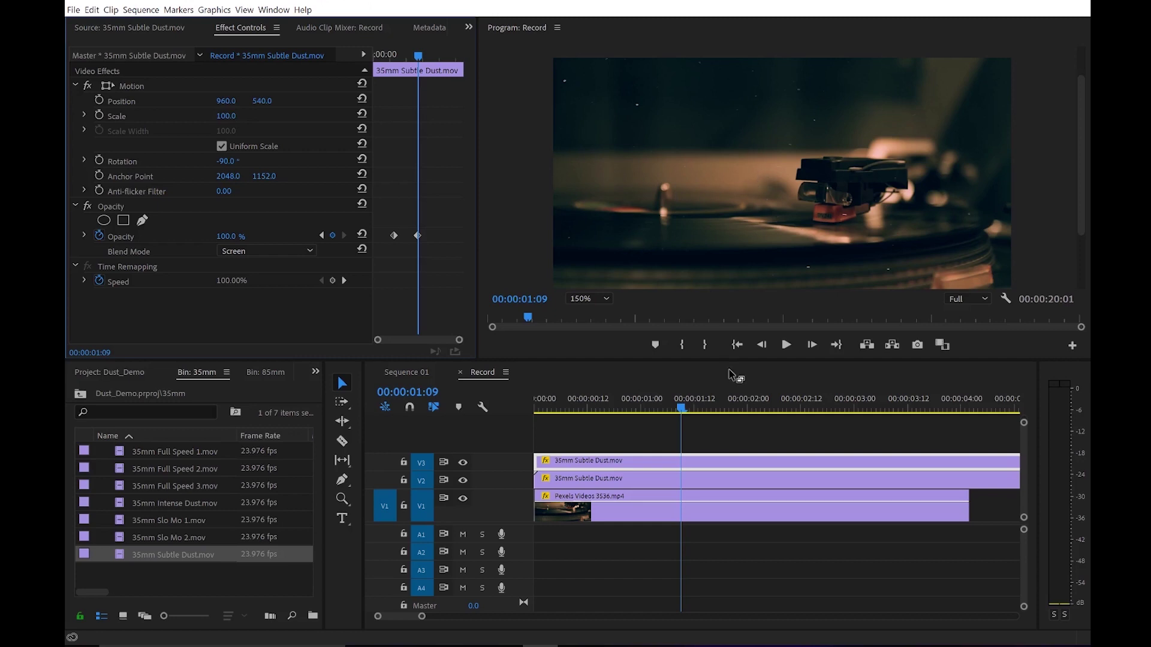
# - Search the effects for "blur" and apply Gaussian Blur to the dust clip on V3
pyautogui.click(315, 372)
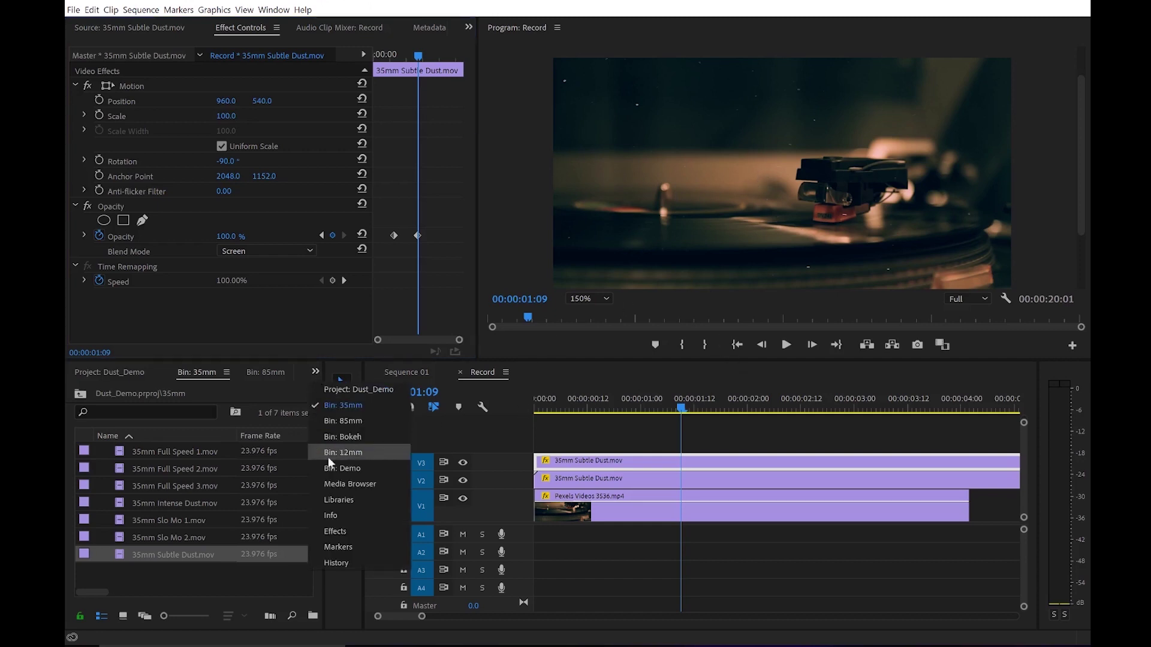
pyautogui.click(348, 527)
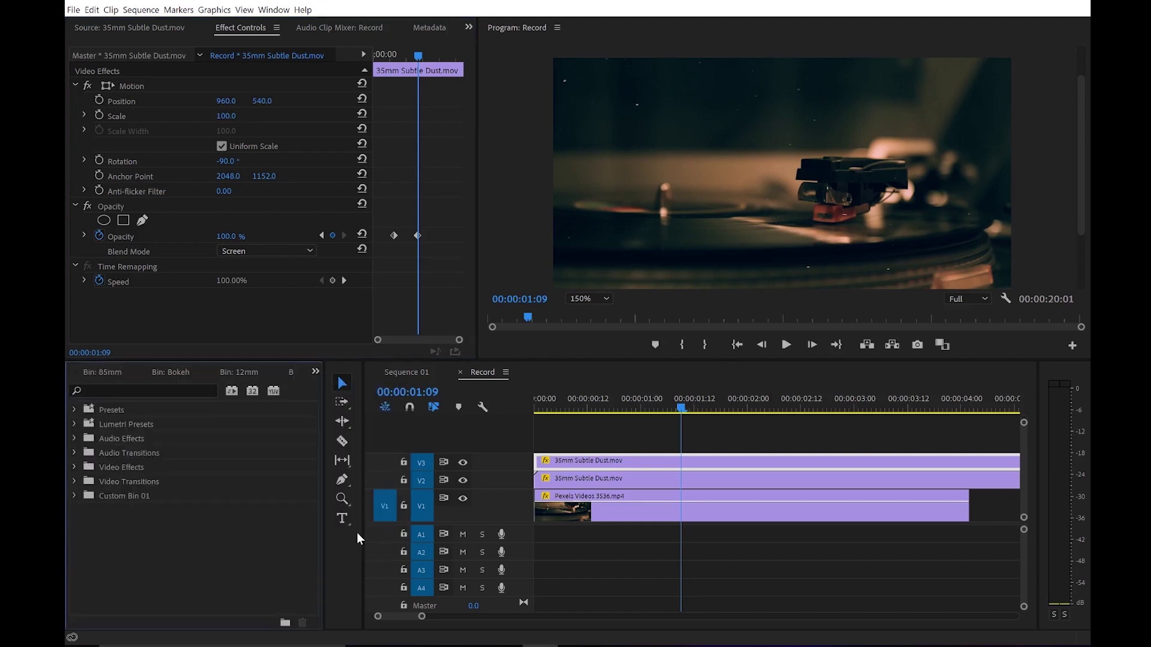
pyautogui.click(144, 393)
pyautogui.write('blur')
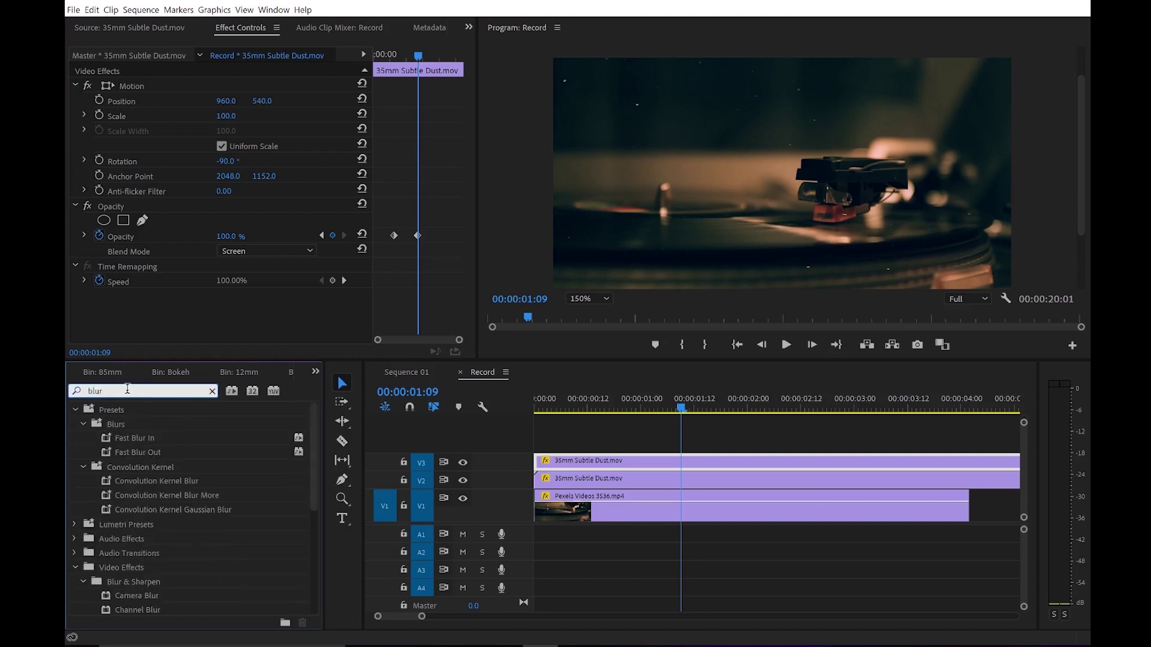
pyautogui.scroll(-3, 166, 547)
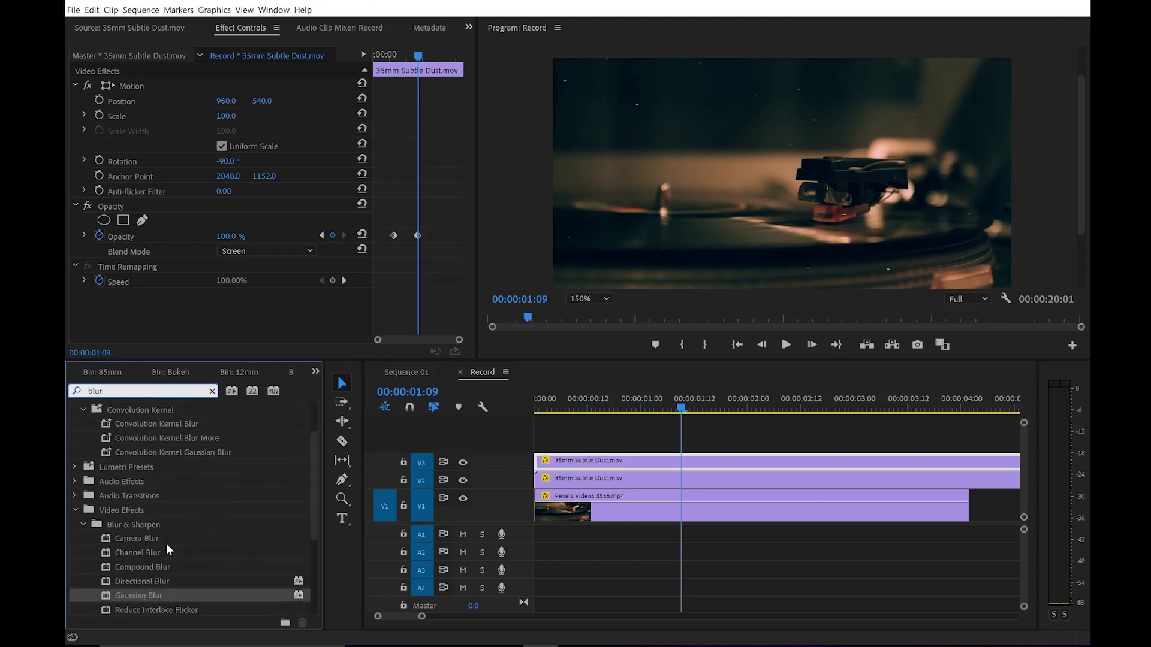
pyautogui.click(99, 601)
pyautogui.moveTo(99, 601); pyautogui.dragTo(570, 460)
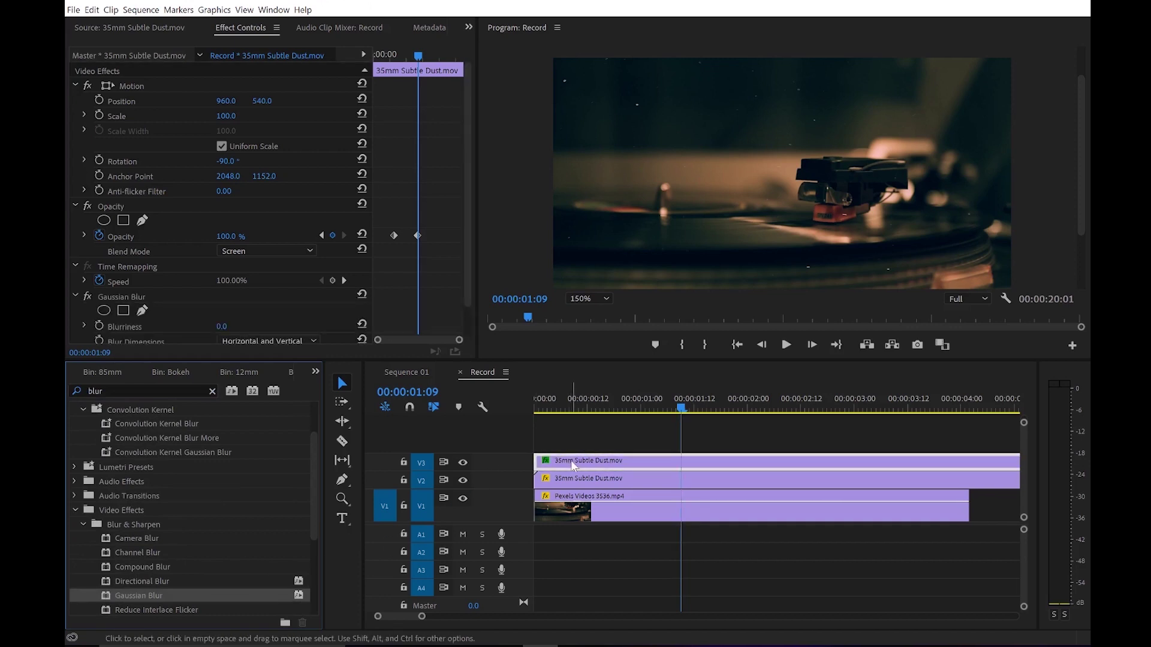
# - Try a Gaussian Blur blurriness of 82 on the V3 dust clip, and reduce it to 56
pyautogui.moveTo(469, 125); pyautogui.dragTo(473, 215)
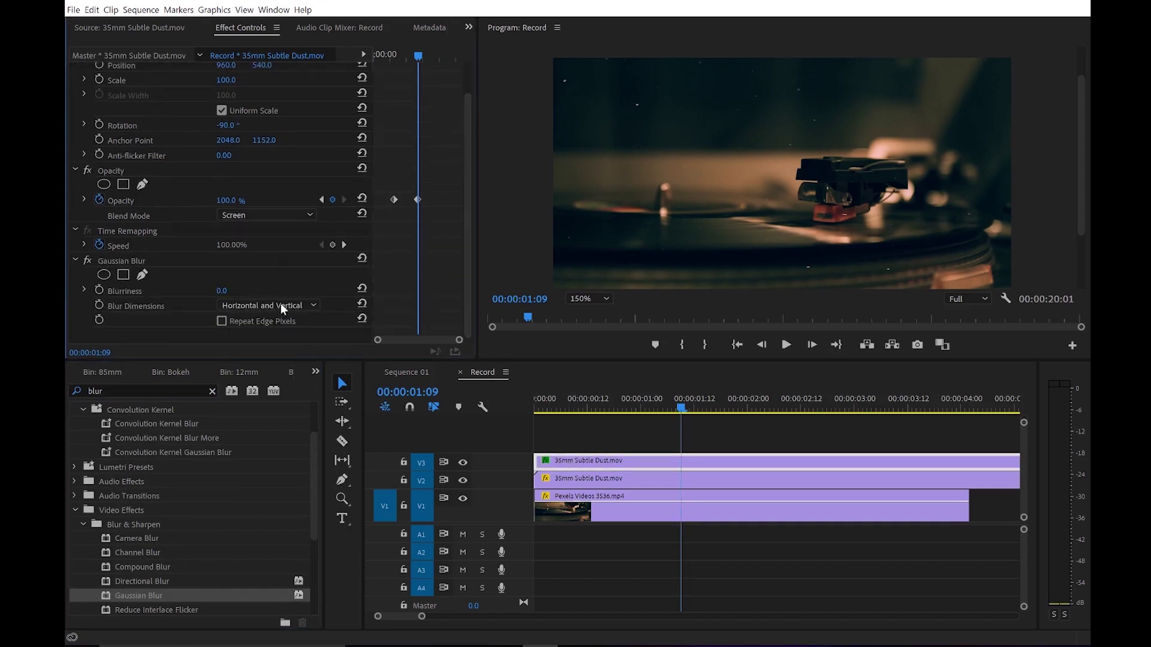
pyautogui.click(232, 292)
pyautogui.write('11')
pyautogui.click(210, 290)
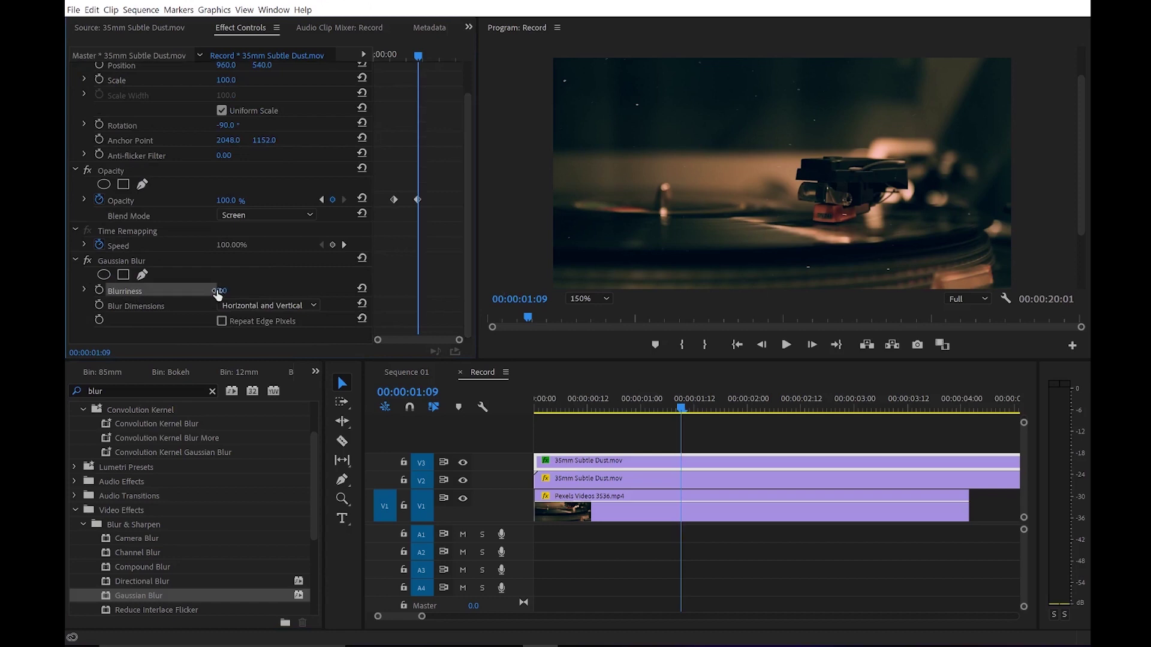
pyautogui.moveTo(223, 291); pyautogui.dragTo(271, 290)
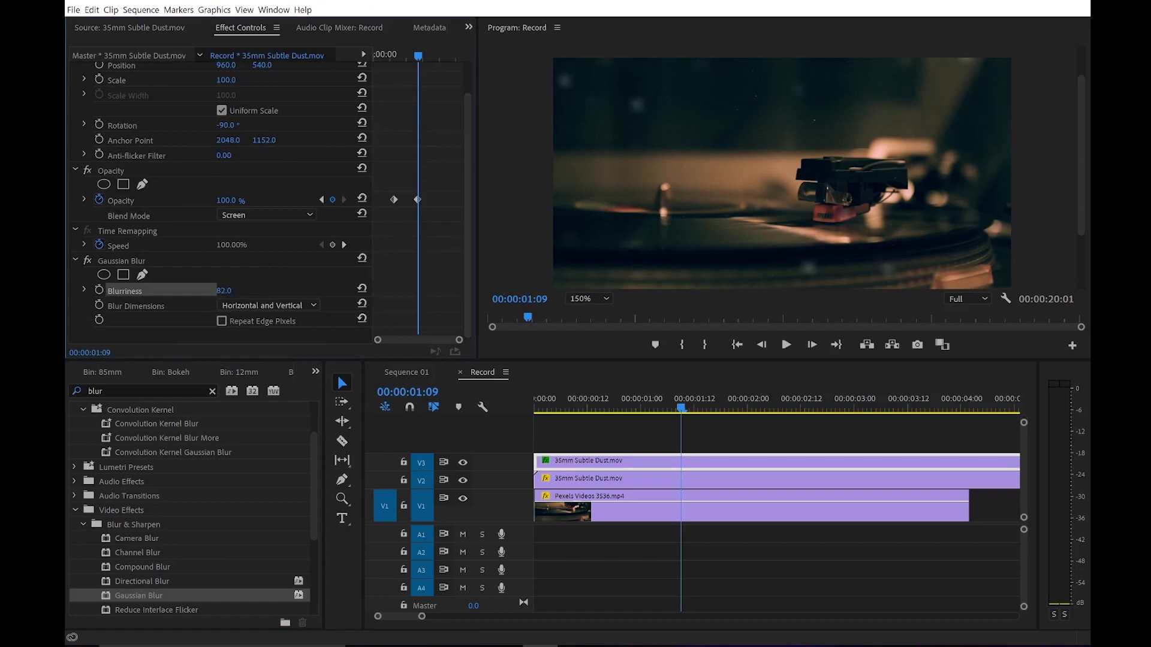
pyautogui.moveTo(223, 291); pyautogui.dragTo(231, 290)
# - Step back through the sequence to 00:00:00:14 and scrub forward to 00:00:02:04 to check the blurred dust
pyautogui.press('Left')
pyautogui.press('Left')
pyautogui.press('Left')
pyautogui.press('Left')
pyautogui.press('Left')
pyautogui.press('Left')
pyautogui.press('Left')
pyautogui.press('Left')
pyautogui.press('Left')
pyautogui.press('Left')
pyautogui.press('Left')
pyautogui.press('Left')
pyautogui.press('Left')
pyautogui.press('Left')
pyautogui.press('Left')
pyautogui.press('Left')
pyautogui.press('Left')
pyautogui.press('Left')
pyautogui.press('Left')
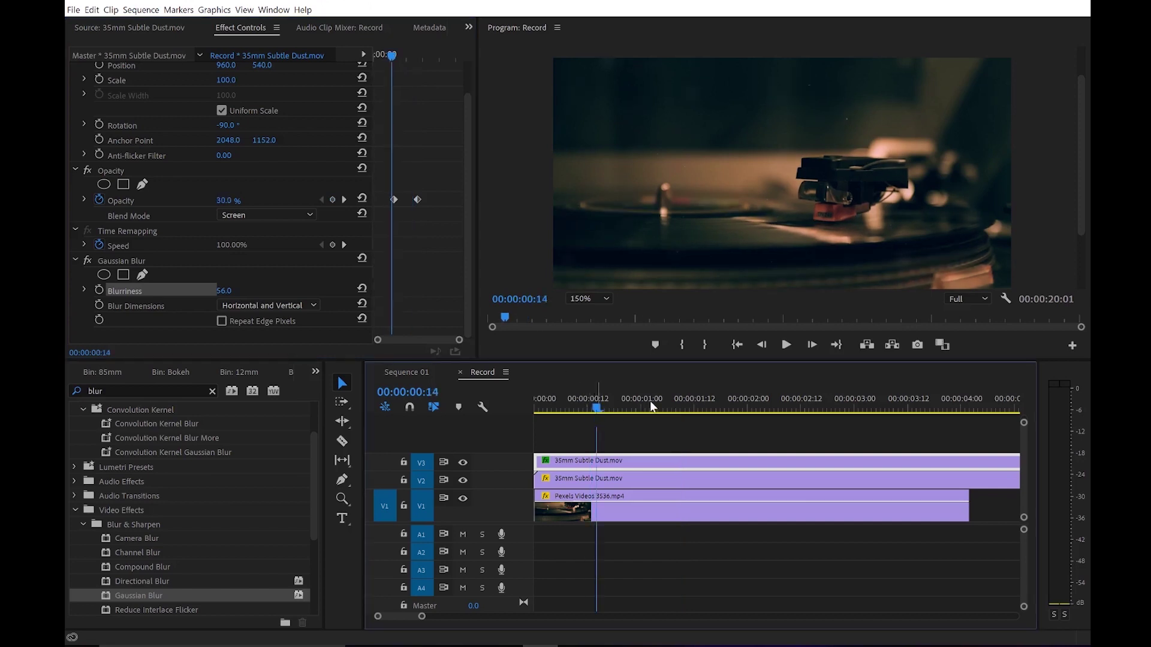
pyautogui.moveTo(667, 393); pyautogui.dragTo(766, 409)
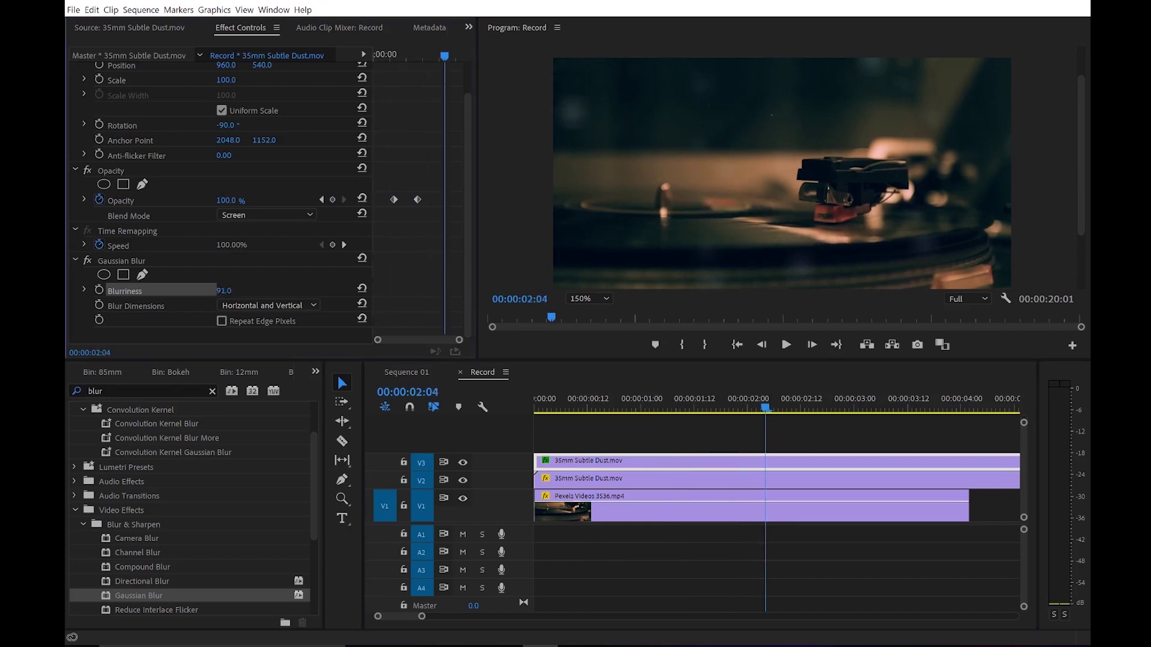
# - Set the Gaussian Blur blurriness of the V3 dust clip to 85
pyautogui.moveTo(223, 291); pyautogui.dragTo(220, 291)
pyautogui.click(223, 291)
pyautogui.write('85')
pyautogui.press('Return')
# - Delete the V3 dust clip's opacity keyframes, set its opacity to 25% at 00:00:02:04, and scrub to 00:00:03:09
pyautogui.moveTo(424, 196); pyautogui.dragTo(382, 204)
pyautogui.press('Delete')
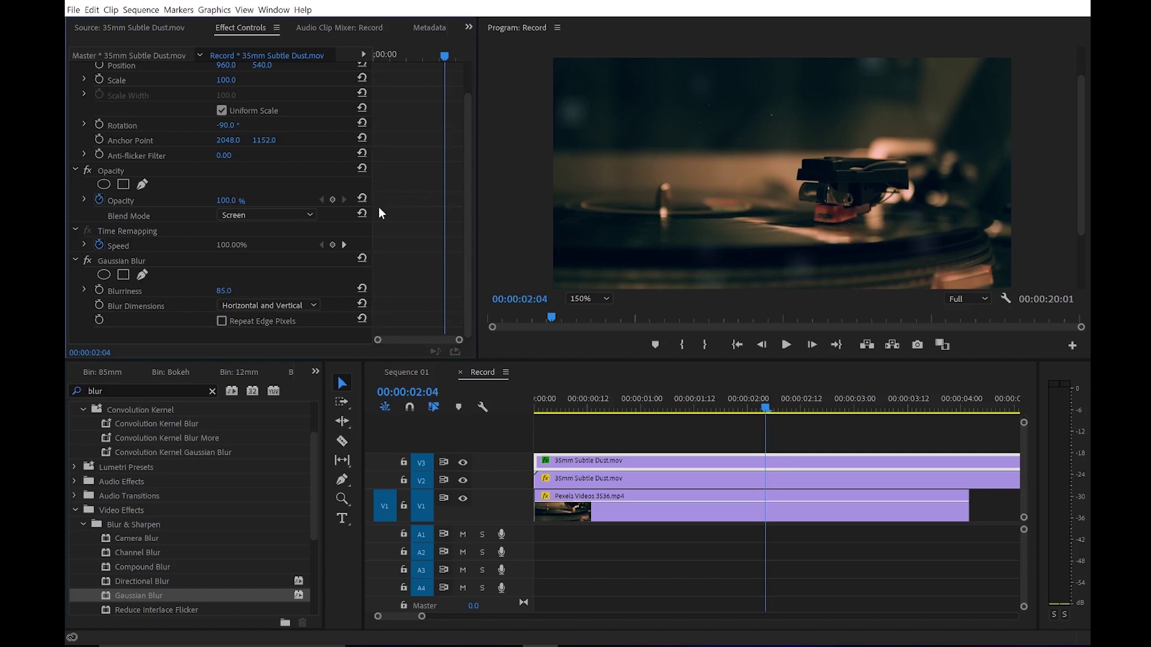
pyautogui.click(228, 199)
pyautogui.write('25')
pyautogui.press('Return')
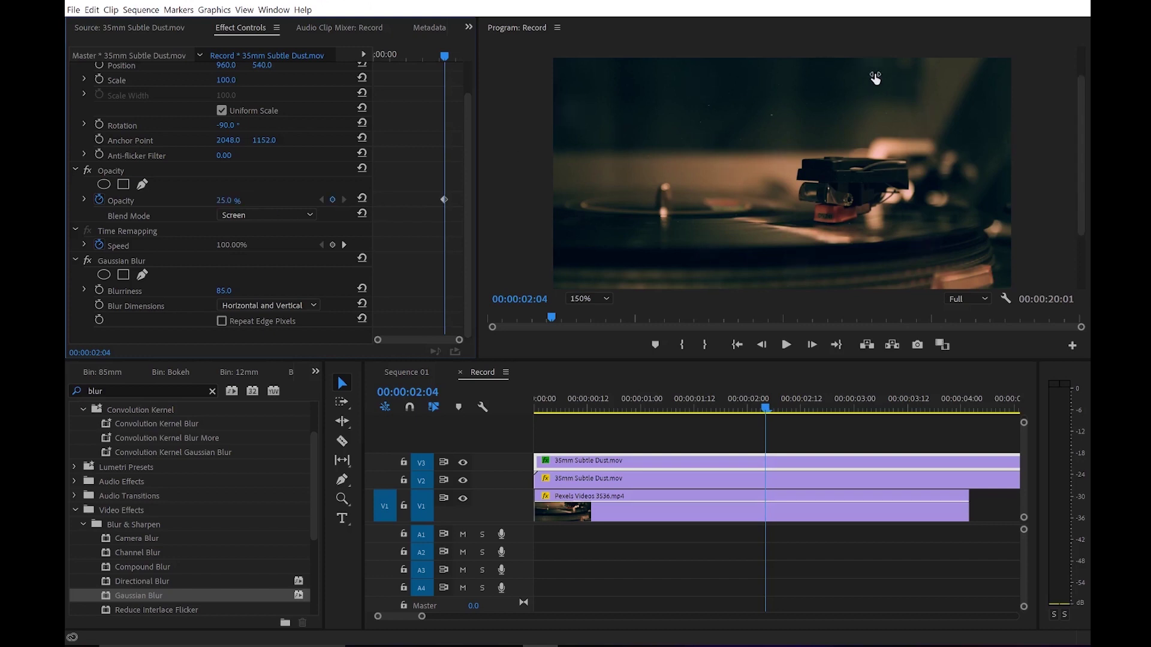
pyautogui.moveTo(577, 408); pyautogui.dragTo(898, 412)
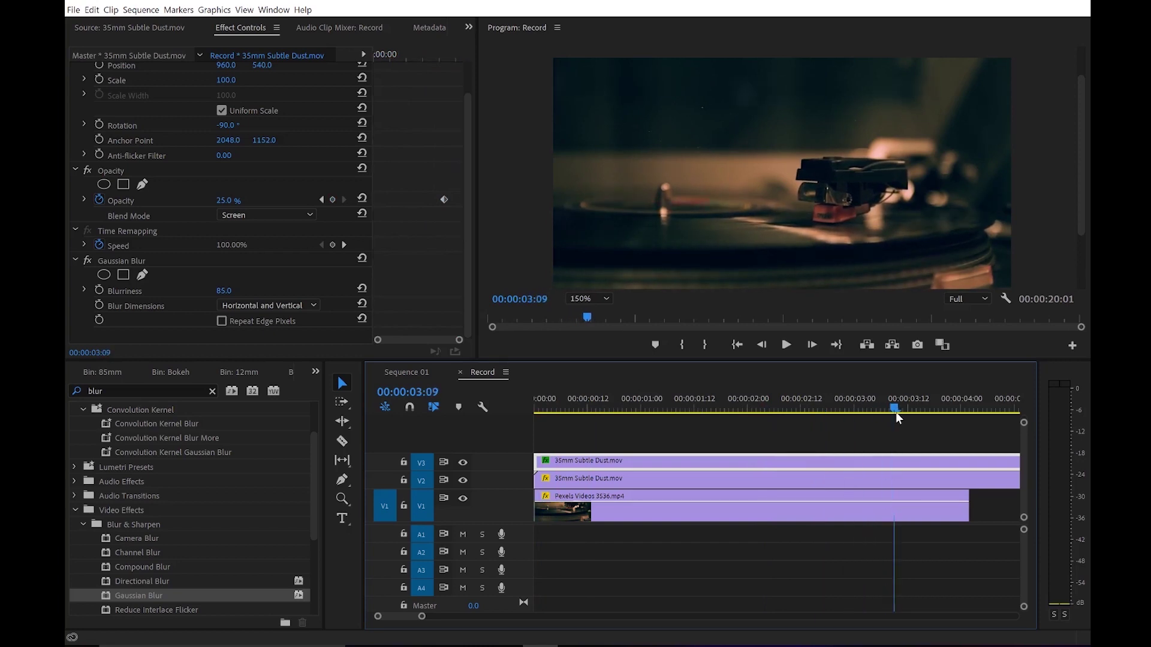